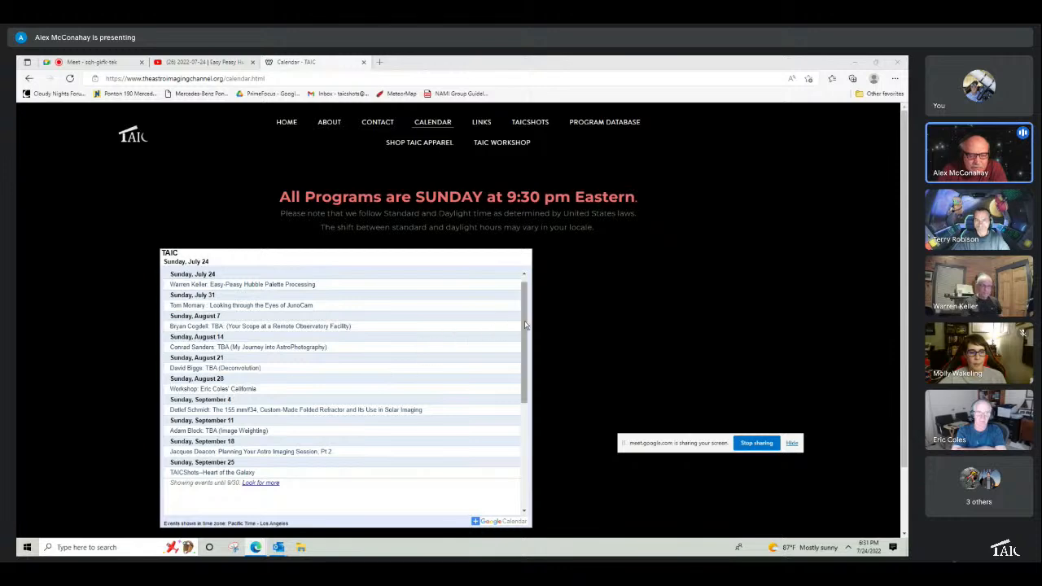
Step: Look through the upcoming Sunday programs in the TAIC calendar and open the site's Contact page
{"action": "left_click_drag", "start_coordinate": [524, 325], "coordinate": [504, 395]}
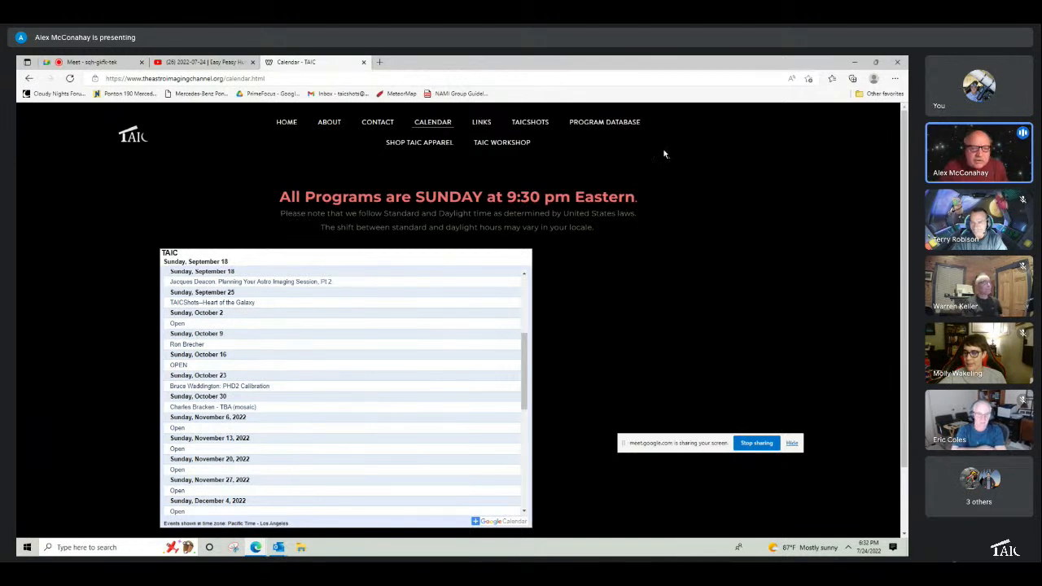
{"action": "left_click", "coordinate": [382, 122]}
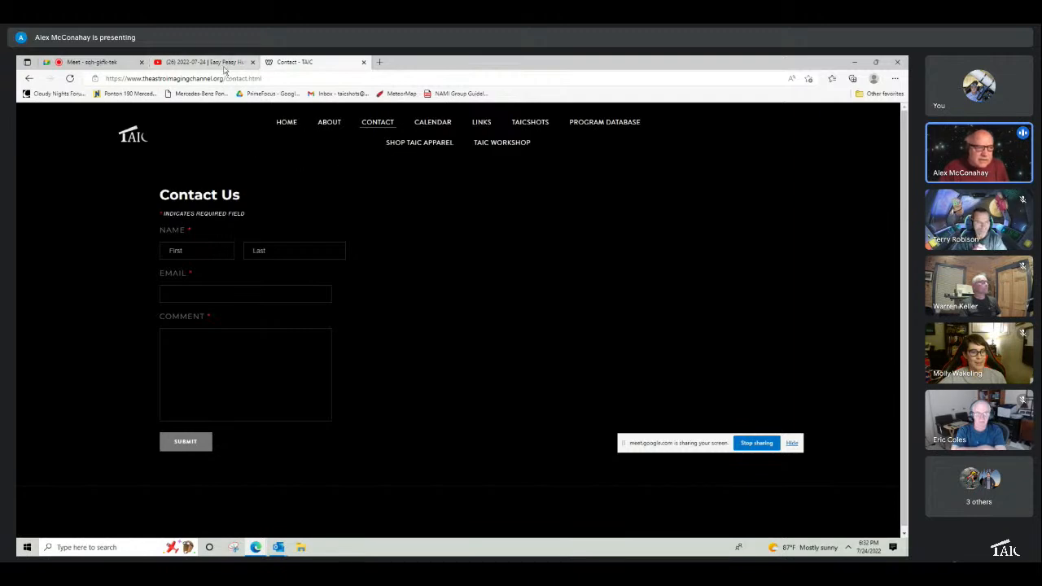
Step: Show the YouTube page of the Easy Peasy Hubble Palette Processing live stream and view the video details below the player
{"action": "left_click", "coordinate": [203, 62]}
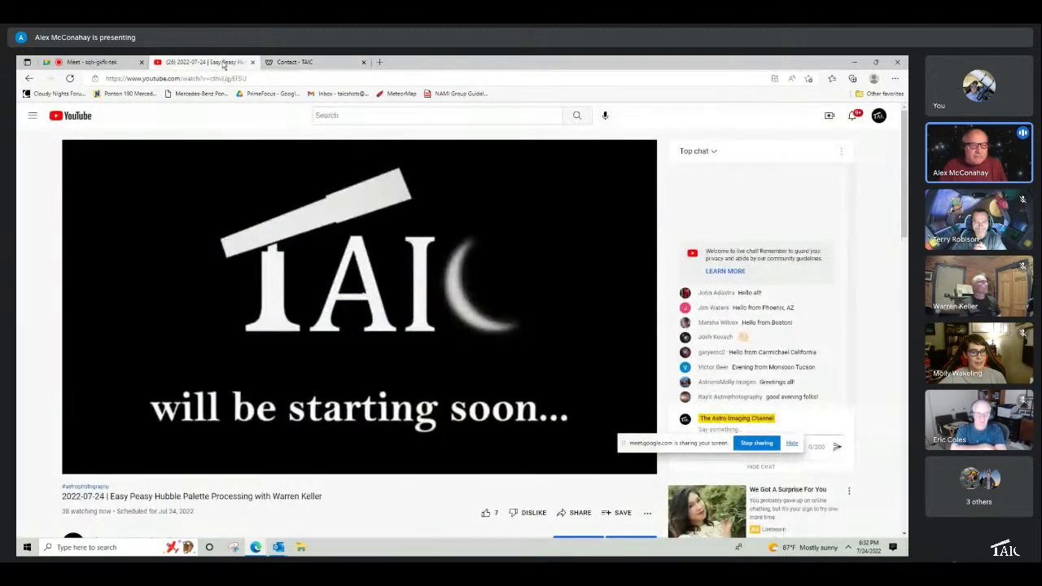
{"action": "mouse_move", "coordinate": [135, 461]}
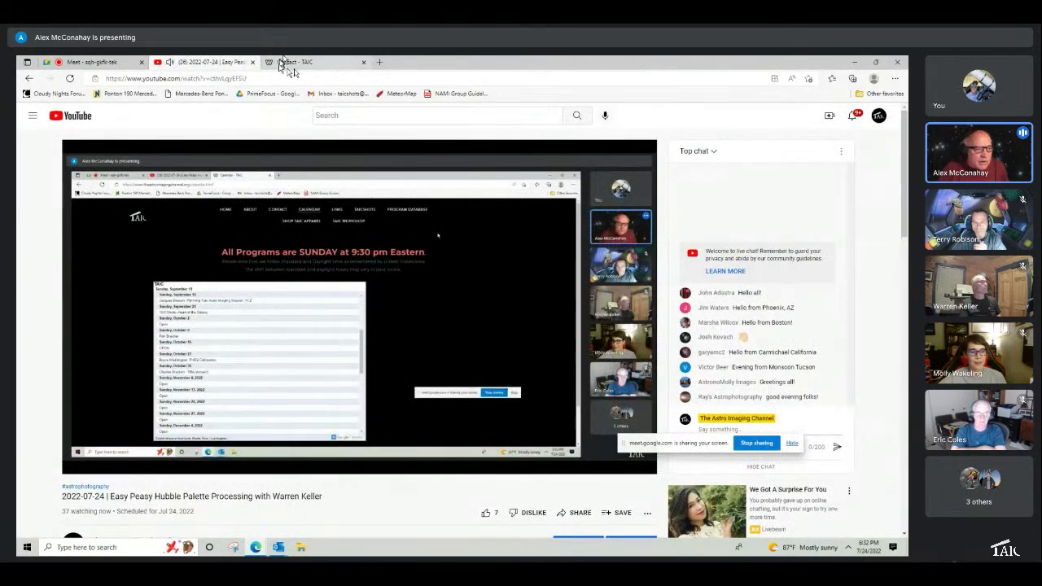
{"action": "scroll", "coordinate": [145, 290], "scroll_direction": "down", "scroll_amount": 2}
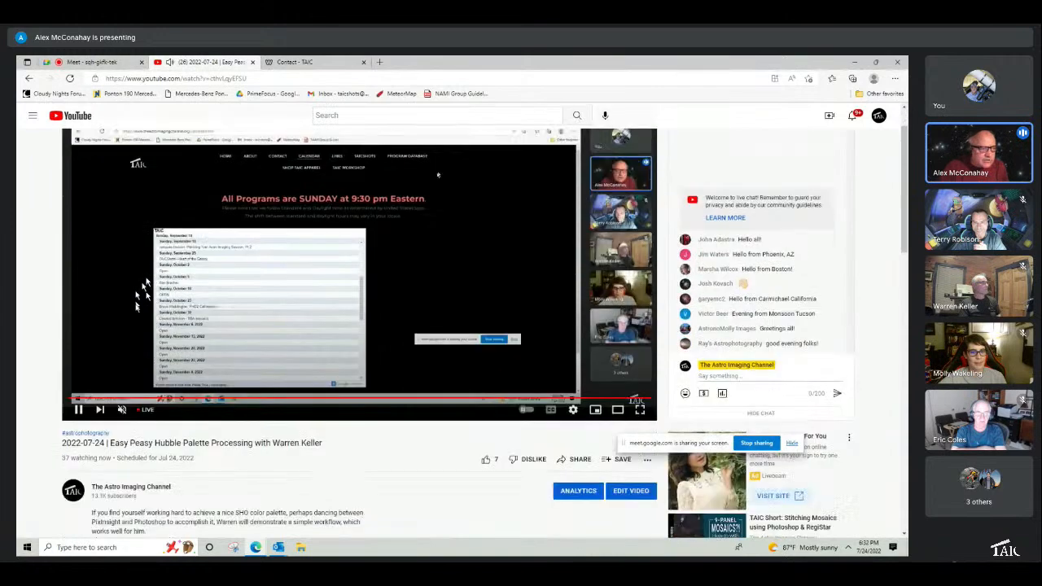
{"action": "scroll", "coordinate": [136, 308], "scroll_direction": "up", "scroll_amount": 2}
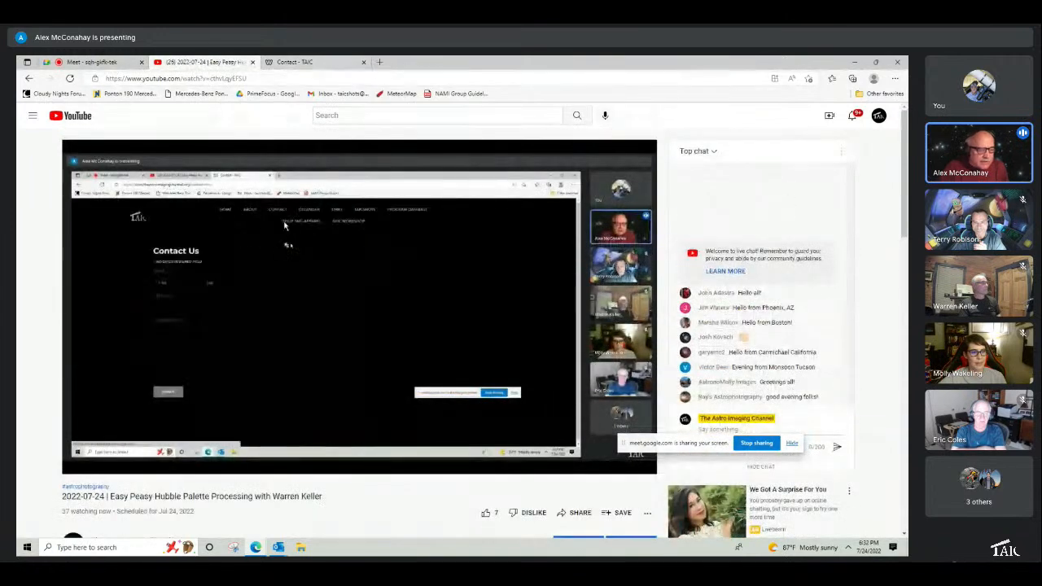
{"action": "scroll", "coordinate": [292, 295], "scroll_direction": "down", "scroll_amount": 3}
{"action": "scroll", "coordinate": [292, 294], "scroll_direction": "up", "scroll_amount": 3}
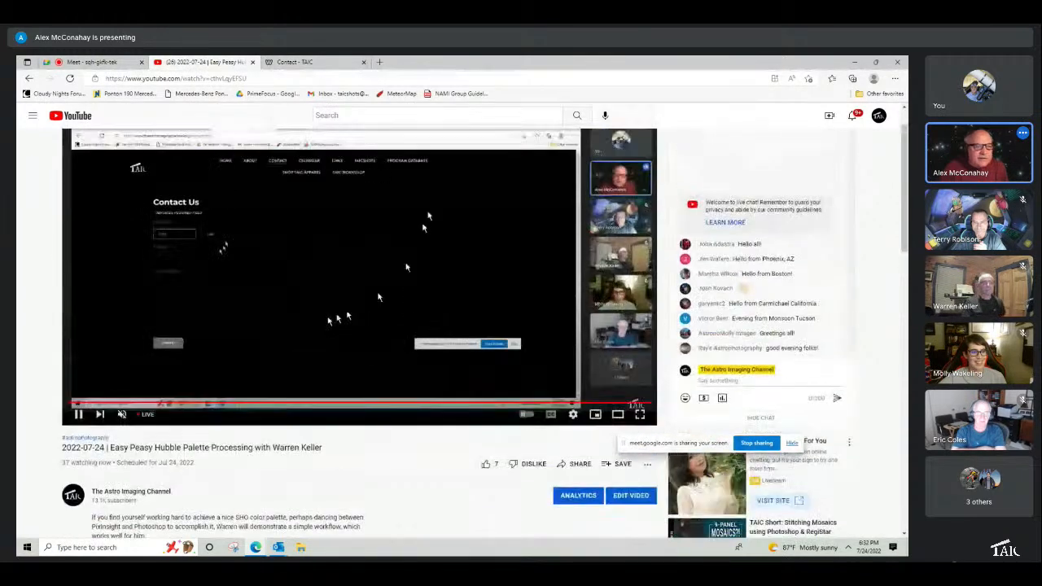
Step: Open The Astro Imaging Channel's YouTube page, youtube.com/theastroimagingchannel, in a new browser tab
{"action": "left_click", "coordinate": [378, 62]}
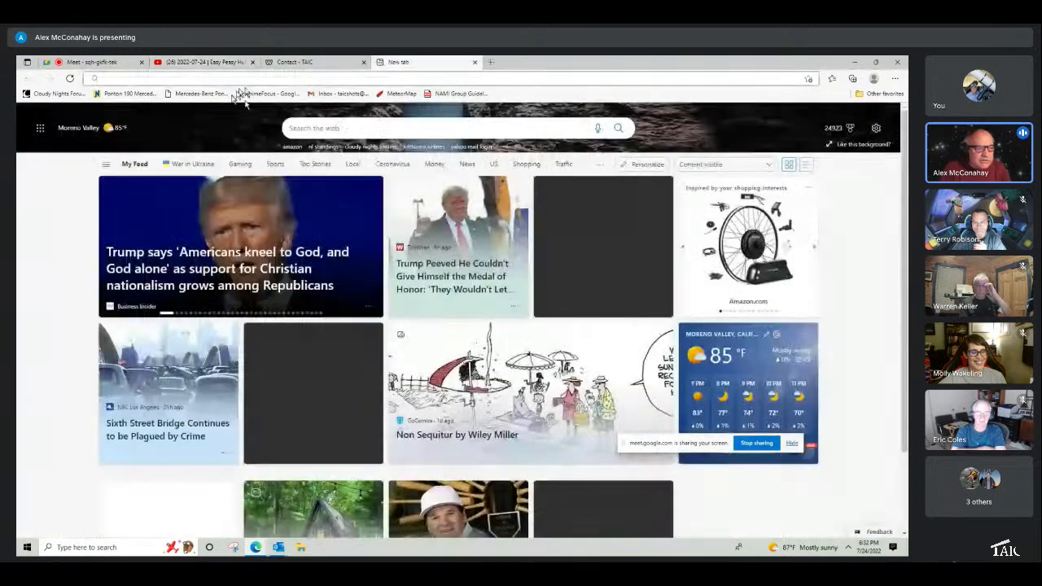
{"action": "type", "text": "you"}
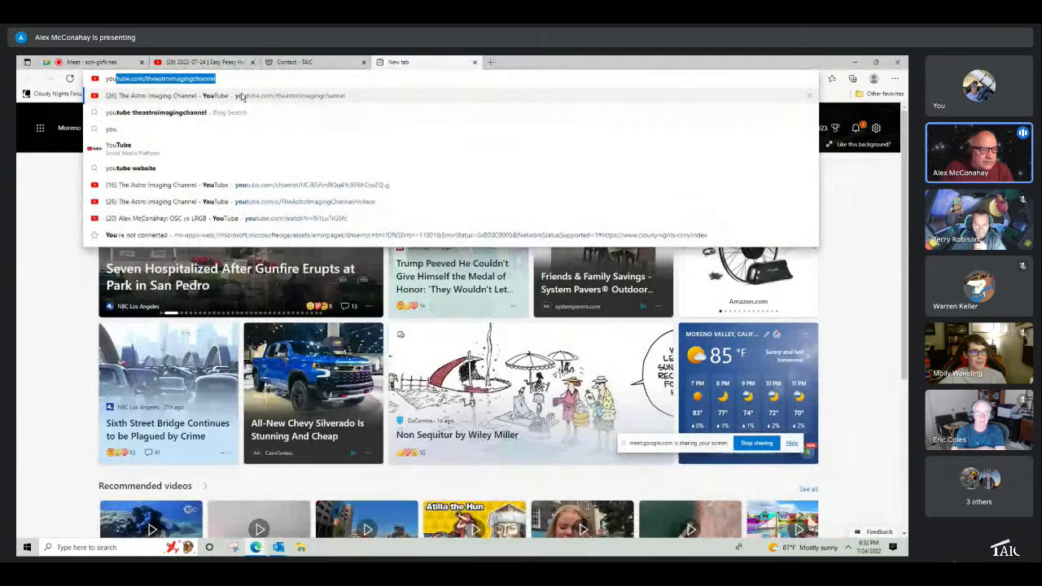
{"action": "left_click", "coordinate": [241, 97]}
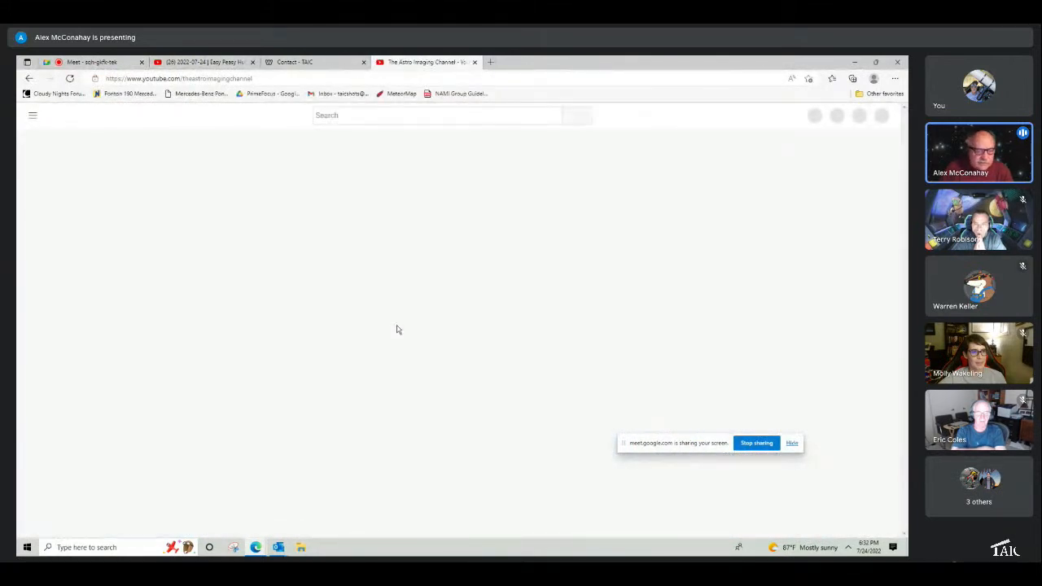
Step: Examine the channel's home page, covering the live, upcoming and past streams, the uploads and the playlists
{"action": "scroll", "coordinate": [384, 340], "scroll_direction": "down", "scroll_amount": 2}
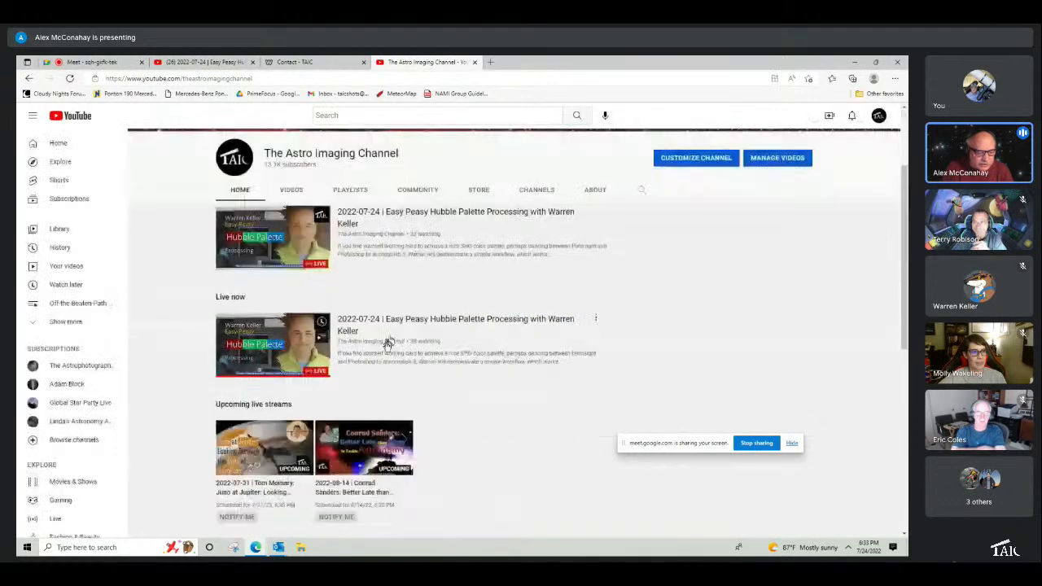
{"action": "scroll", "coordinate": [387, 347], "scroll_direction": "down", "scroll_amount": 2}
{"action": "scroll", "coordinate": [411, 316], "scroll_direction": "up", "scroll_amount": 2}
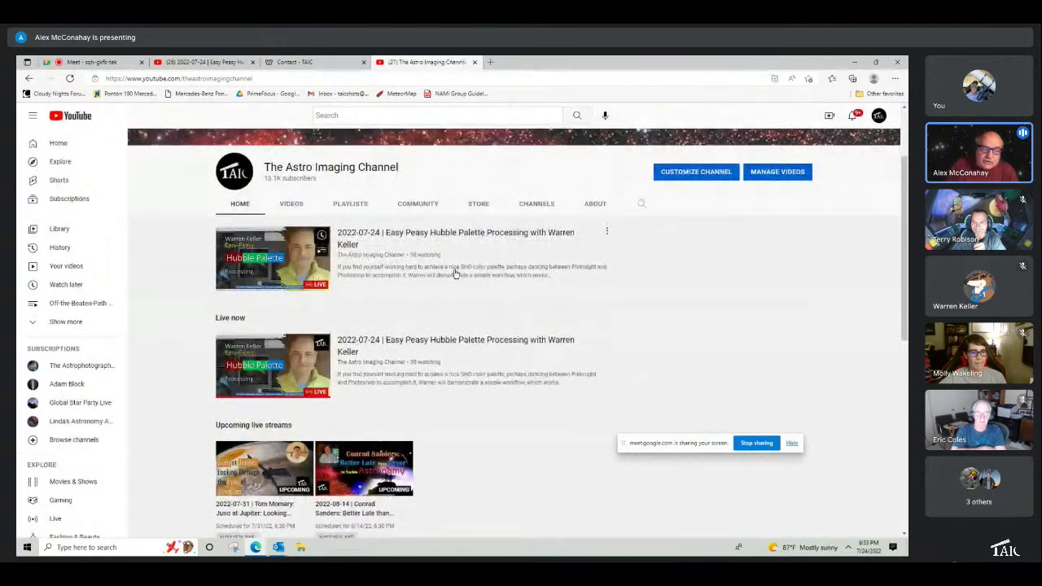
{"action": "scroll", "coordinate": [451, 273], "scroll_direction": "up", "scroll_amount": 1}
{"action": "scroll", "coordinate": [450, 269], "scroll_direction": "up", "scroll_amount": 1}
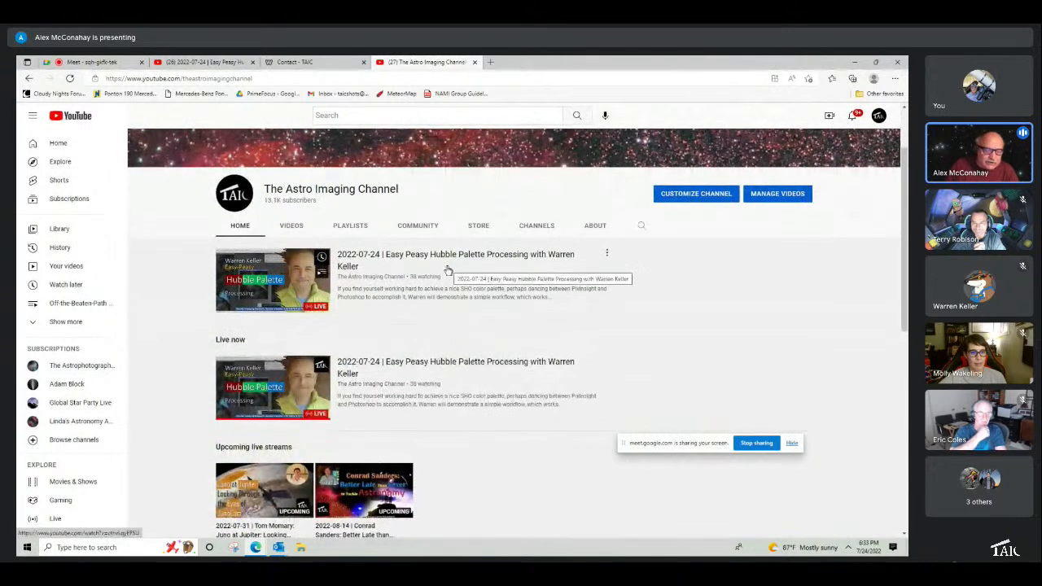
{"action": "scroll", "coordinate": [447, 269], "scroll_direction": "down", "scroll_amount": 1}
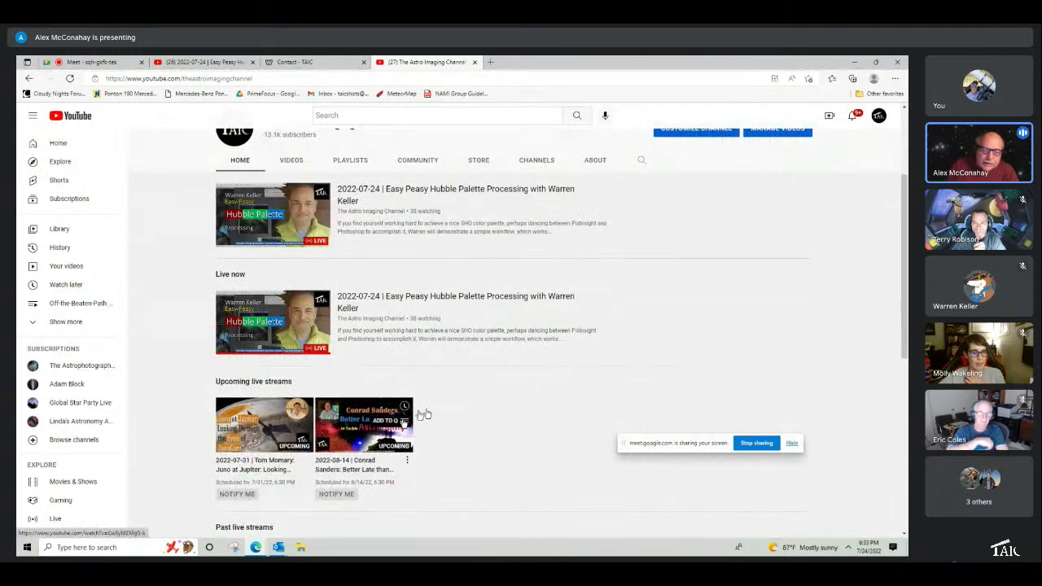
{"action": "scroll", "coordinate": [643, 409], "scroll_direction": "down", "scroll_amount": 3}
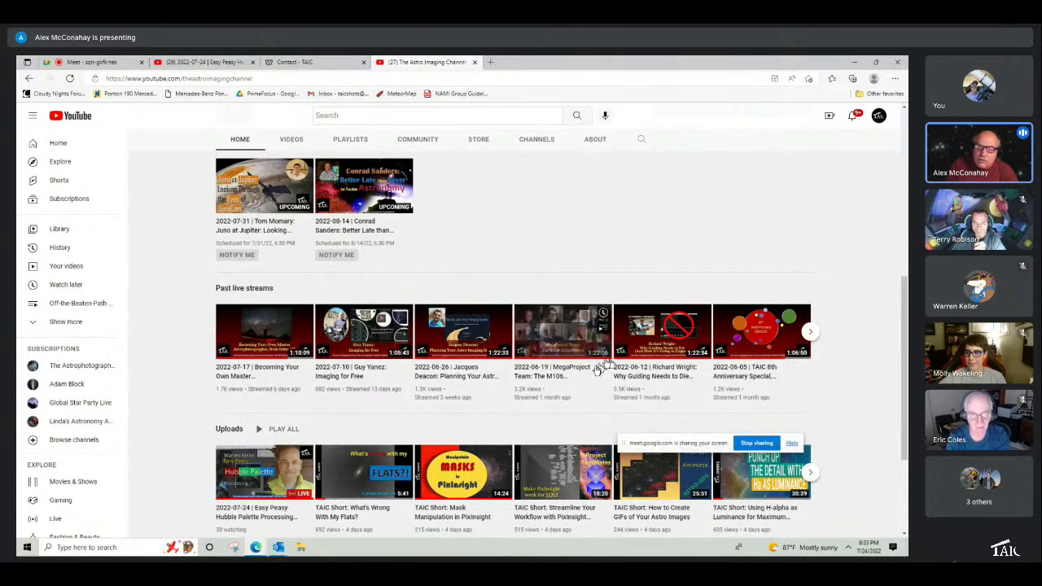
{"action": "scroll", "coordinate": [481, 435], "scroll_direction": "down", "scroll_amount": 2}
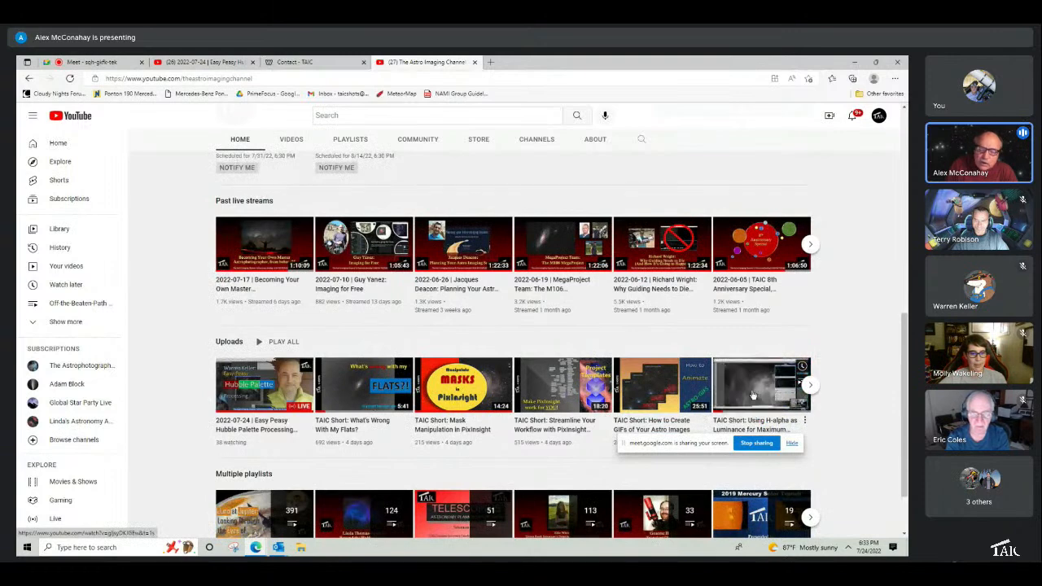
{"action": "scroll", "coordinate": [753, 395], "scroll_direction": "down", "scroll_amount": 1}
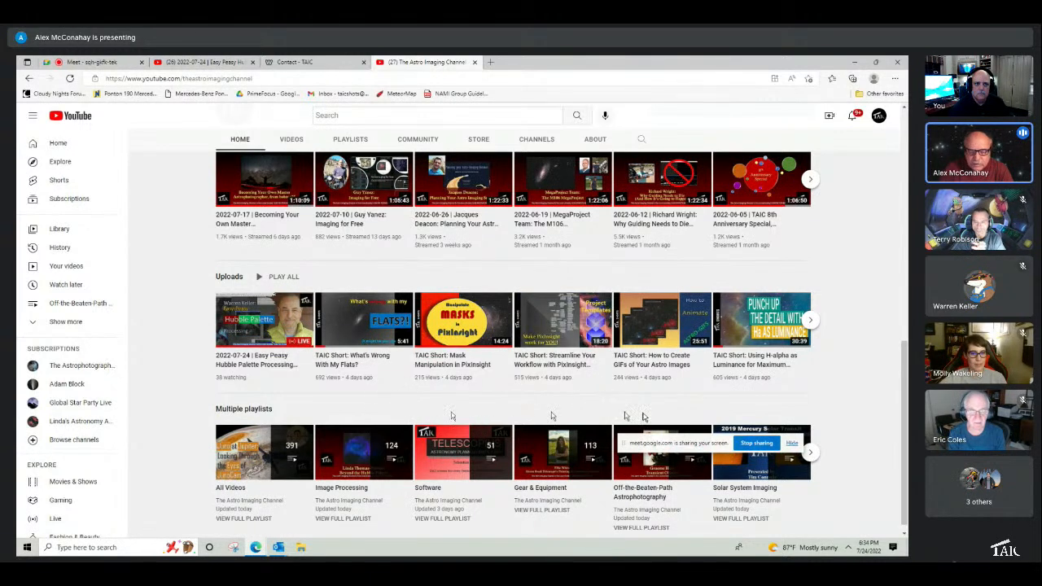
{"action": "scroll", "coordinate": [643, 419], "scroll_direction": "down", "scroll_amount": 1}
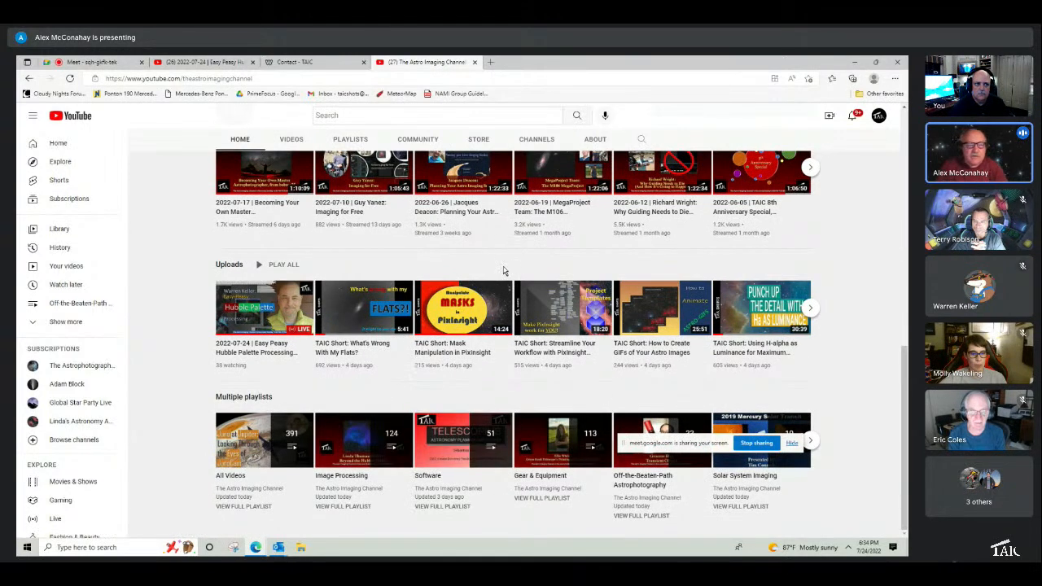
{"action": "scroll", "coordinate": [503, 270], "scroll_direction": "up", "scroll_amount": 1}
{"action": "scroll", "coordinate": [851, 270], "scroll_direction": "up", "scroll_amount": 4}
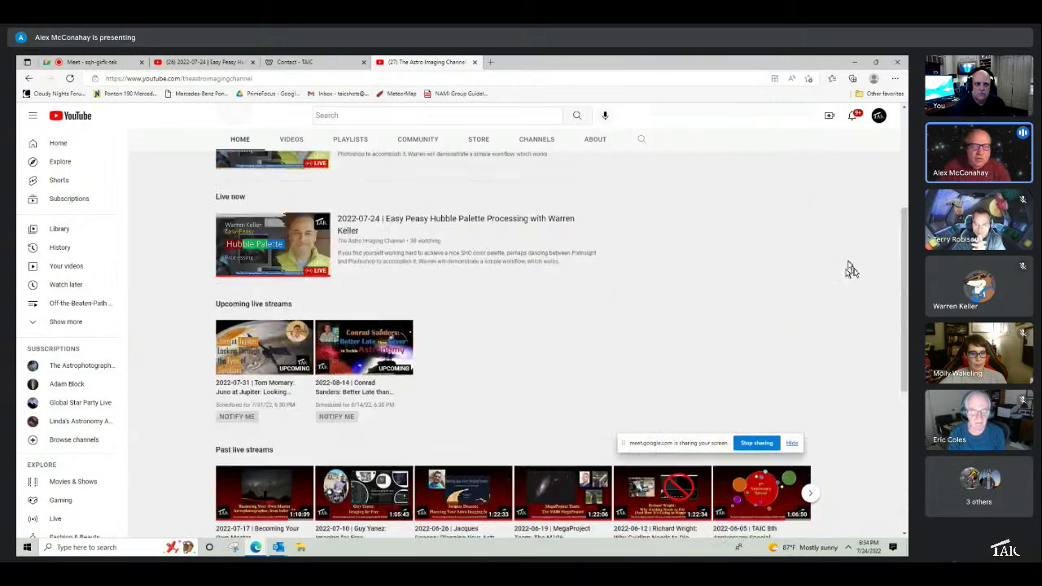
{"action": "scroll", "coordinate": [850, 270], "scroll_direction": "up", "scroll_amount": 3}
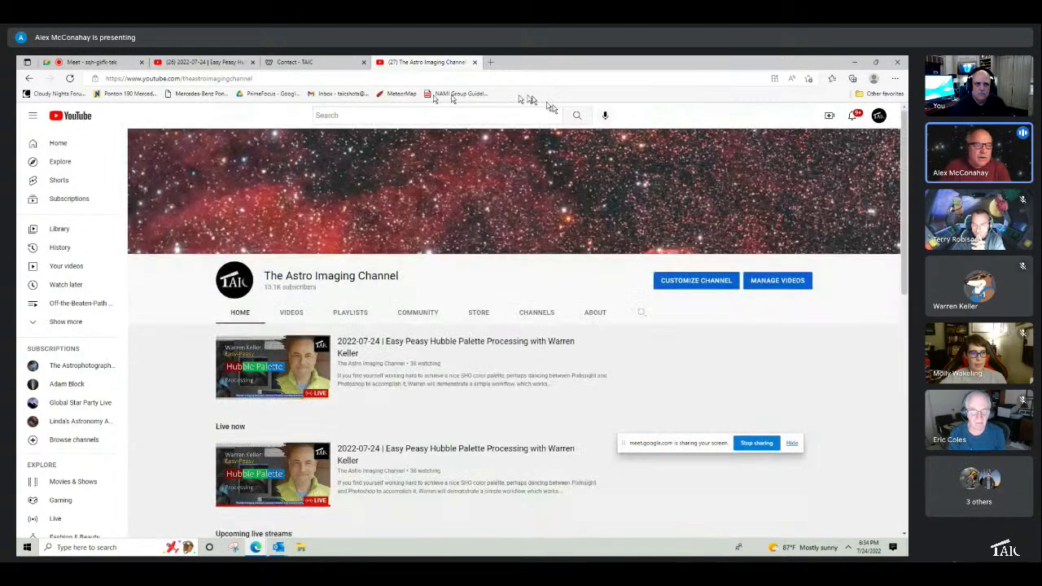
Step: Return to the Hubble palette live stream page and view its live chat
{"action": "left_click", "coordinate": [222, 62]}
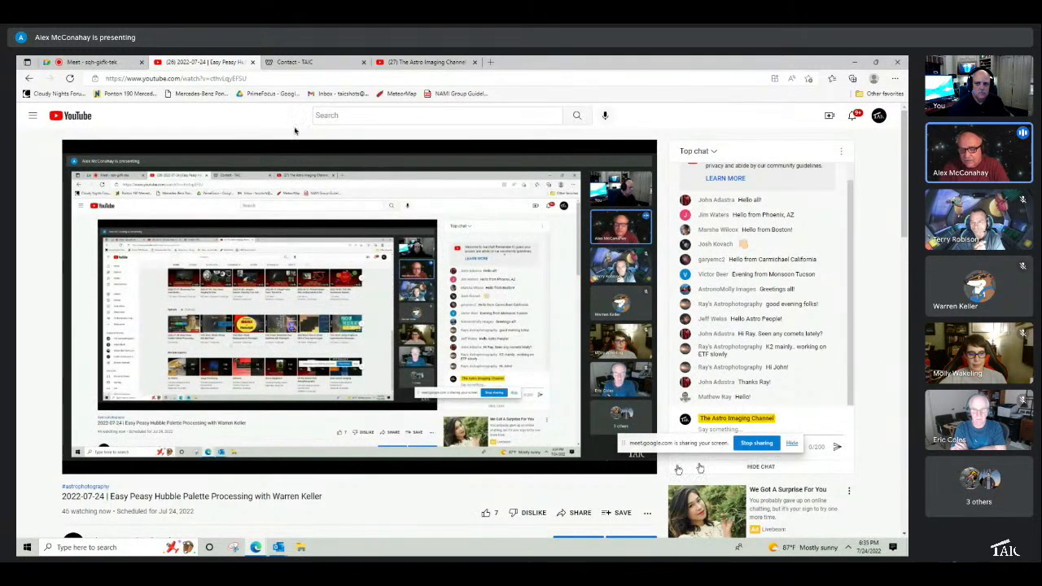
{"action": "left_click_drag", "start_coordinate": [698, 448], "coordinate": [701, 526]}
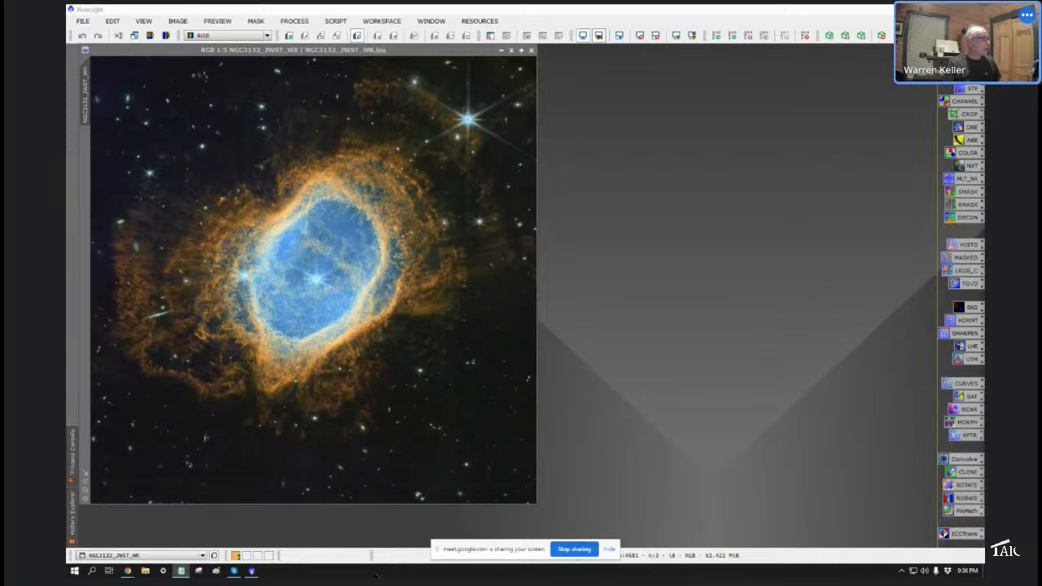
Step: Switch to Chrome and show the NIRCam Filters page of the JWST user documentation
{"action": "mouse_move", "coordinate": [127, 570]}
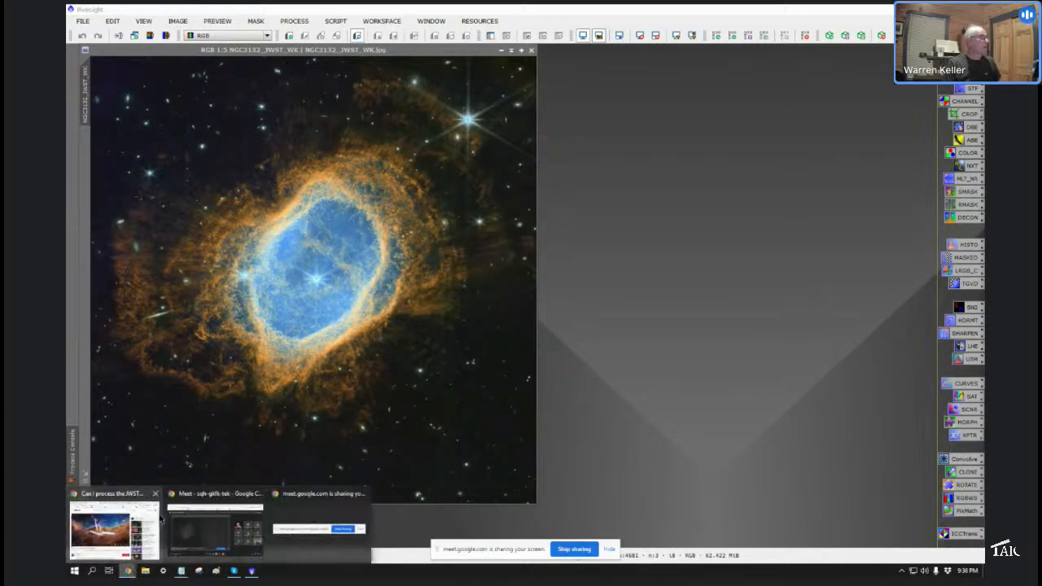
{"action": "left_click", "coordinate": [156, 523]}
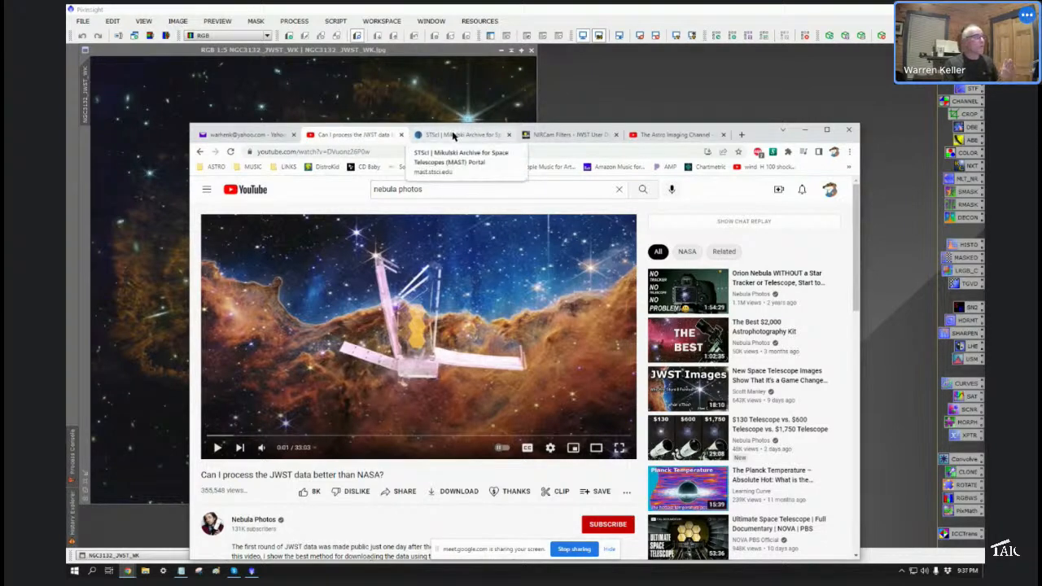
{"action": "left_click", "coordinate": [564, 135]}
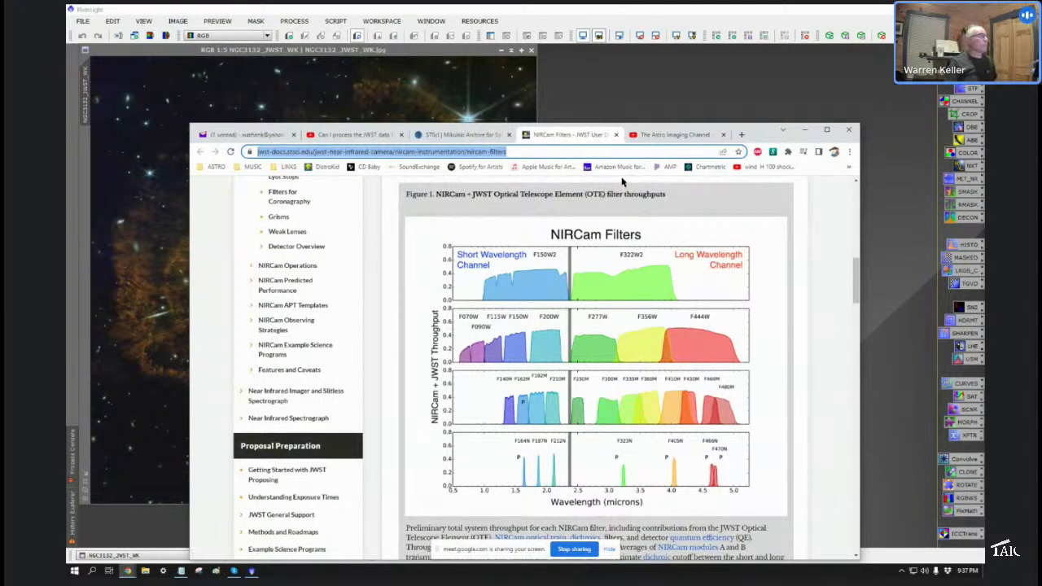
Step: Return to PixInsight, close the NGC3132 JWST image, and view the Final RGB image before minimizing it again
{"action": "left_click", "coordinate": [566, 9]}
{"action": "left_click", "coordinate": [532, 50]}
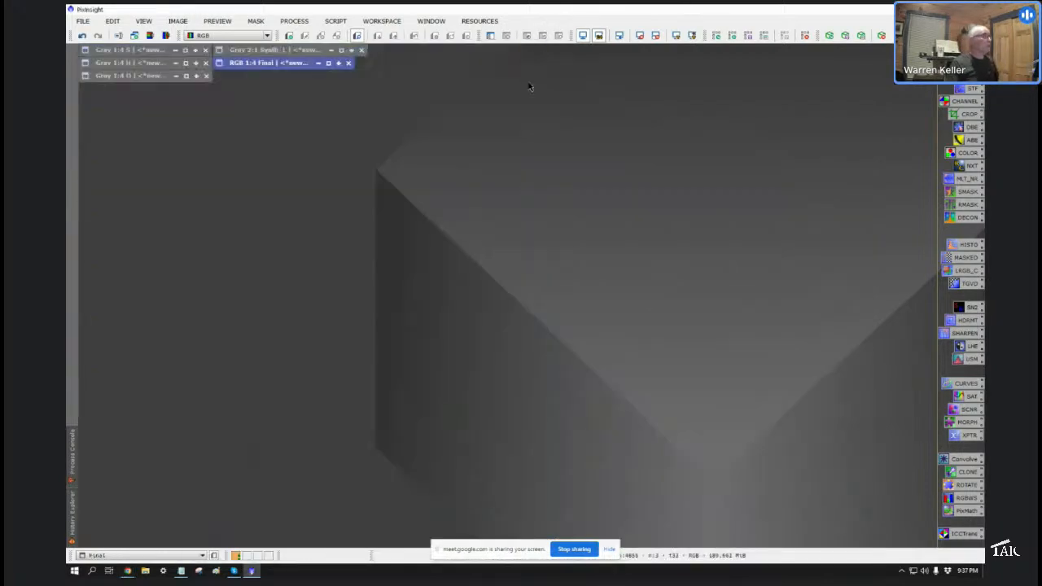
{"action": "left_click", "coordinate": [328, 65]}
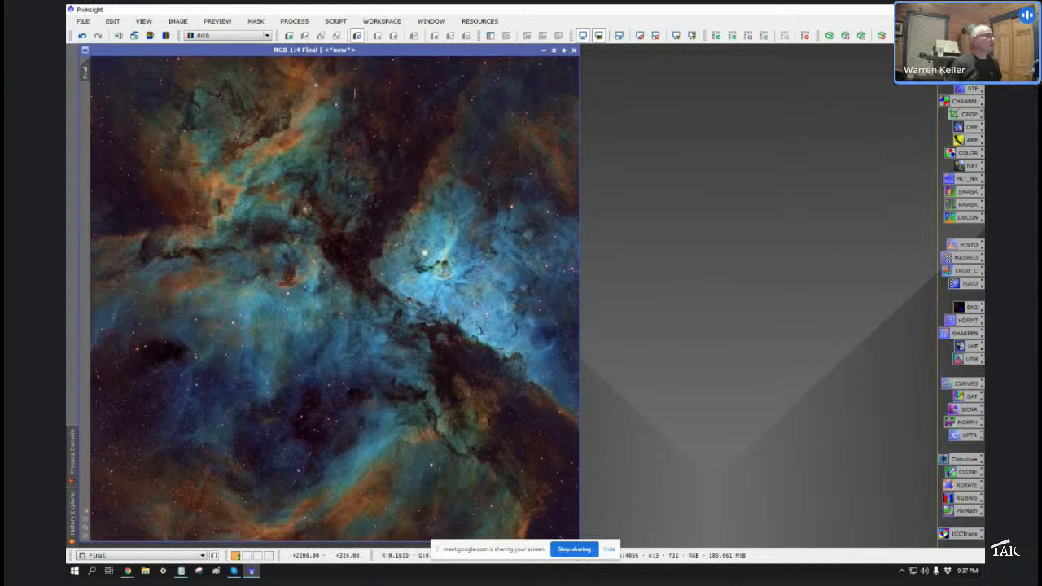
{"action": "left_click", "coordinate": [552, 52]}
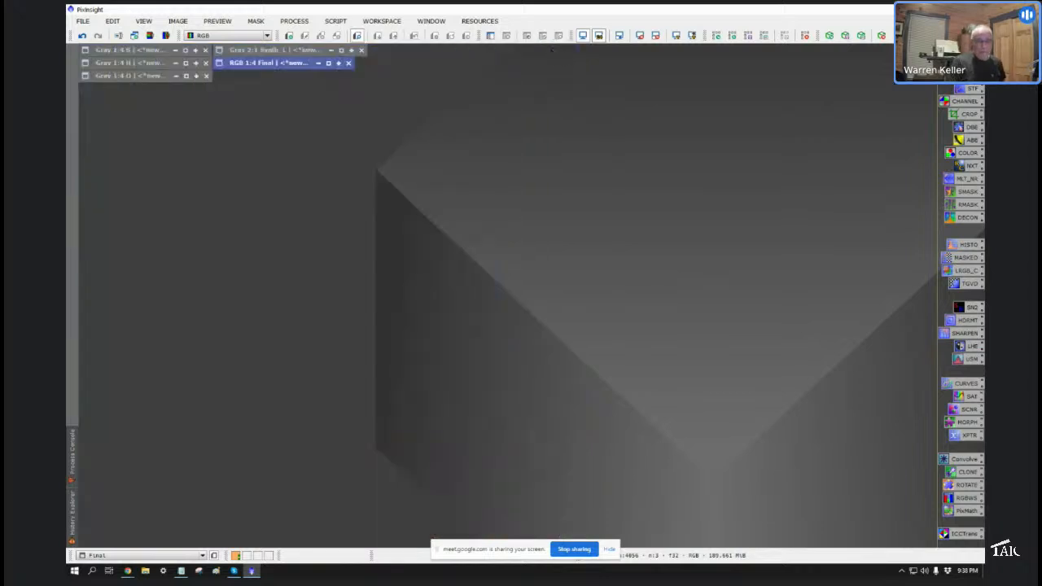
{"action": "key", "text": "alt+Tab"}
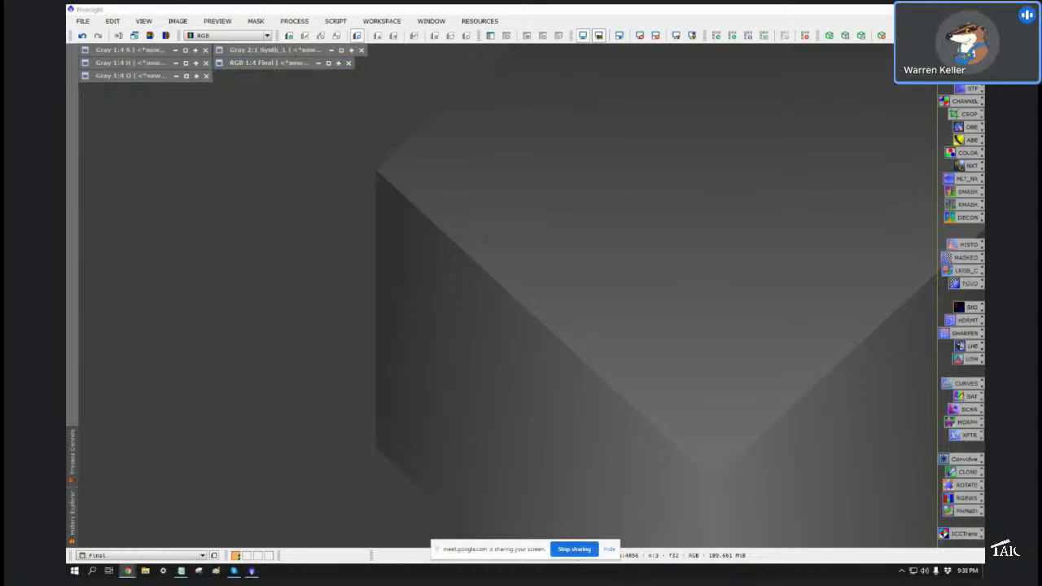
{"action": "key", "text": "alt+Tab"}
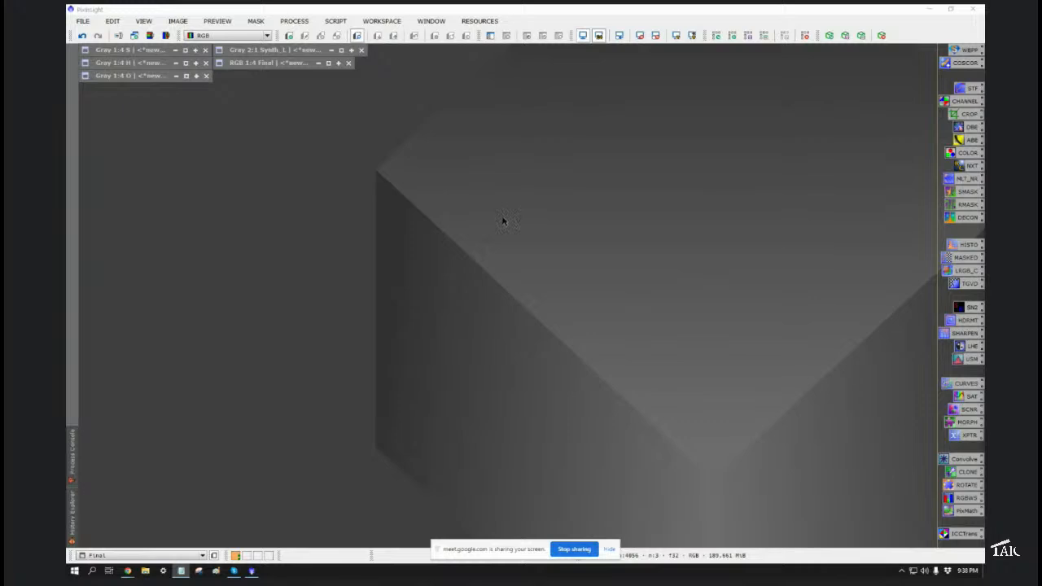
Step: View the Synth_L grayscale image and minimize it again
{"action": "left_click", "coordinate": [342, 50]}
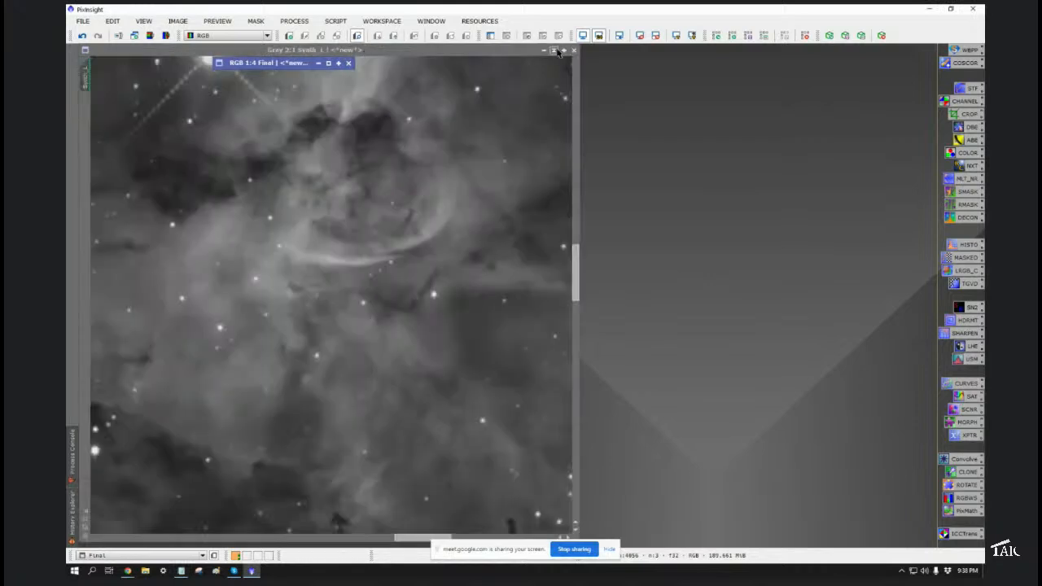
{"action": "left_click", "coordinate": [555, 50]}
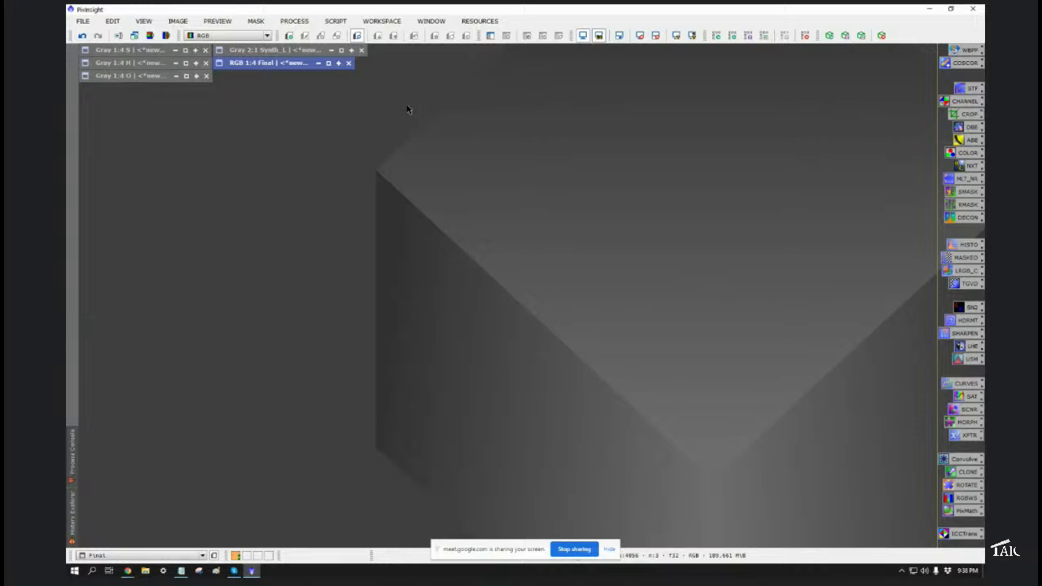
Step: Restore the S, H and O narrowband images and bring the S image to the front
{"action": "left_click", "coordinate": [185, 50]}
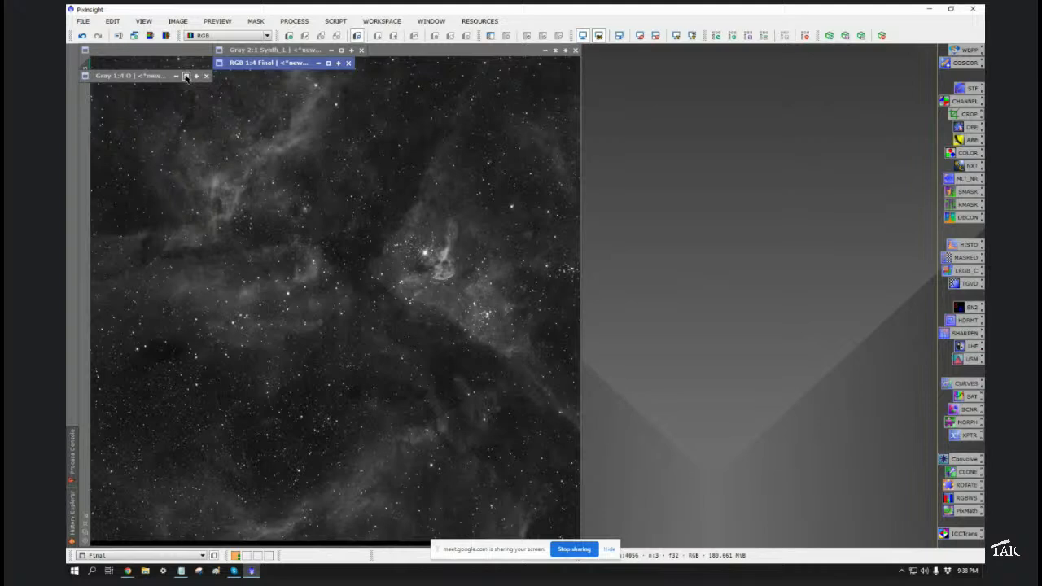
{"action": "left_click", "coordinate": [186, 77]}
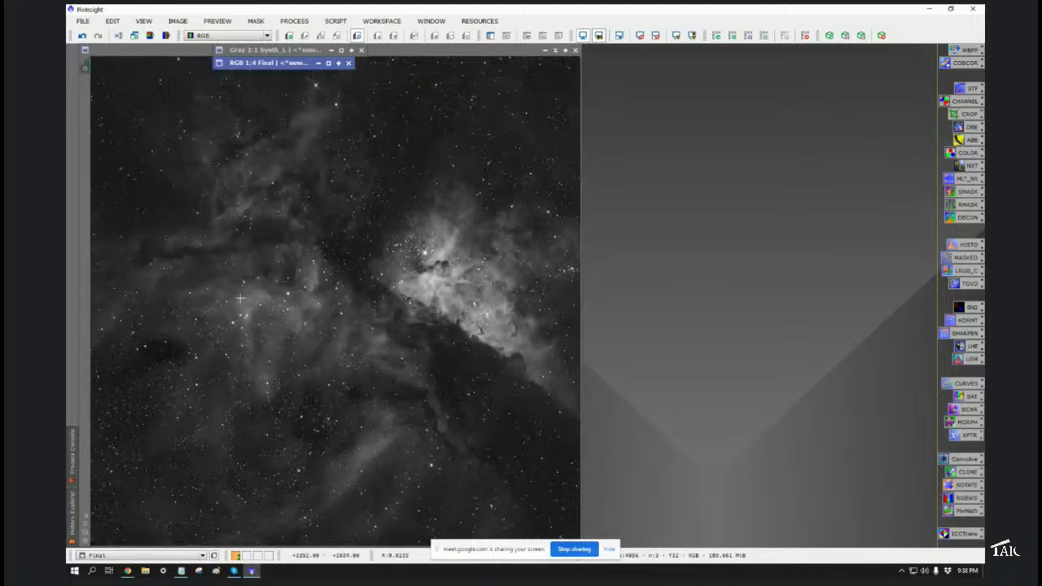
{"action": "left_click", "coordinate": [158, 557]}
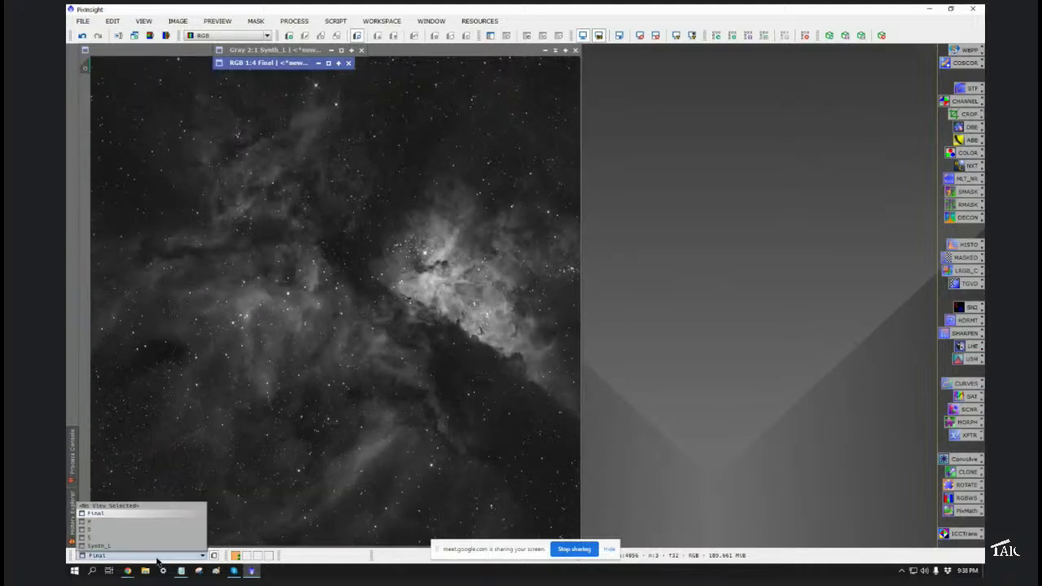
{"action": "left_click", "coordinate": [117, 537]}
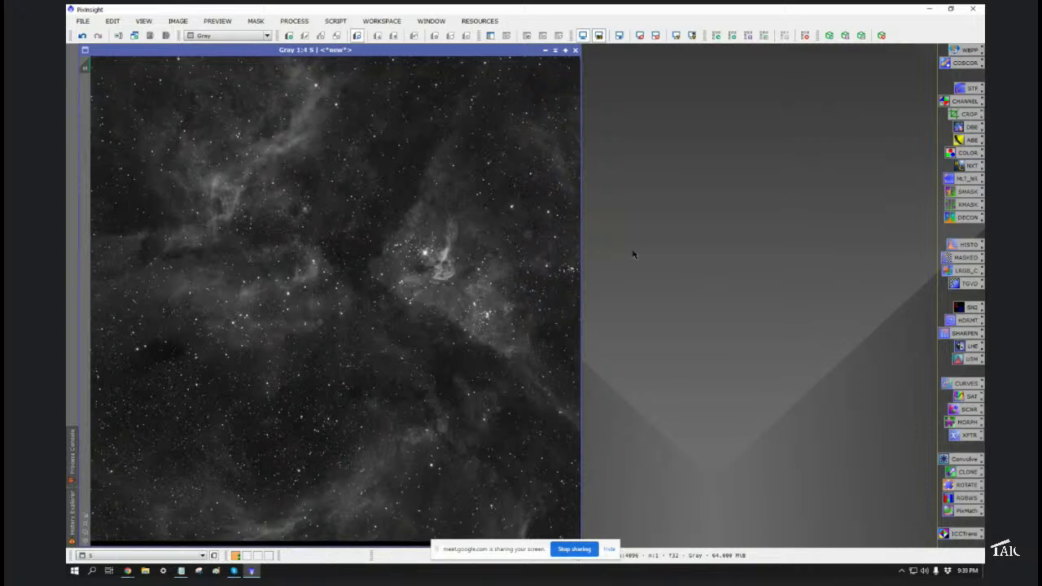
Step: Examine the S image's histogram in HistogramTransformation, closing the tool and minimizing the narrowband images when done
{"action": "right_click", "coordinate": [959, 250]}
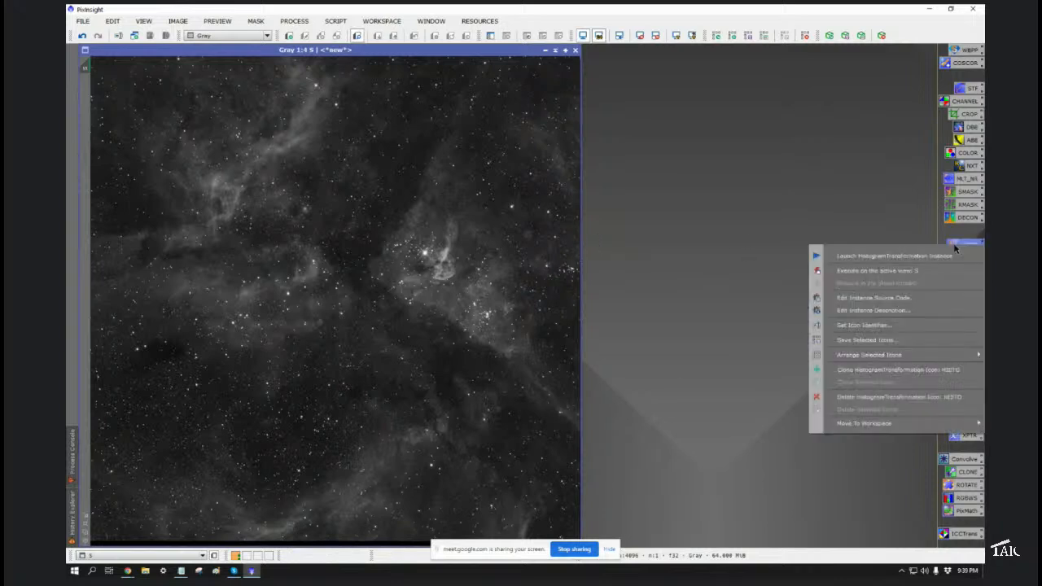
{"action": "left_click", "coordinate": [892, 253]}
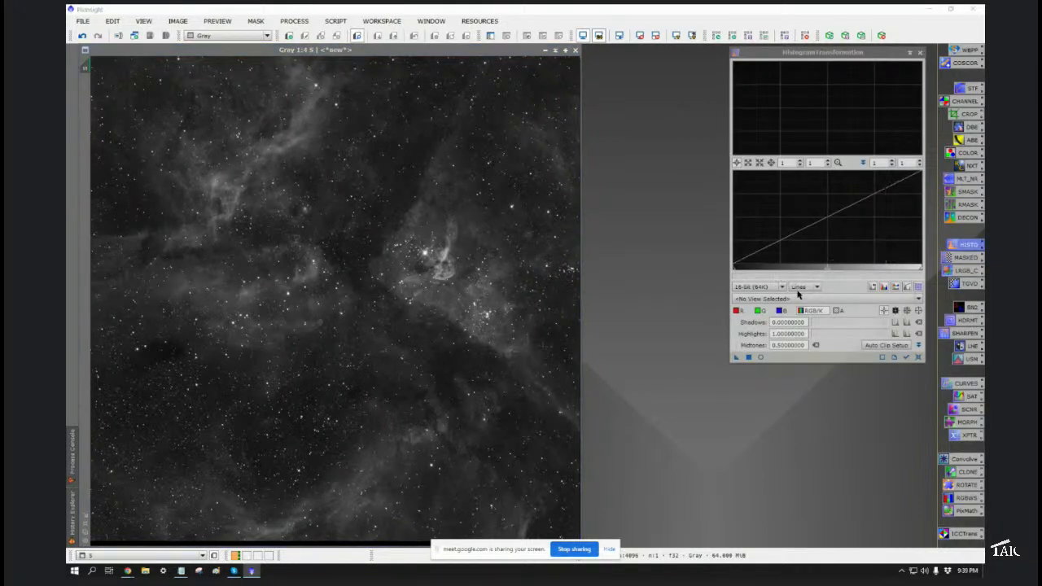
{"action": "left_click", "coordinate": [796, 299]}
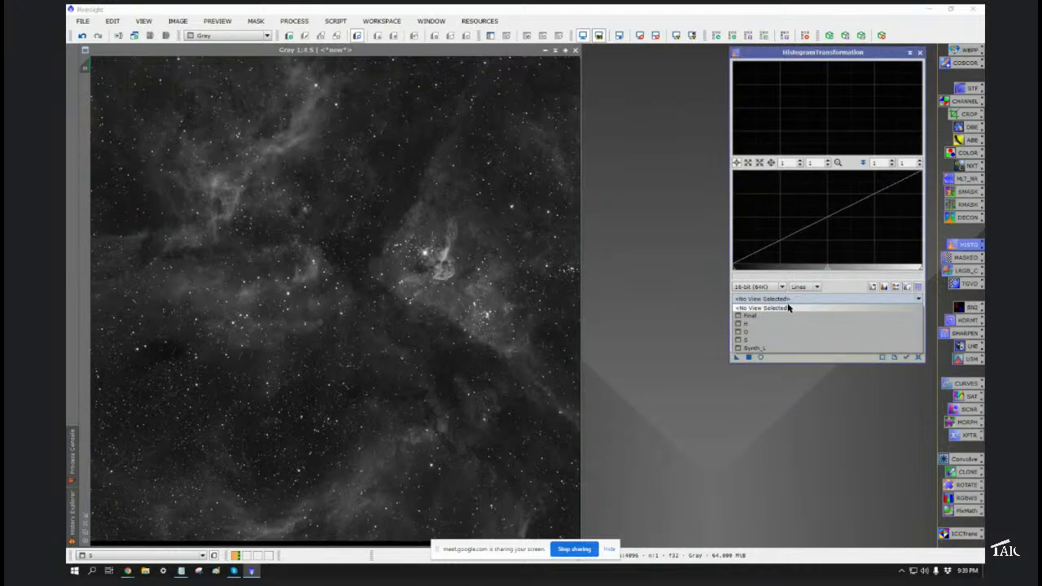
{"action": "left_click", "coordinate": [763, 340]}
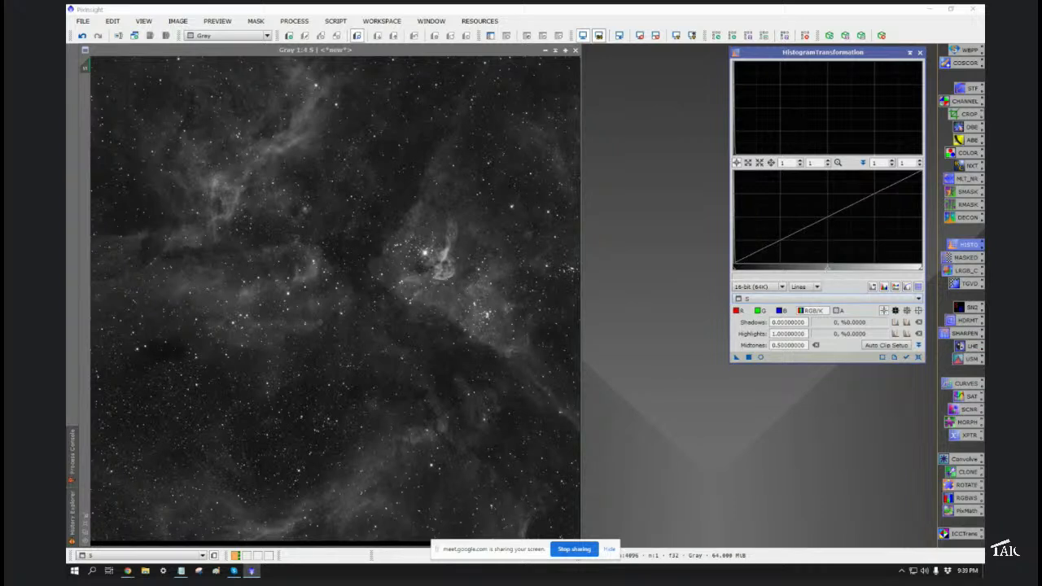
{"action": "left_click", "coordinate": [921, 53]}
{"action": "left_click", "coordinate": [554, 51]}
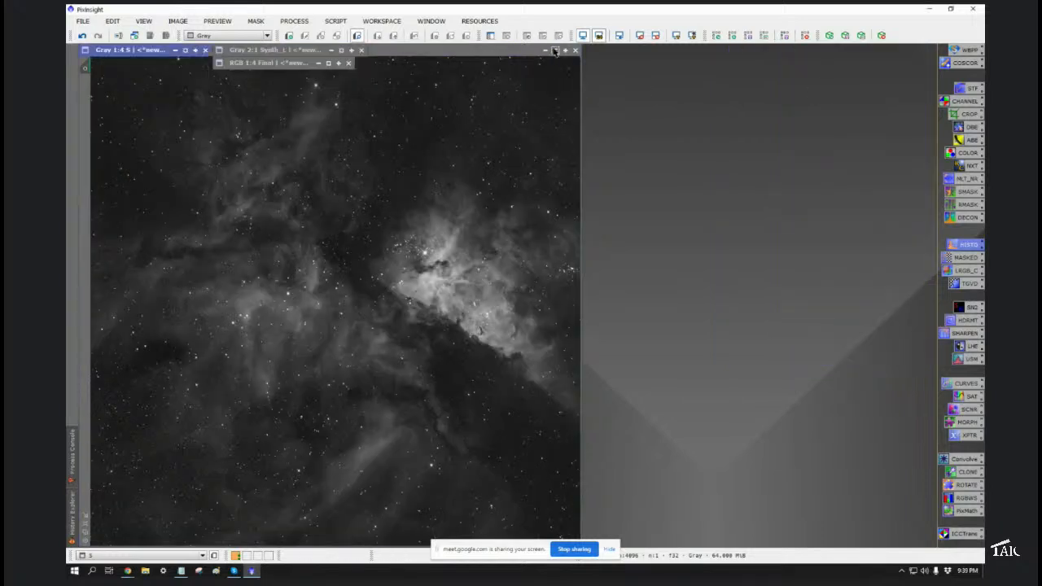
{"action": "left_click", "coordinate": [554, 51]}
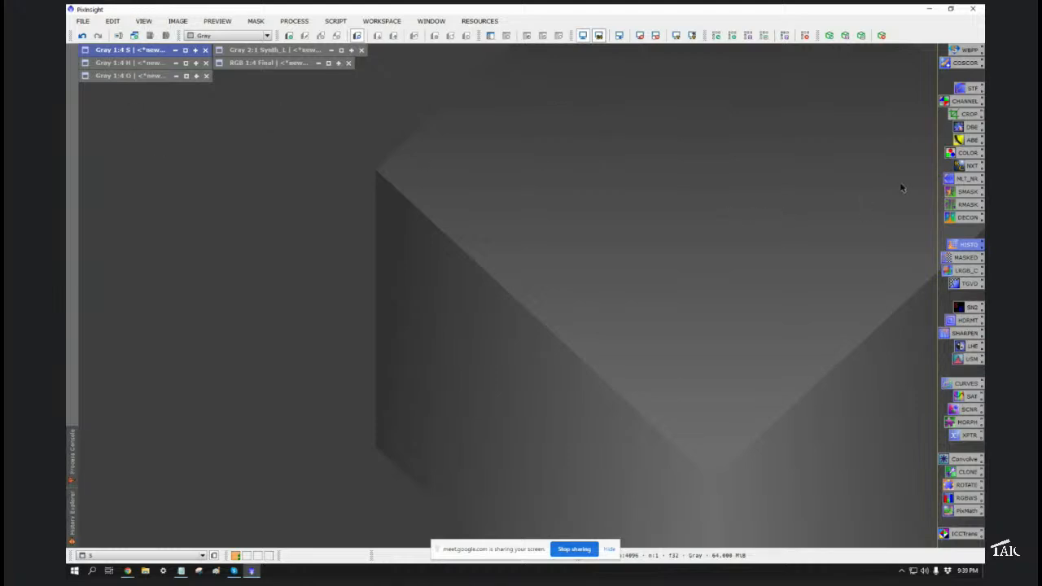
{"action": "right_click", "coordinate": [956, 105]}
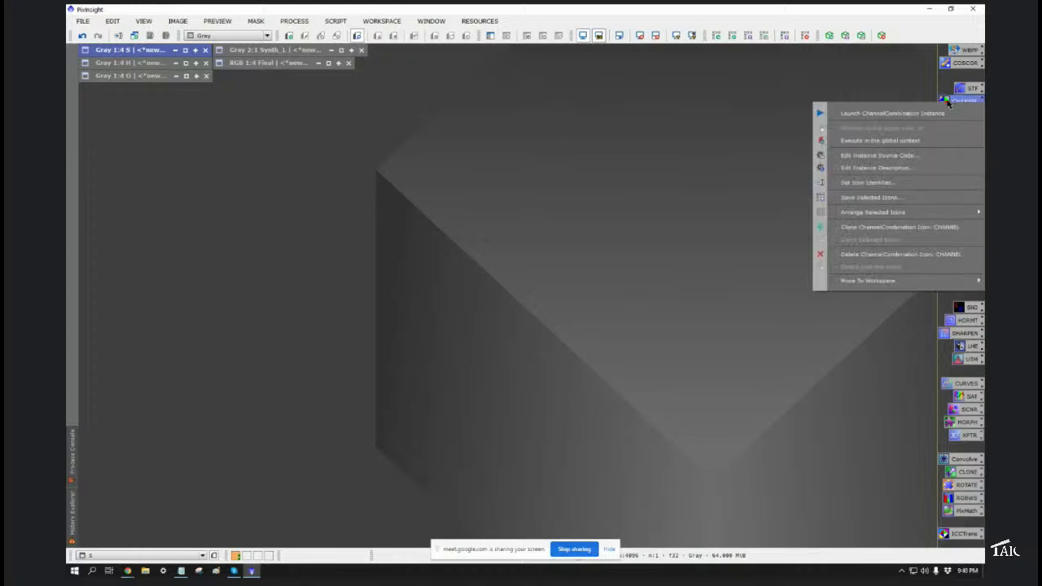
{"action": "left_click", "coordinate": [913, 57]}
{"action": "left_click_drag", "start_coordinate": [980, 55], "coordinate": [931, 555]}
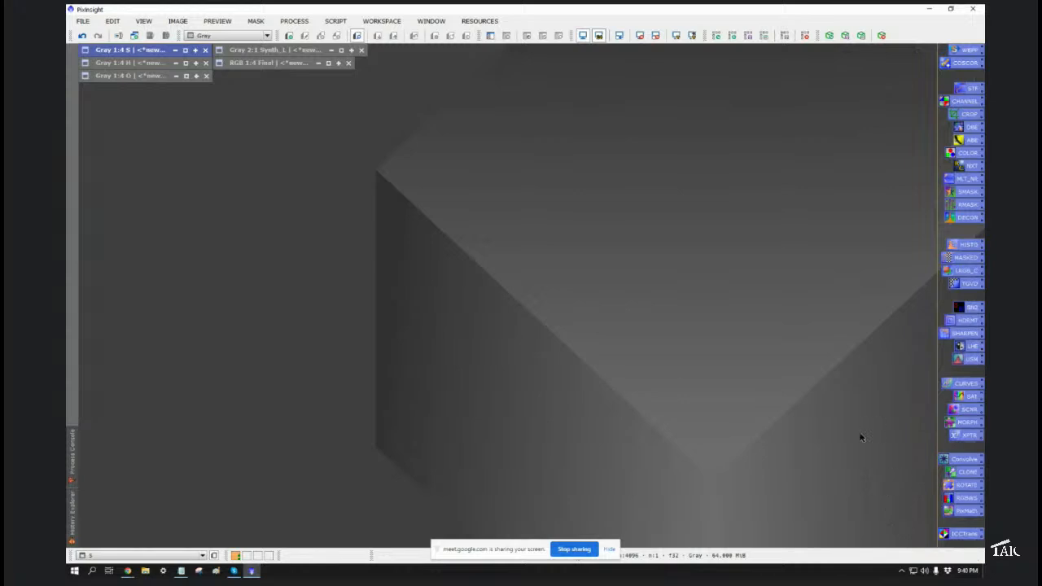
{"action": "left_click", "coordinate": [914, 84]}
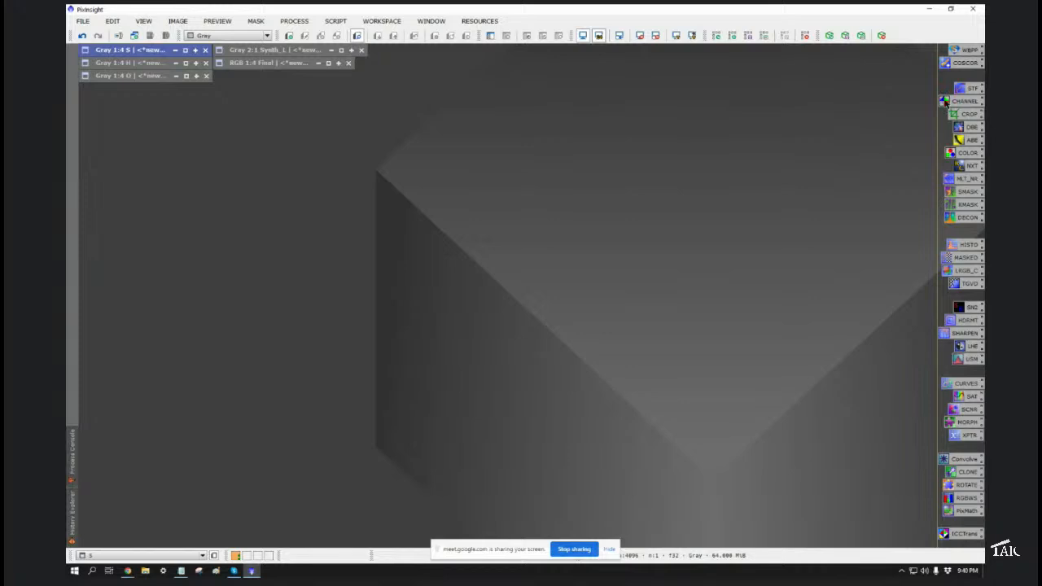
Step: Launch ChannelCombination in RGB color space and assign the S image to the red channel
{"action": "right_click", "coordinate": [953, 100]}
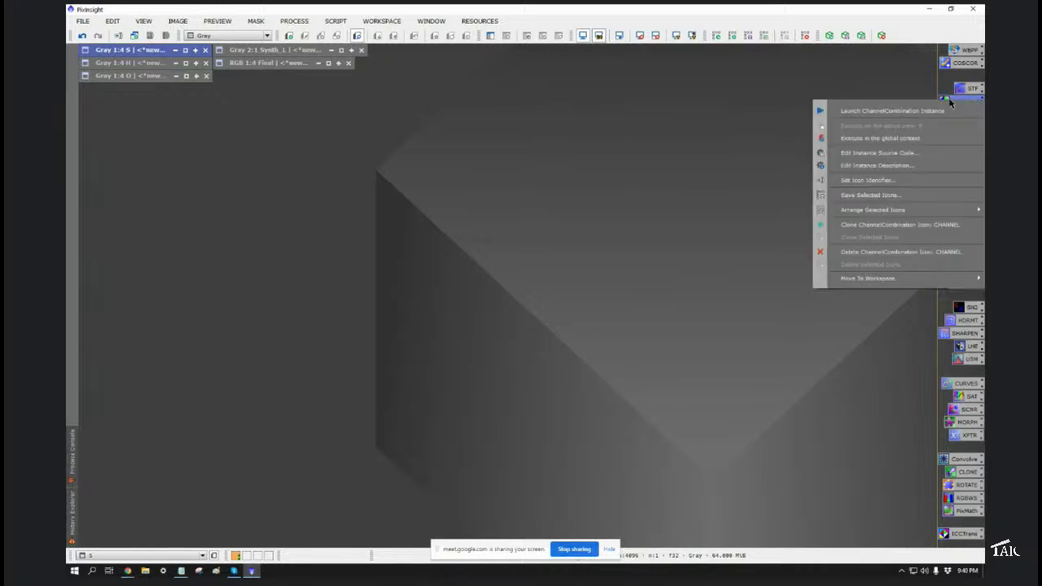
{"action": "left_click", "coordinate": [883, 111]}
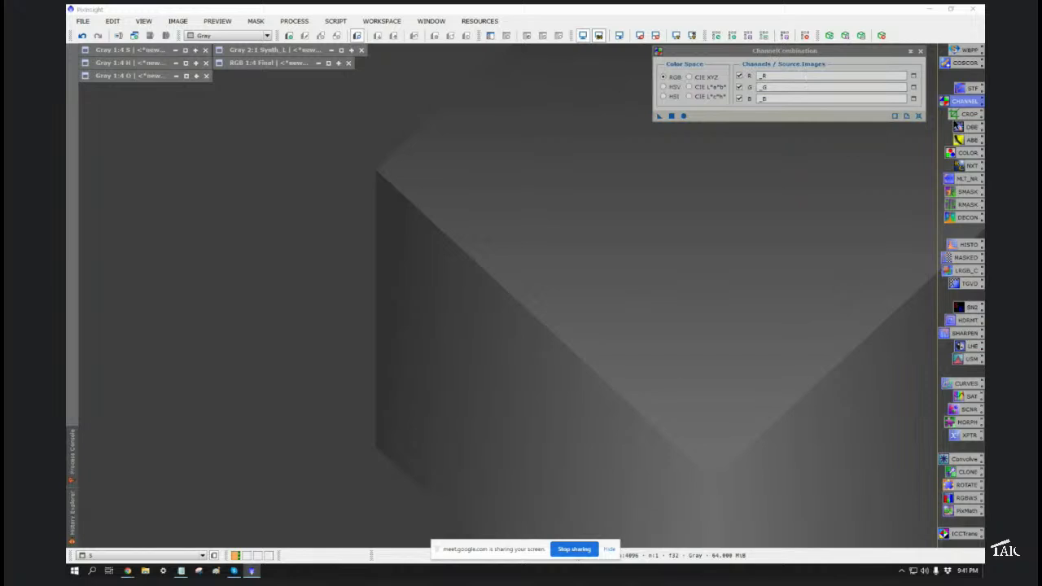
{"action": "double_click", "coordinate": [773, 75]}
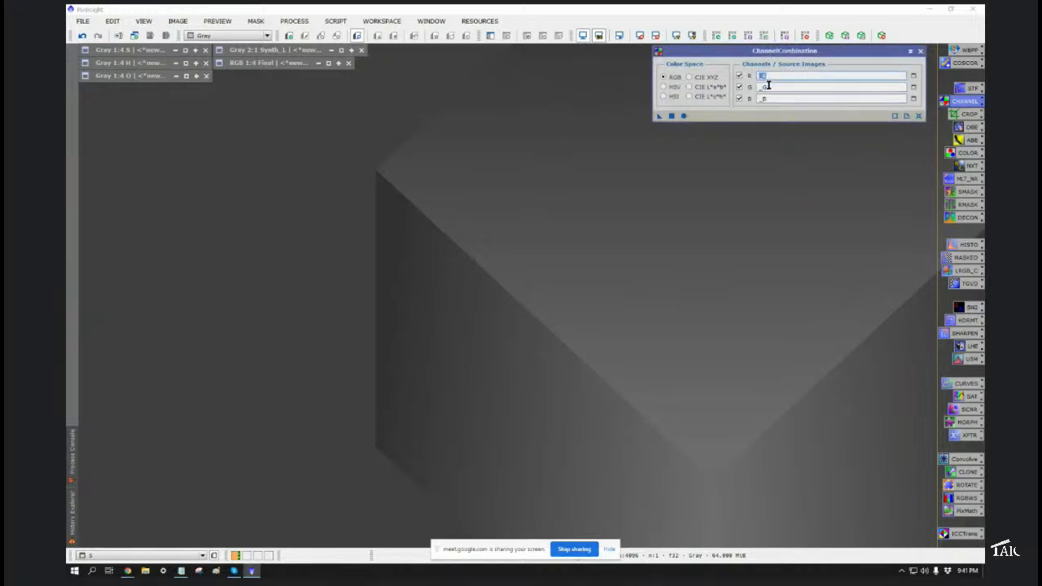
{"action": "double_click", "coordinate": [770, 86]}
{"action": "double_click", "coordinate": [773, 98]}
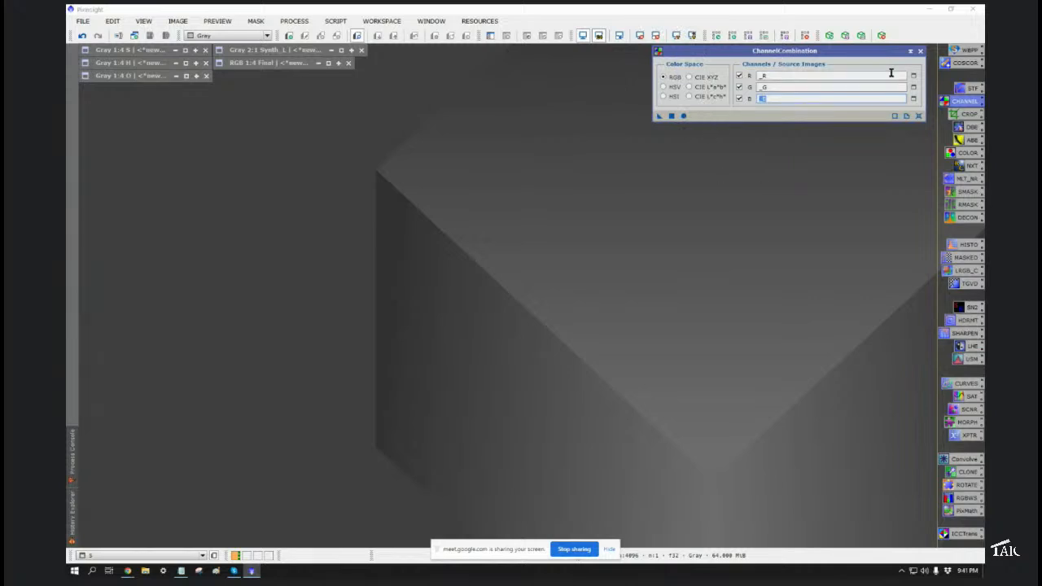
{"action": "left_click", "coordinate": [913, 99]}
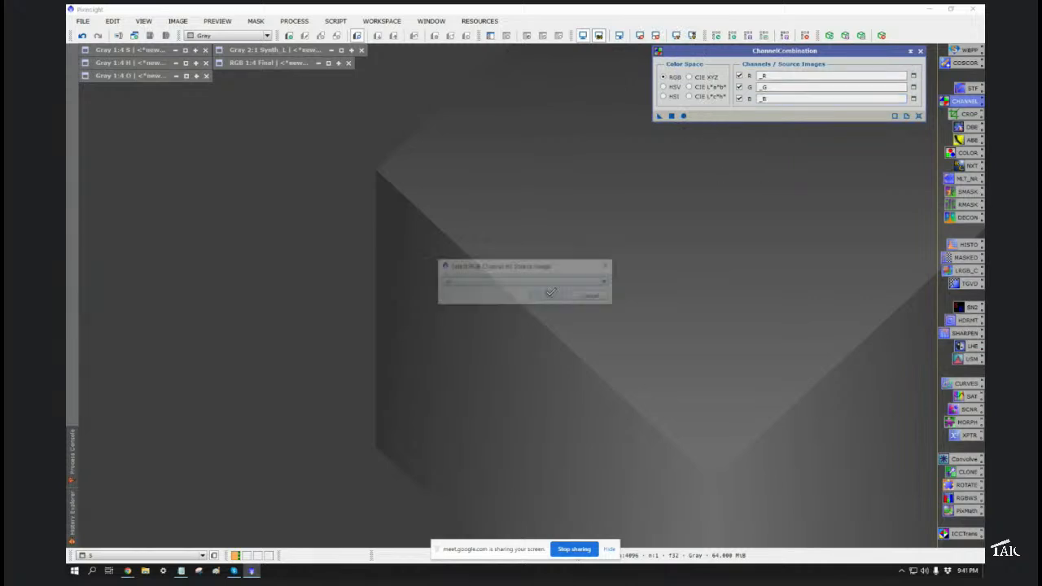
{"action": "left_click", "coordinate": [499, 282]}
{"action": "left_click", "coordinate": [461, 300]}
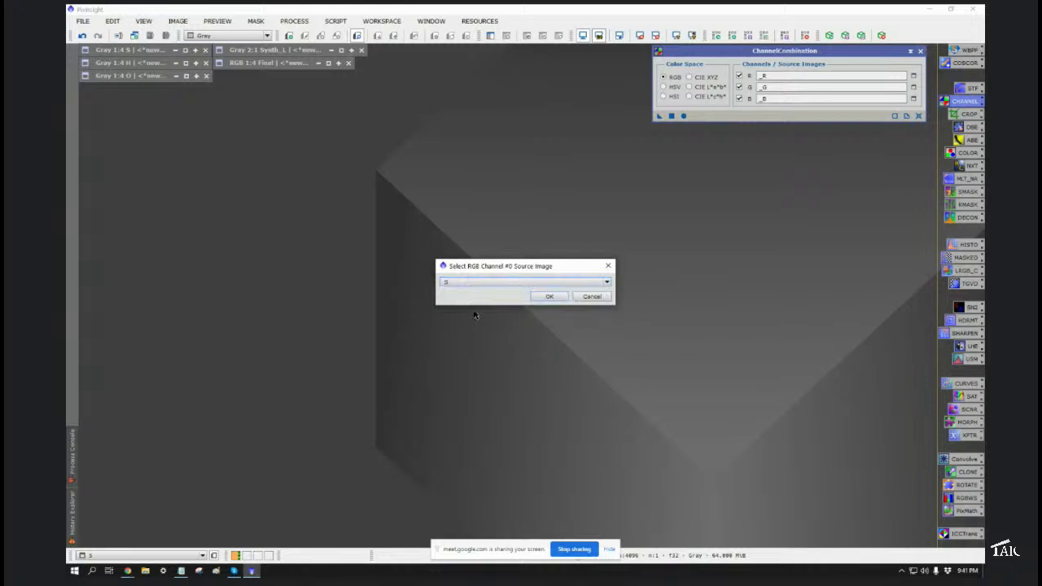
{"action": "left_click", "coordinate": [552, 295]}
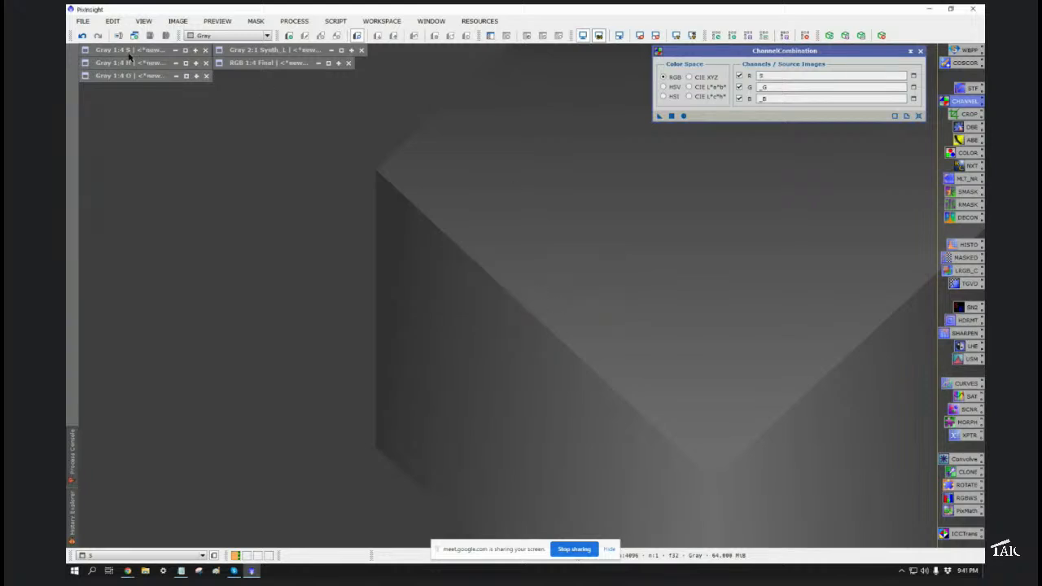
Step: View the S image and its identifier setting, cancel without renaming, and minimize the image again
{"action": "left_click", "coordinate": [186, 51]}
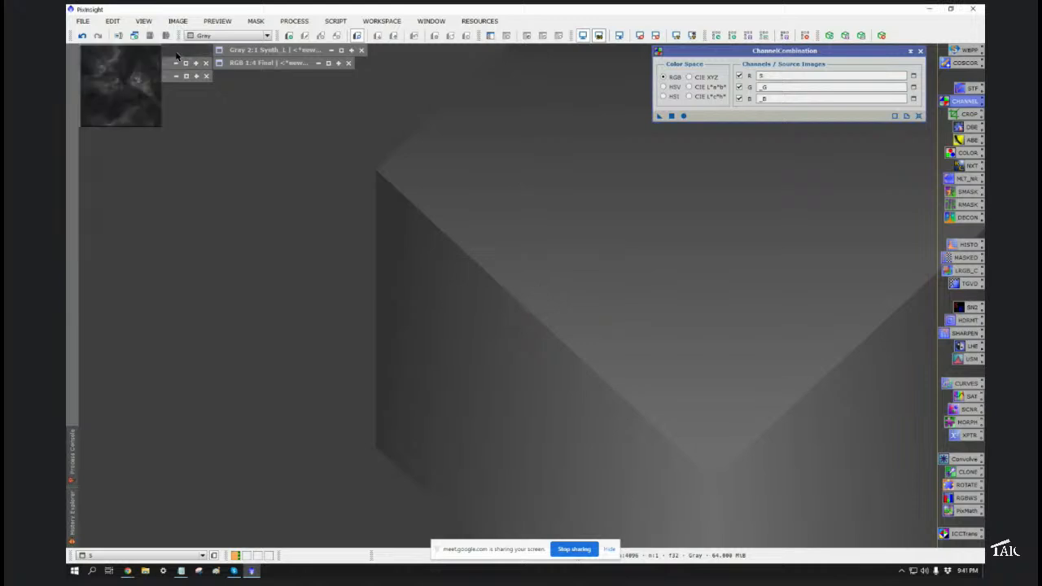
{"action": "double_click", "coordinate": [92, 64]}
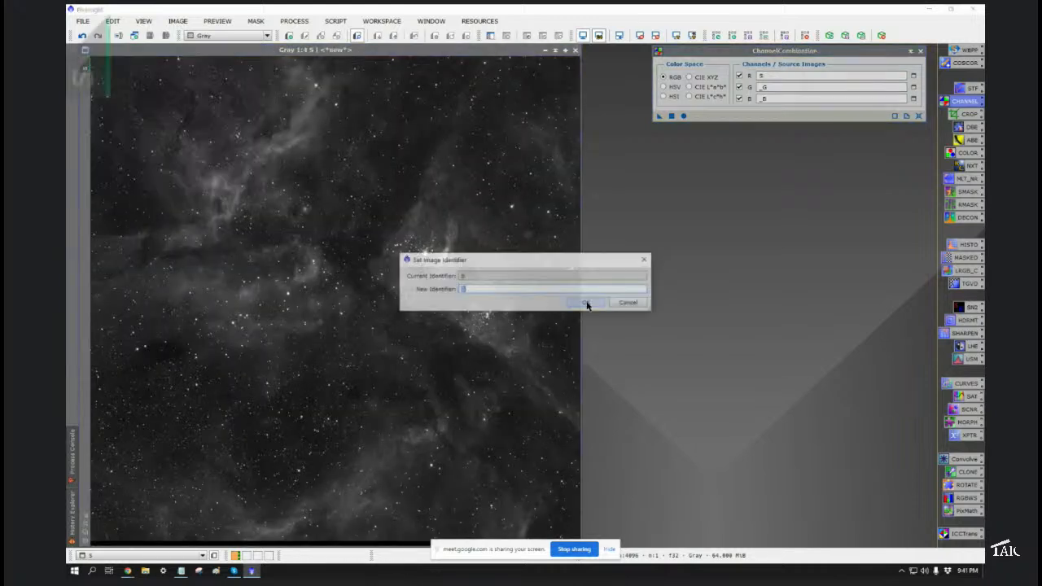
{"action": "left_click", "coordinate": [646, 259]}
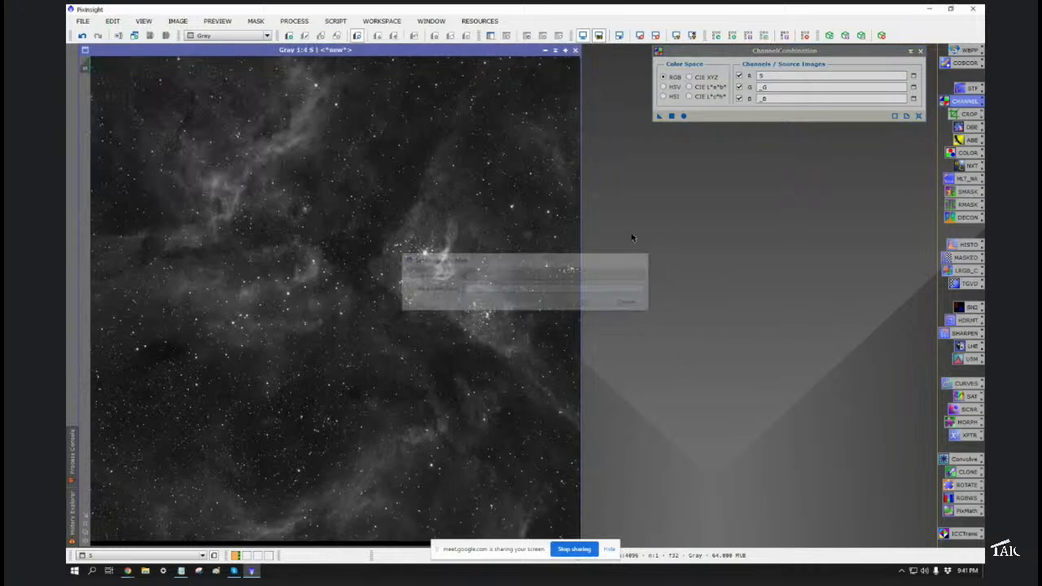
{"action": "left_click", "coordinate": [555, 51]}
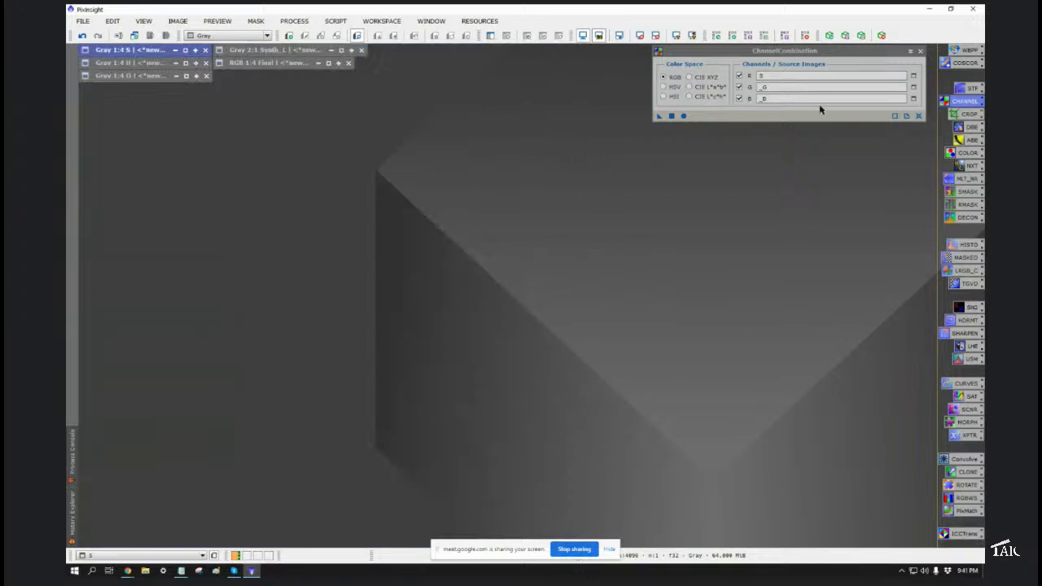
Step: Assign the H image as the source of the green channel in ChannelCombination
{"action": "left_click", "coordinate": [913, 87]}
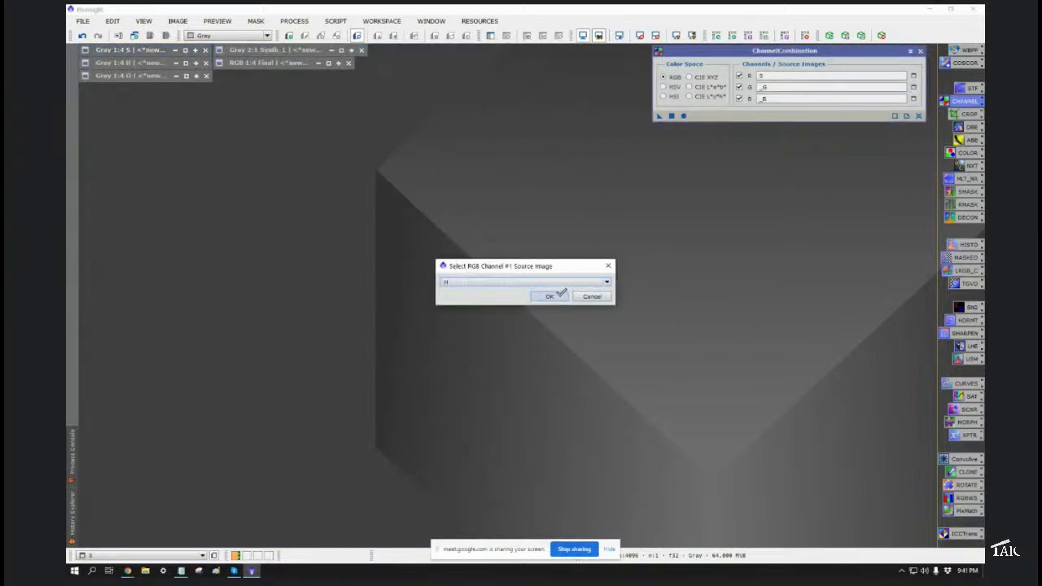
{"action": "left_click", "coordinate": [559, 292]}
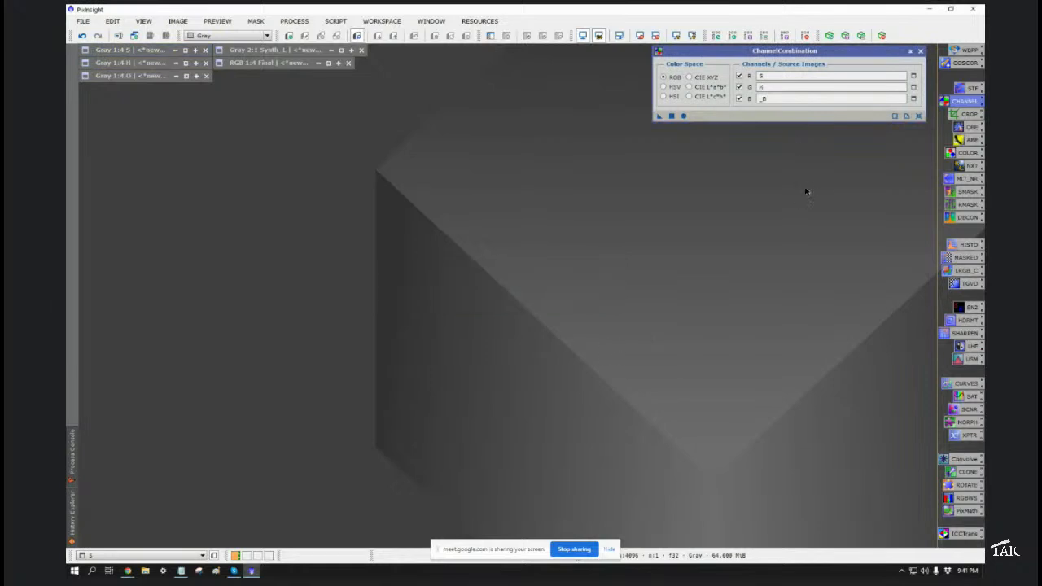
{"action": "double_click", "coordinate": [765, 87]}
{"action": "key", "text": "BackSpace"}
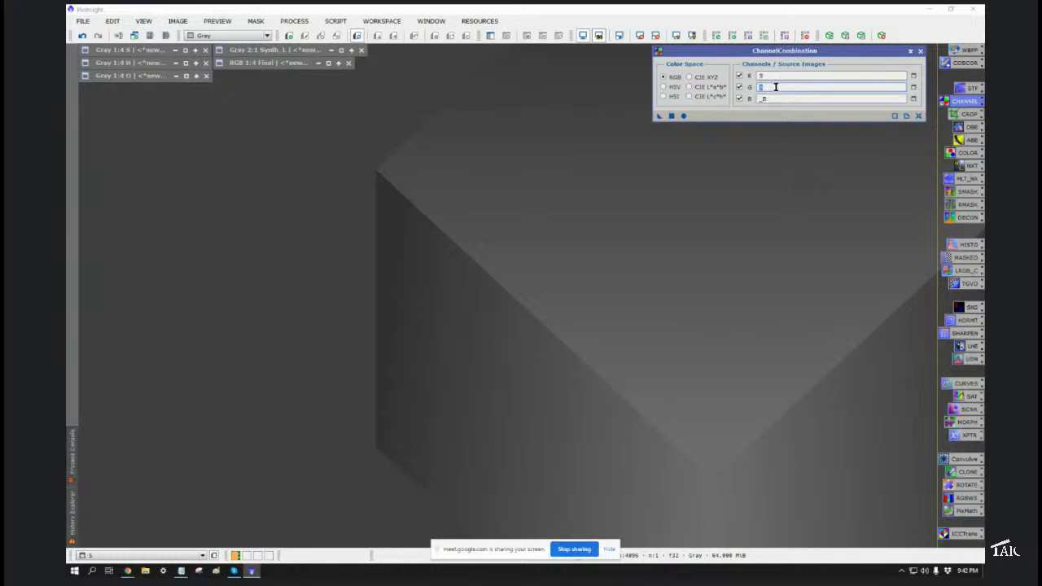
Step: Assign the O image as the source of the blue channel in ChannelCombination
{"action": "left_click", "coordinate": [779, 97]}
{"action": "left_click", "coordinate": [914, 99]}
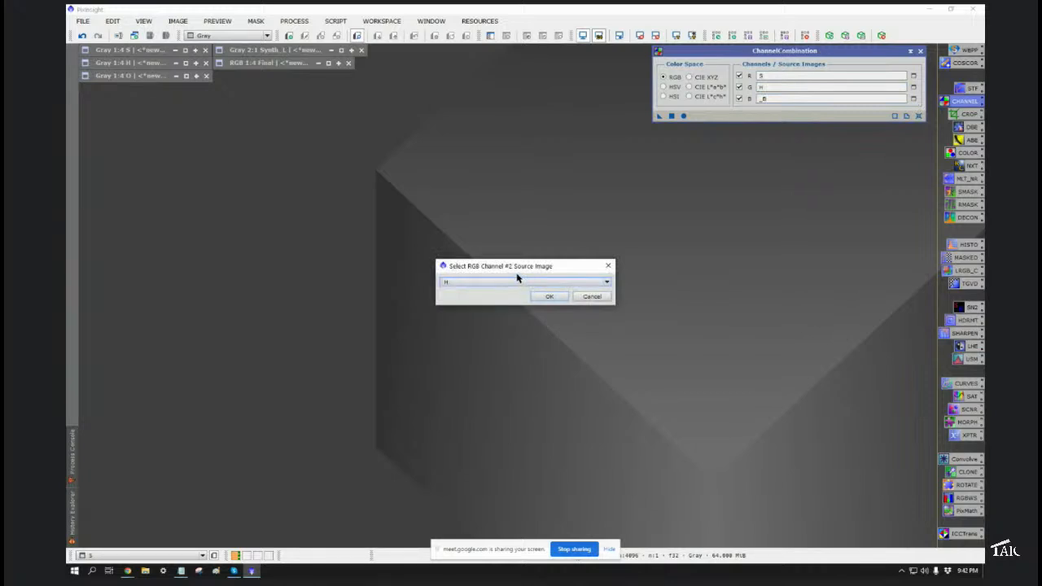
{"action": "left_click", "coordinate": [513, 282]}
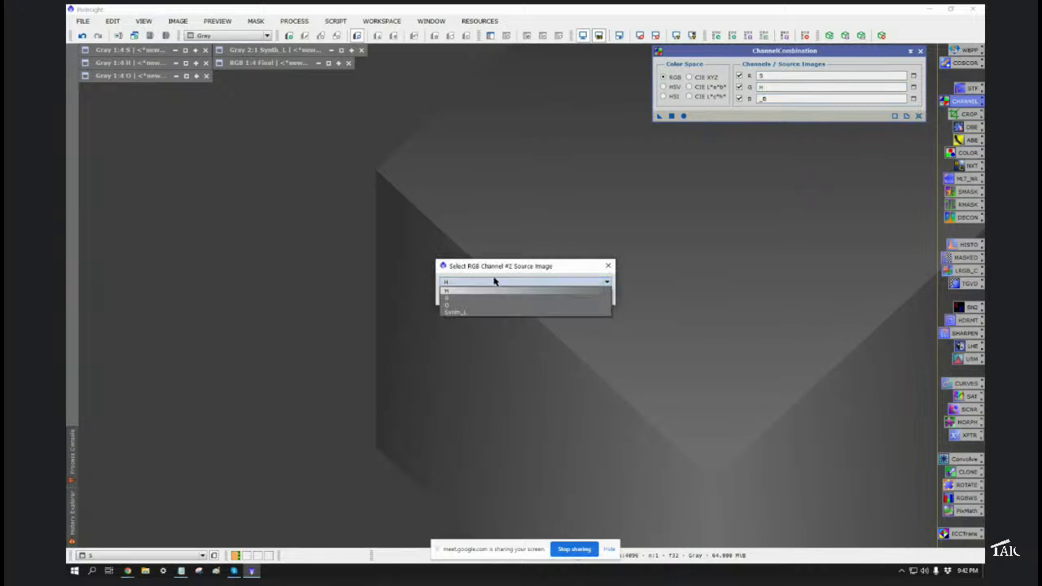
{"action": "left_click", "coordinate": [463, 306]}
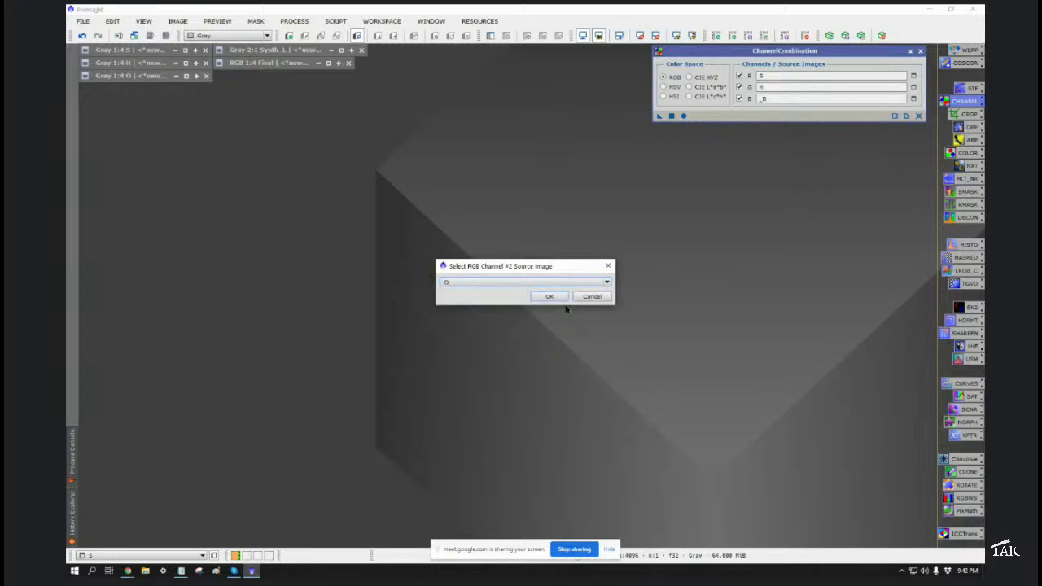
{"action": "left_click", "coordinate": [550, 296]}
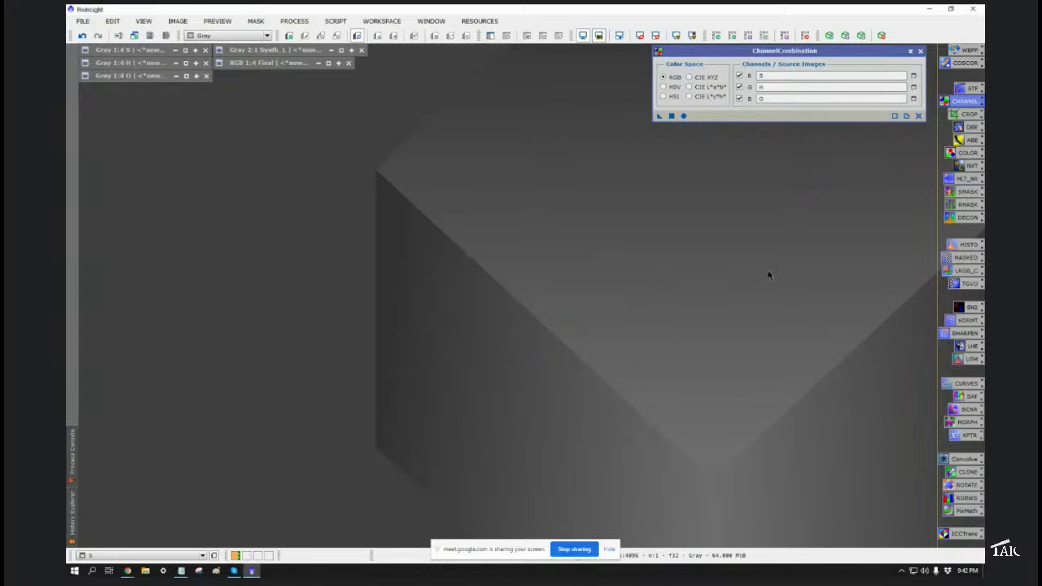
Step: Review the S, H and O channel assignments and run ChannelCombination globally to create a new combined RGB image
{"action": "double_click", "coordinate": [781, 98]}
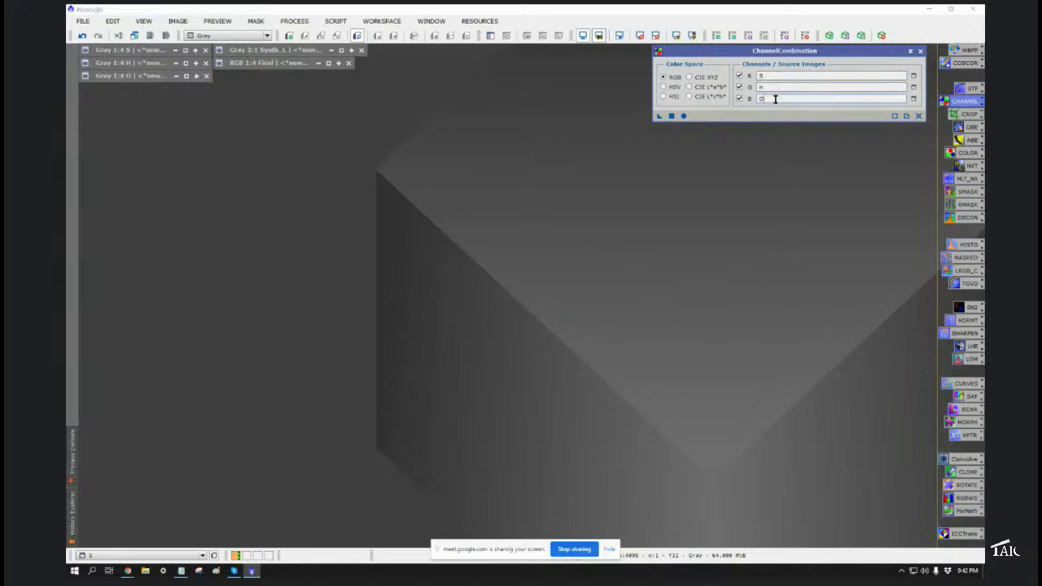
{"action": "double_click", "coordinate": [776, 87]}
{"action": "left_click", "coordinate": [770, 75]}
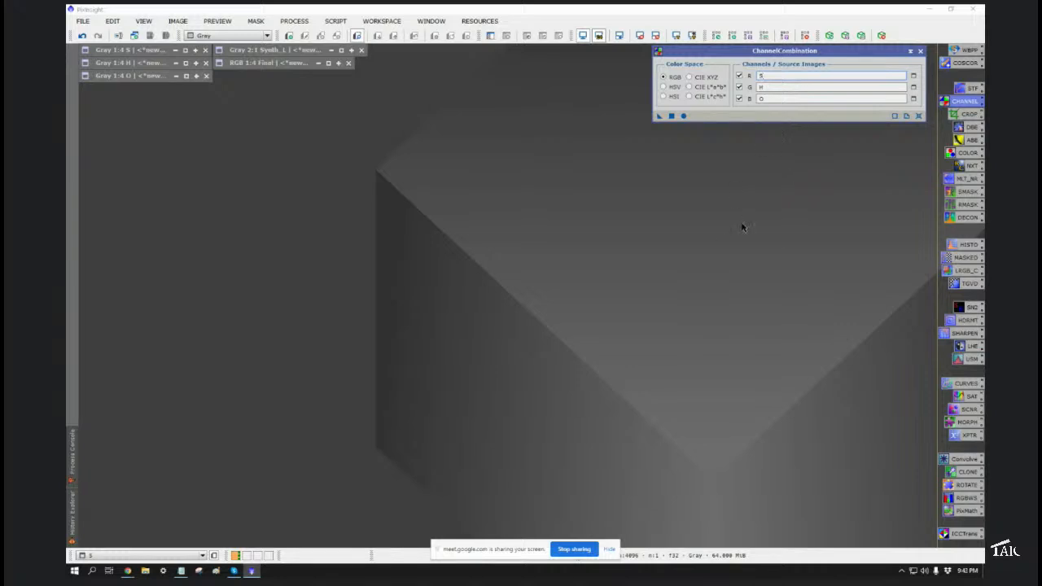
{"action": "left_click", "coordinate": [683, 116]}
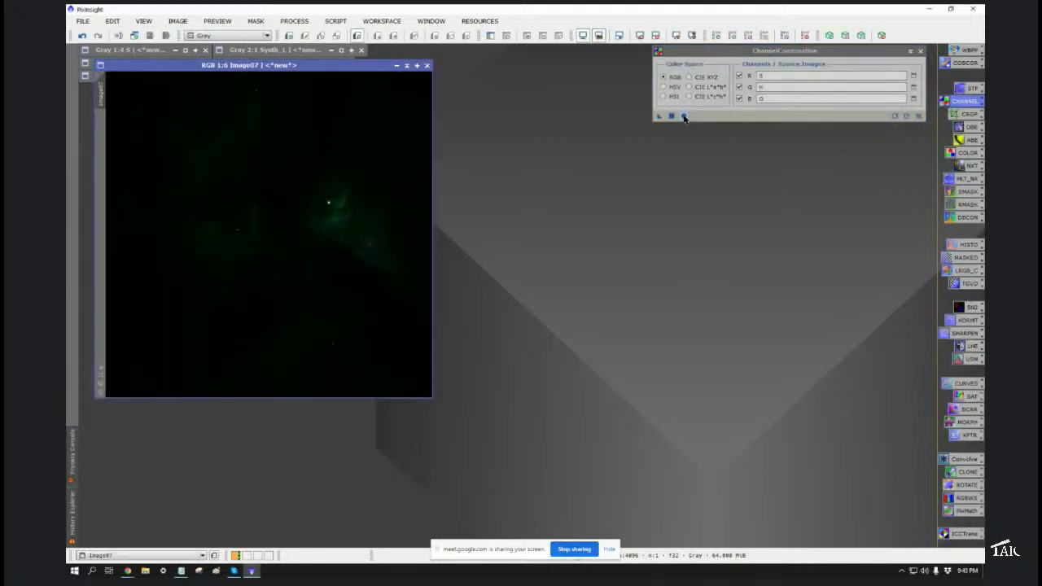
{"action": "scroll", "coordinate": [282, 168], "scroll_direction": "up", "scroll_amount": 1}
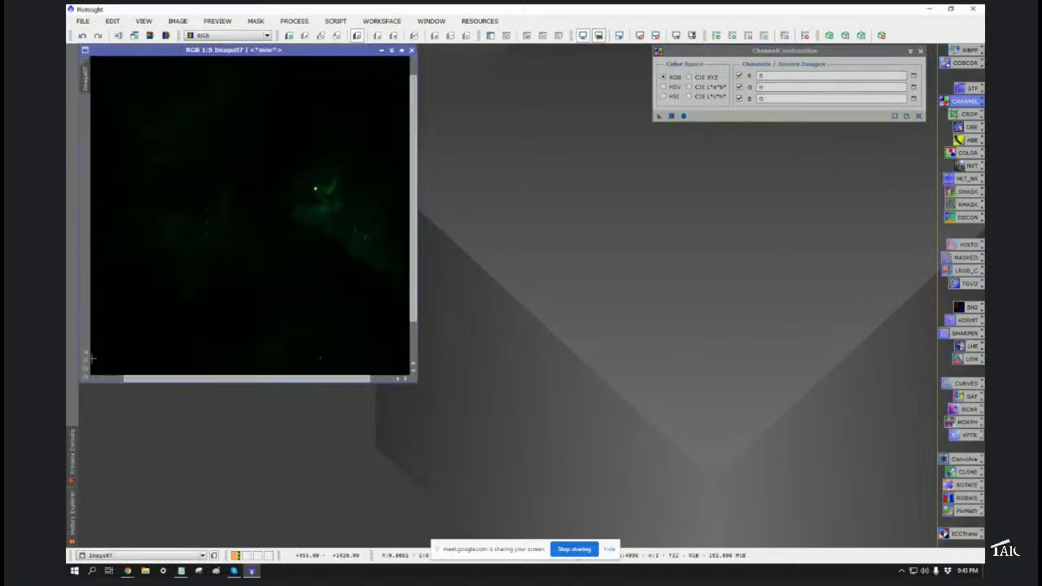
Step: Rename the new combined image as SHO and close ChannelCombination
{"action": "left_click", "coordinate": [84, 352]}
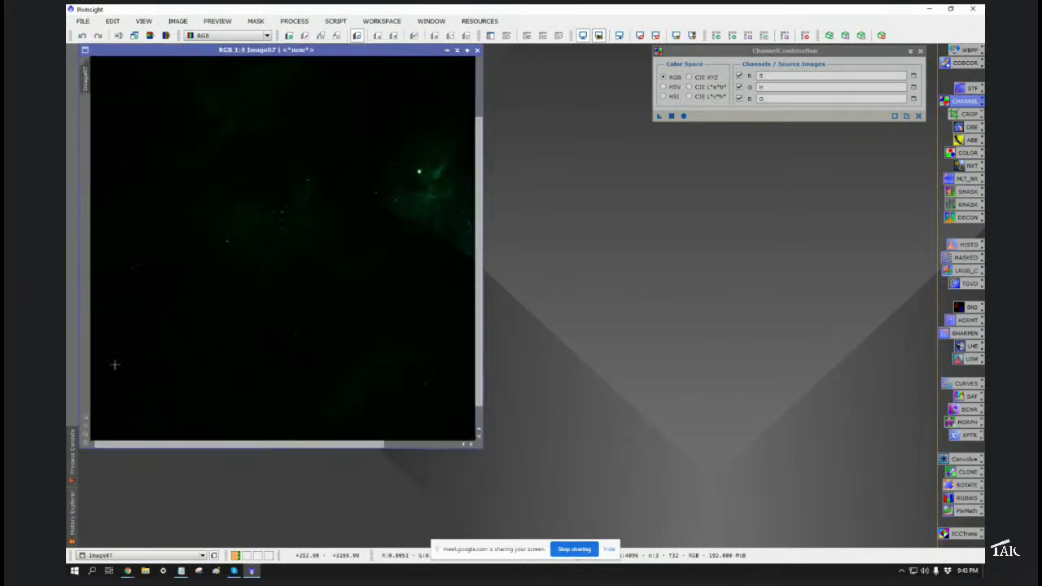
{"action": "scroll", "coordinate": [112, 223], "scroll_direction": "up", "scroll_amount": 1}
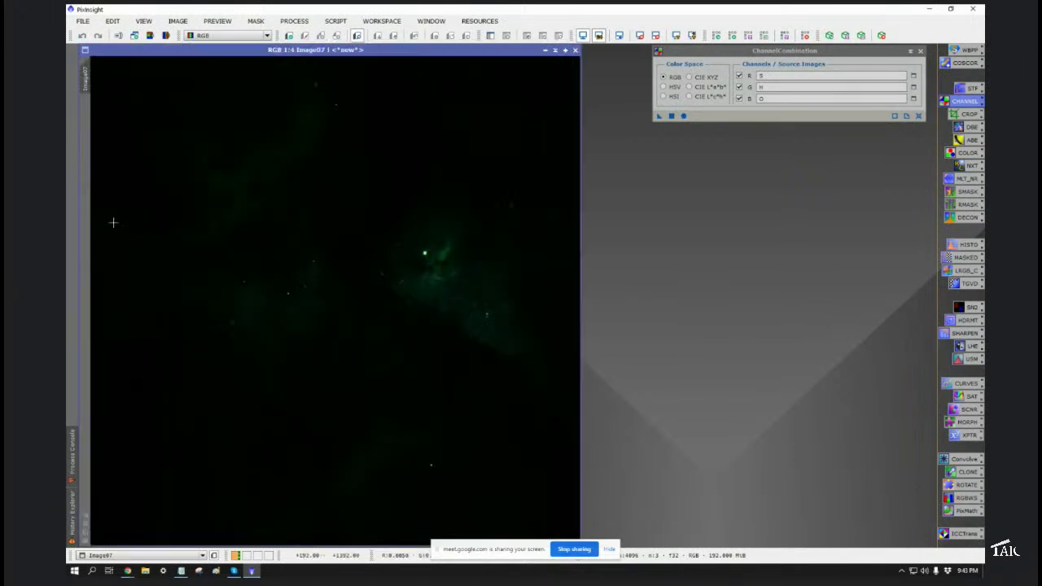
{"action": "double_click", "coordinate": [90, 77]}
{"action": "type", "text": "SHO"}
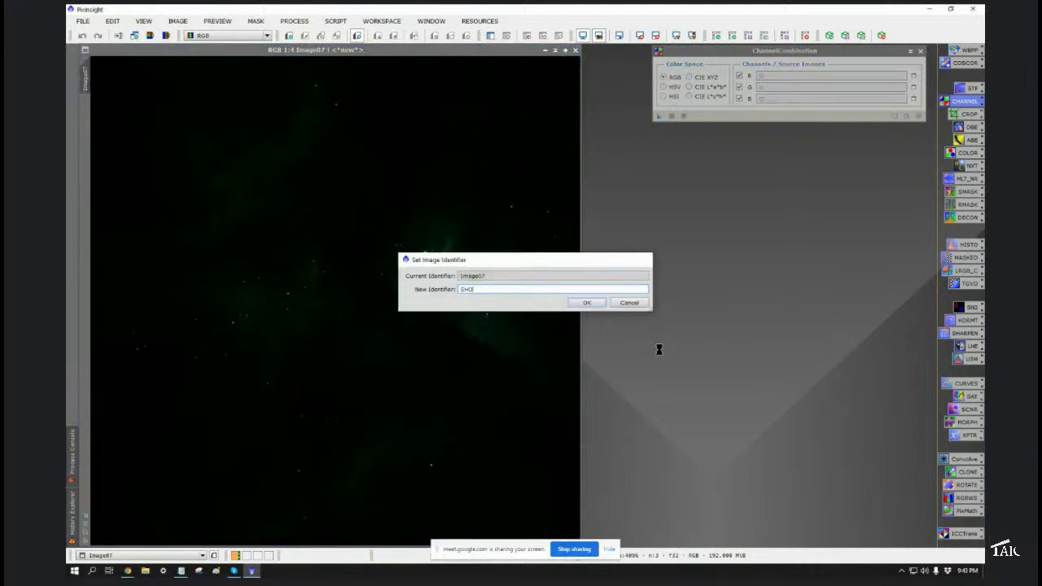
{"action": "key", "text": "Return"}
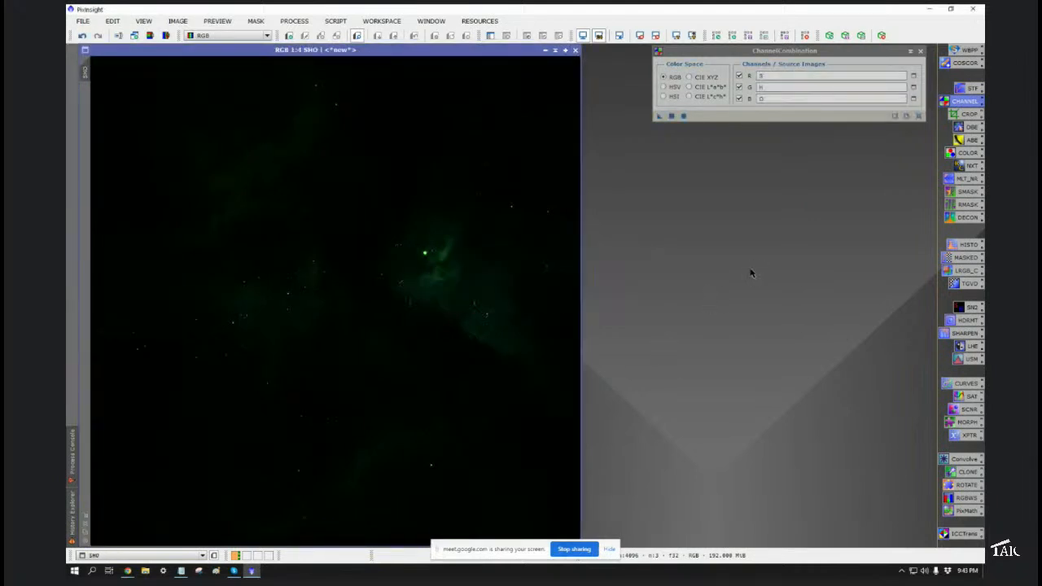
{"action": "left_click", "coordinate": [920, 50]}
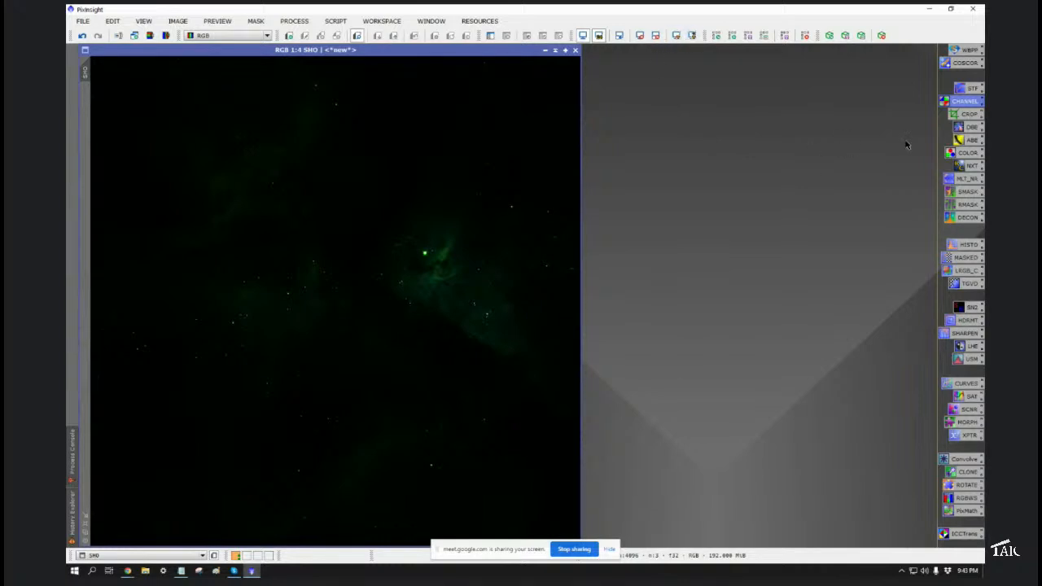
Step: Launch ScreenTransferFunction, track the SHO view and apply a boosted auto stretch with the RGB channels linked
{"action": "right_click", "coordinate": [961, 92]}
{"action": "left_click", "coordinate": [897, 102]}
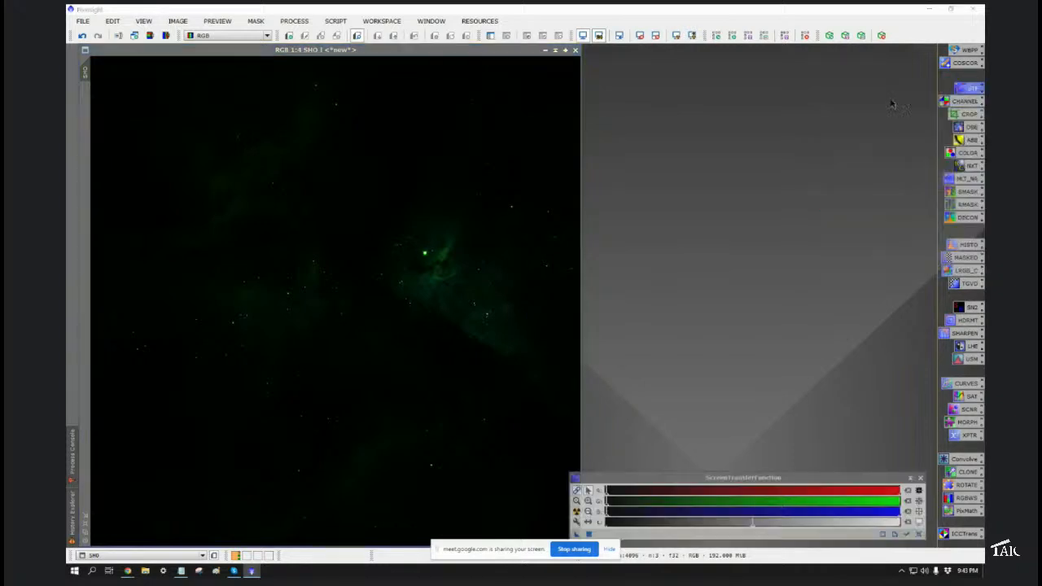
{"action": "left_click", "coordinate": [905, 534]}
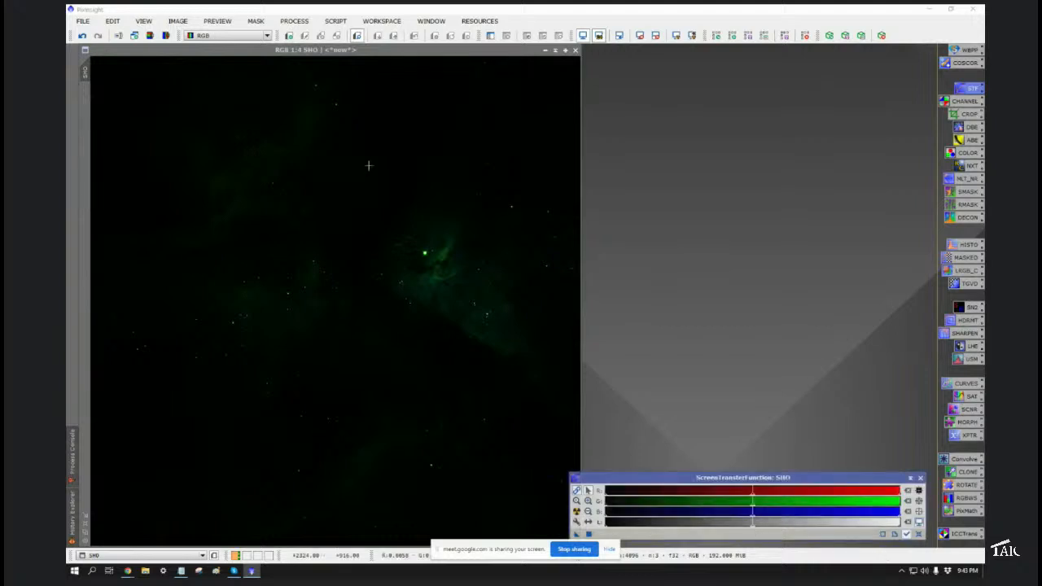
{"action": "left_click", "coordinate": [310, 50]}
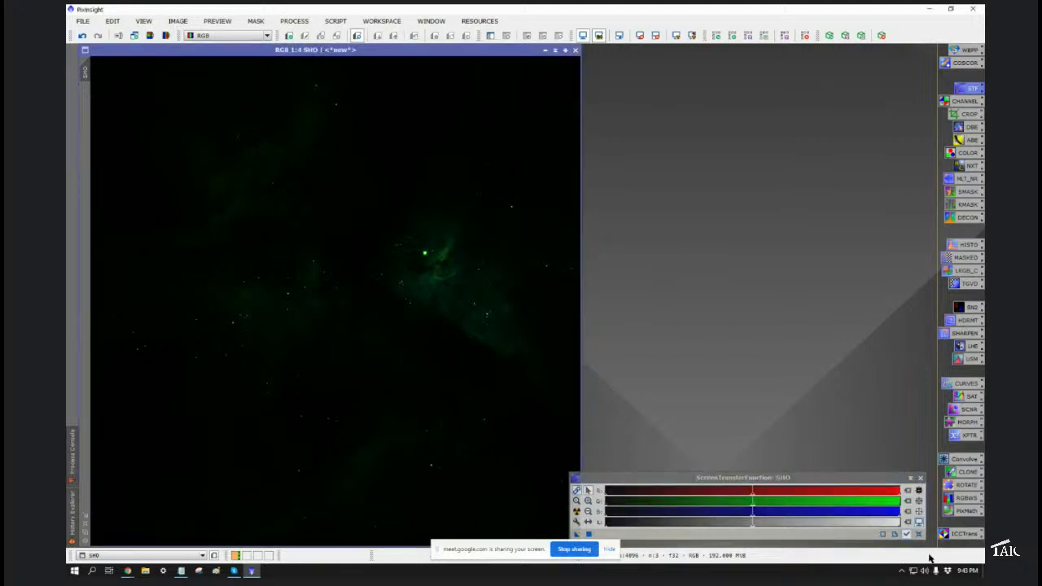
{"action": "left_click", "coordinate": [909, 538]}
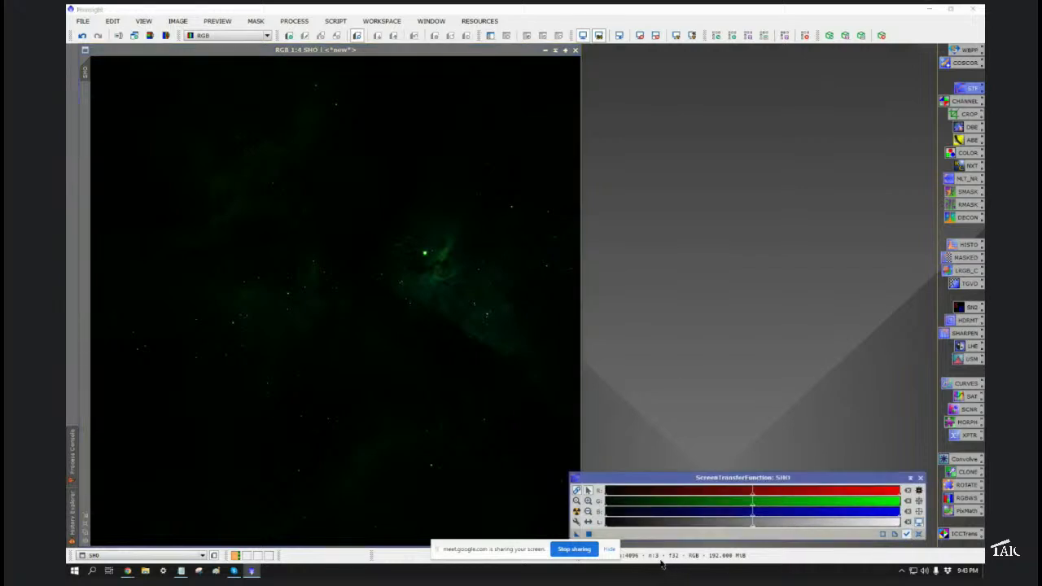
{"action": "left_click", "coordinate": [577, 511]}
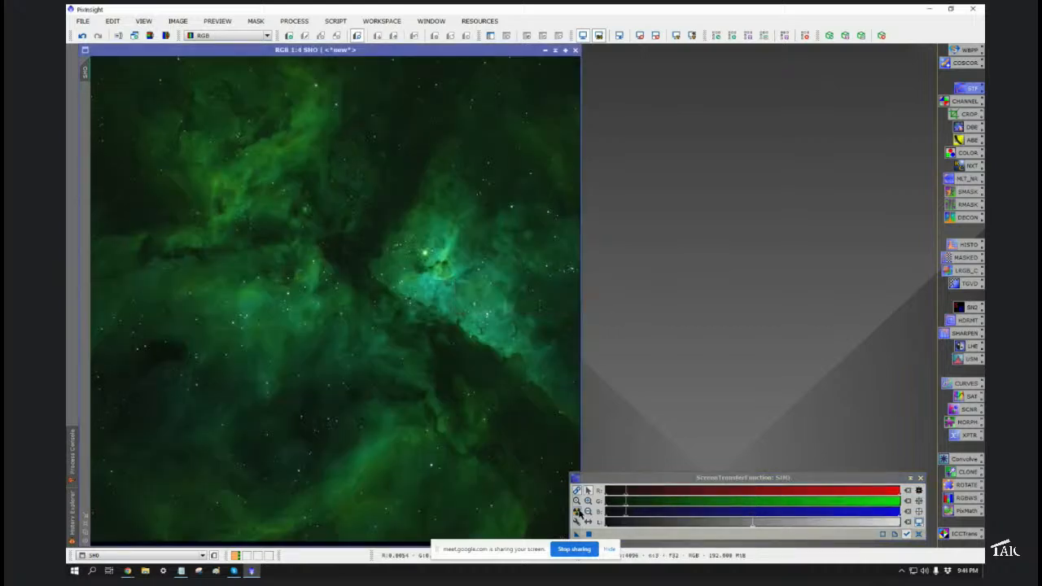
{"action": "left_click", "coordinate": [580, 511]}
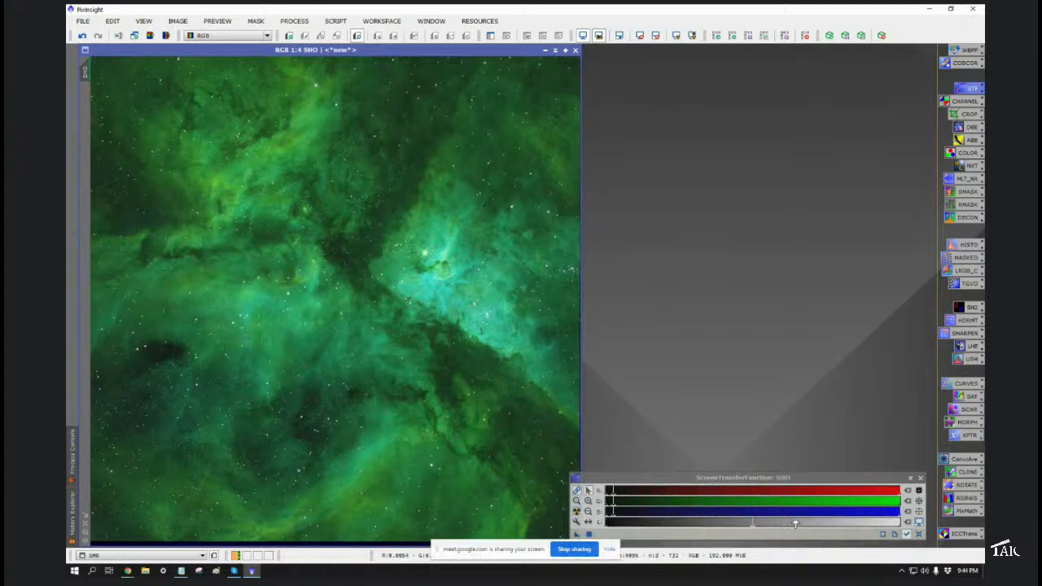
Step: Examine the linked red, green and blue stretch sliders of the SHO image in ScreenTransferFunction
{"action": "left_click", "coordinate": [576, 491]}
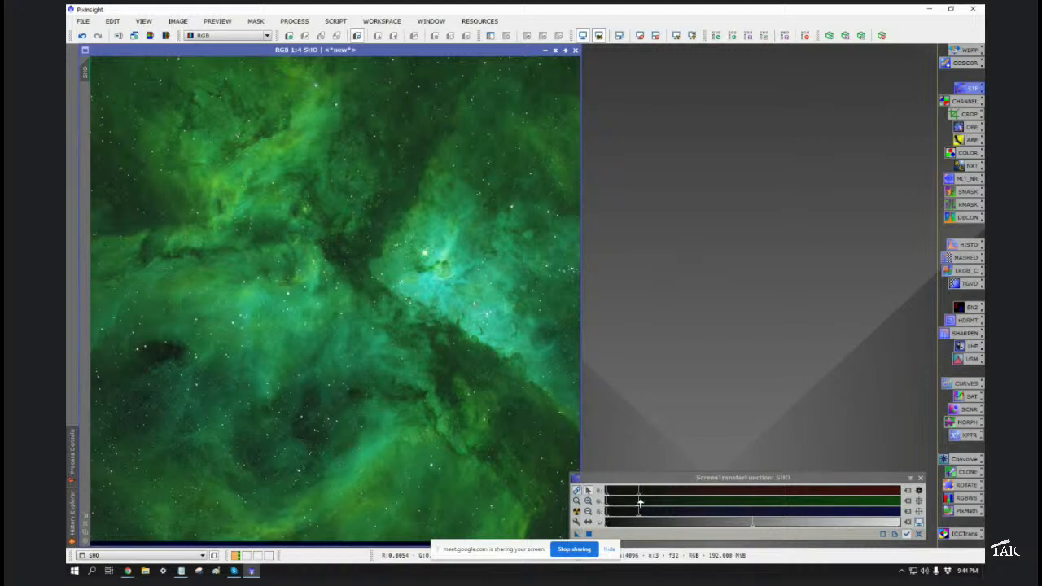
{"action": "left_click", "coordinate": [642, 503]}
{"action": "left_click", "coordinate": [656, 508]}
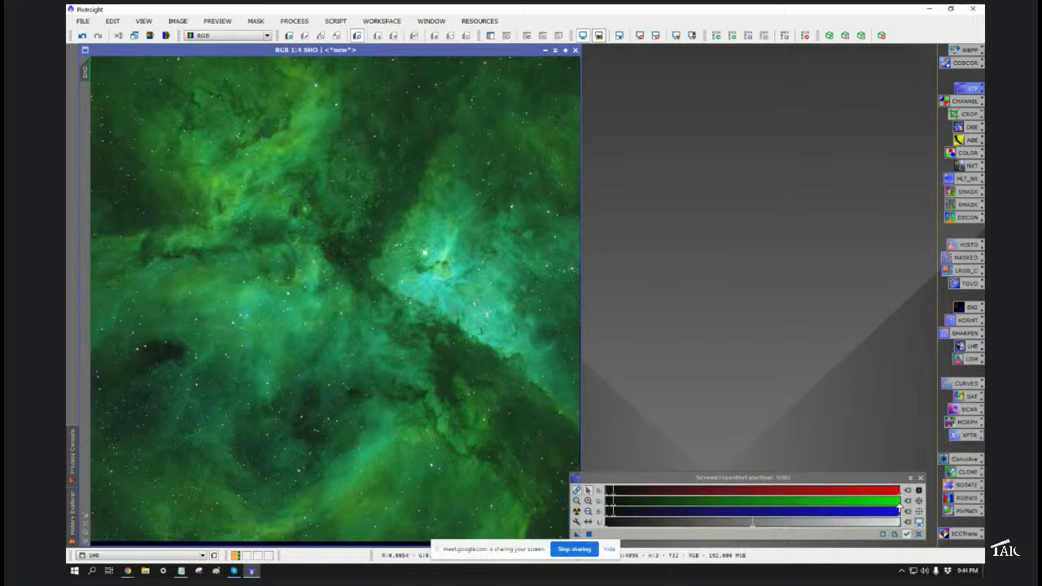
{"action": "left_click_drag", "start_coordinate": [618, 500], "coordinate": [667, 509]}
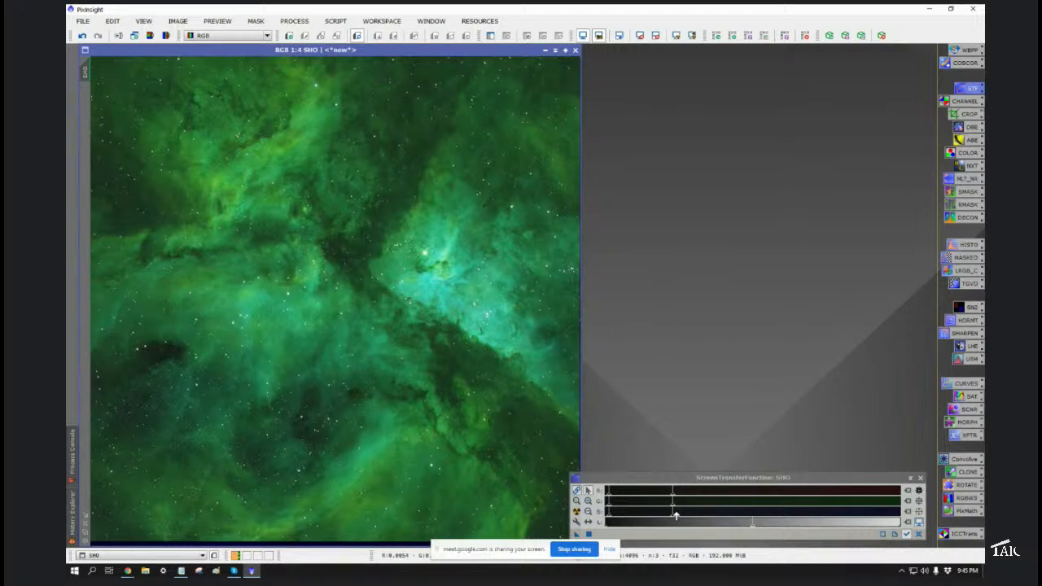
Step: Unlink the RGB channels in ScreenTransferFunction and apply a boosted auto stretch to the SHO image
{"action": "left_click", "coordinate": [576, 491]}
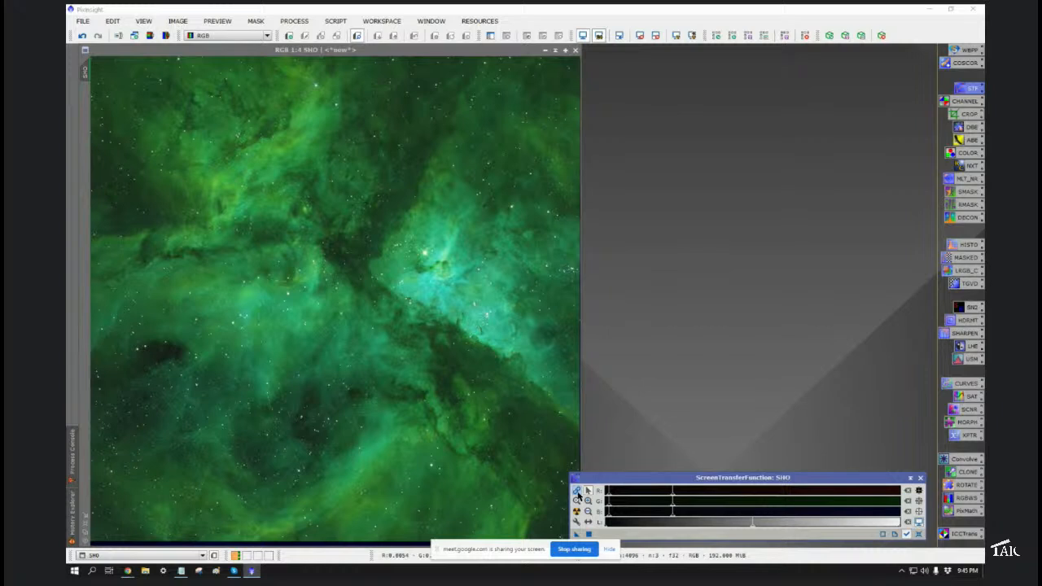
{"action": "left_click", "coordinate": [576, 491]}
{"action": "left_click", "coordinate": [577, 512]}
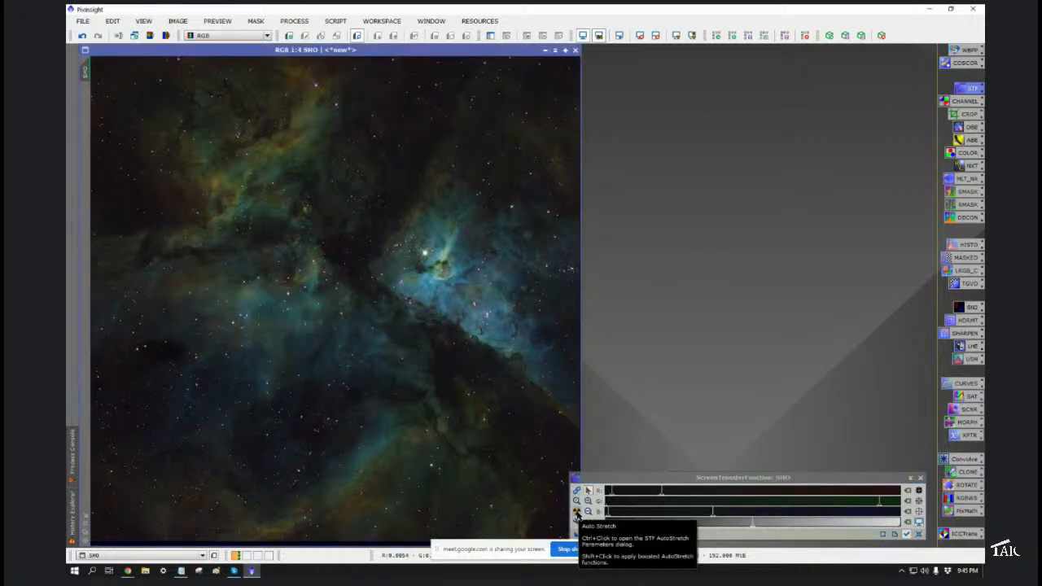
{"action": "left_click", "coordinate": [577, 513], "text": "shift"}
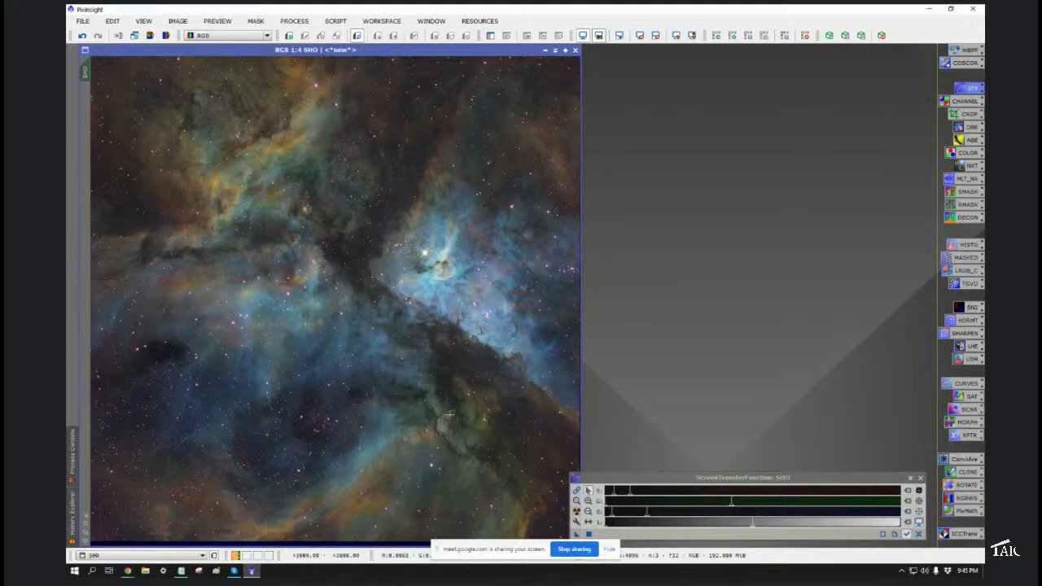
{"action": "scroll", "coordinate": [418, 404], "scroll_direction": "down", "scroll_amount": 1}
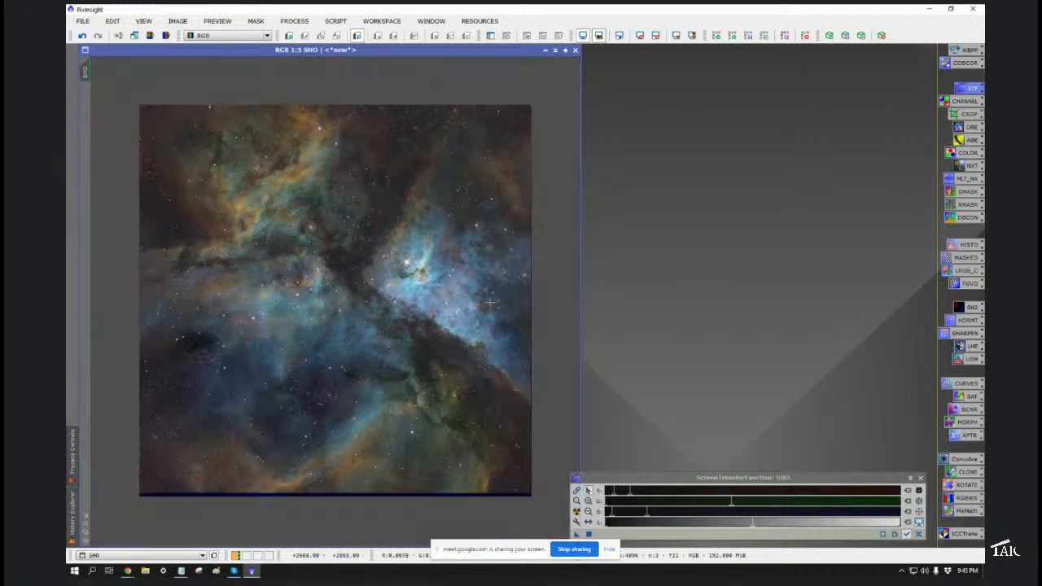
Step: Launch the DynamicCrop instance and start a crop frame covering the full SHO image
{"action": "right_click", "coordinate": [957, 115]}
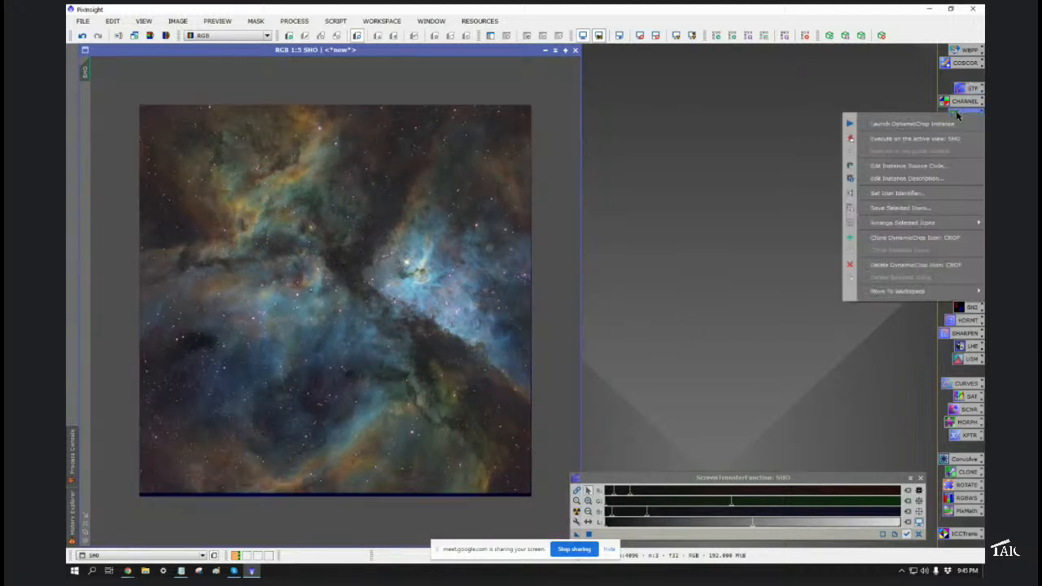
{"action": "left_click", "coordinate": [882, 87]}
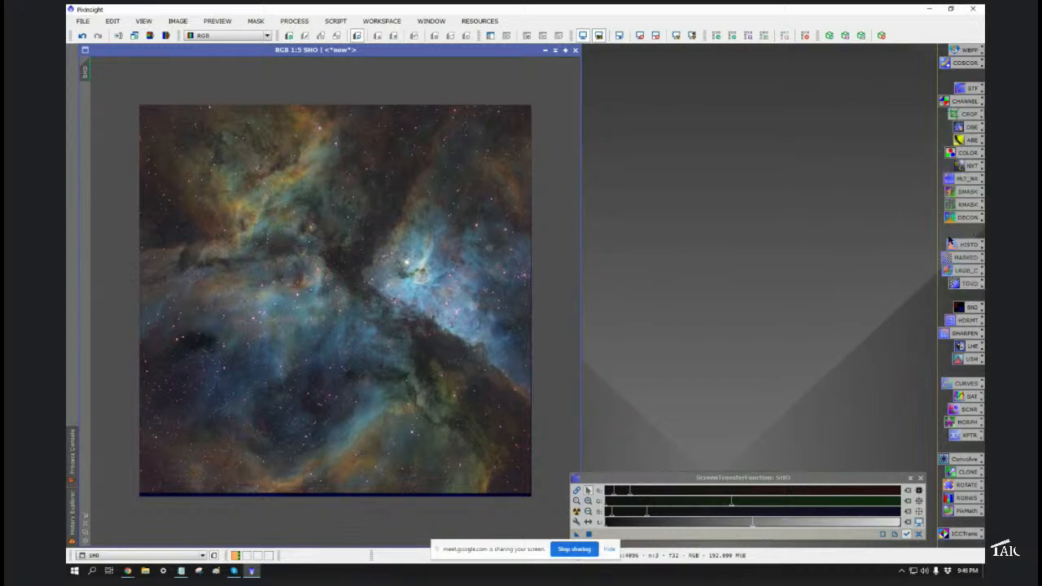
{"action": "right_click", "coordinate": [955, 117]}
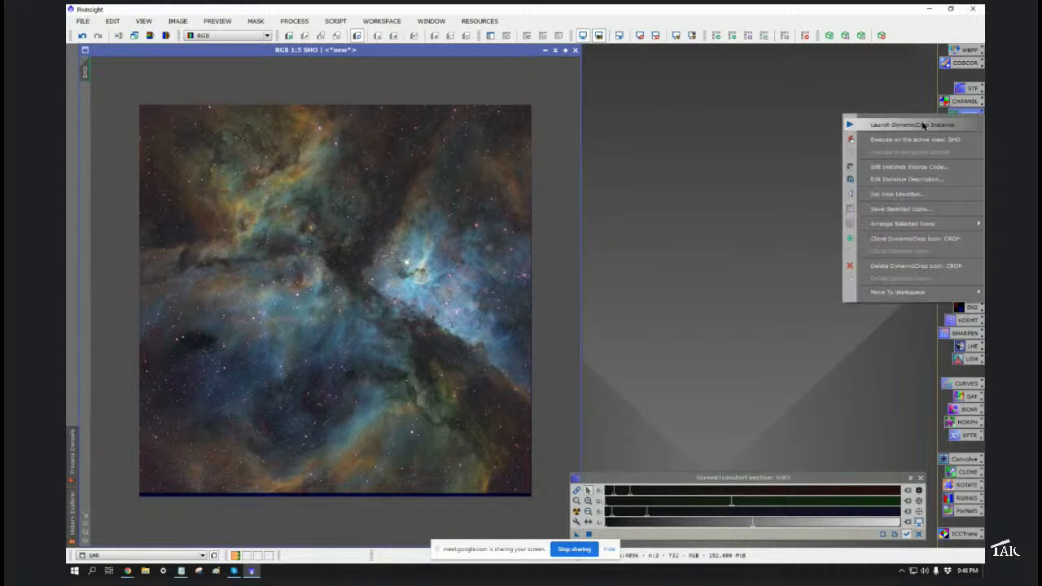
{"action": "left_click", "coordinate": [925, 125]}
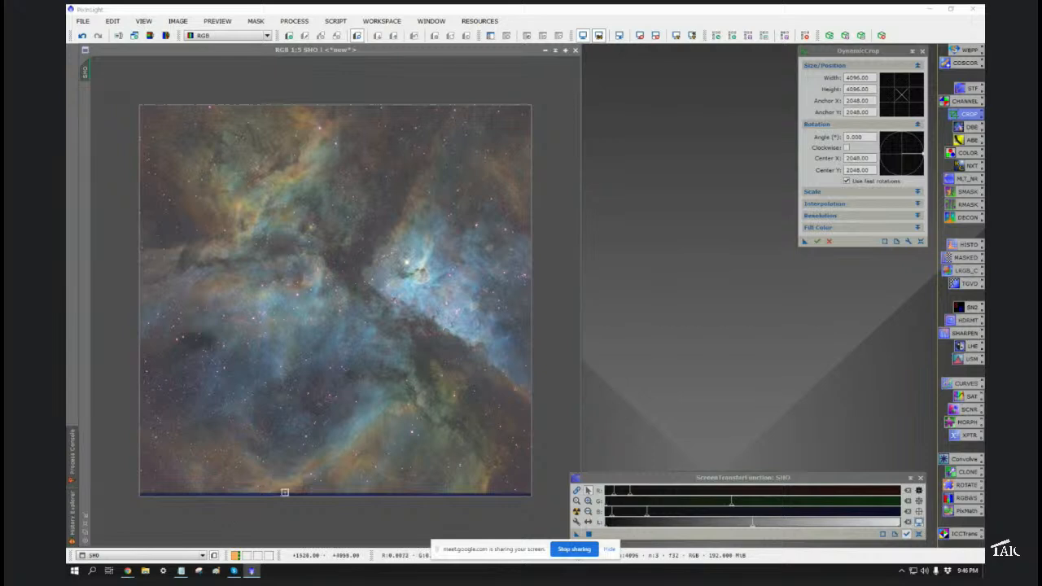
{"action": "left_click_drag", "start_coordinate": [285, 495], "coordinate": [284, 490]}
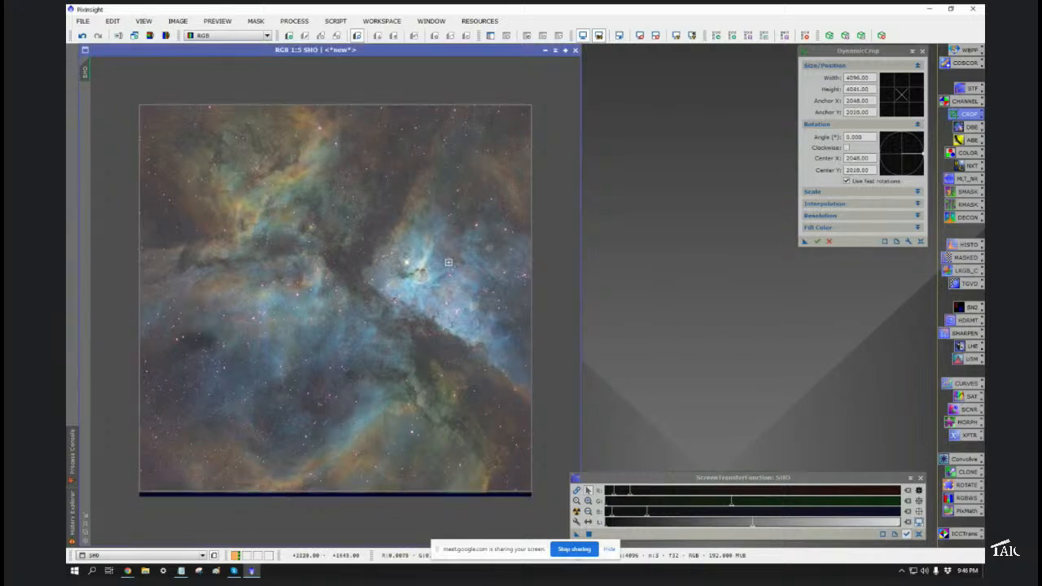
{"action": "left_click_drag", "start_coordinate": [530, 243], "coordinate": [527, 243]}
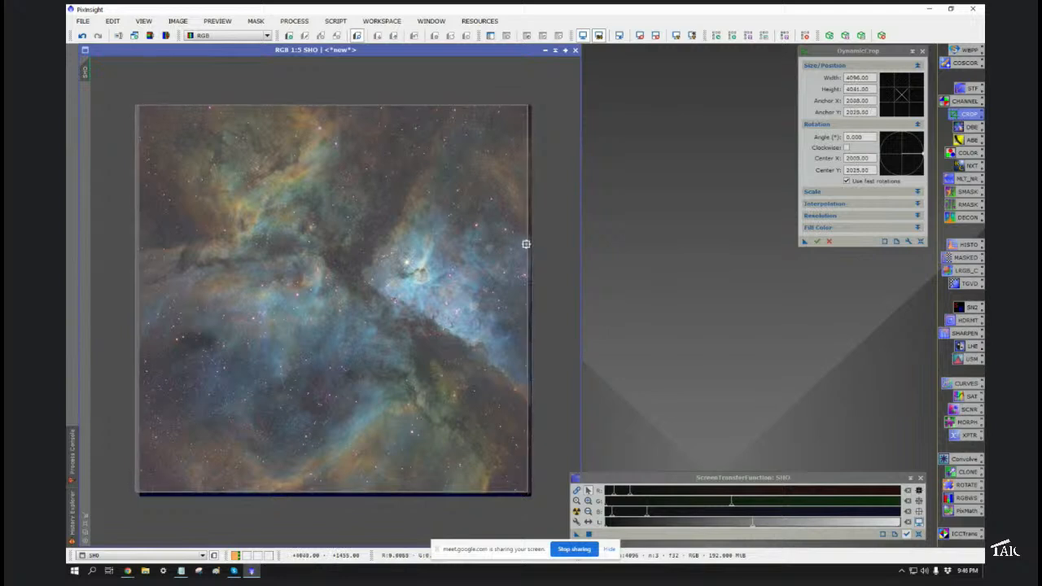
{"action": "left_click", "coordinate": [921, 241]}
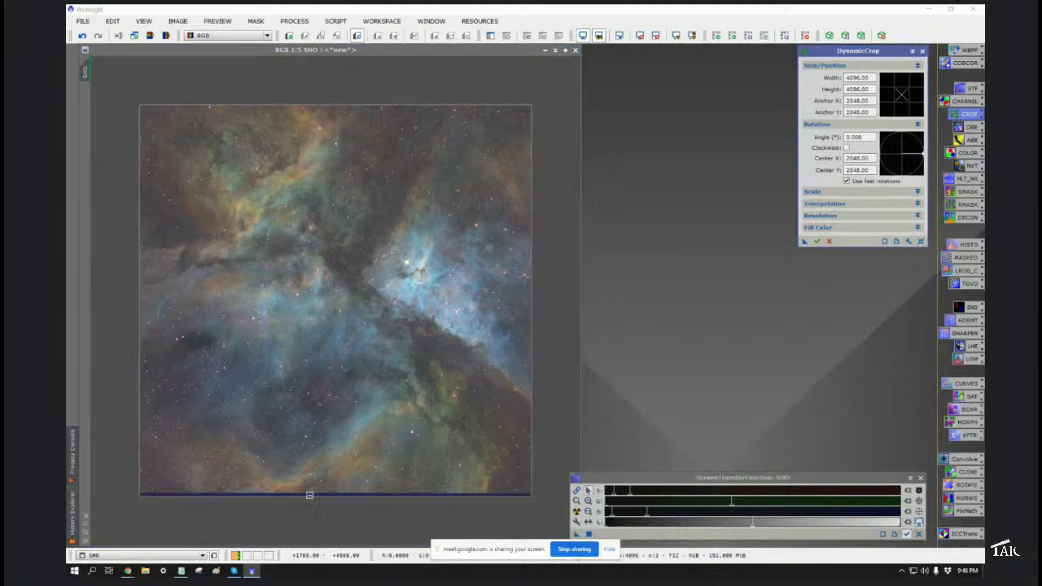
Step: Pull the crop frame's bottom and right edges inward to about 4076 × 4051 pixels, excluding the dark borders
{"action": "left_click_drag", "start_coordinate": [307, 493], "coordinate": [318, 492]}
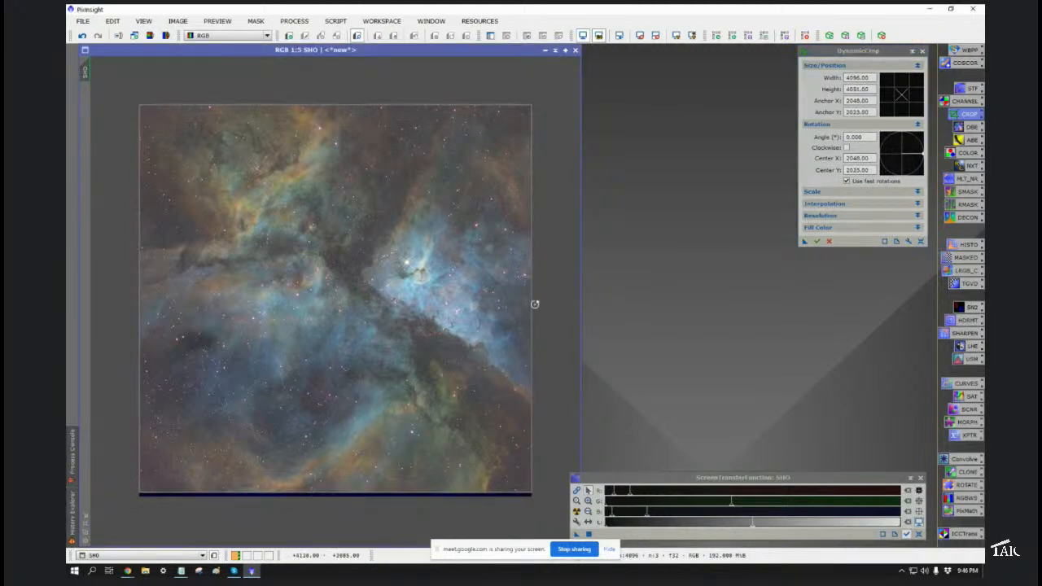
{"action": "left_click_drag", "start_coordinate": [530, 303], "coordinate": [529, 304]}
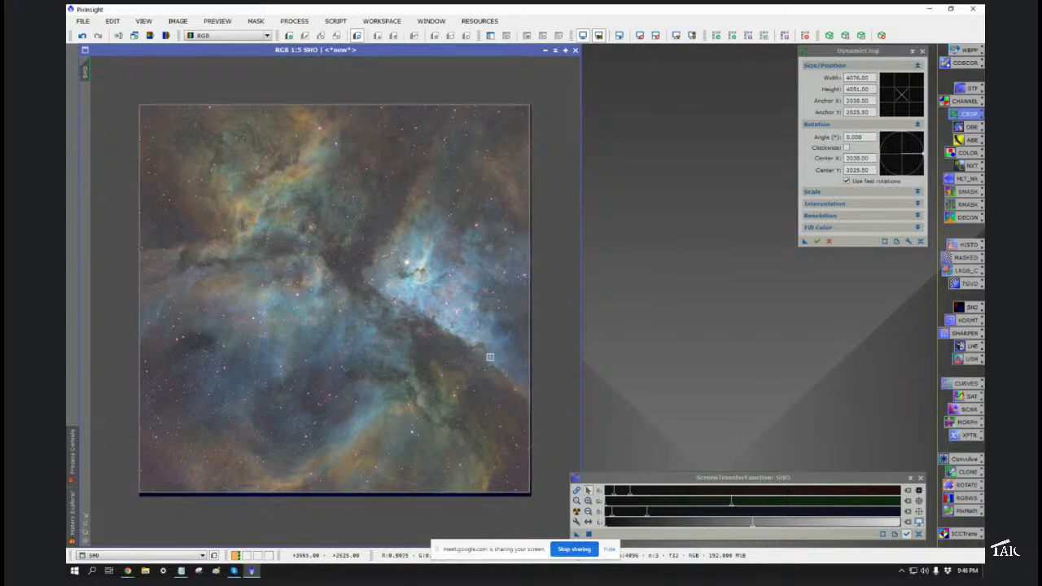
Step: Fine-tune the crop frame's bottom edge close to the dark border, for a height of about 4053 pixels, and inspect the lower-right corner
{"action": "scroll", "coordinate": [401, 495], "scroll_direction": "up", "scroll_amount": 1}
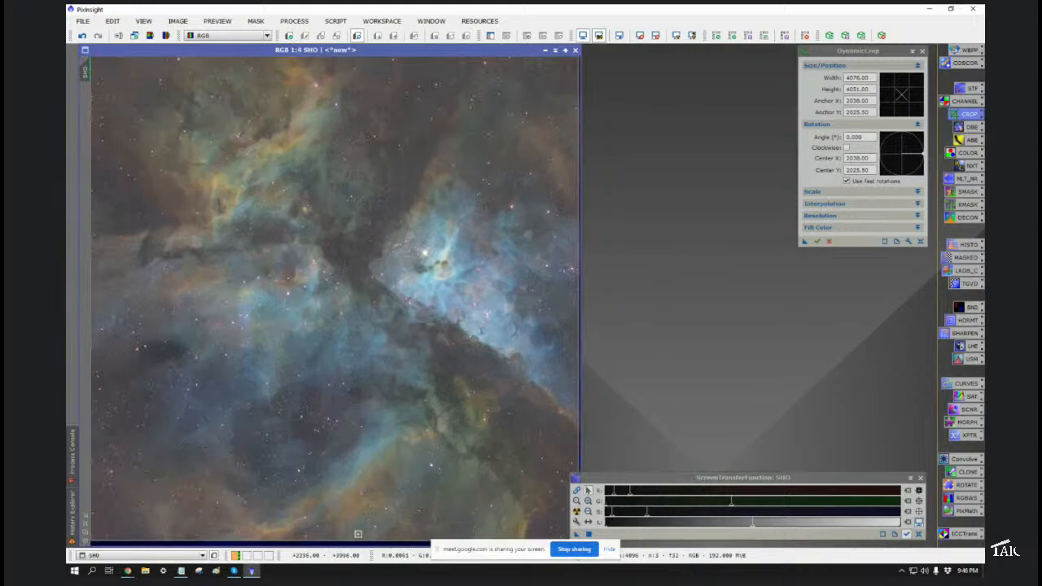
{"action": "scroll", "coordinate": [358, 532], "scroll_direction": "up", "scroll_amount": 1}
{"action": "scroll", "coordinate": [357, 533], "scroll_direction": "up", "scroll_amount": 1}
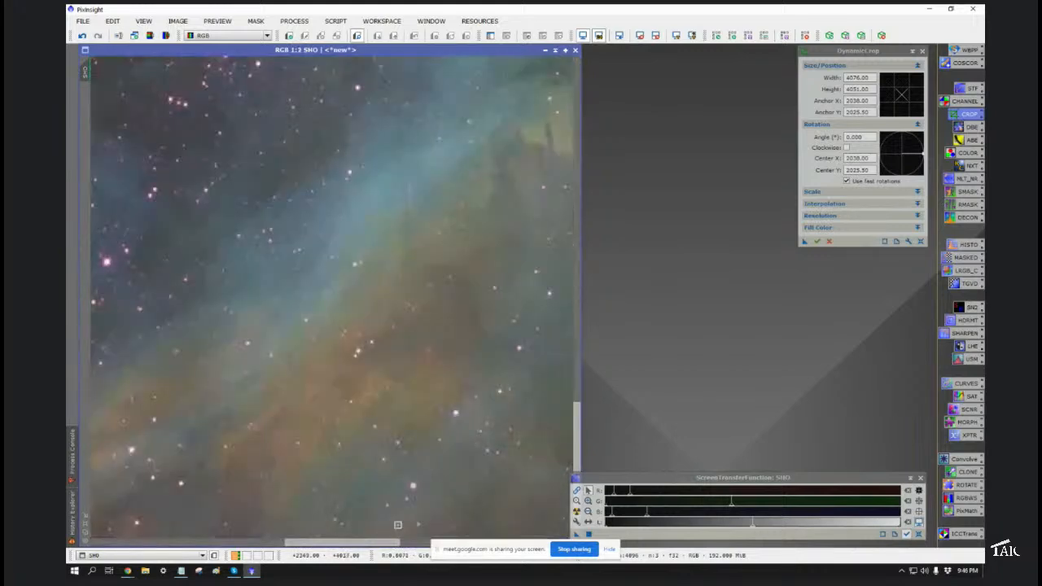
{"action": "left_click_drag", "start_coordinate": [577, 418], "coordinate": [575, 446]}
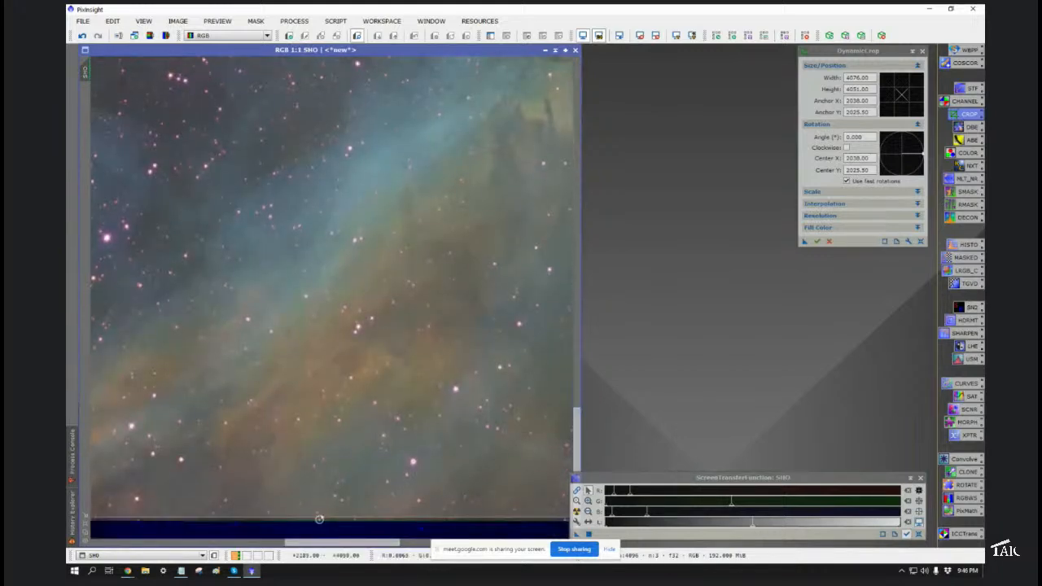
{"action": "scroll", "coordinate": [320, 519], "scroll_direction": "up", "scroll_amount": 1}
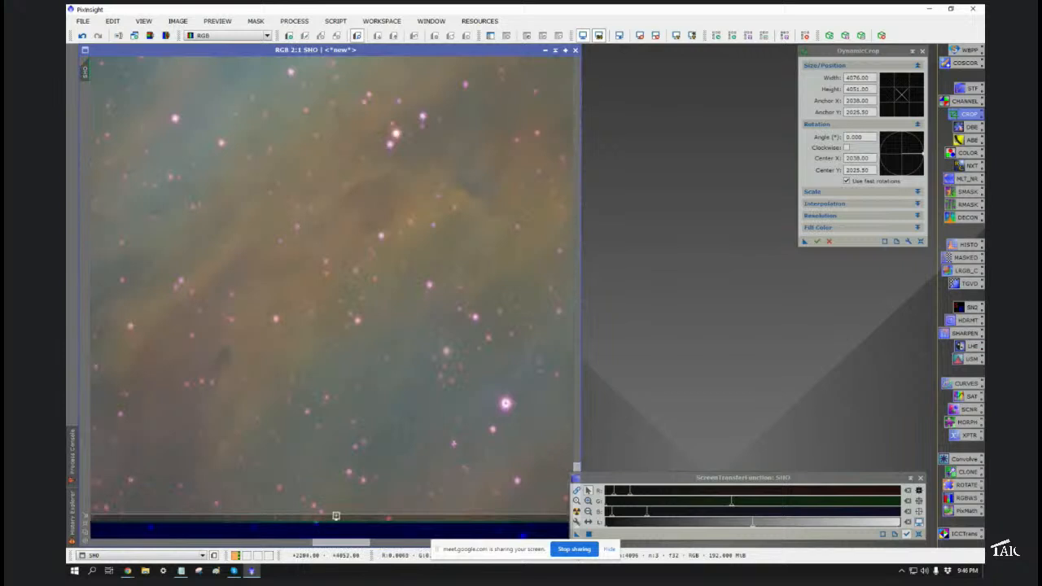
{"action": "left_click_drag", "start_coordinate": [335, 516], "coordinate": [332, 521]}
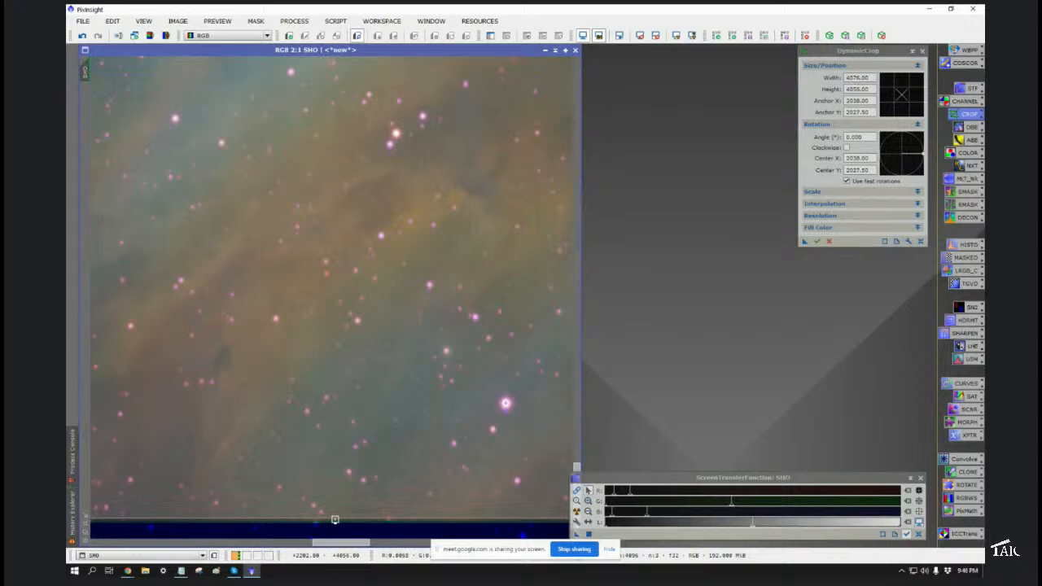
{"action": "left_click_drag", "start_coordinate": [327, 544], "coordinate": [79, 551]}
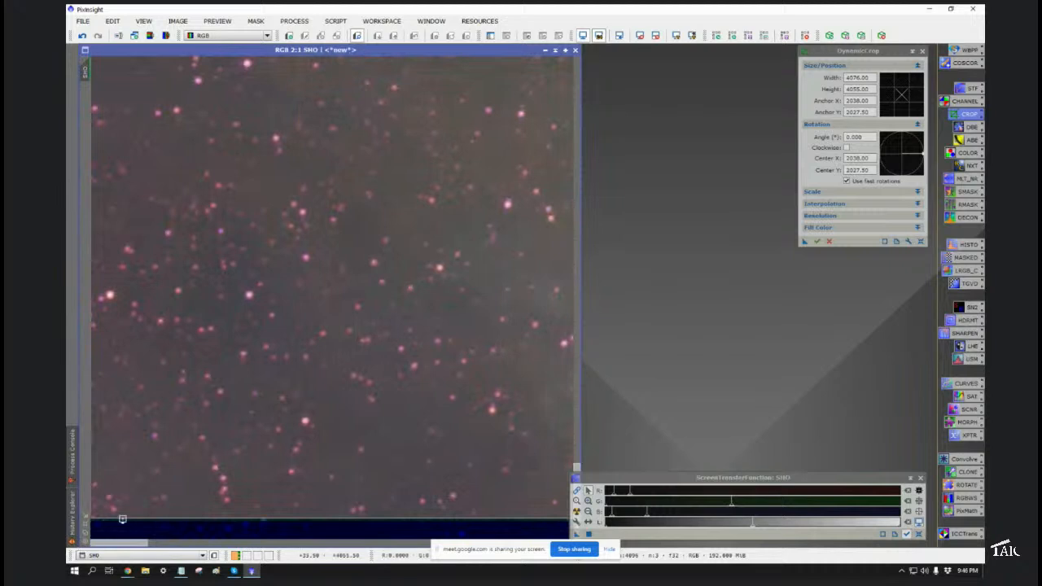
{"action": "left_click_drag", "start_coordinate": [127, 519], "coordinate": [127, 512]}
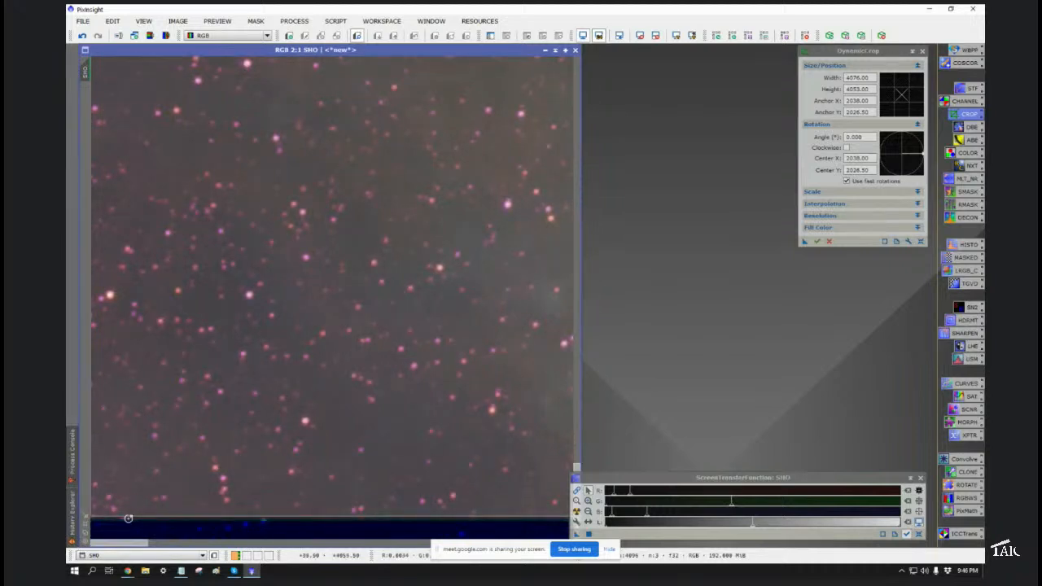
{"action": "left_click_drag", "start_coordinate": [124, 550], "coordinate": [539, 556]}
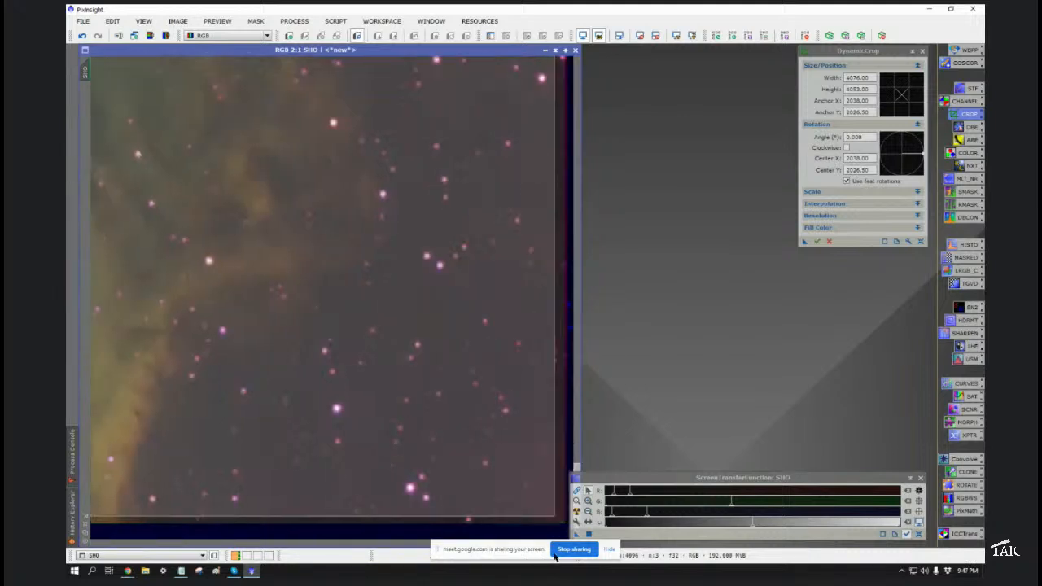
Step: Extend the crop frame's right edge toward the dark border along the image's full height, for a width of about 4085 pixels
{"action": "left_click_drag", "start_coordinate": [555, 311], "coordinate": [562, 309]}
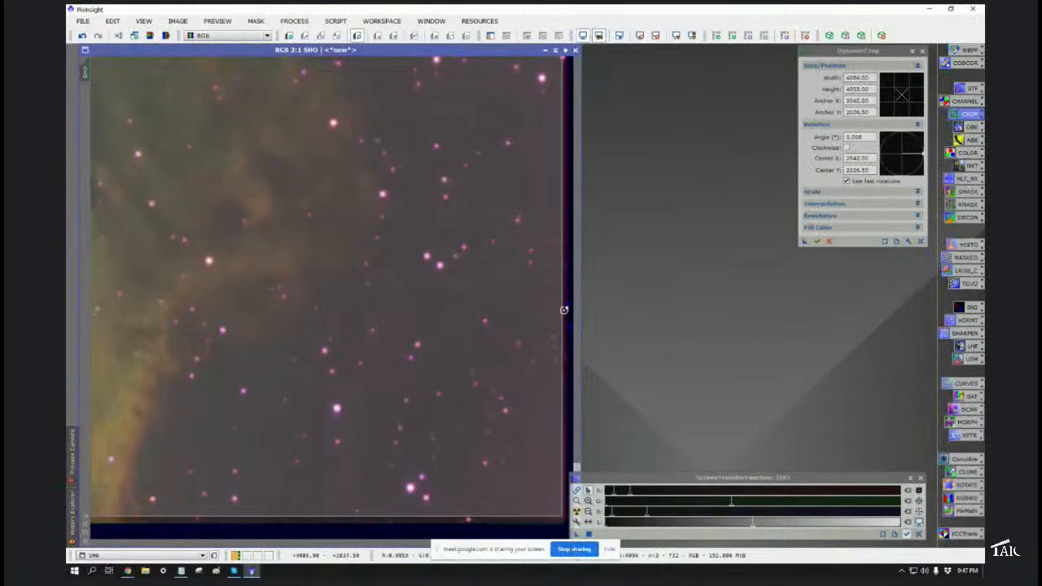
{"action": "scroll", "coordinate": [578, 459], "scroll_direction": "up", "scroll_amount": 3}
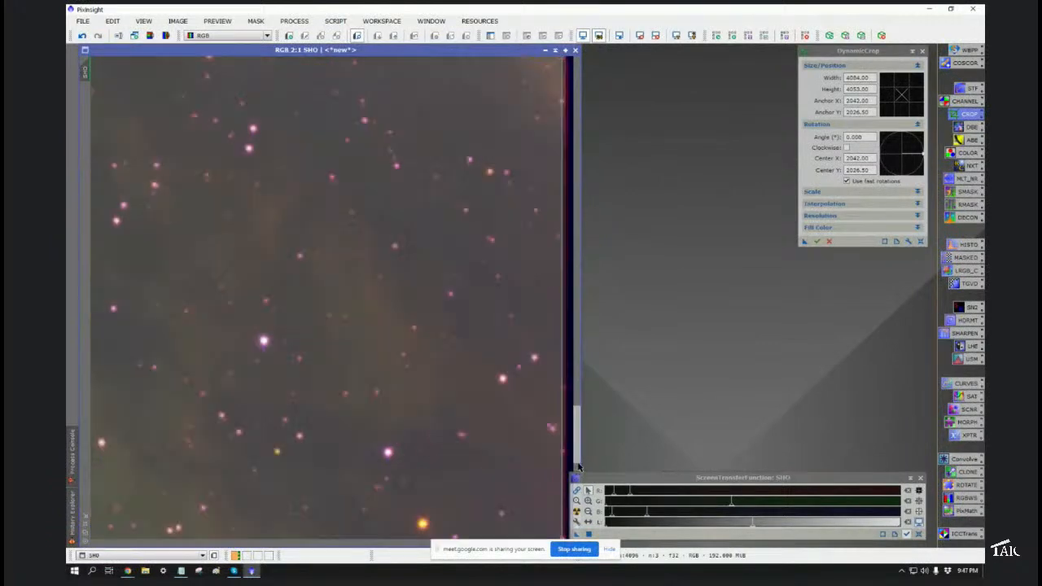
{"action": "left_click_drag", "start_coordinate": [577, 440], "coordinate": [605, 77]}
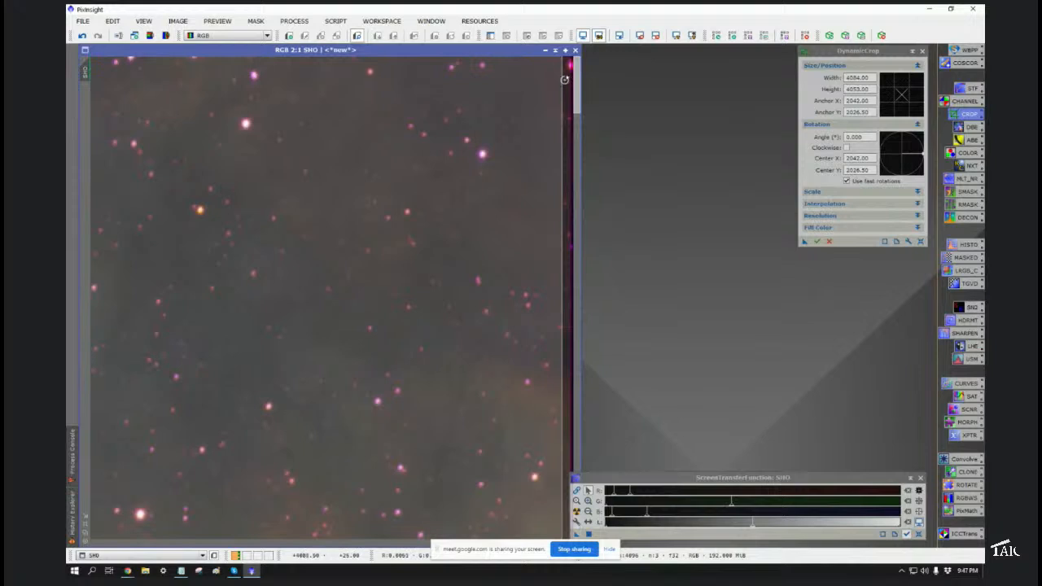
{"action": "left_click_drag", "start_coordinate": [562, 80], "coordinate": [564, 80]}
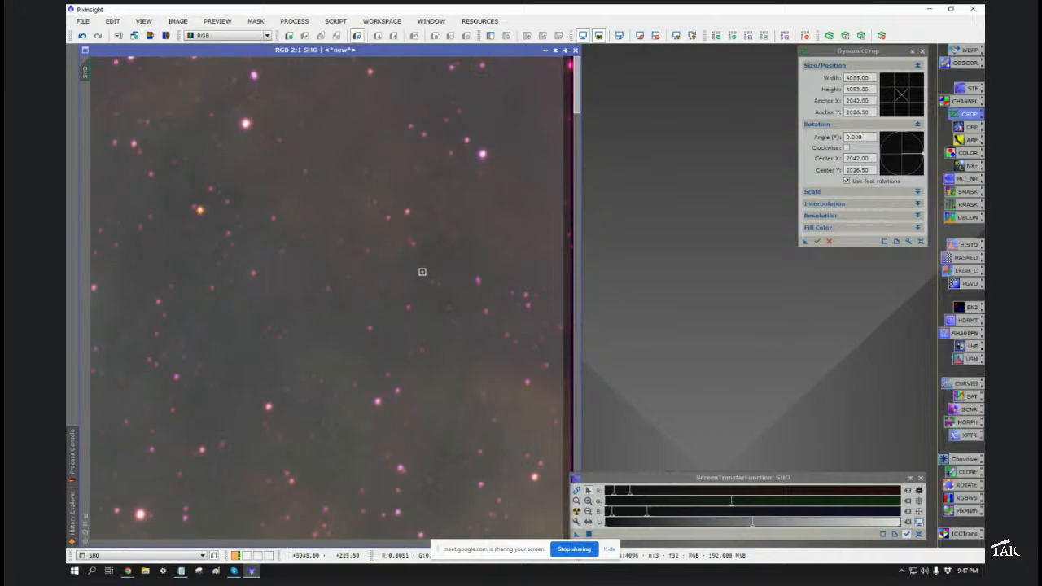
Step: Apply the dynamic crop to the SHO image and close the DynamicCrop tool
{"action": "scroll", "coordinate": [421, 272], "scroll_direction": "down", "scroll_amount": 1}
{"action": "scroll", "coordinate": [421, 272], "scroll_direction": "down", "scroll_amount": 1}
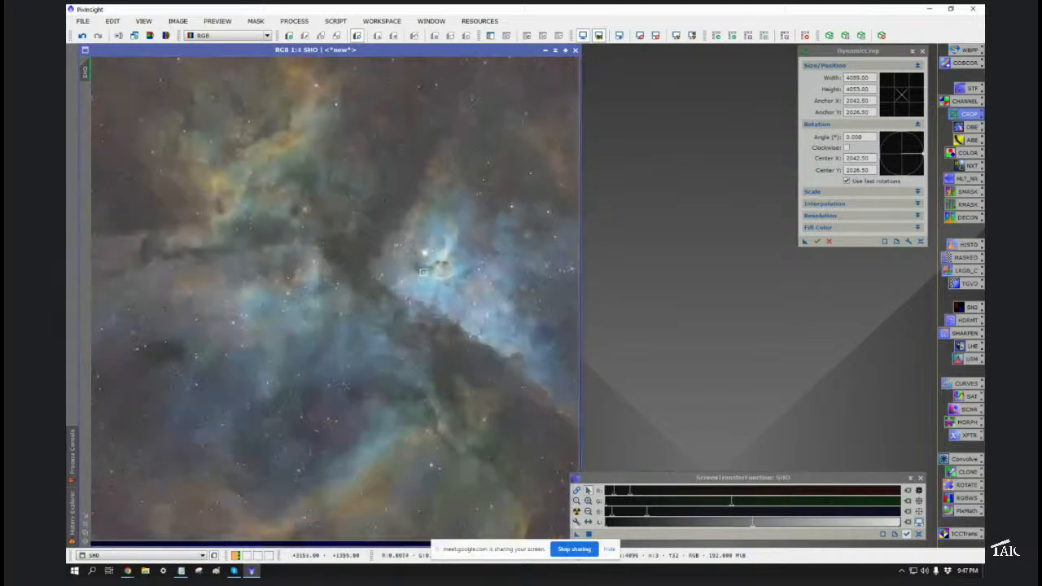
{"action": "scroll", "coordinate": [422, 271], "scroll_direction": "down", "scroll_amount": 1}
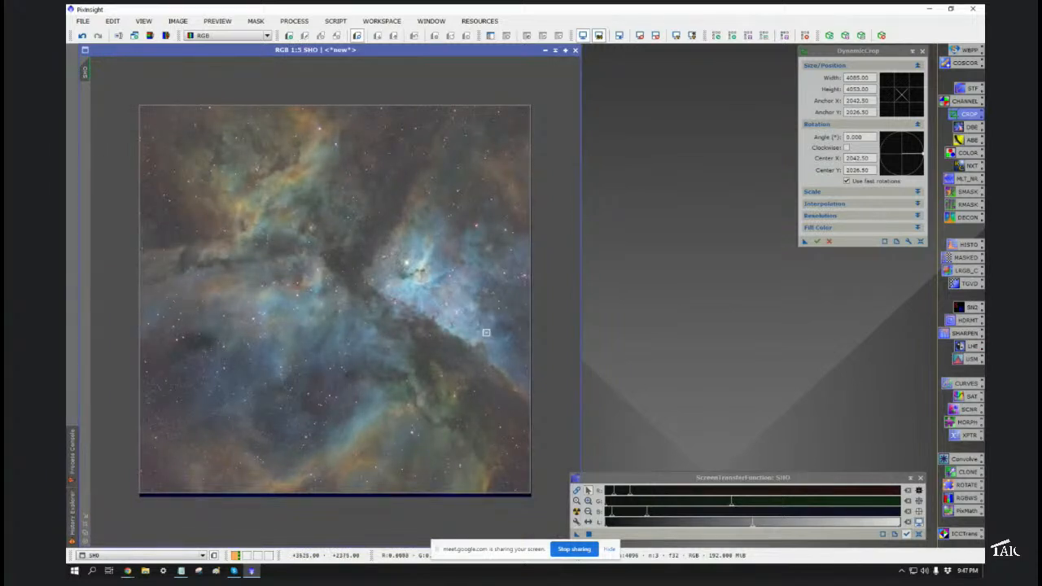
{"action": "left_click", "coordinate": [818, 245]}
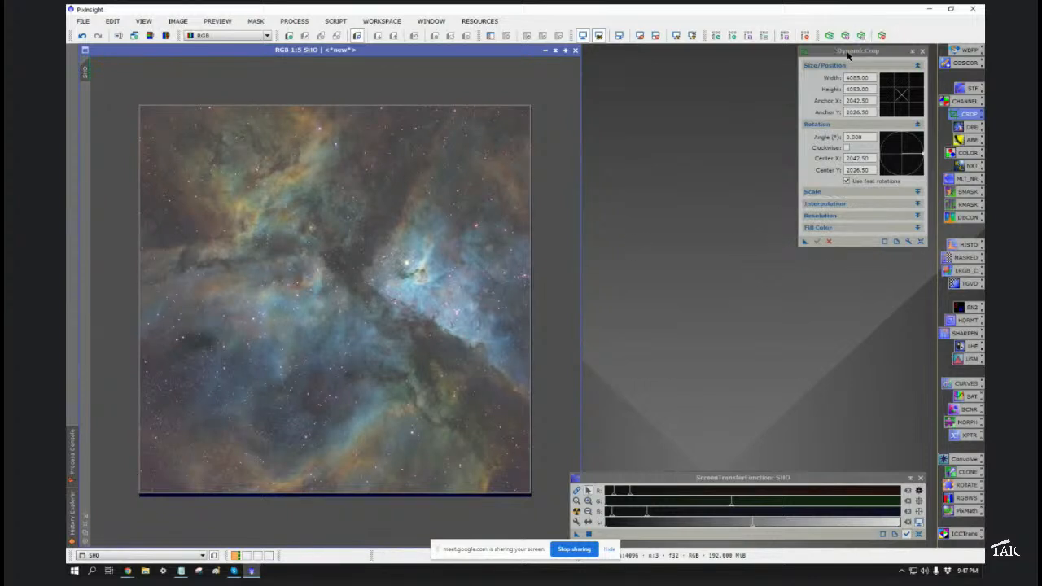
{"action": "left_click", "coordinate": [818, 244]}
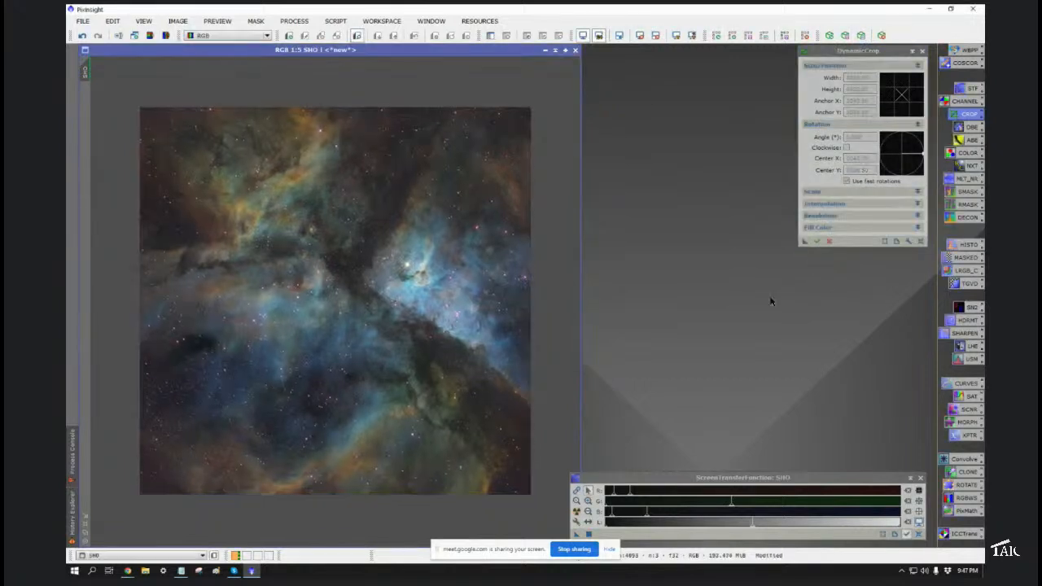
{"action": "scroll", "coordinate": [437, 333], "scroll_direction": "up", "scroll_amount": 1}
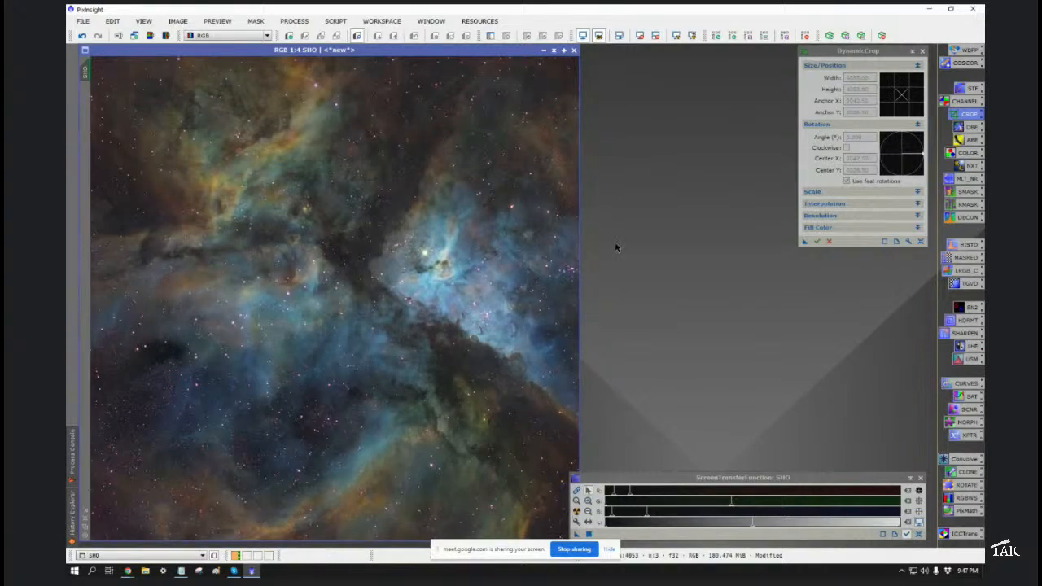
{"action": "left_click", "coordinate": [922, 51]}
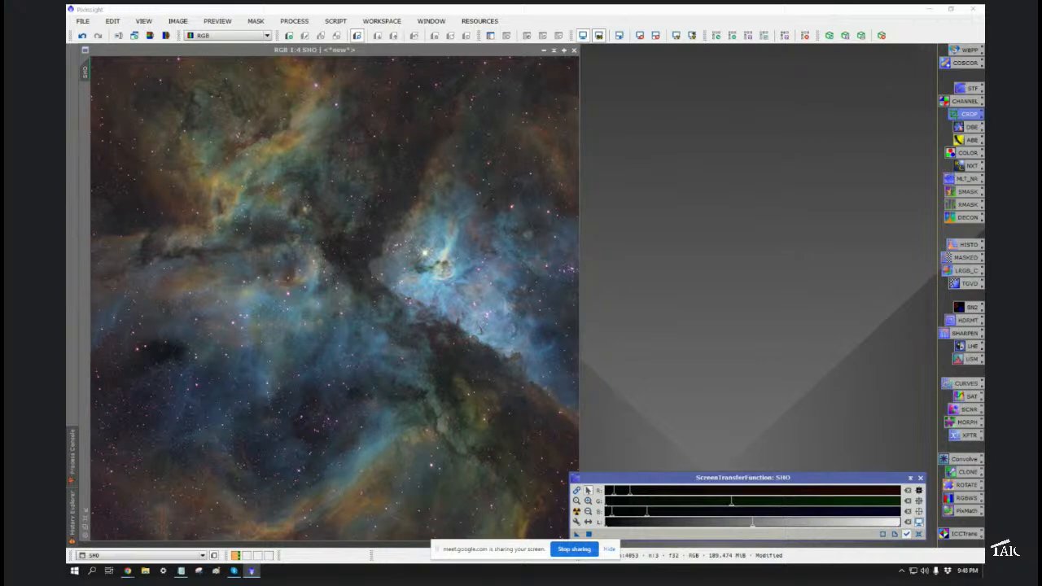
Step: Compare a linked auto stretch of the cropped SHO image, and restore the unlinked, boosted auto stretch
{"action": "left_click", "coordinate": [576, 495]}
{"action": "mouse_move", "coordinate": [731, 507]}
{"action": "left_mouse_down"}
{"action": "mouse_move", "coordinate": [606, 521]}
{"action": "mouse_move", "coordinate": [735, 518]}
{"action": "left_mouse_up"}
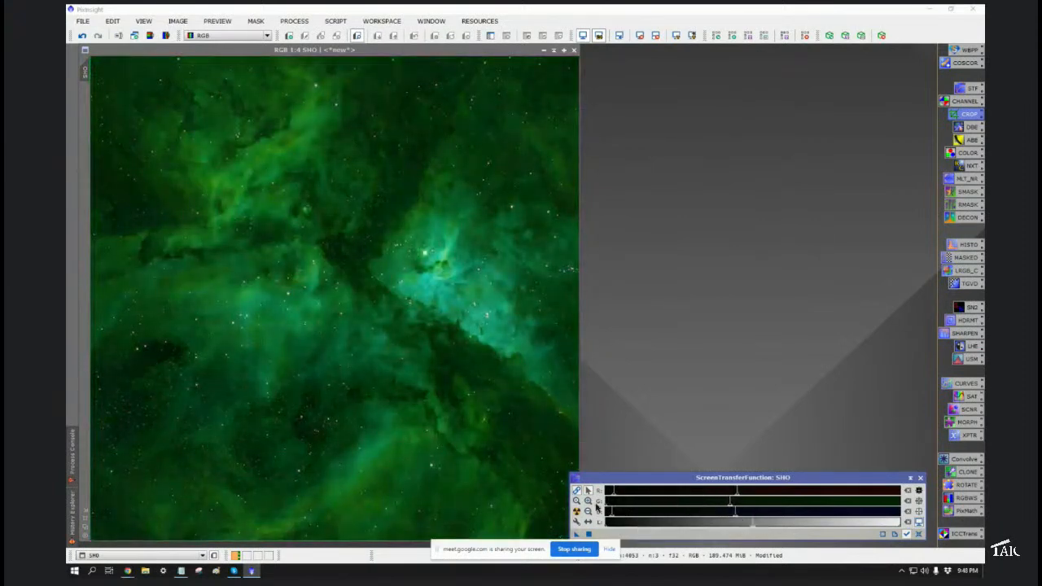
{"action": "left_click", "coordinate": [577, 511]}
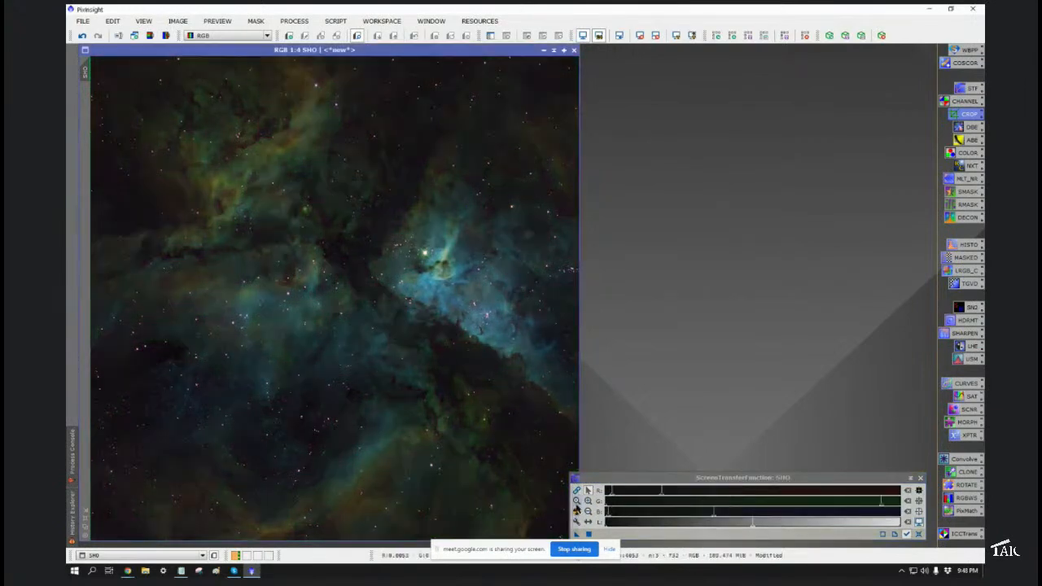
{"action": "left_click", "coordinate": [578, 513]}
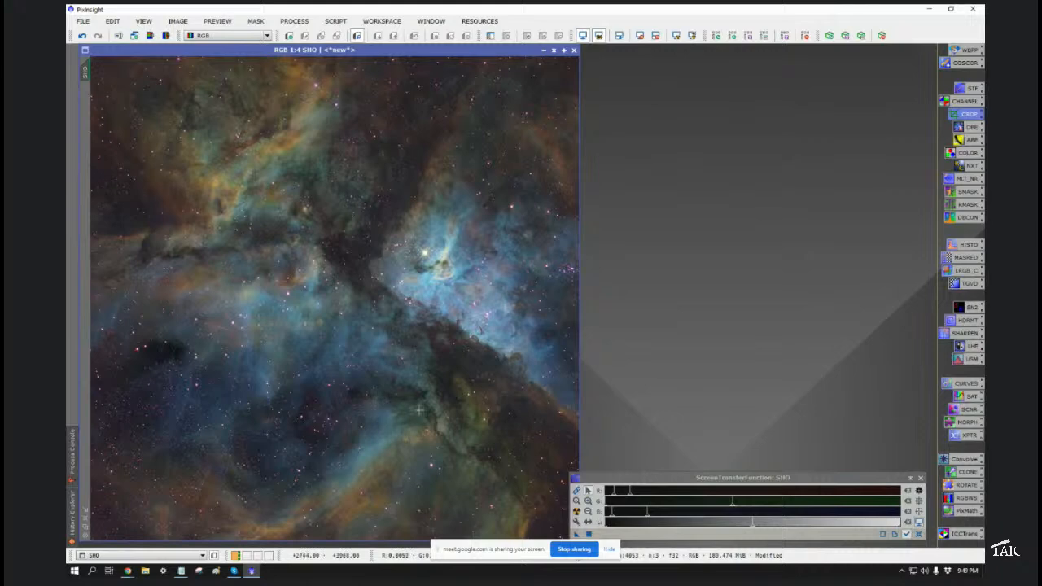
Step: Examine the noise and star quality in the darker nebula regions of the cropped SHO image at high magnification
{"action": "scroll", "coordinate": [422, 406], "scroll_direction": "up", "scroll_amount": 5}
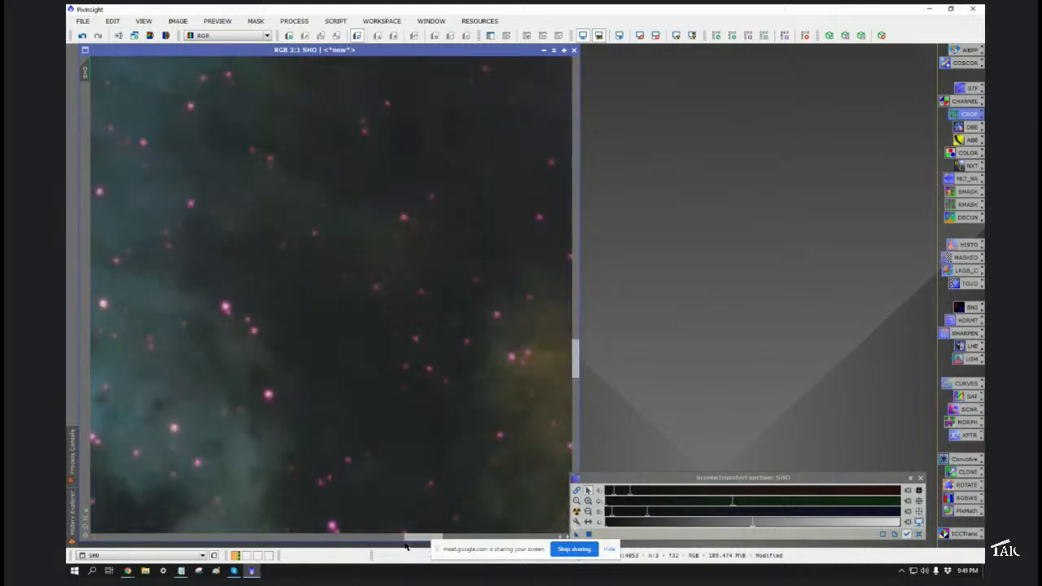
{"action": "left_click_drag", "start_coordinate": [417, 539], "coordinate": [349, 460]}
{"action": "scroll", "coordinate": [279, 426], "scroll_direction": "up", "scroll_amount": 1}
{"action": "scroll", "coordinate": [234, 265], "scroll_direction": "up", "scroll_amount": 1}
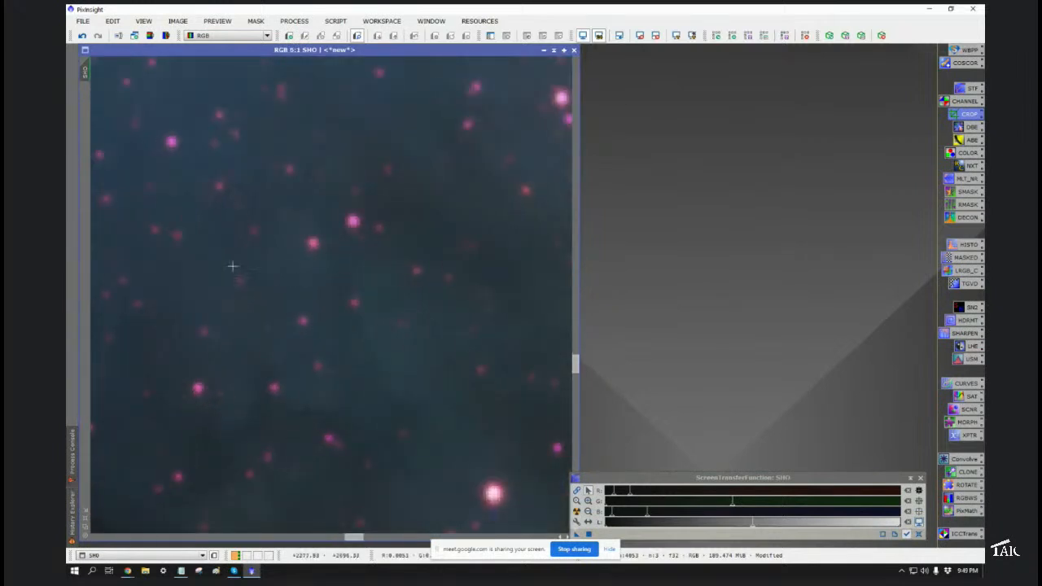
{"action": "scroll", "coordinate": [267, 274], "scroll_direction": "up", "scroll_amount": 2}
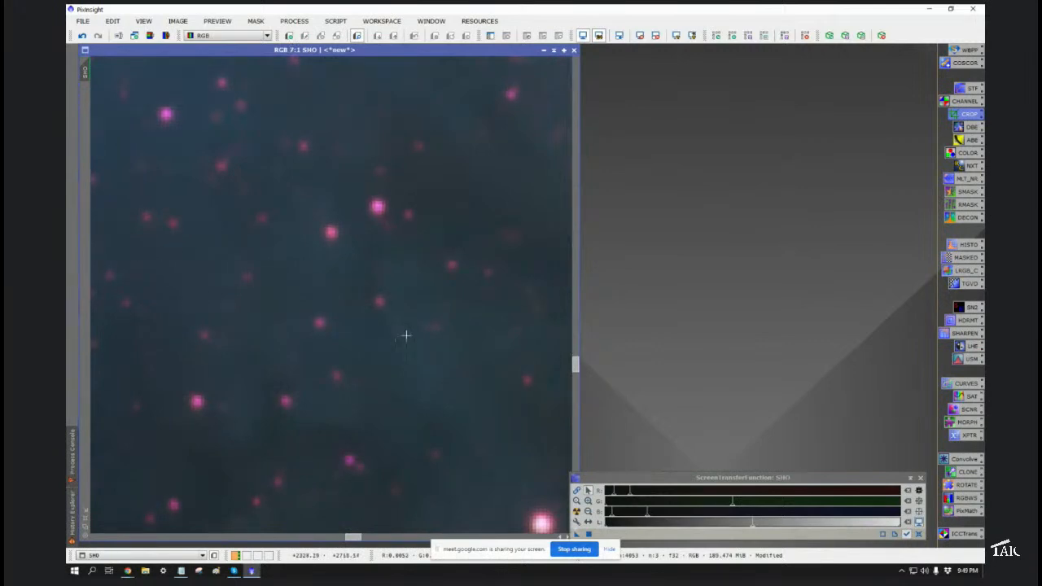
{"action": "scroll", "coordinate": [411, 337], "scroll_direction": "down", "scroll_amount": 8}
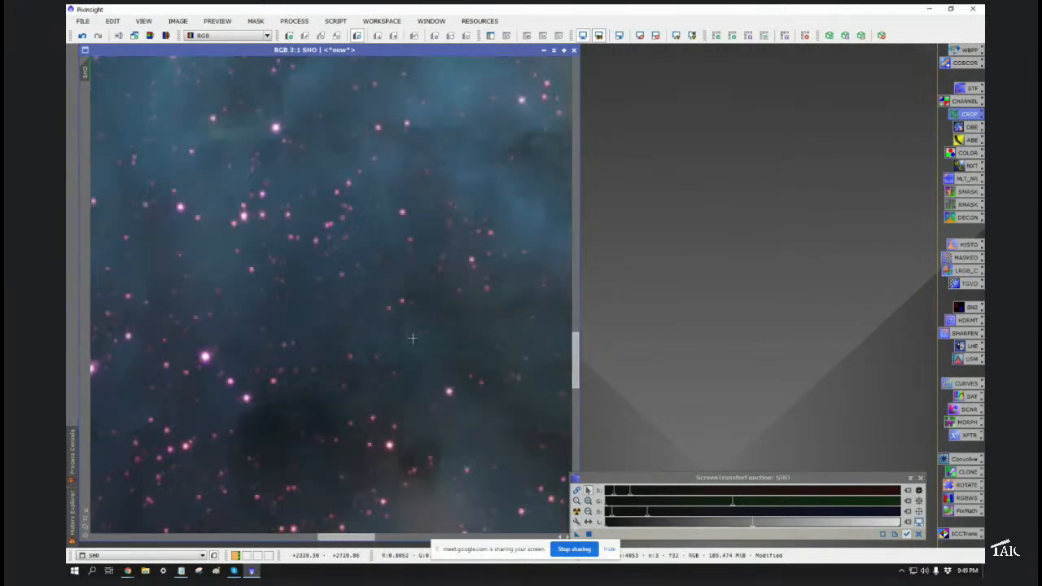
{"action": "scroll", "coordinate": [413, 338], "scroll_direction": "down", "scroll_amount": 3}
{"action": "scroll", "coordinate": [413, 338], "scroll_direction": "up", "scroll_amount": 1}
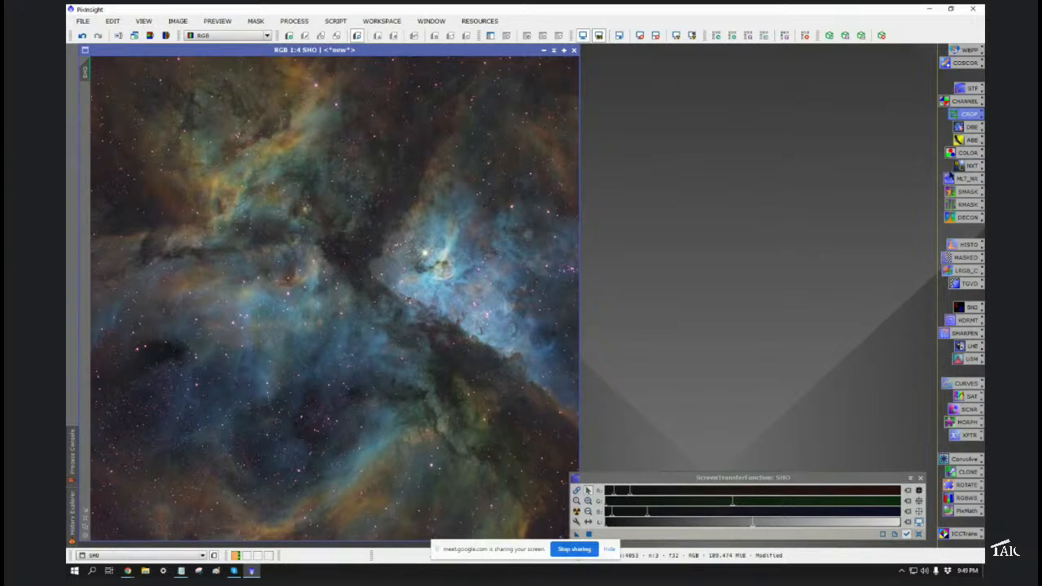
Step: Open the saved MultiscaleLinearTransform instance to view its noise reduction settings, and close it
{"action": "right_click", "coordinate": [953, 179]}
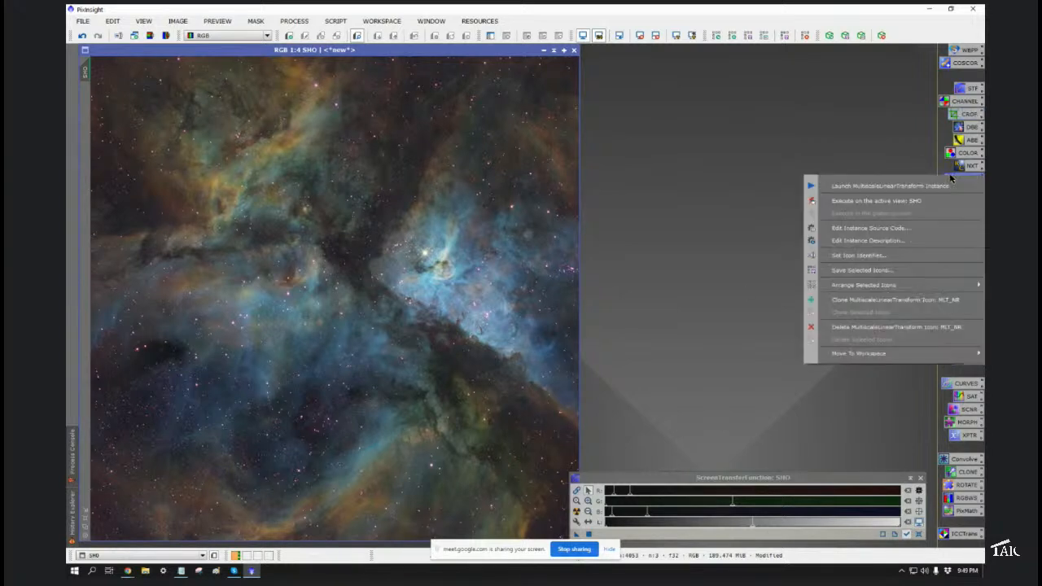
{"action": "left_click", "coordinate": [901, 186]}
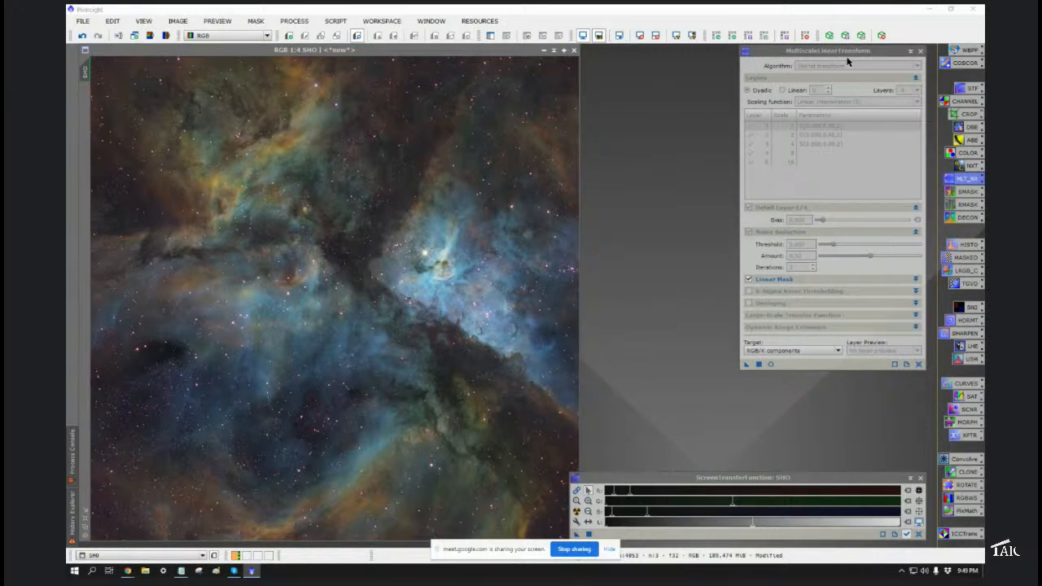
{"action": "left_click", "coordinate": [920, 52]}
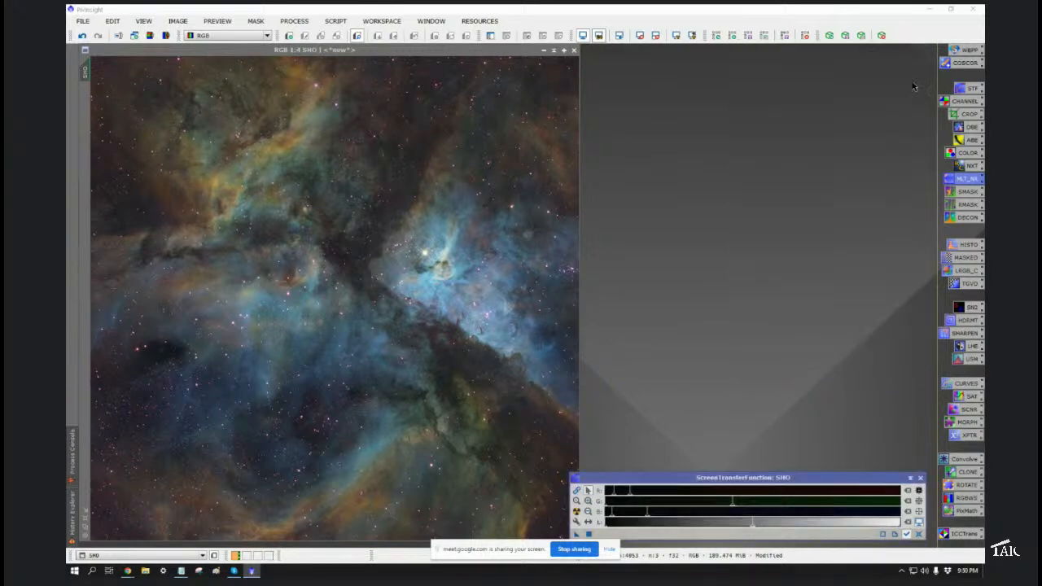
Step: Launch the saved NoiseXTerminator instance for reducing noise in the SHO image
{"action": "right_click", "coordinate": [958, 168]}
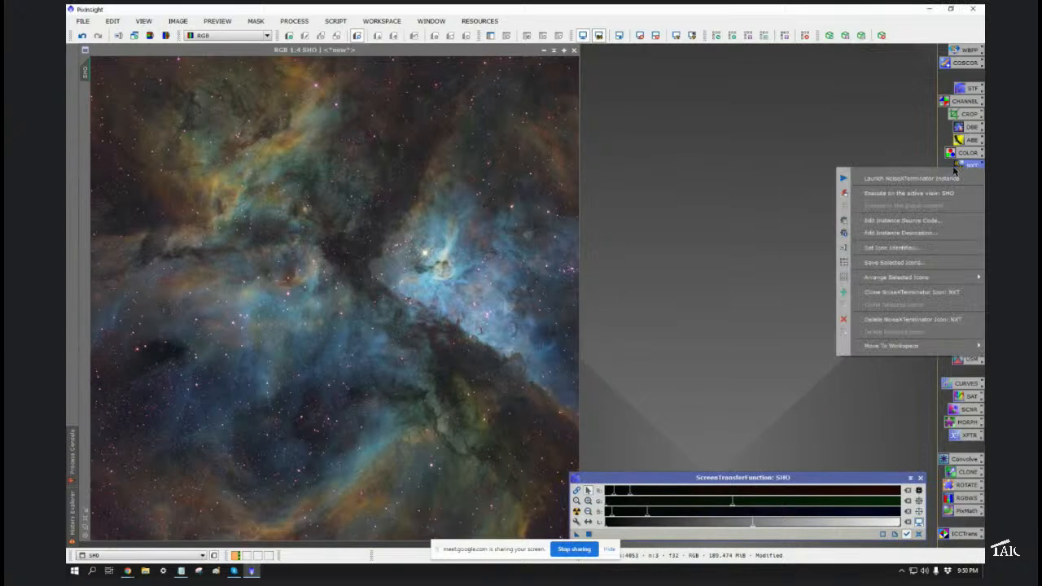
{"action": "left_click", "coordinate": [899, 181]}
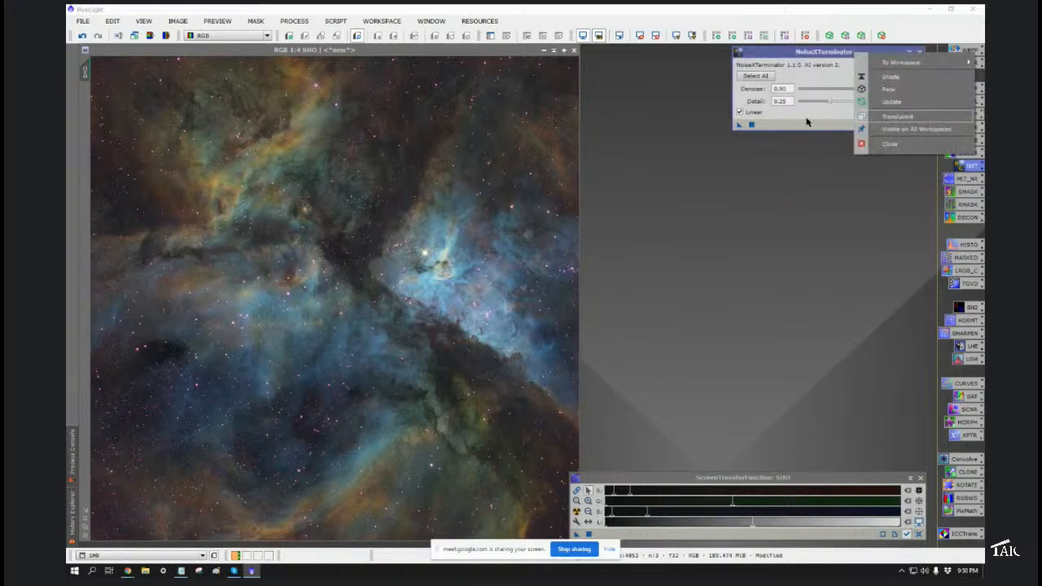
{"action": "left_click", "coordinate": [826, 228]}
{"action": "left_click", "coordinate": [827, 54]}
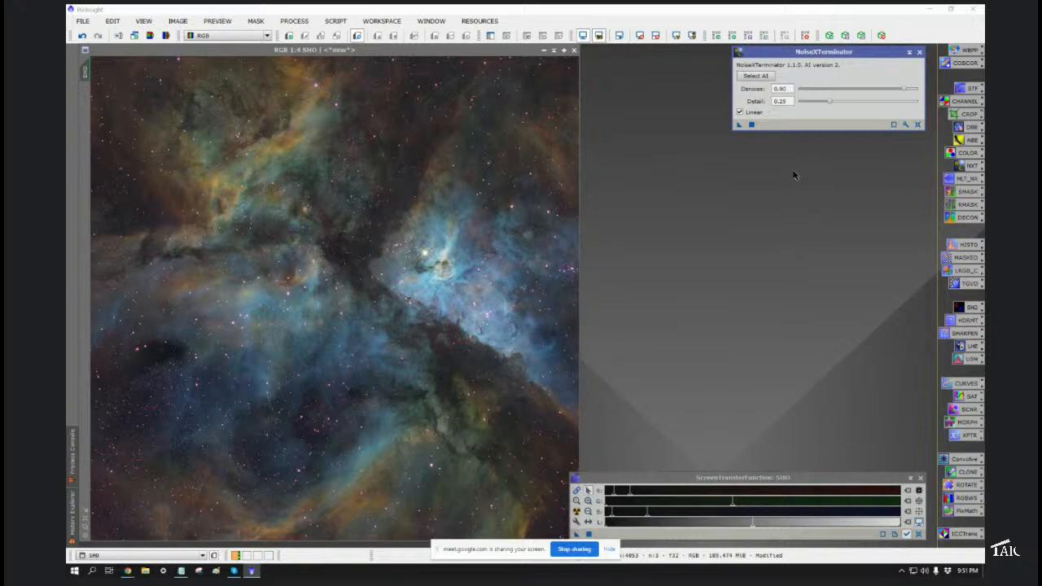
Step: Apply NoiseXTerminator to the SHO image with Denoise 0.90, Detail 0.25 and Linear enabled
{"action": "left_click", "coordinate": [740, 113]}
{"action": "left_click", "coordinate": [741, 114]}
{"action": "left_click_drag", "start_coordinate": [789, 88], "coordinate": [770, 89]}
{"action": "left_click", "coordinate": [780, 88]}
{"action": "double_click", "coordinate": [780, 88]}
{"action": "double_click", "coordinate": [788, 100]}
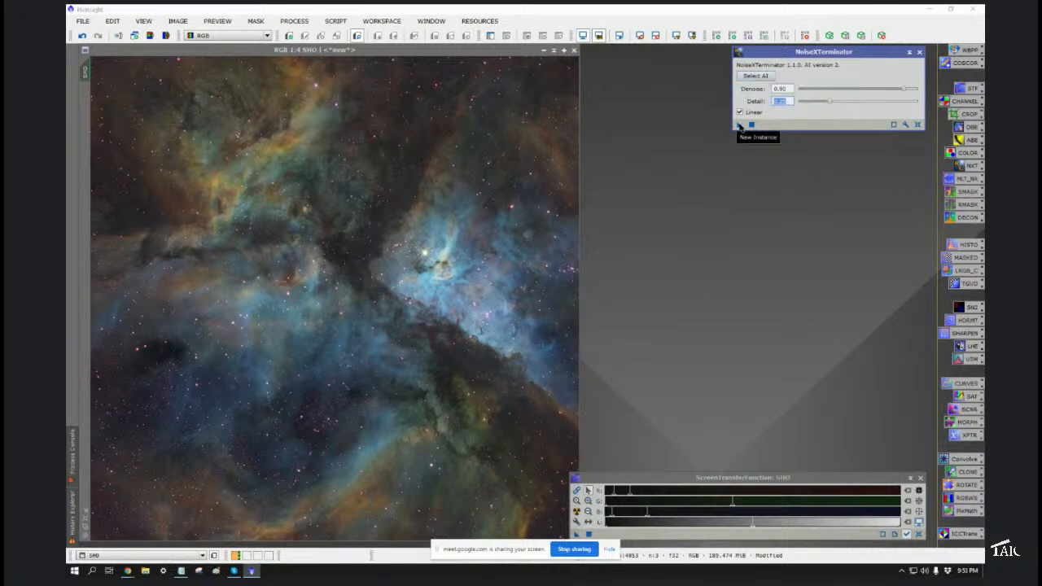
{"action": "left_click_drag", "start_coordinate": [738, 126], "coordinate": [333, 301]}
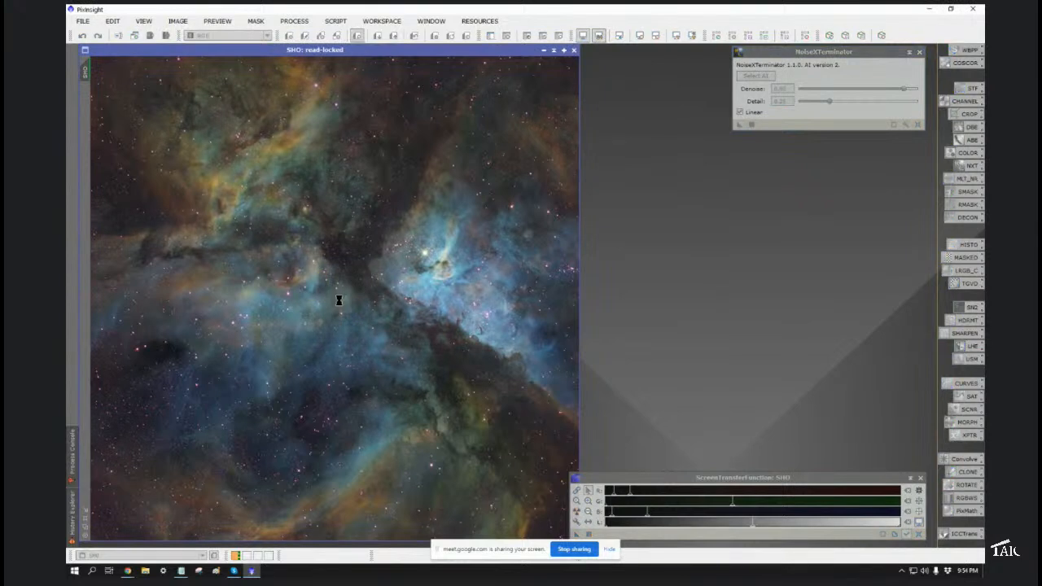
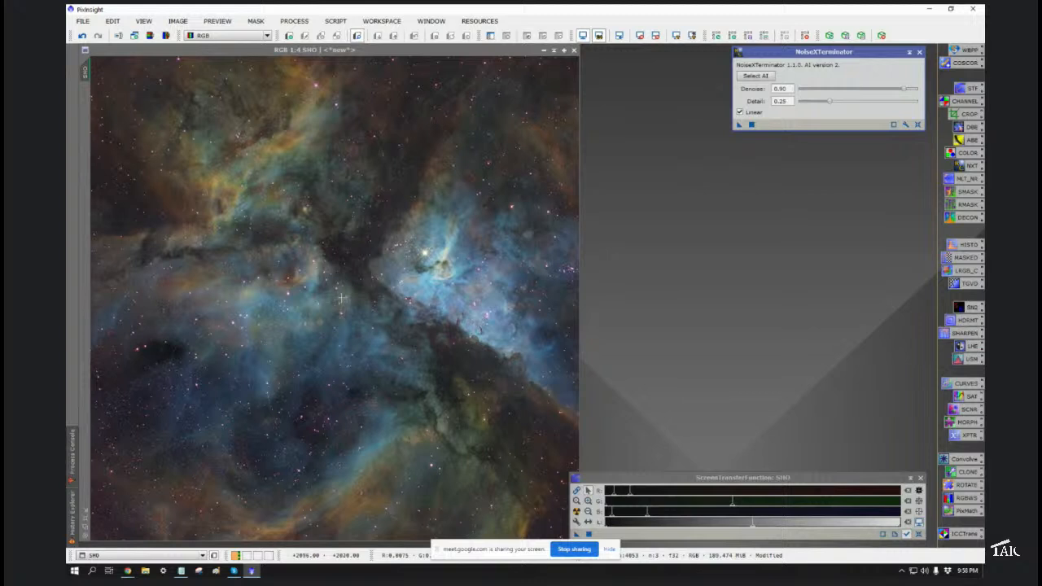
Step: Compare the stars and background of the SHO image at high magnification with the noise reduction applied and undone
{"action": "scroll", "coordinate": [256, 401], "scroll_direction": "up", "scroll_amount": 3}
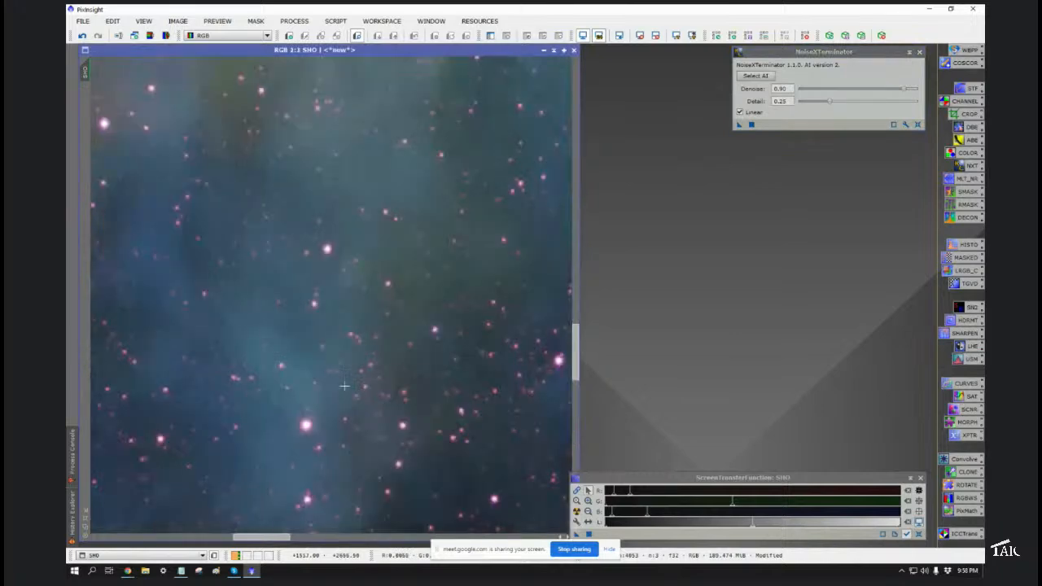
{"action": "scroll", "coordinate": [288, 357], "scroll_direction": "up", "scroll_amount": 1}
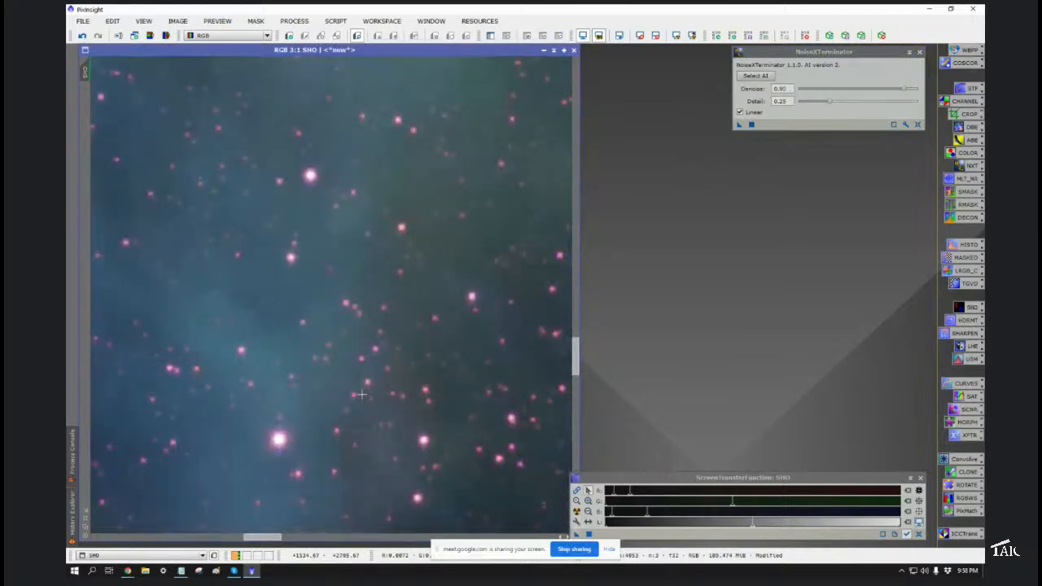
{"action": "key", "text": "ctrl+z"}
{"action": "scroll", "coordinate": [271, 346], "scroll_direction": "up", "scroll_amount": 4}
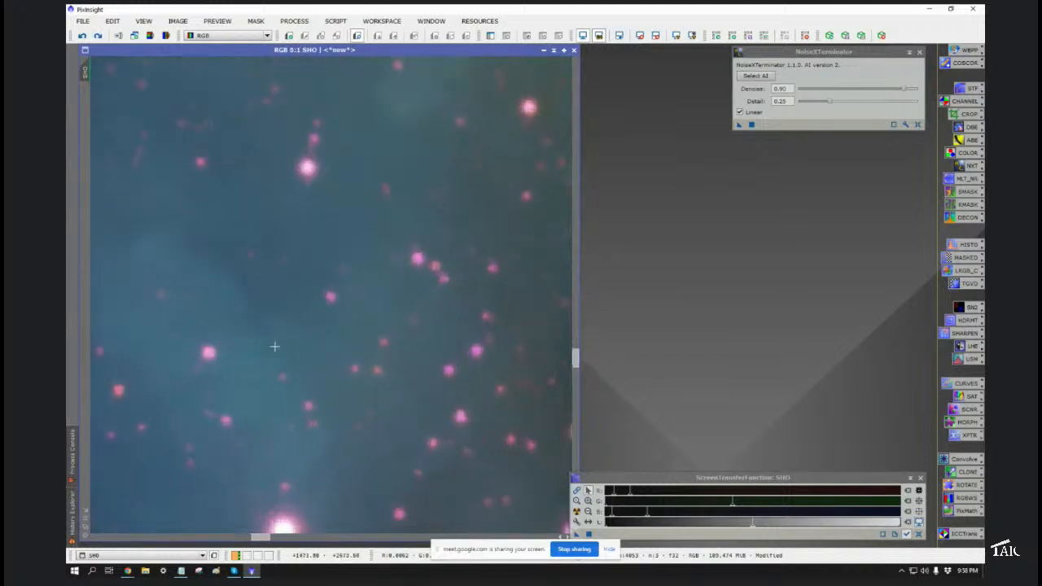
{"action": "scroll", "coordinate": [276, 351], "scroll_direction": "up", "scroll_amount": 1}
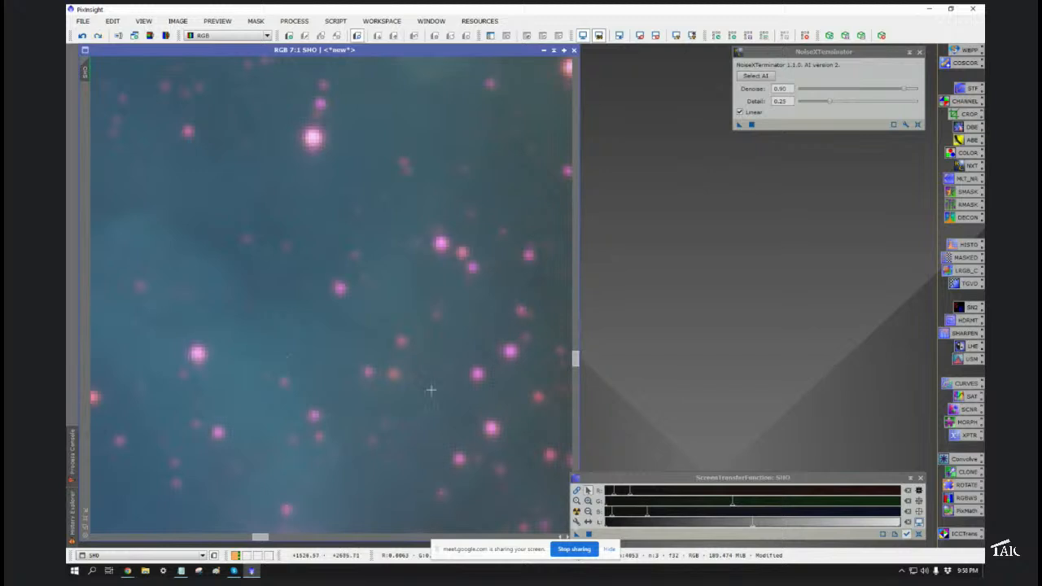
{"action": "scroll", "coordinate": [414, 162], "scroll_direction": "up", "scroll_amount": 2}
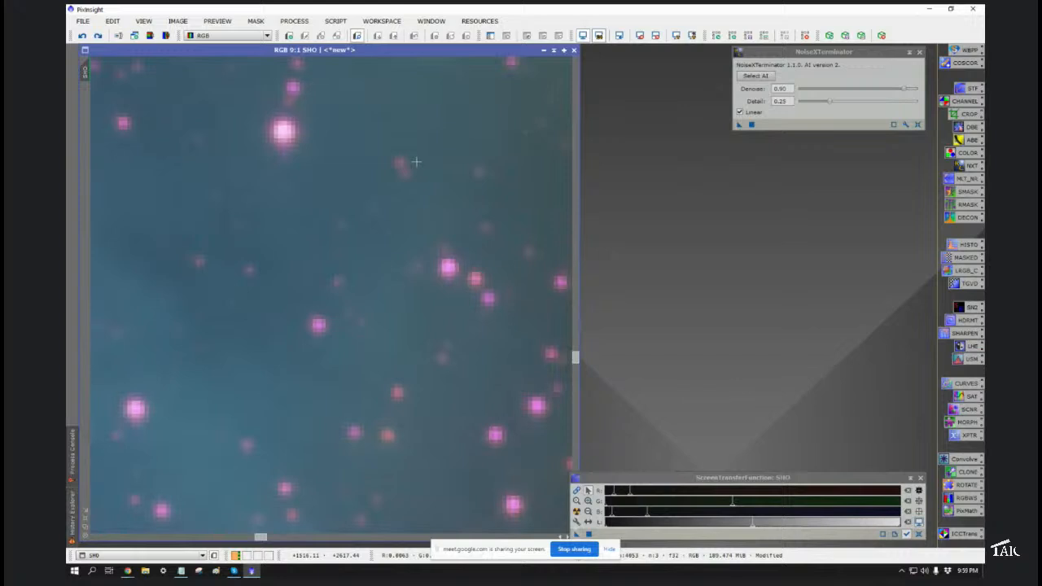
{"action": "scroll", "coordinate": [327, 239], "scroll_direction": "down", "scroll_amount": 1}
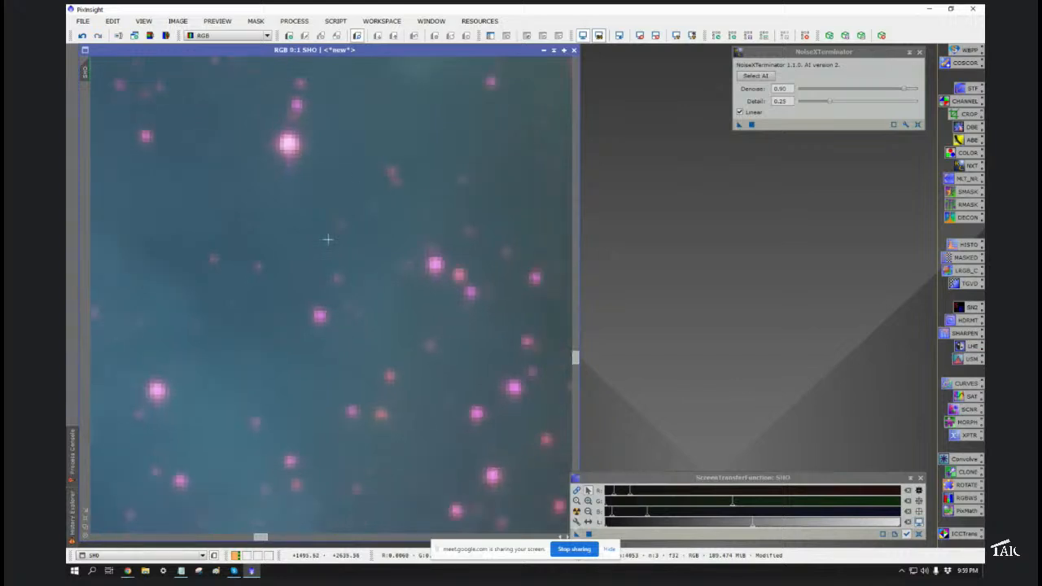
{"action": "scroll", "coordinate": [327, 238], "scroll_direction": "down", "scroll_amount": 4}
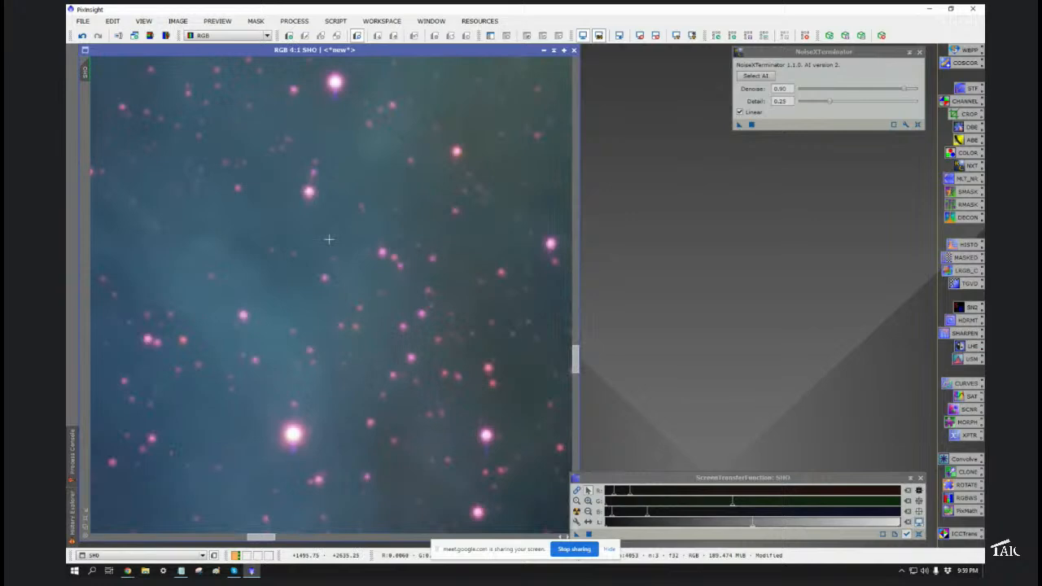
{"action": "scroll", "coordinate": [329, 238], "scroll_direction": "down", "scroll_amount": 3}
{"action": "scroll", "coordinate": [329, 238], "scroll_direction": "down", "scroll_amount": 4}
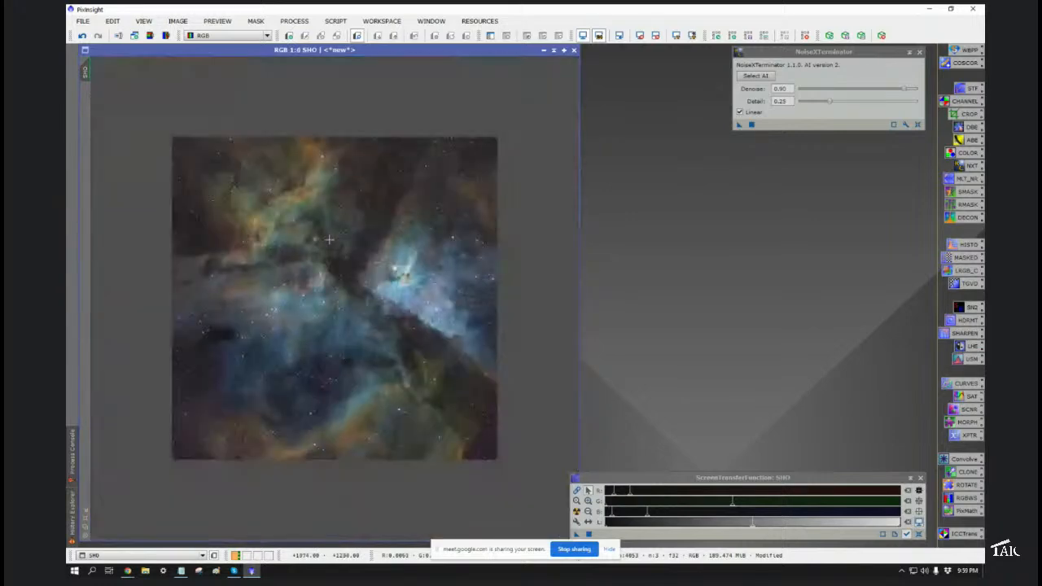
Step: Close NoiseXTerminator, launch the saved HistogramTransformation instance, and select the SHO view as its histogram source
{"action": "scroll", "coordinate": [329, 239], "scroll_direction": "up", "scroll_amount": 4}
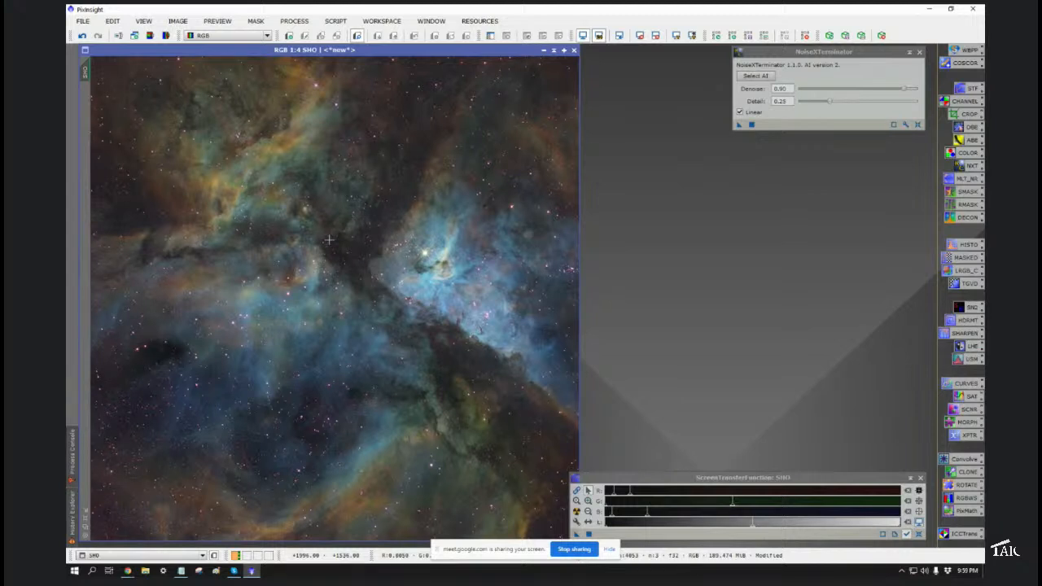
{"action": "left_click", "coordinate": [919, 53]}
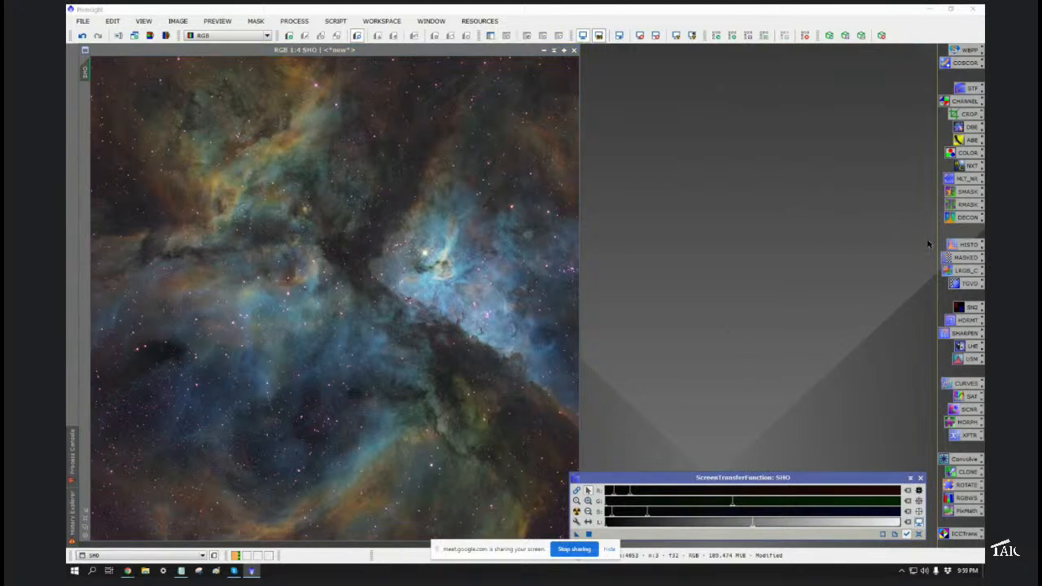
{"action": "right_click", "coordinate": [956, 247]}
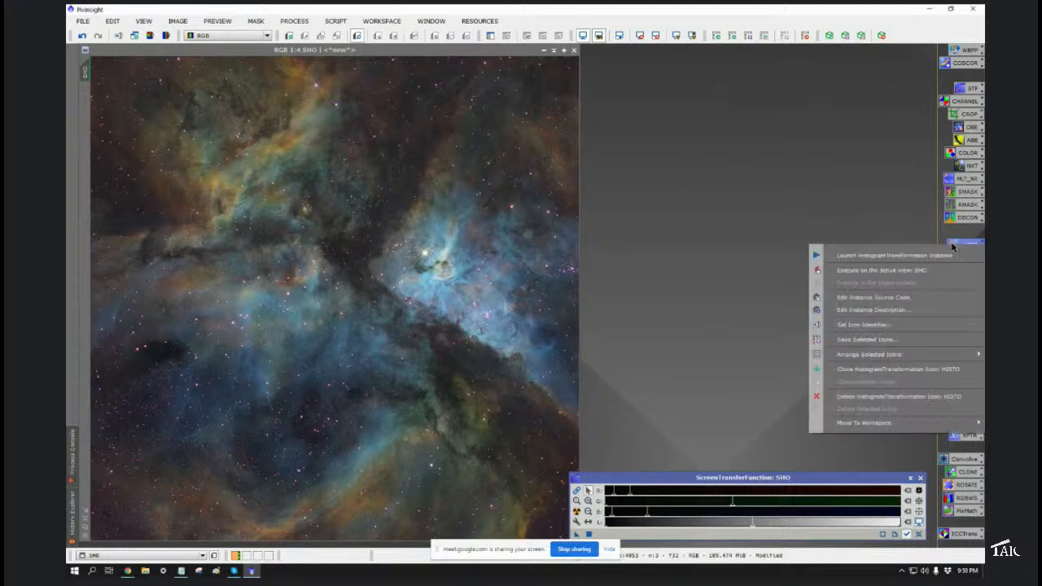
{"action": "left_click", "coordinate": [897, 257]}
{"action": "left_click", "coordinate": [839, 299]}
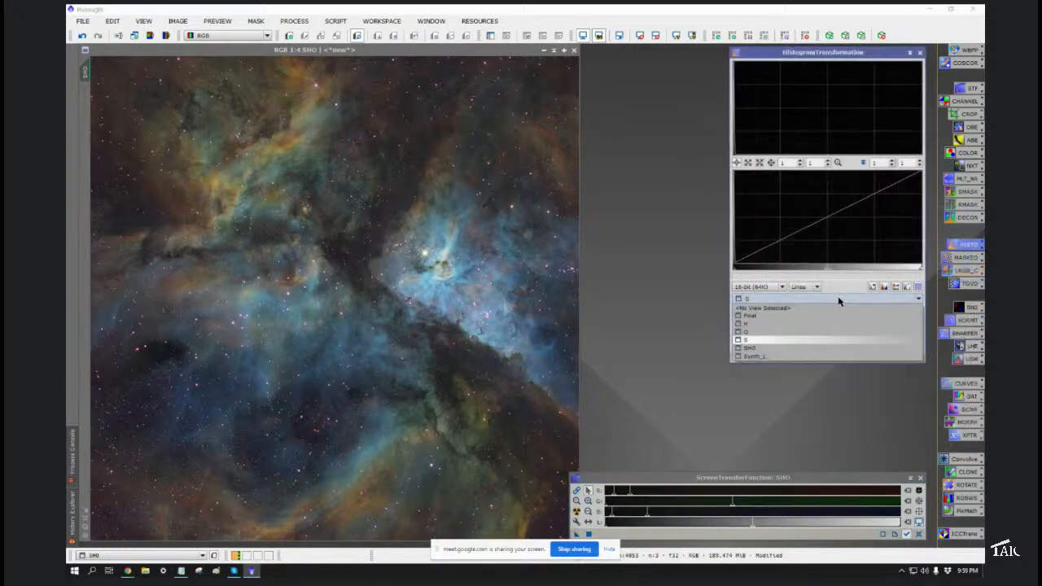
{"action": "left_click", "coordinate": [765, 348]}
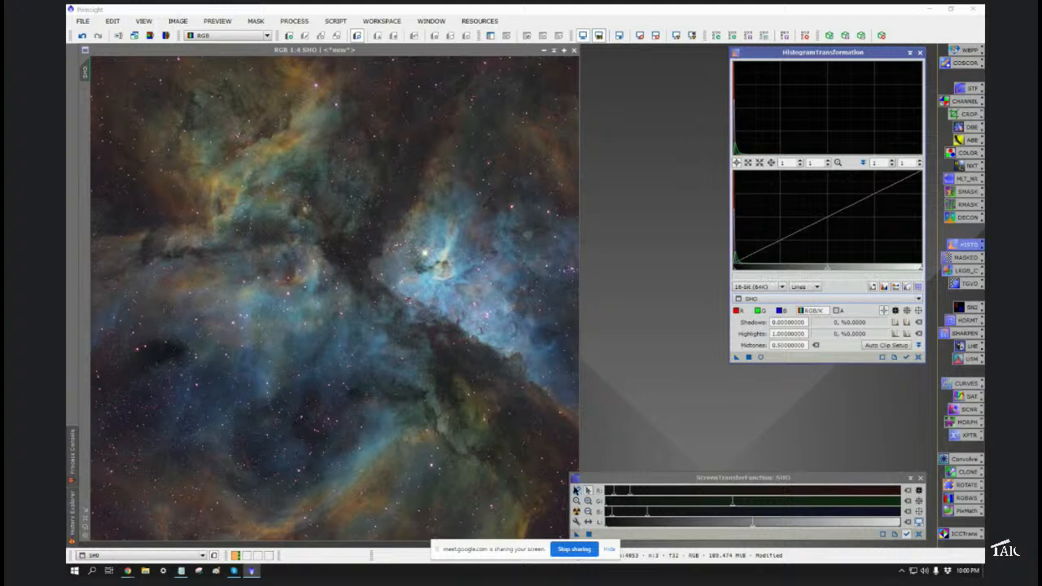
Step: Try transferring linked-channel screen stretches, including a boosted auto stretch, from ScreenTransferFunction to HistogramTransformation, resetting the histogram settings after each attempt
{"action": "left_click", "coordinate": [576, 491]}
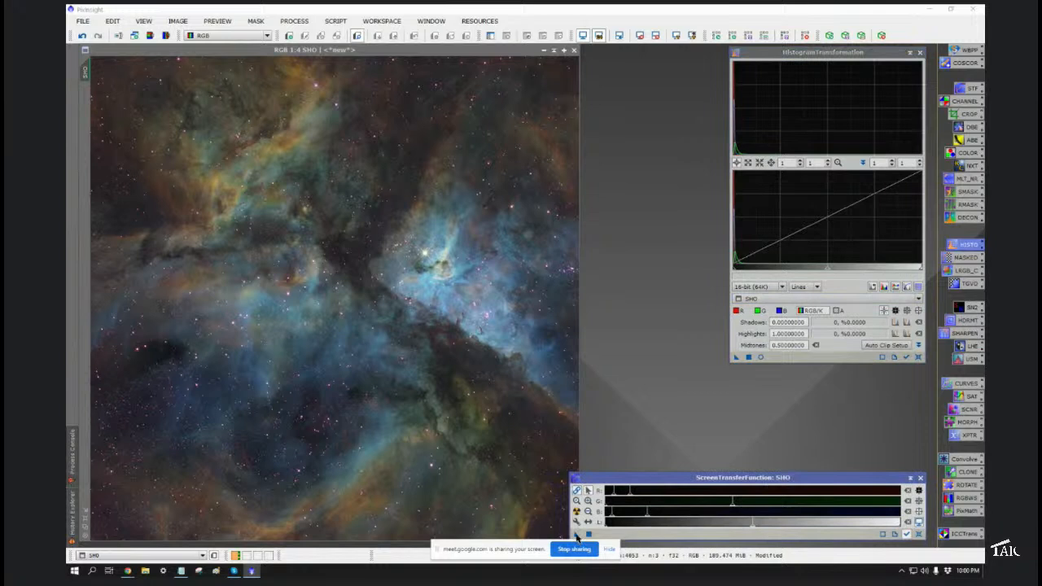
{"action": "left_click_drag", "start_coordinate": [576, 535], "coordinate": [822, 361]}
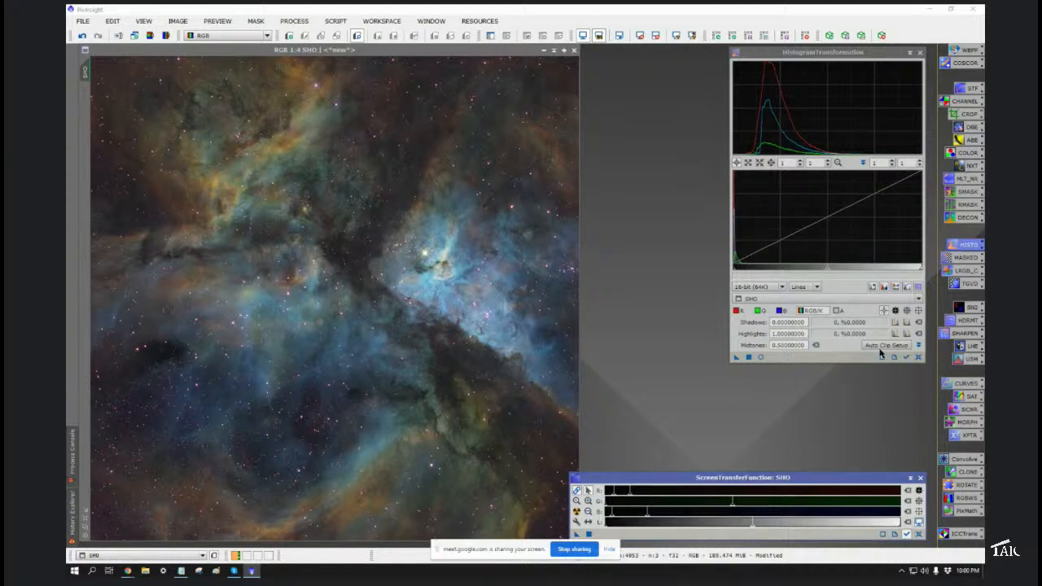
{"action": "left_click", "coordinate": [917, 357]}
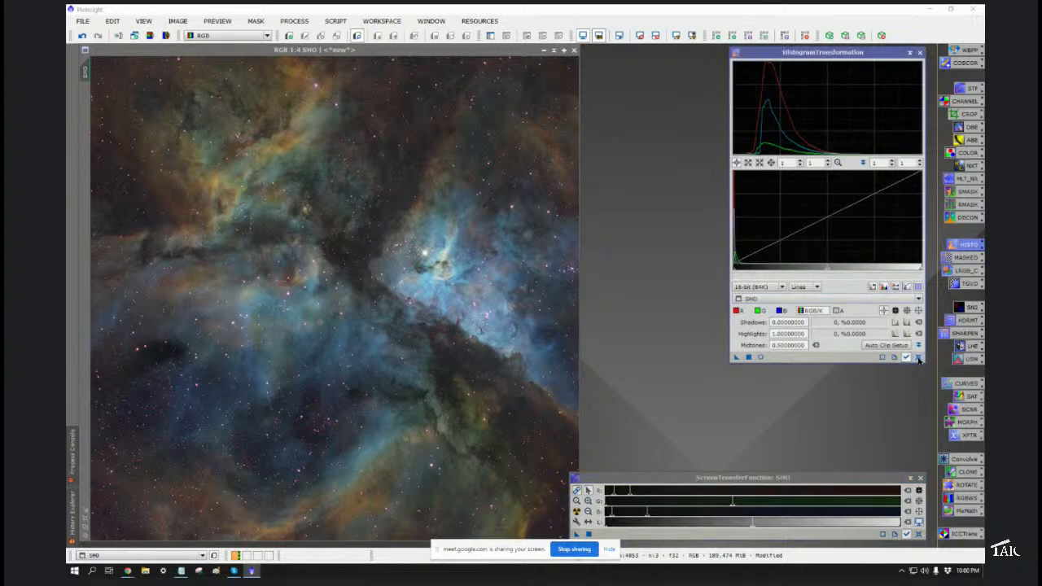
{"action": "left_click", "coordinate": [577, 511]}
{"action": "left_click", "coordinate": [577, 511]}
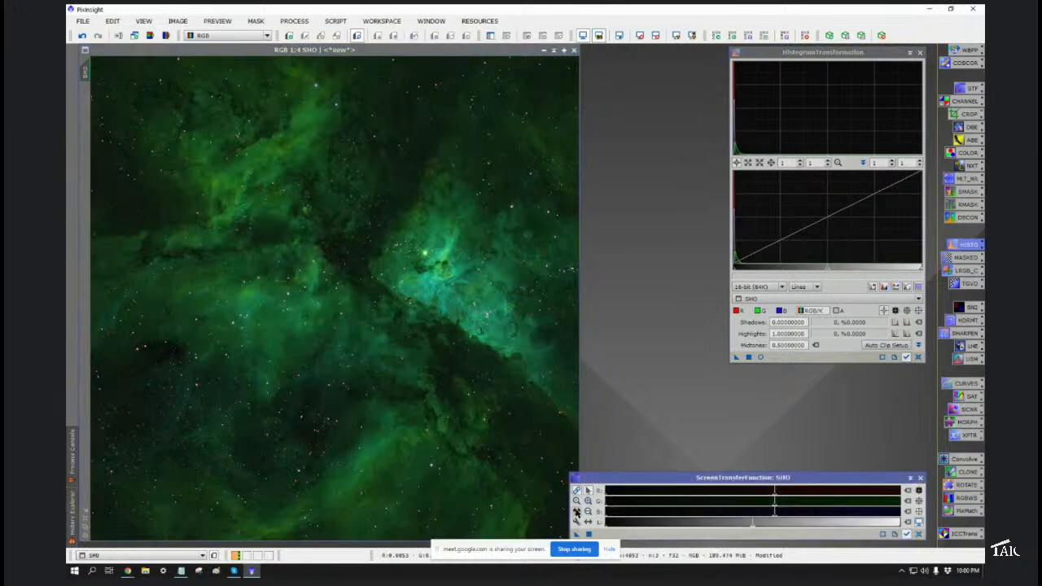
{"action": "left_click", "coordinate": [576, 511], "text": "ctrl"}
{"action": "left_click_drag", "start_coordinate": [577, 535], "coordinate": [829, 360]}
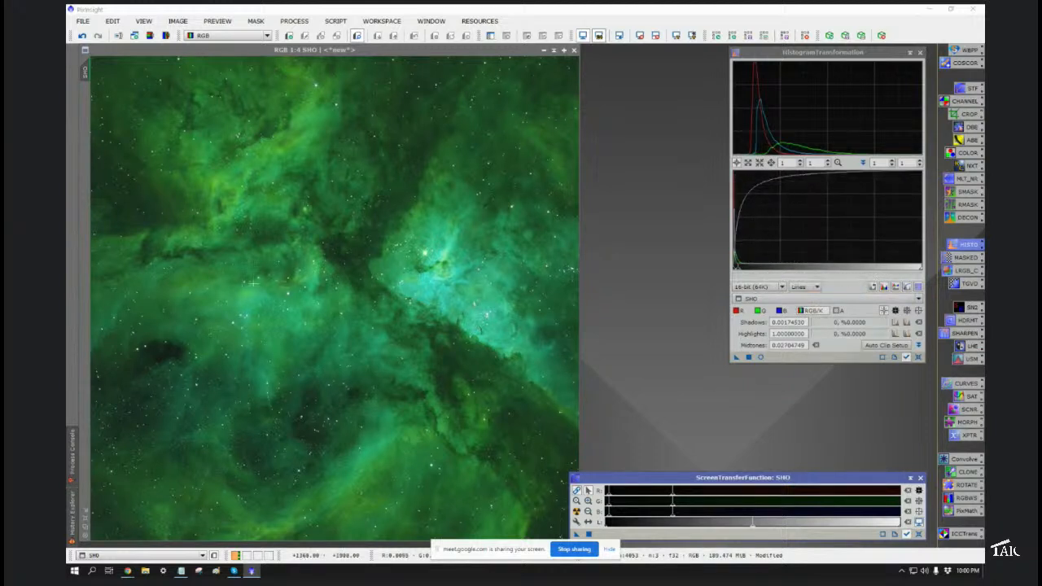
{"action": "left_click", "coordinate": [917, 358]}
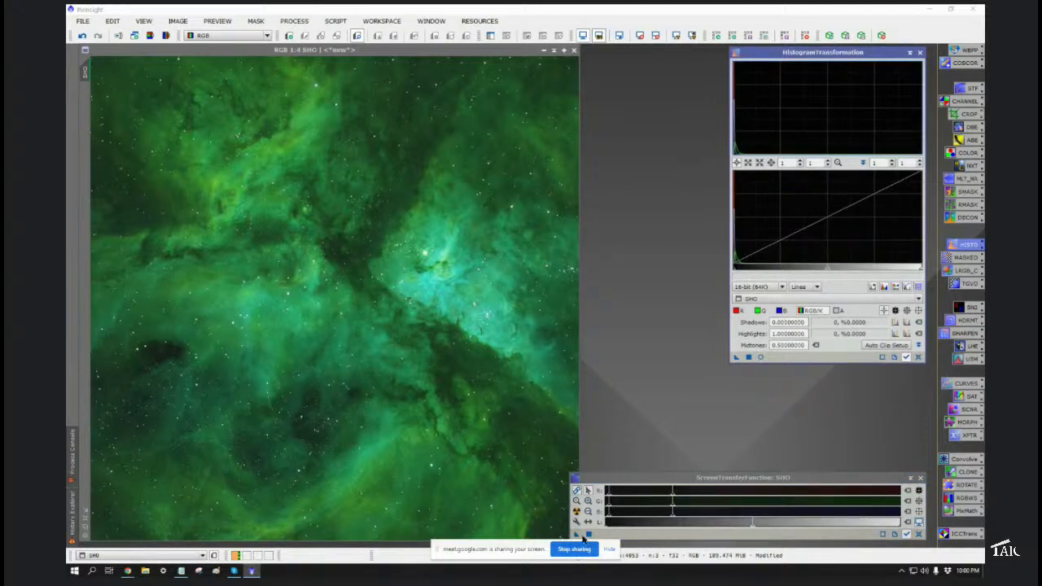
Step: Unlink the RGB channels, auto stretch the SHO display, and transfer that stretch to HistogramTransformation
{"action": "left_click", "coordinate": [581, 493]}
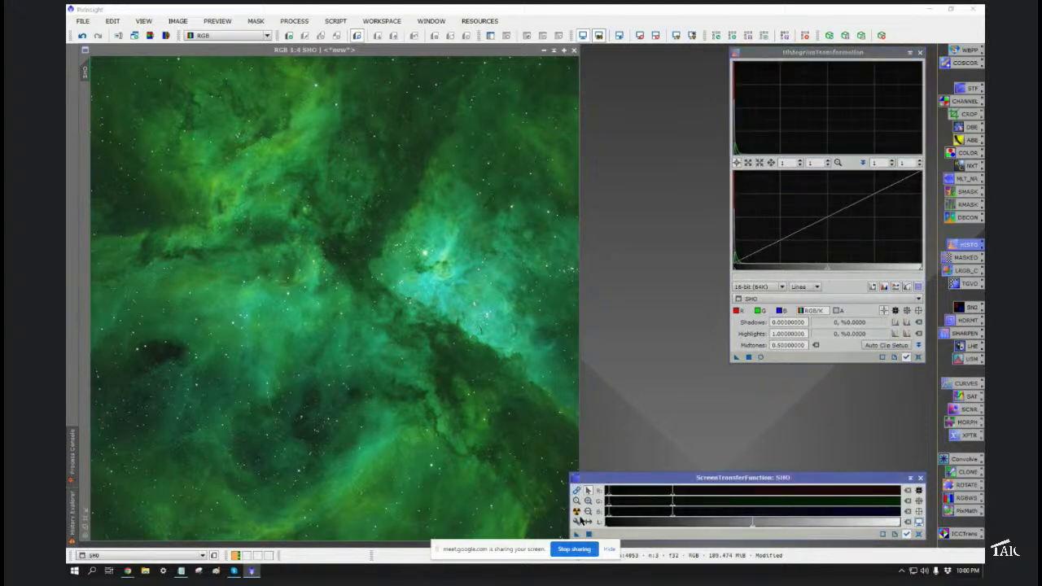
{"action": "left_click", "coordinate": [577, 511]}
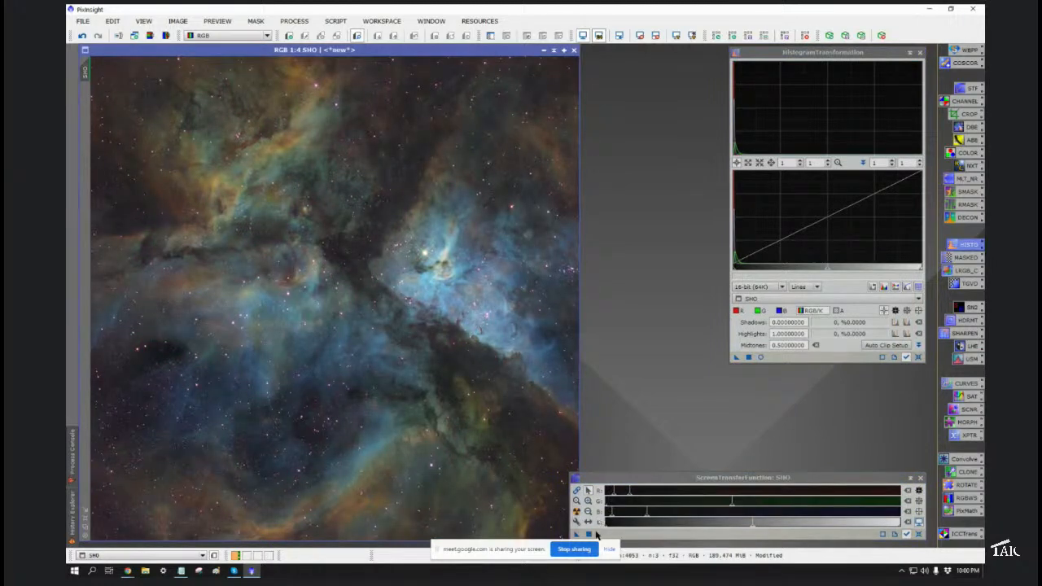
{"action": "left_click_drag", "start_coordinate": [578, 536], "coordinate": [814, 362]}
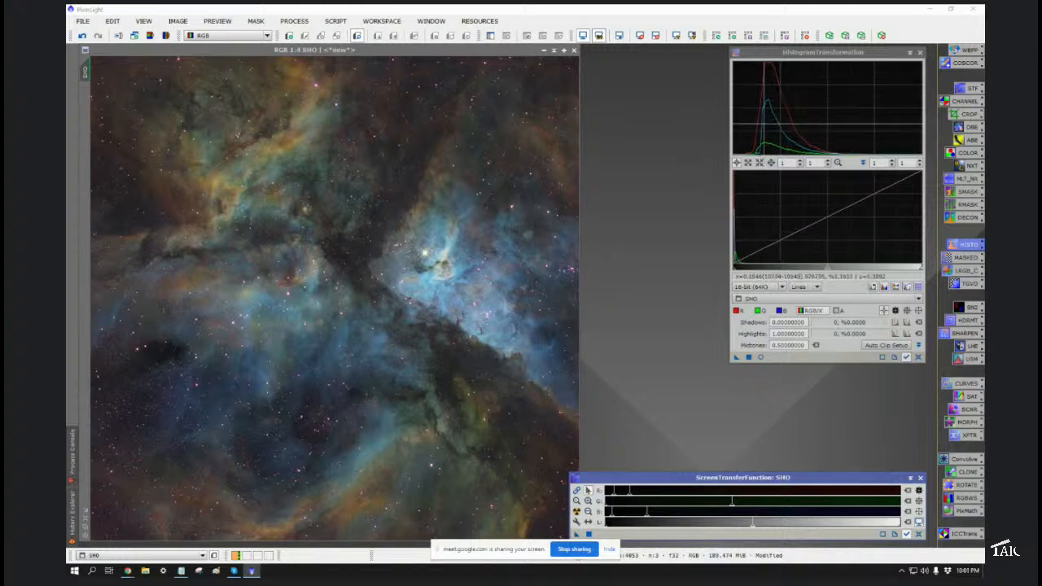
Step: Inspect the transferred red, green and blue channel curves, magnifying the red histogram horizontally to 100 before restoring the combined RGB/K view
{"action": "left_click", "coordinate": [738, 311]}
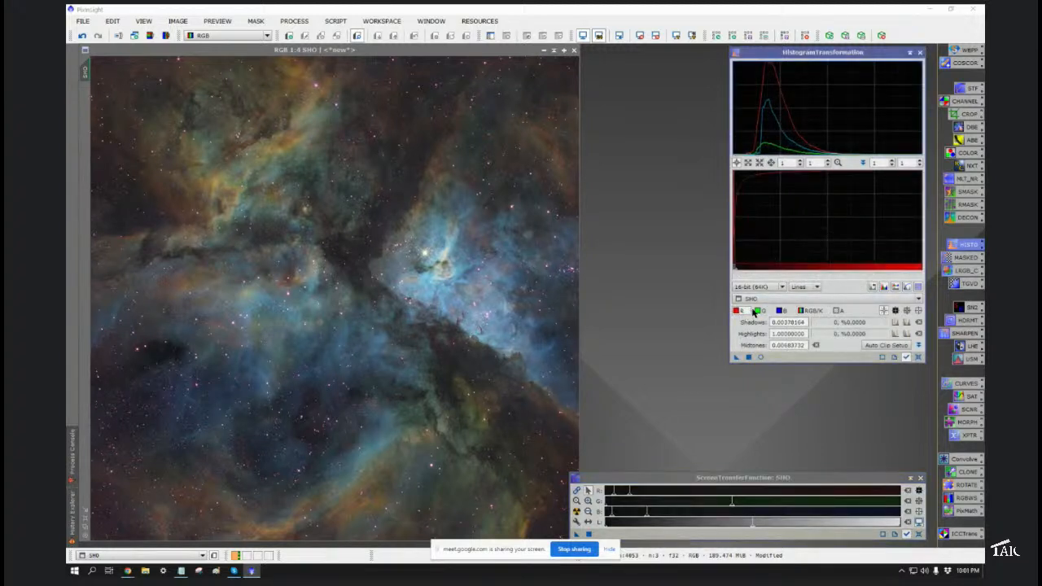
{"action": "left_click", "coordinate": [761, 311]}
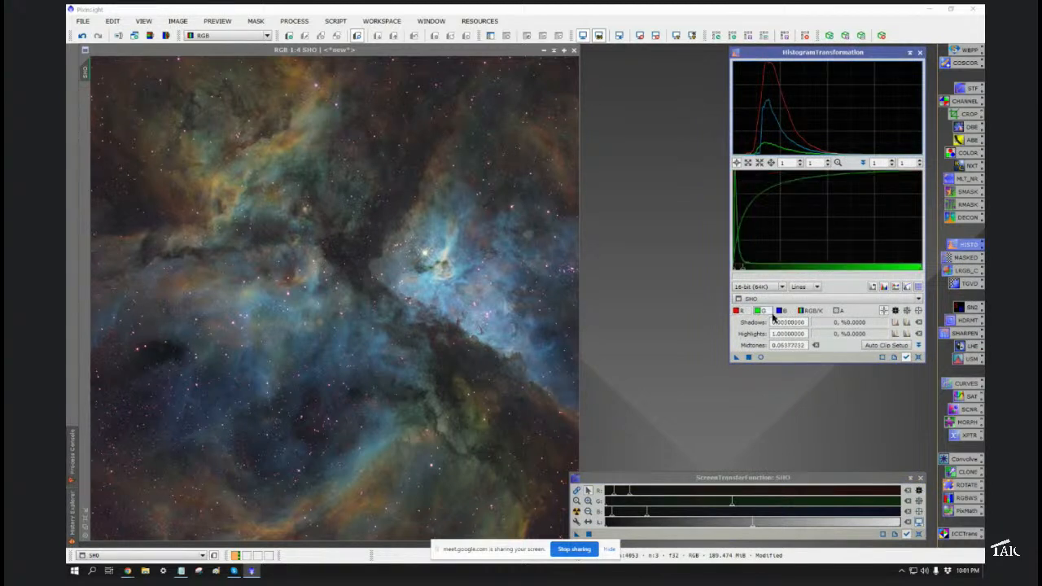
{"action": "left_click", "coordinate": [783, 311]}
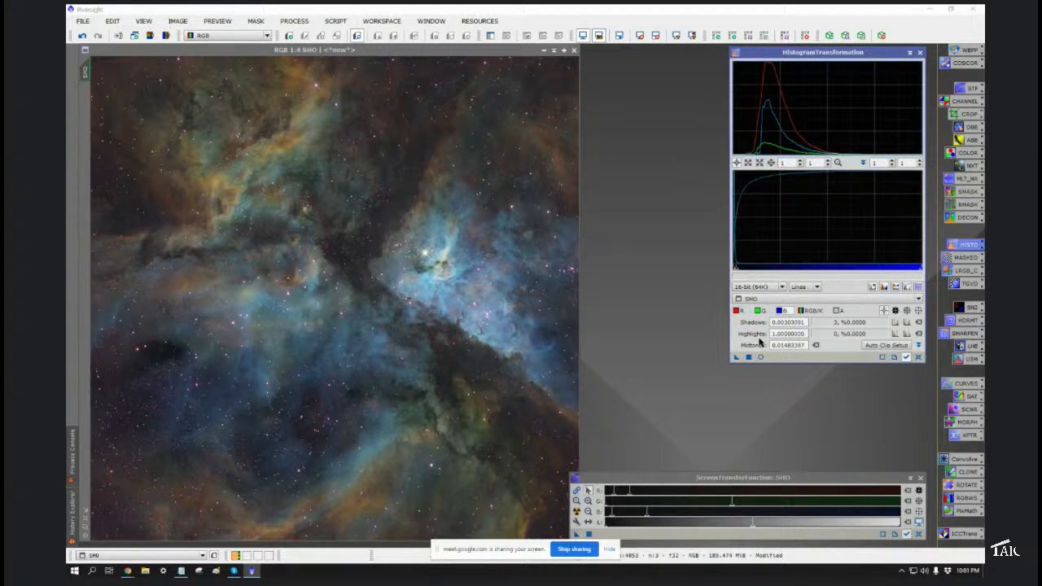
{"action": "left_click", "coordinate": [736, 310]}
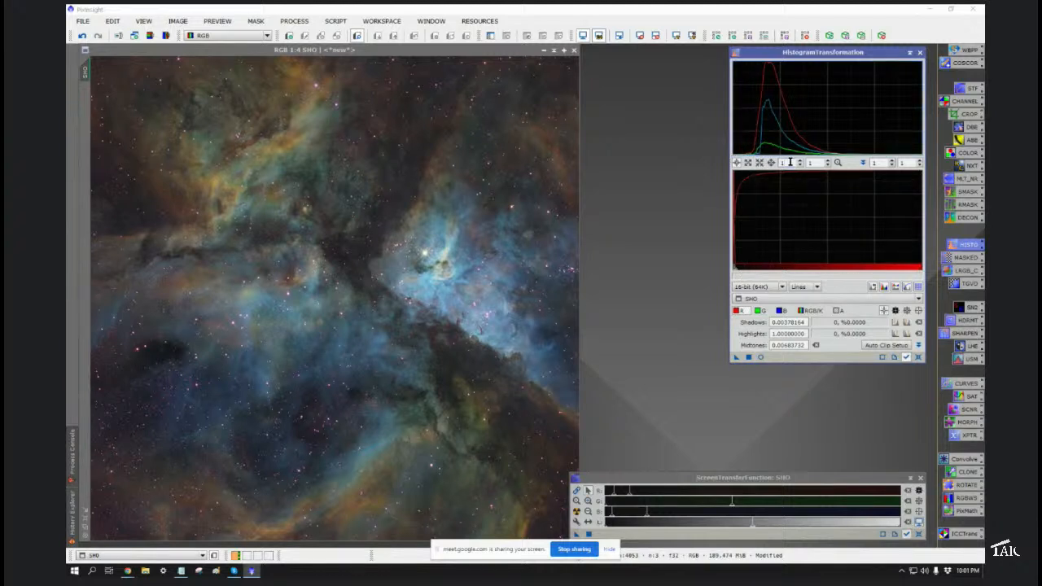
{"action": "scroll", "coordinate": [788, 162], "scroll_direction": "up", "scroll_amount": 9}
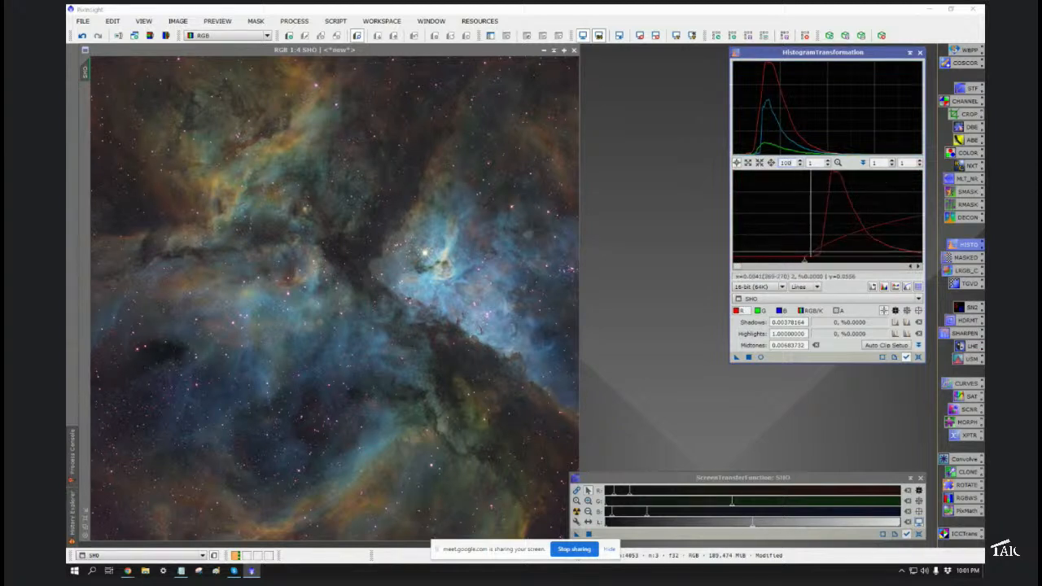
{"action": "left_click", "coordinate": [837, 163]}
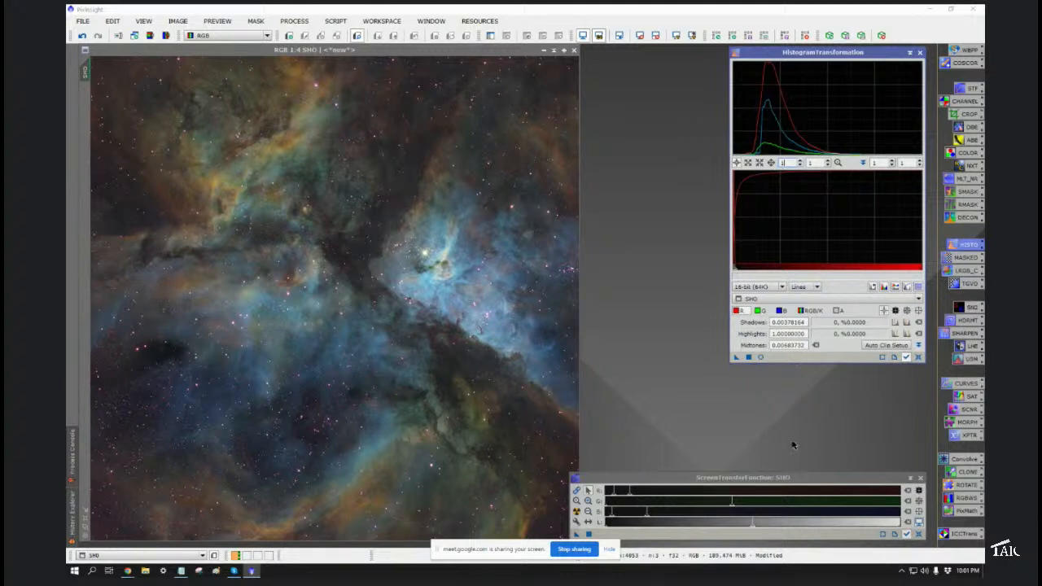
{"action": "left_click", "coordinate": [810, 311]}
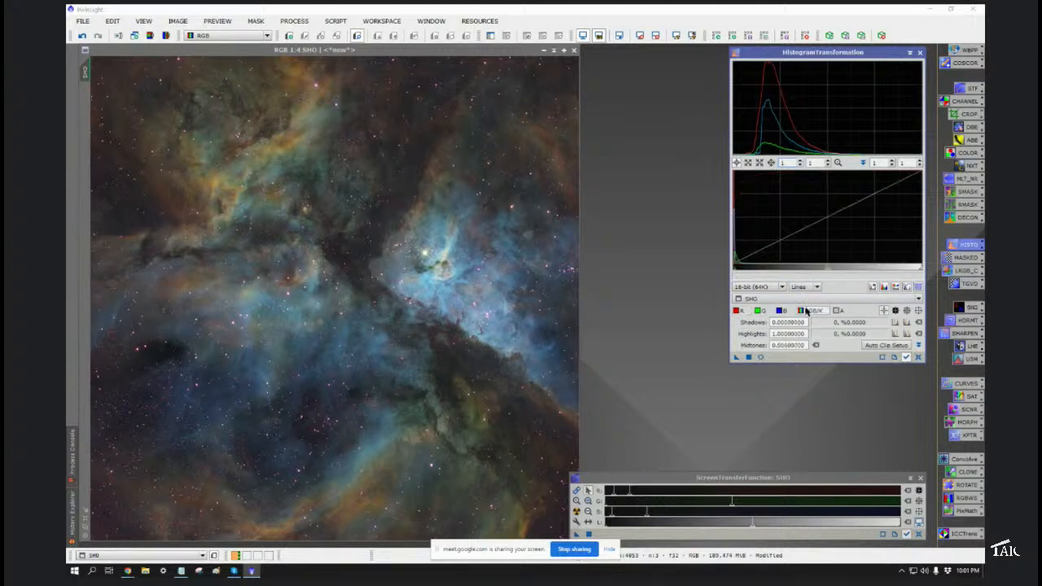
Step: Disable the SHO screen stretch, check the real-time preview, and apply the transferred histogram stretch permanently, resetting HistogramTransformation
{"action": "left_click", "coordinate": [918, 524]}
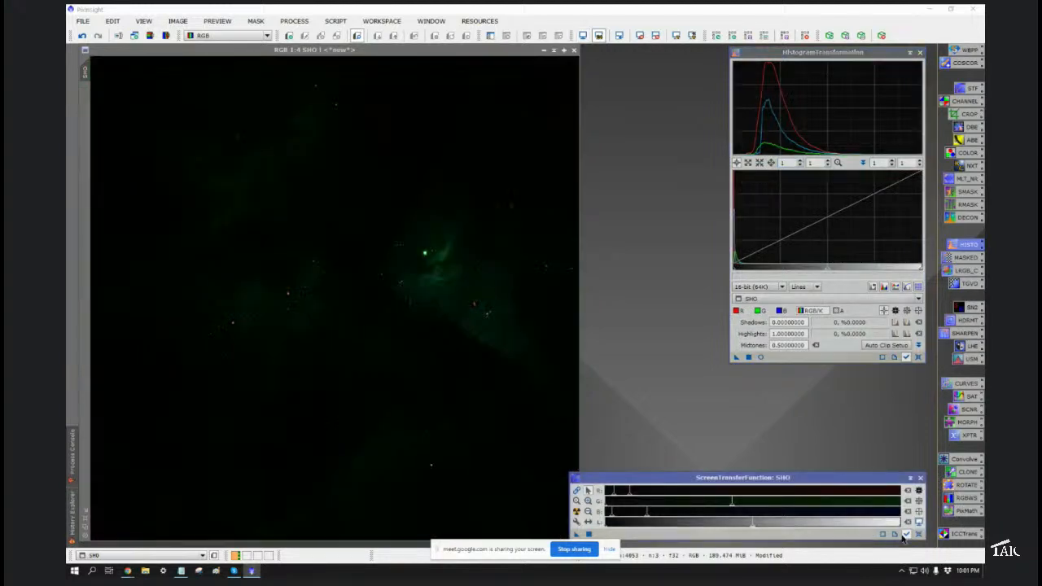
{"action": "left_click", "coordinate": [762, 358]}
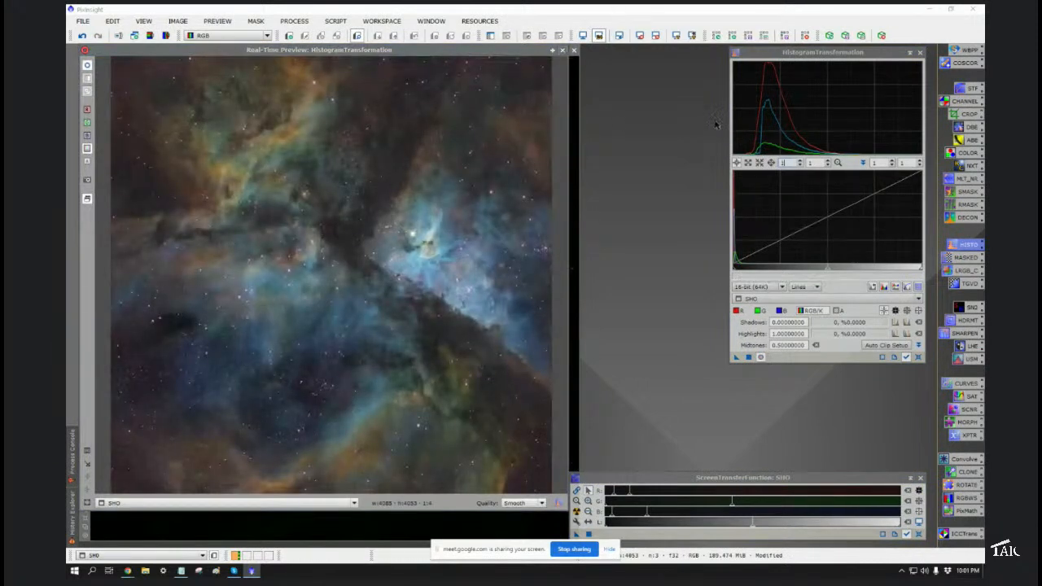
{"action": "left_click", "coordinate": [561, 51]}
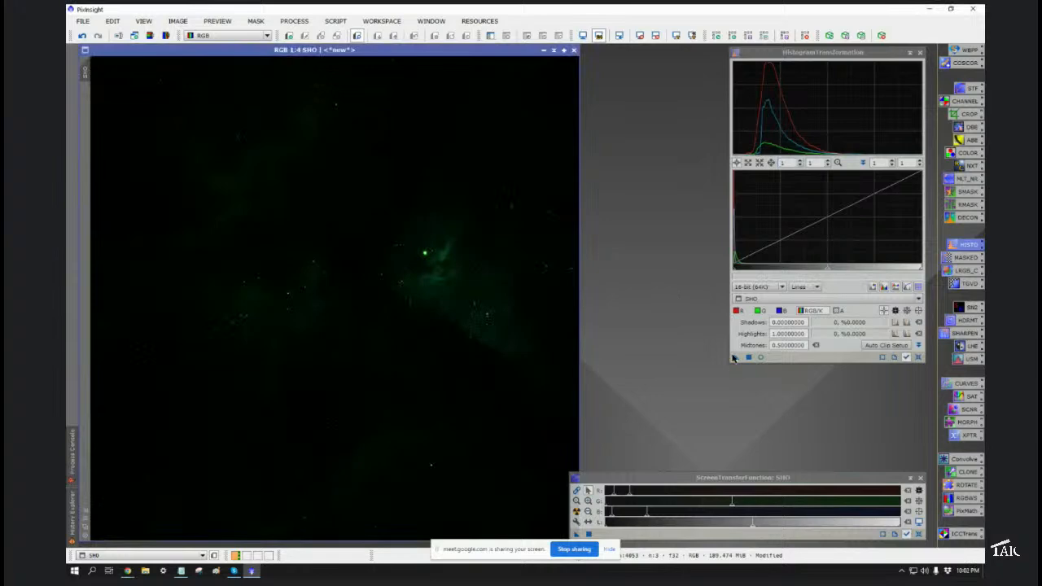
{"action": "left_click_drag", "start_coordinate": [735, 357], "coordinate": [409, 306]}
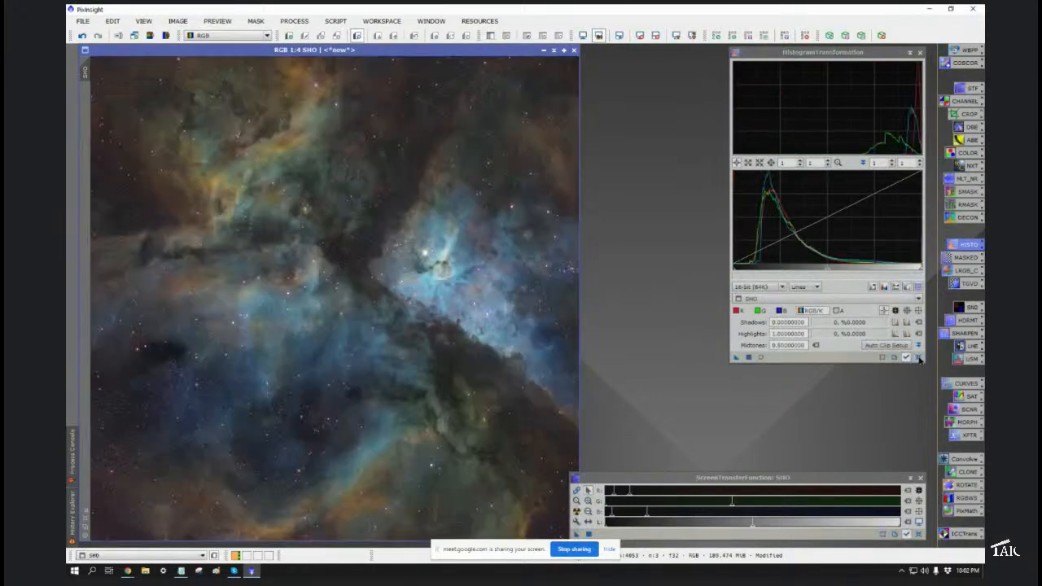
{"action": "left_click", "coordinate": [918, 357]}
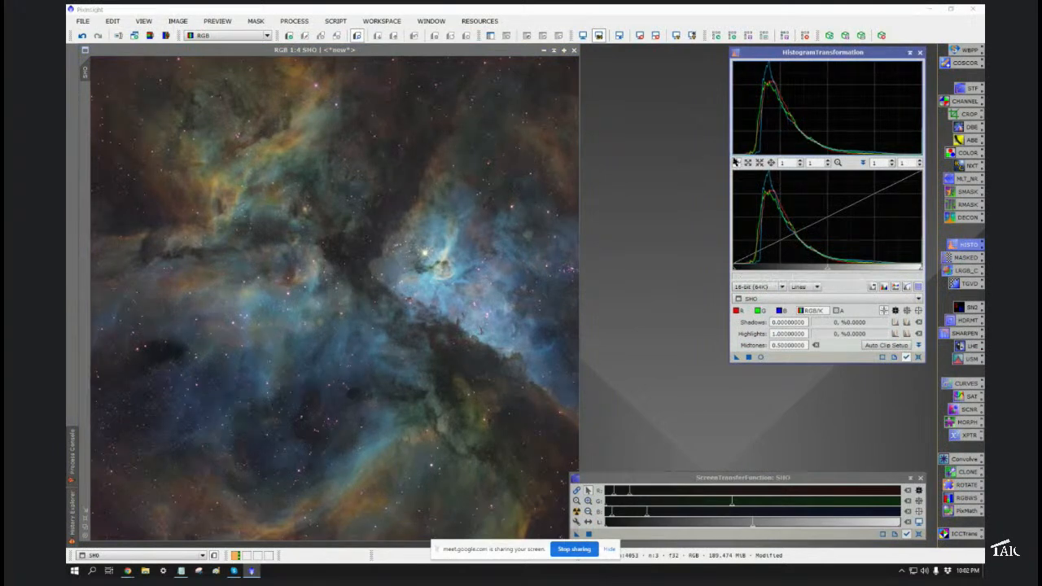
Step: Raise the combined RGB/K shadows point to about 0.0228 using the real-time preview, and apply the transformation to the SHO image
{"action": "left_click", "coordinate": [761, 357]}
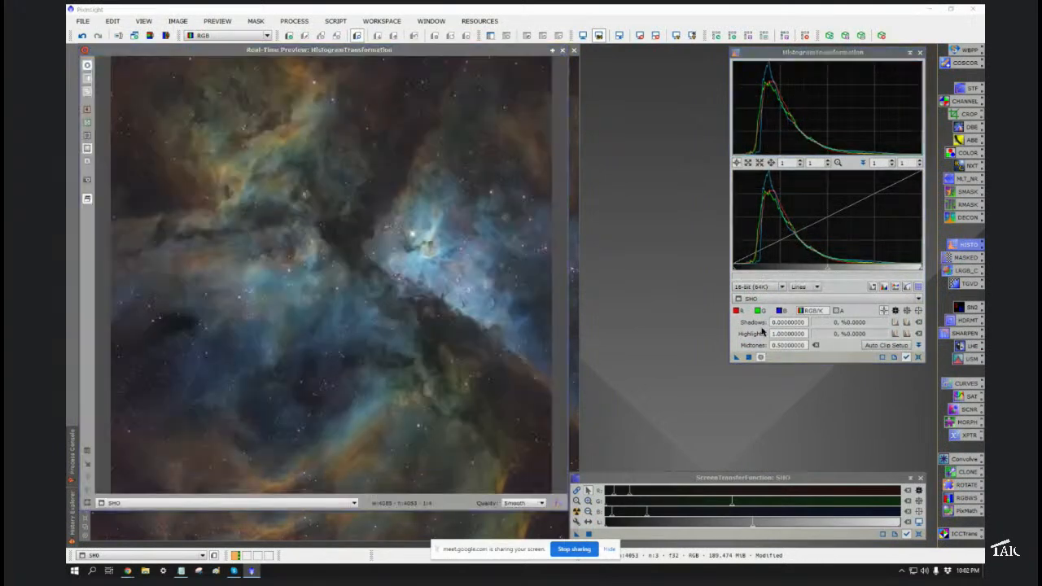
{"action": "left_click_drag", "start_coordinate": [733, 272], "coordinate": [737, 270]}
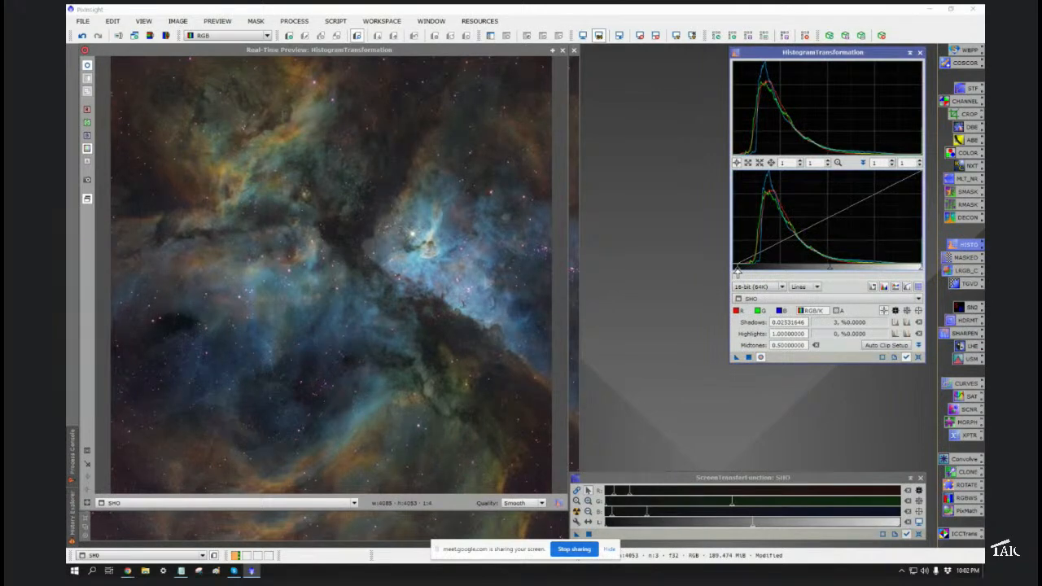
{"action": "left_click_drag", "start_coordinate": [737, 273], "coordinate": [737, 273]}
{"action": "left_click", "coordinate": [563, 51]}
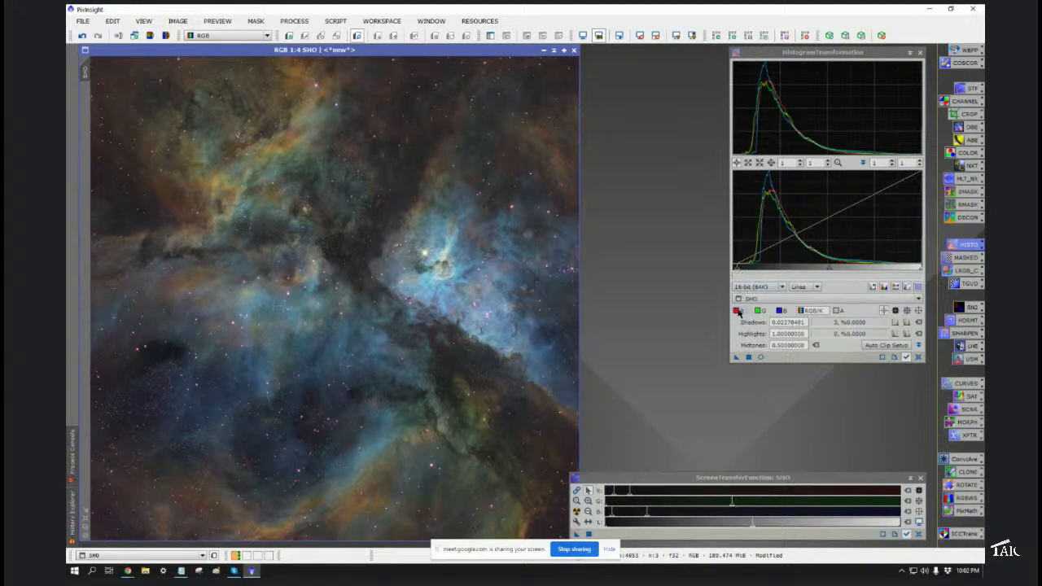
{"action": "left_click_drag", "start_coordinate": [735, 356], "coordinate": [517, 359]}
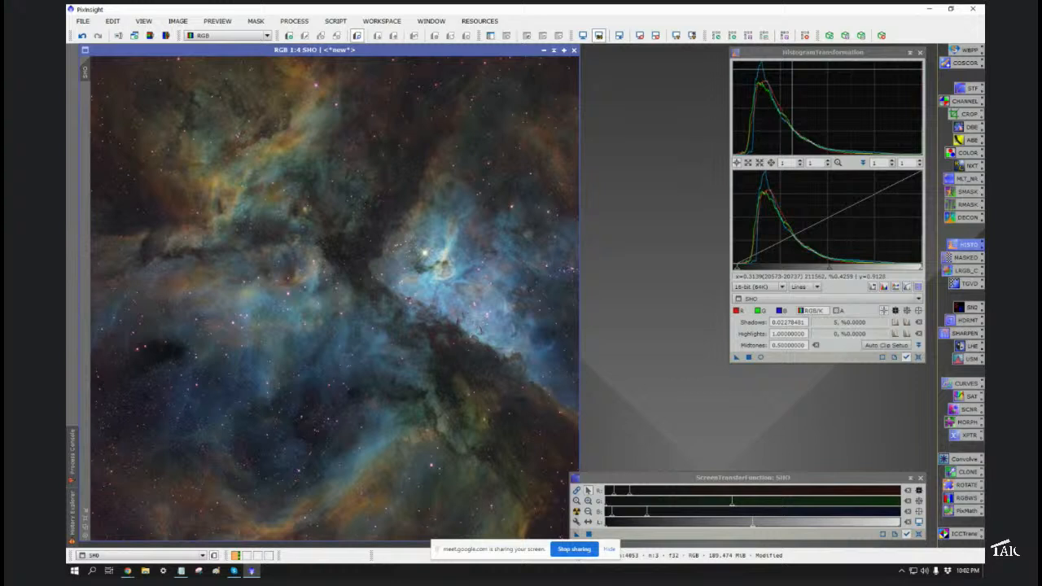
Step: Close HistogramTransformation, examine the stretched SHO image's noise at high magnification, and launch the saved NoiseXTerminator instance
{"action": "left_click", "coordinate": [920, 52]}
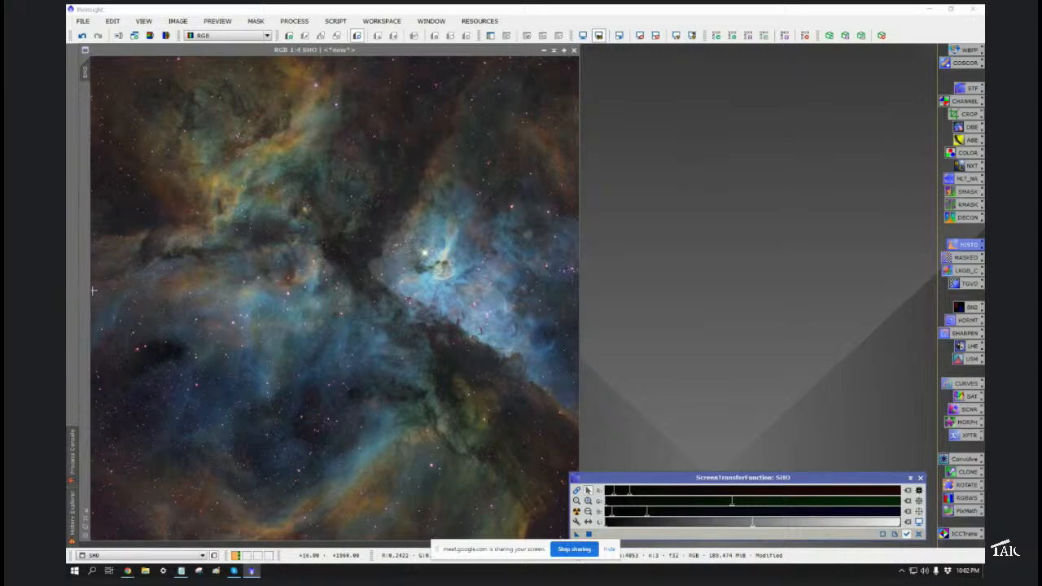
{"action": "scroll", "coordinate": [194, 298], "scroll_direction": "up", "scroll_amount": 3}
{"action": "scroll", "coordinate": [195, 297], "scroll_direction": "up", "scroll_amount": 2}
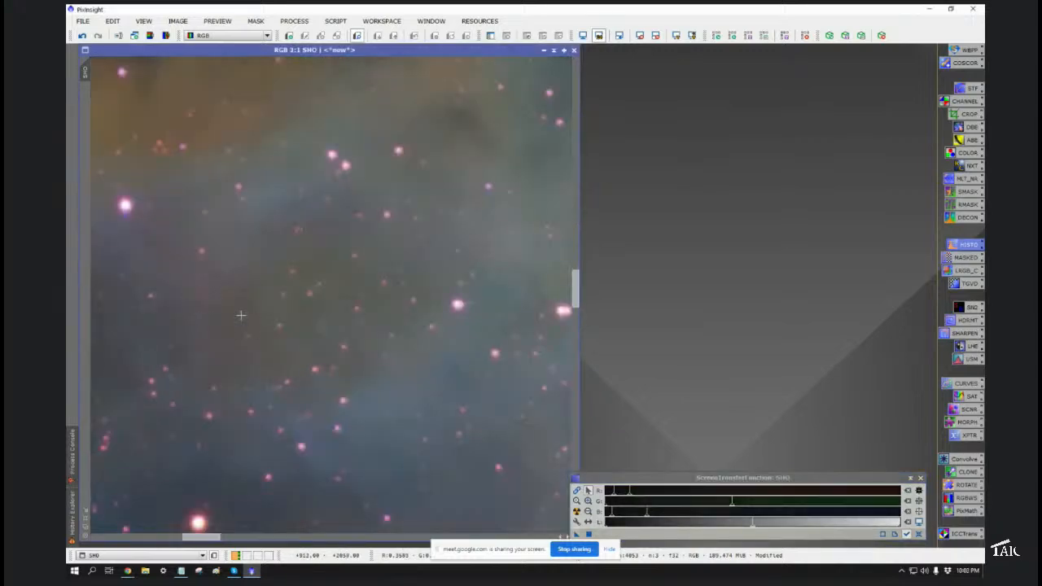
{"action": "scroll", "coordinate": [242, 316], "scroll_direction": "down", "scroll_amount": 5}
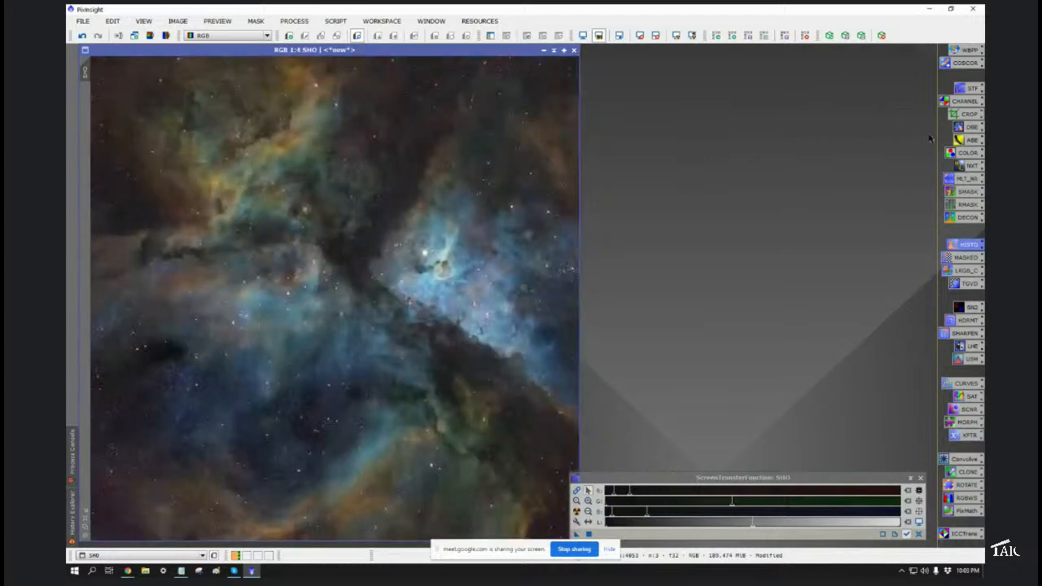
{"action": "right_click", "coordinate": [965, 165]}
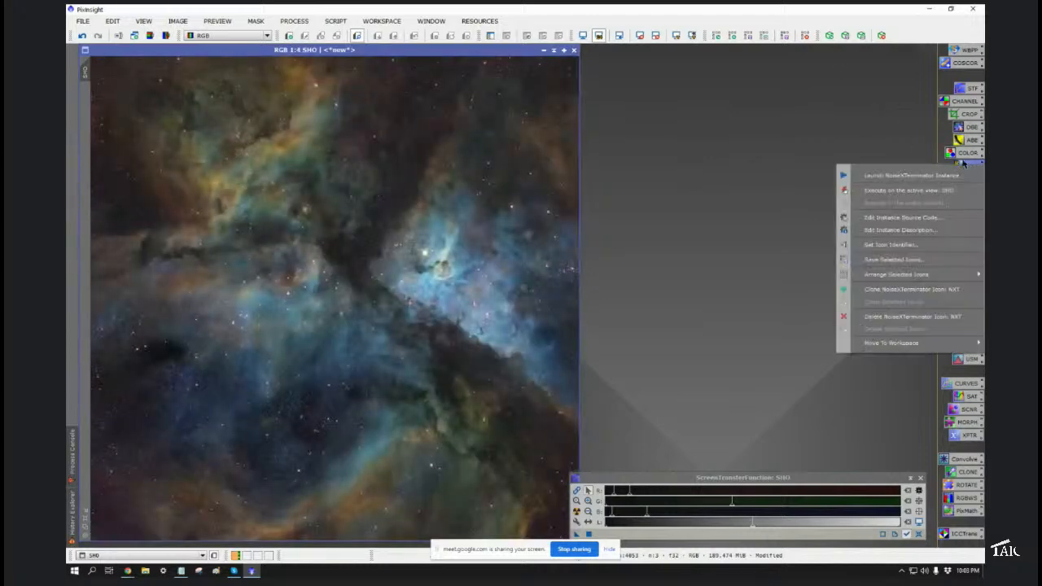
{"action": "left_click", "coordinate": [899, 175]}
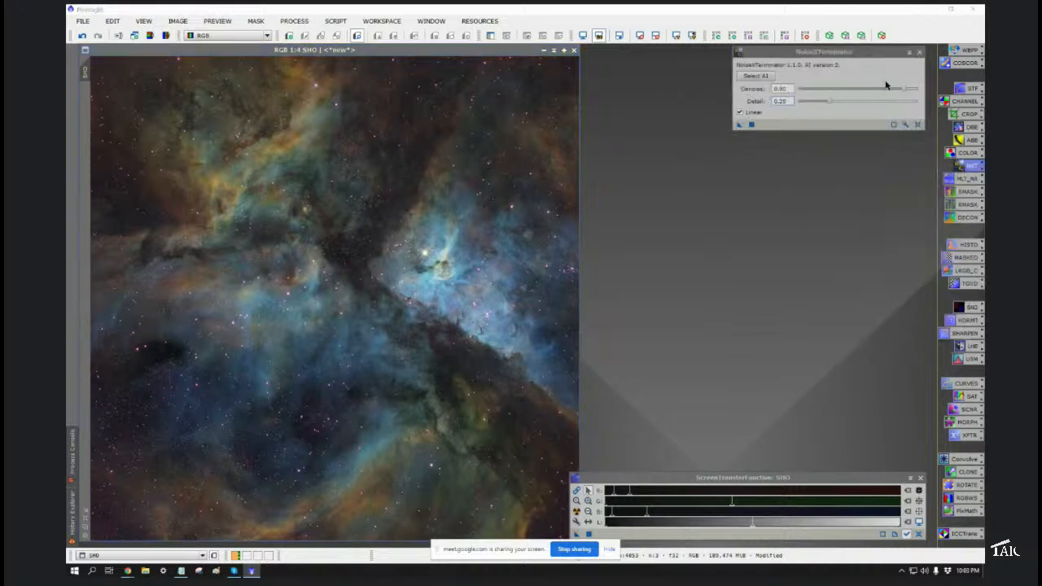
Step: Close NoiseXTerminator and examine the magenta stars in the SHO image at high magnification and in the whole view
{"action": "left_click", "coordinate": [920, 52]}
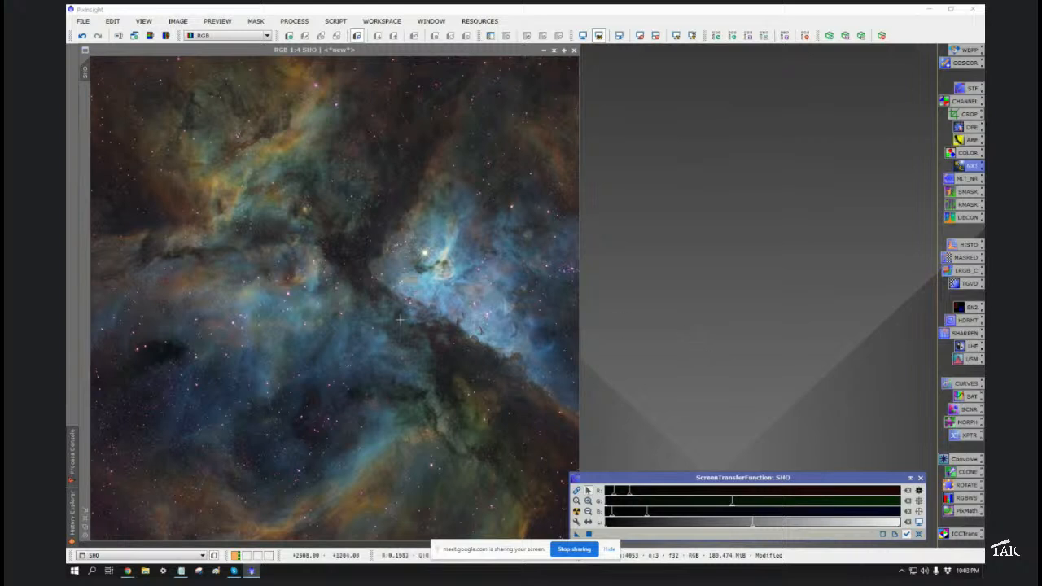
{"action": "scroll", "coordinate": [310, 405], "scroll_direction": "up", "scroll_amount": 4}
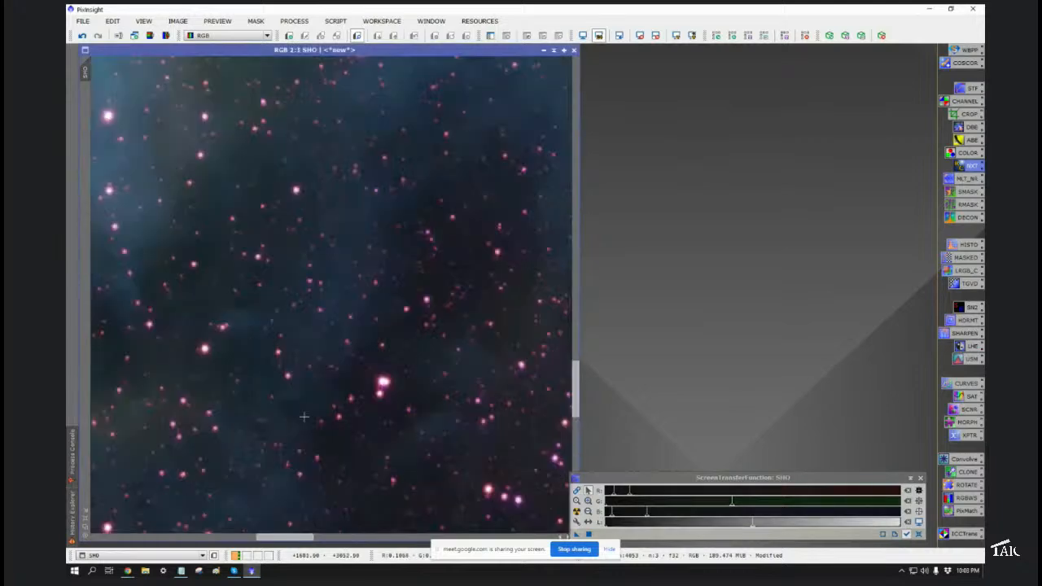
{"action": "scroll", "coordinate": [378, 415], "scroll_direction": "up", "scroll_amount": 1}
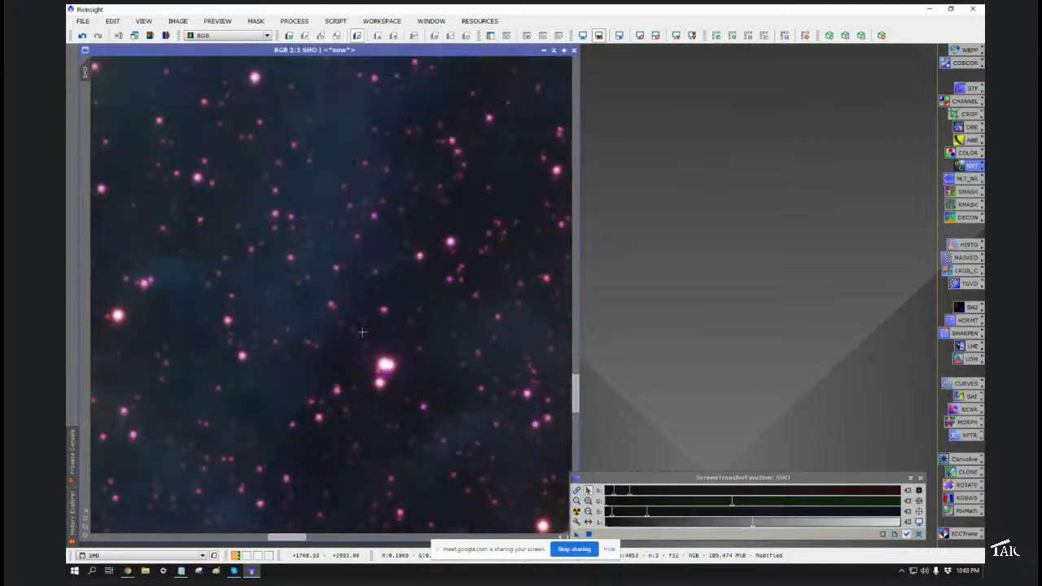
{"action": "scroll", "coordinate": [390, 317], "scroll_direction": "down", "scroll_amount": 1}
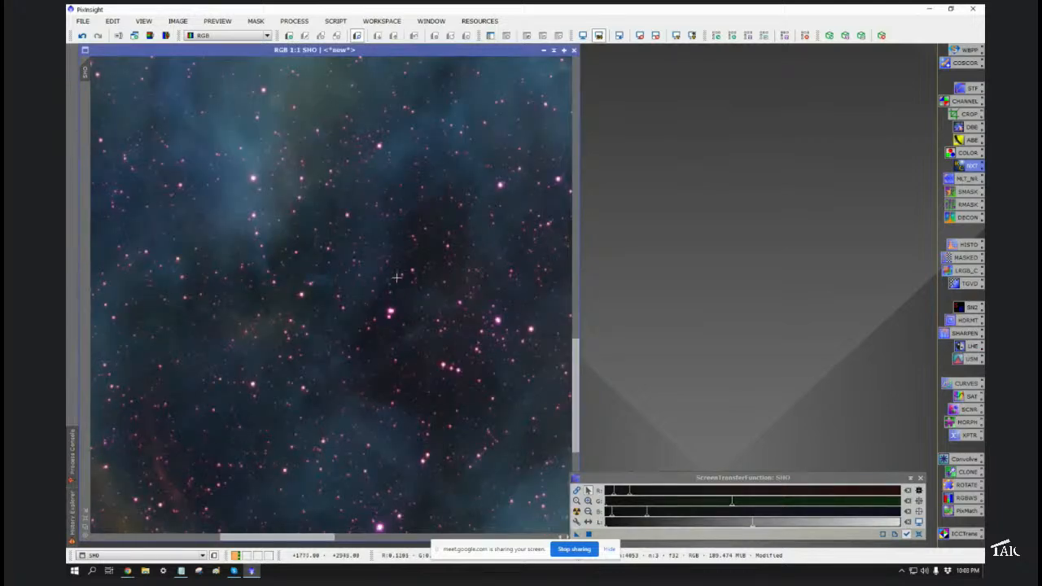
{"action": "scroll", "coordinate": [429, 358], "scroll_direction": "down", "scroll_amount": 4}
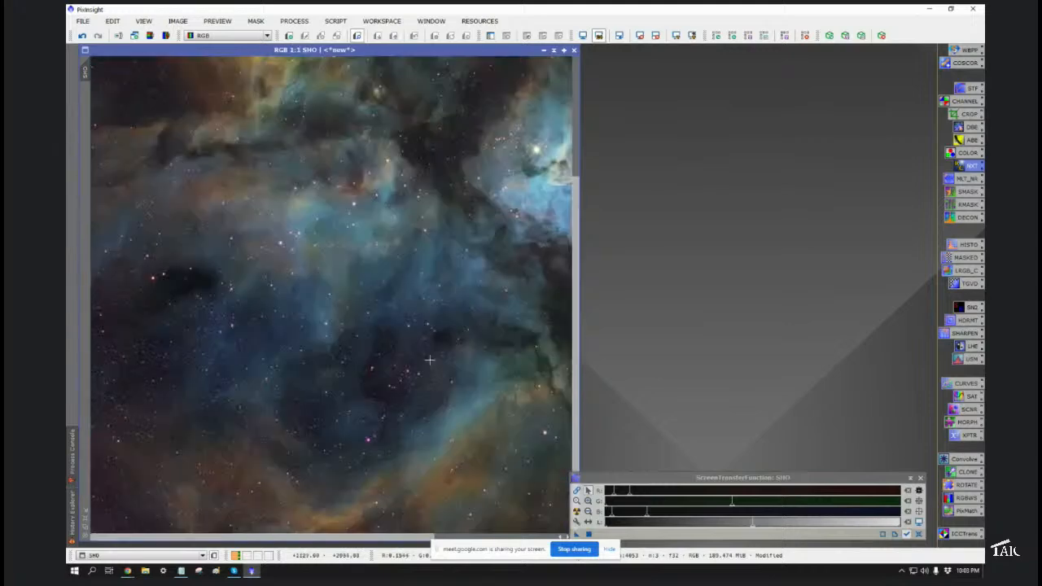
{"action": "scroll", "coordinate": [429, 358], "scroll_direction": "up", "scroll_amount": 1}
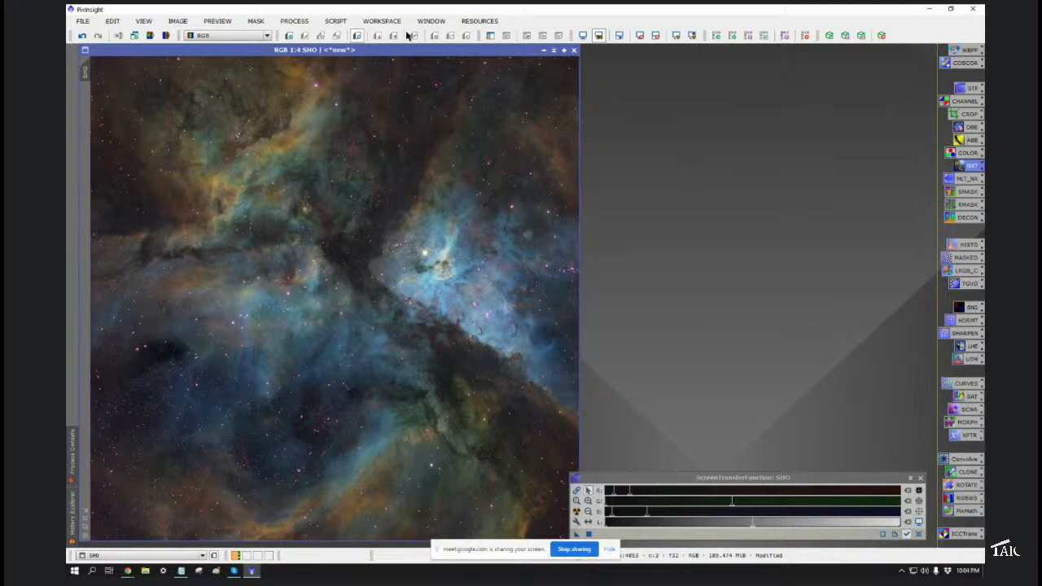
Step: Start the CorrectMagentaStars script with SHO as the target view and no mask view selected
{"action": "right_click", "coordinate": [345, 25]}
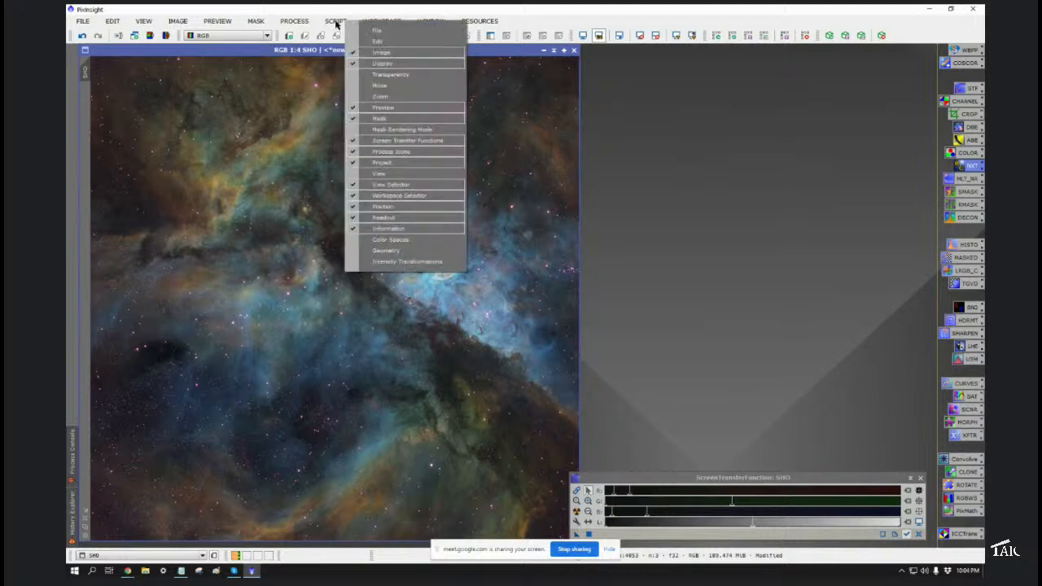
{"action": "left_click", "coordinate": [333, 22]}
{"action": "mouse_move", "coordinate": [356, 148]}
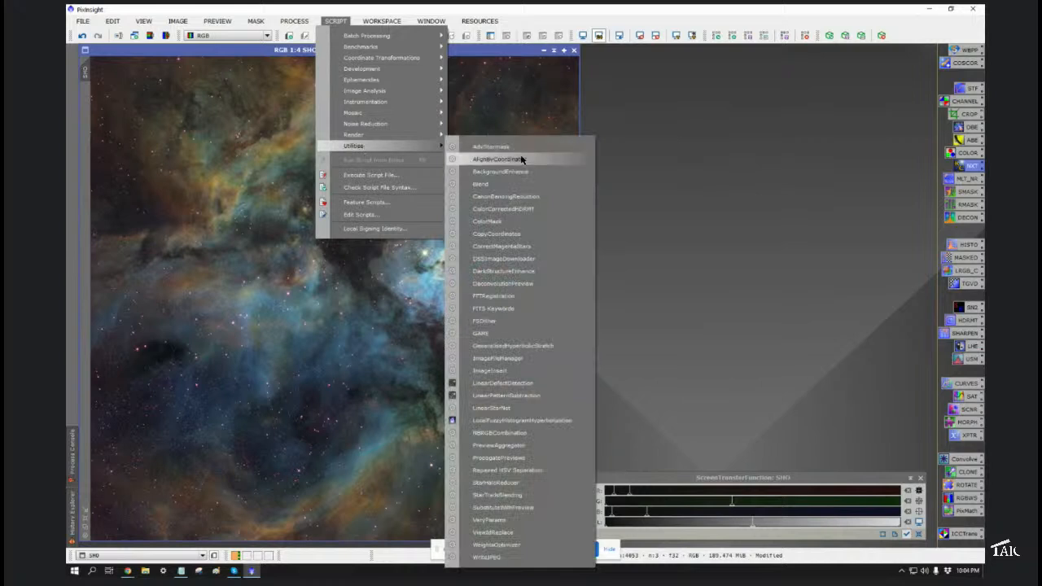
{"action": "left_click", "coordinate": [500, 246]}
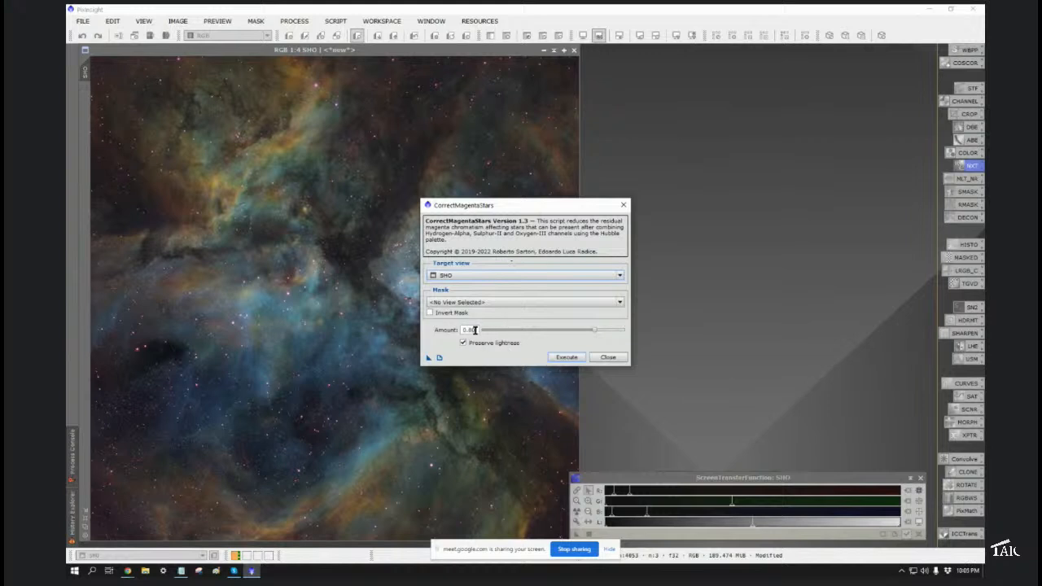
{"action": "left_click_drag", "start_coordinate": [475, 329], "coordinate": [460, 330]}
{"action": "left_click", "coordinate": [491, 305]}
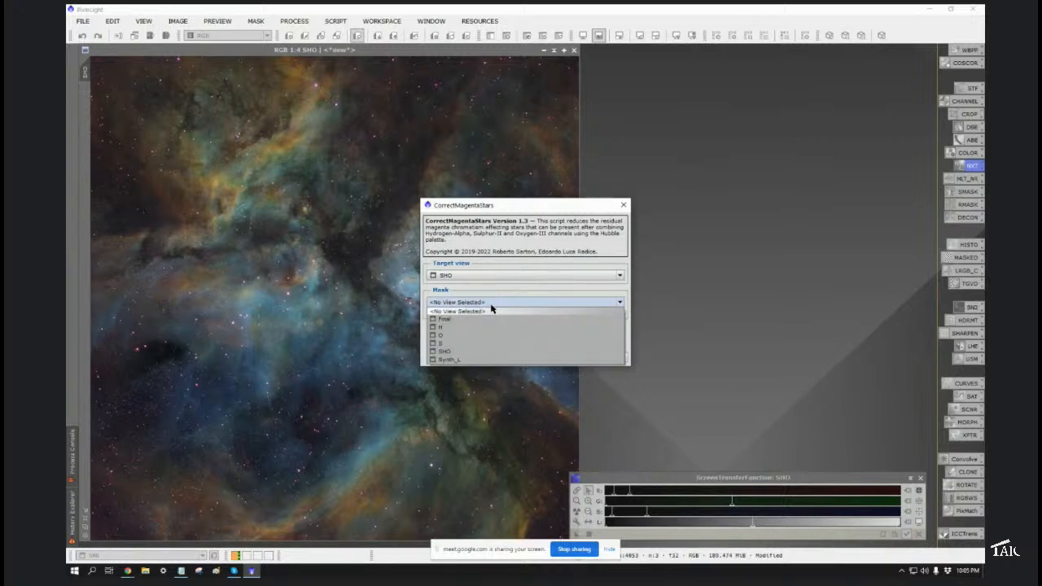
{"action": "left_click", "coordinate": [491, 309]}
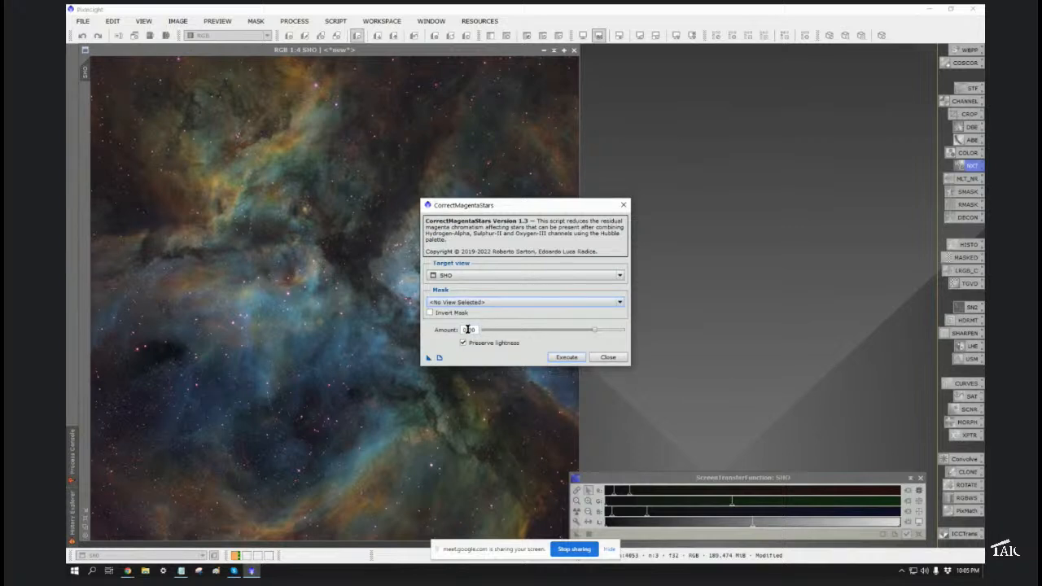
Step: Set the magenta correction amount to 0.5, execute the script on SHO, and close it
{"action": "left_click_drag", "start_coordinate": [467, 329], "coordinate": [478, 329]}
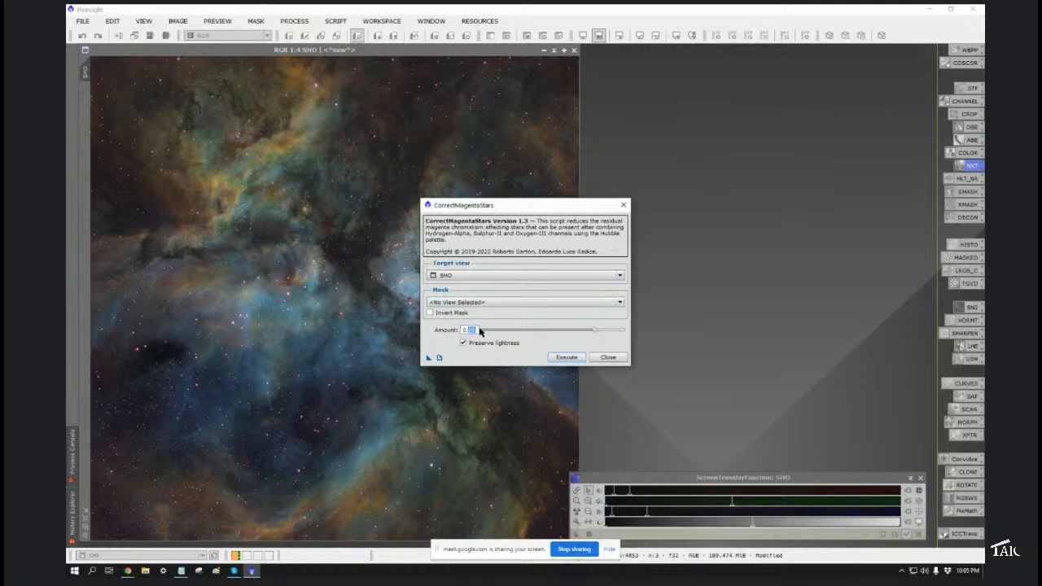
{"action": "type", "text": "5"}
{"action": "left_click", "coordinate": [567, 359]}
{"action": "left_click", "coordinate": [608, 359]}
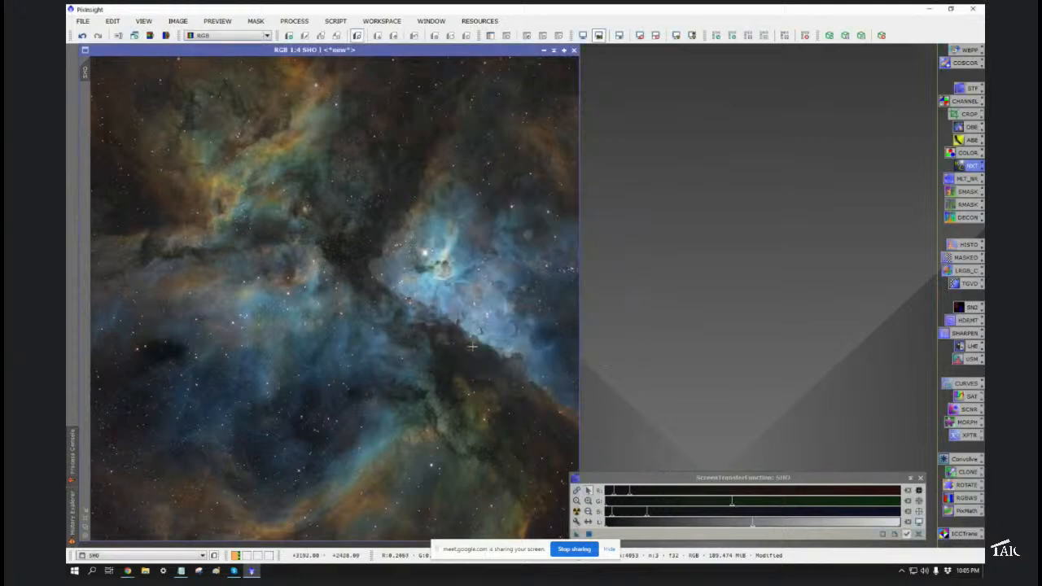
Step: Compare the SHO stars before and after the magenta correction using the history states at high magnification, ending on the final Invert
{"action": "scroll", "coordinate": [391, 324], "scroll_direction": "up", "scroll_amount": 4}
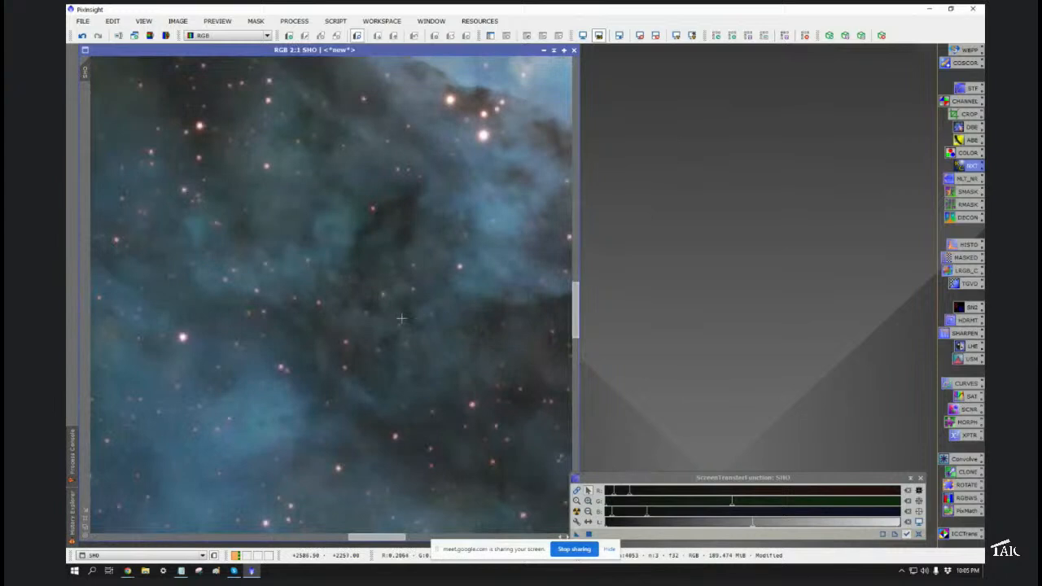
{"action": "key", "text": "ctrl+i"}
{"action": "key", "text": "ctrl+z"}
{"action": "right_click", "coordinate": [90, 72]}
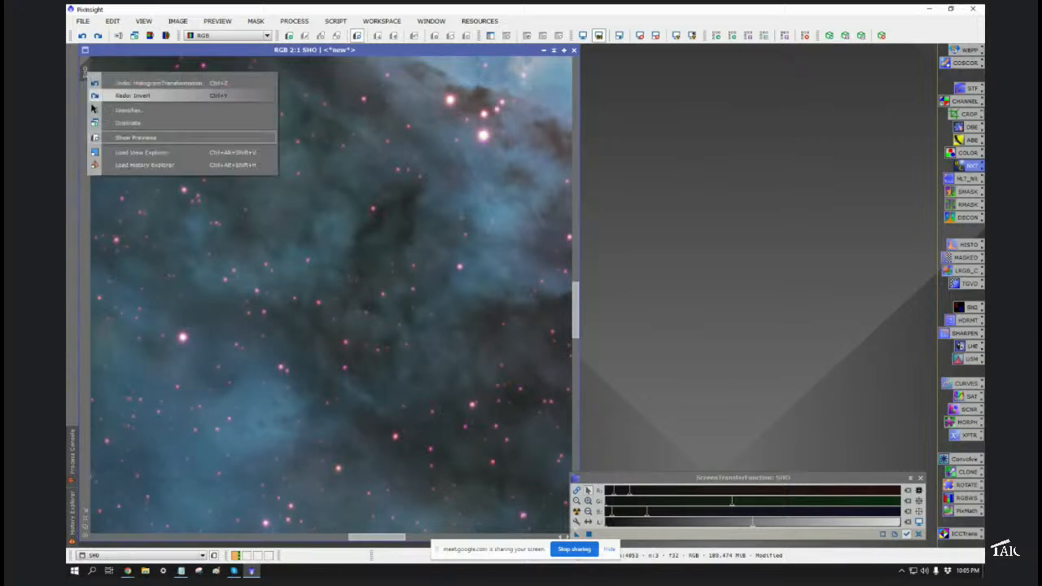
{"action": "left_click", "coordinate": [114, 164]}
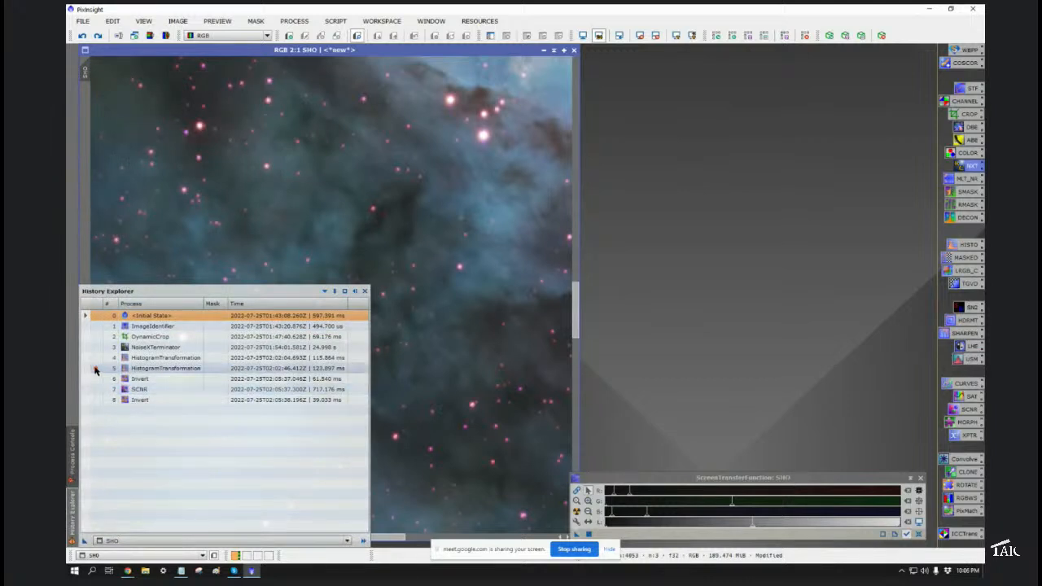
{"action": "left_click", "coordinate": [94, 401]}
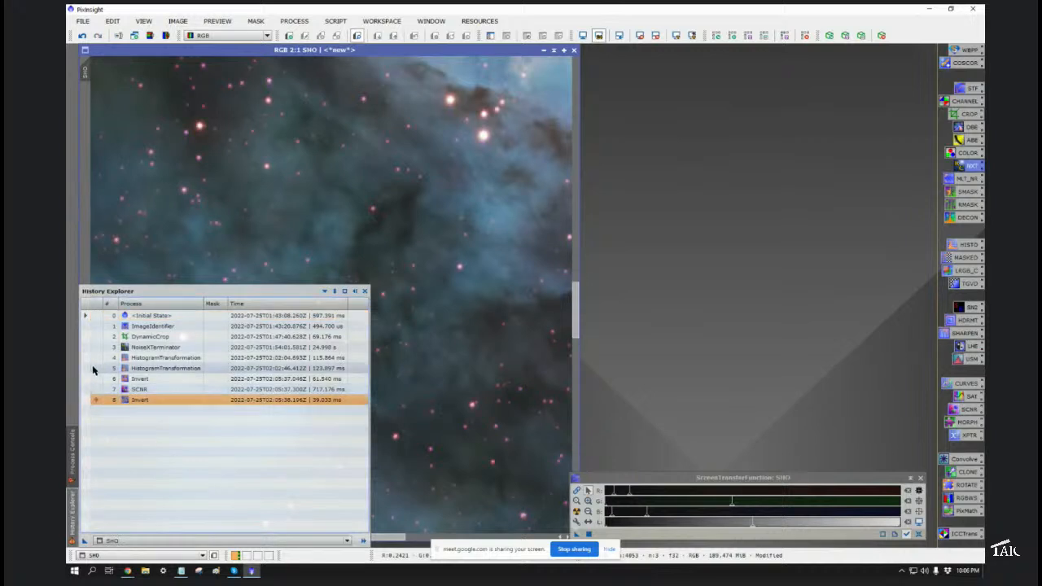
{"action": "left_click", "coordinate": [93, 368]}
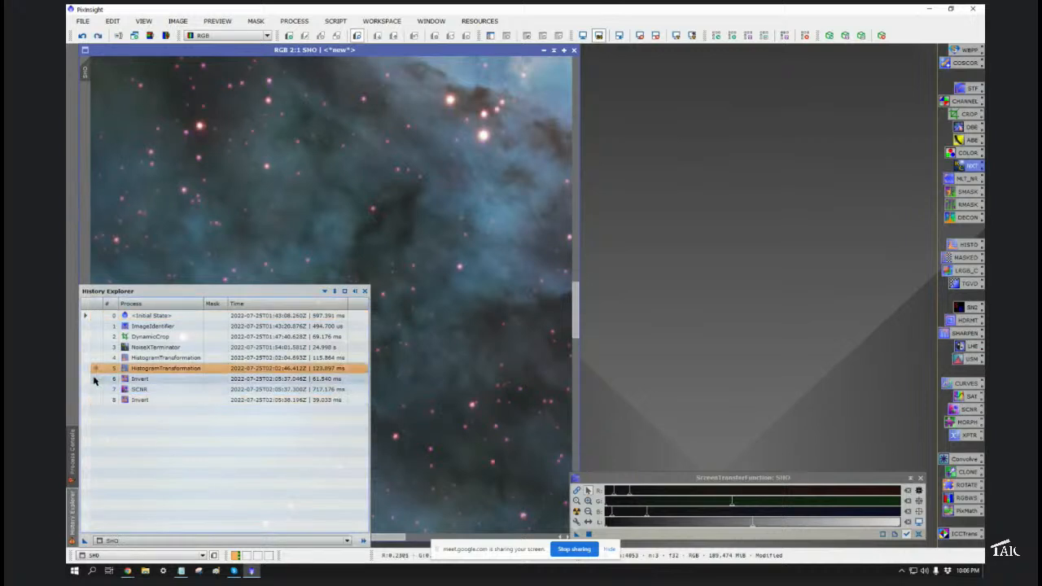
{"action": "left_click", "coordinate": [95, 400]}
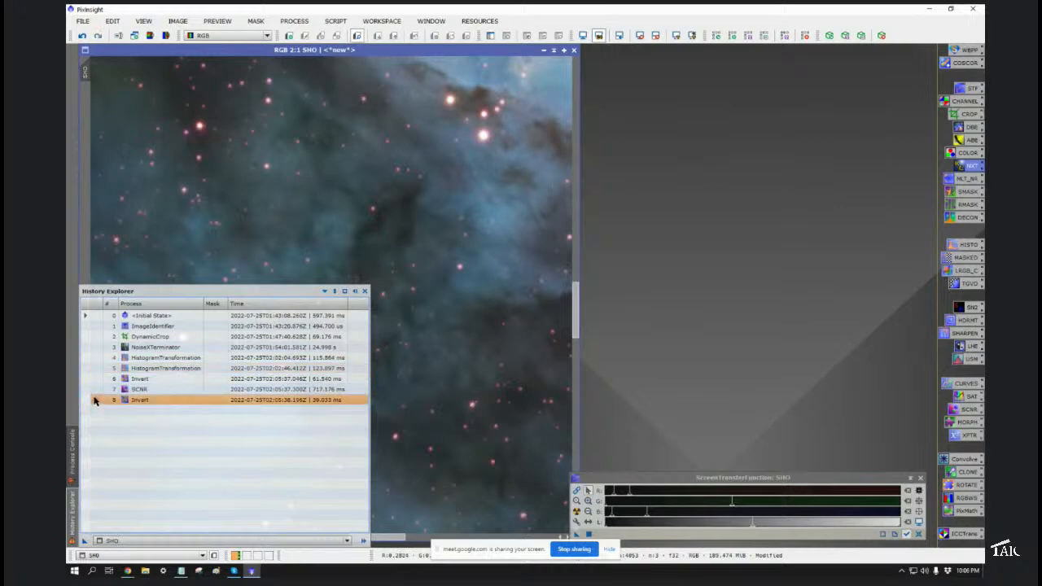
Step: Examine the corrected star colors across the SHO nebula at several magnifications
{"action": "scroll", "coordinate": [426, 380], "scroll_direction": "down", "scroll_amount": 4}
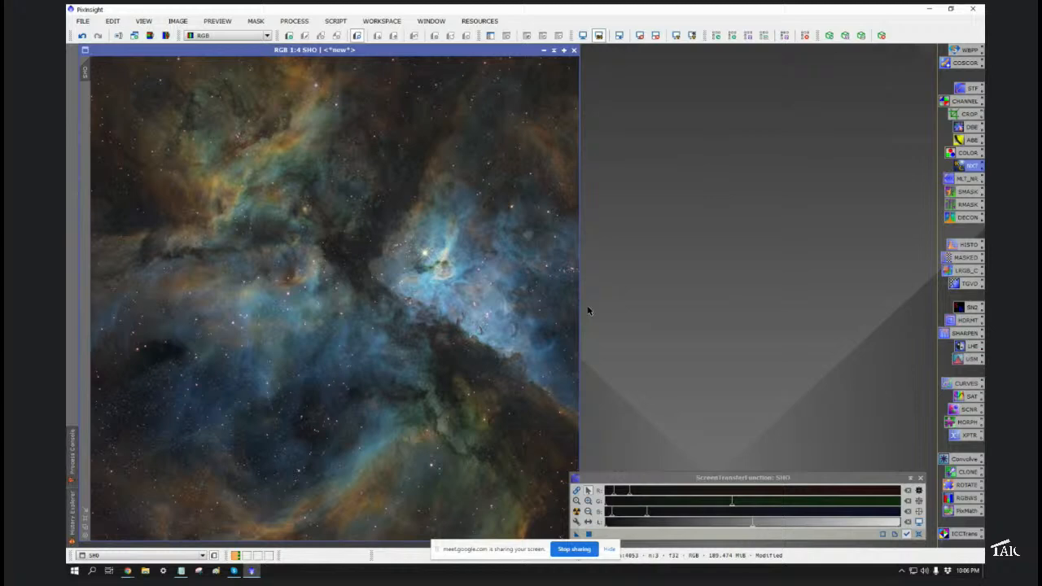
{"action": "scroll", "coordinate": [313, 321], "scroll_direction": "up", "scroll_amount": 2}
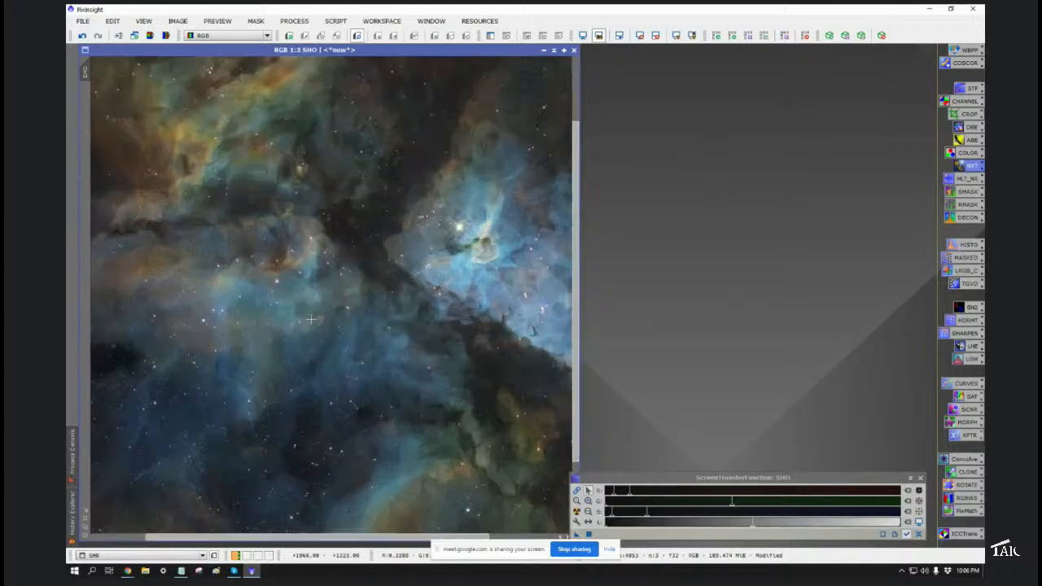
{"action": "scroll", "coordinate": [312, 320], "scroll_direction": "up", "scroll_amount": 1}
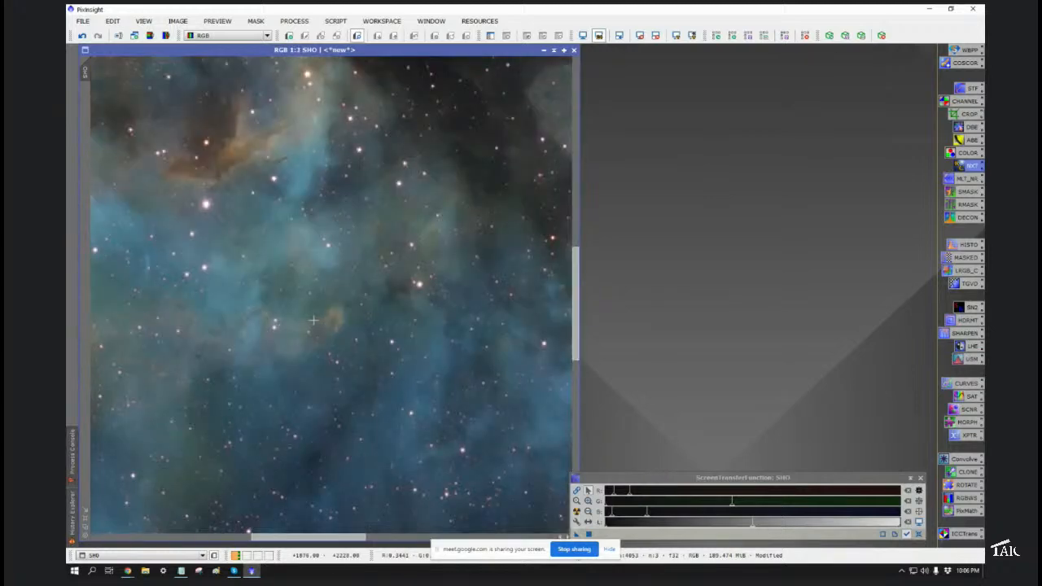
{"action": "scroll", "coordinate": [312, 321], "scroll_direction": "down", "scroll_amount": 3}
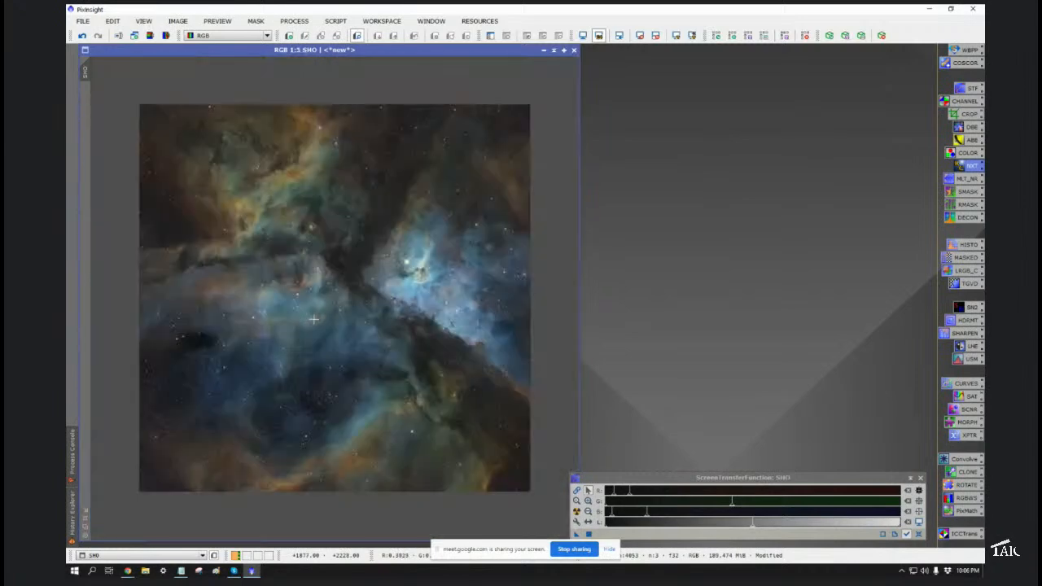
{"action": "scroll", "coordinate": [314, 318], "scroll_direction": "up", "scroll_amount": 1}
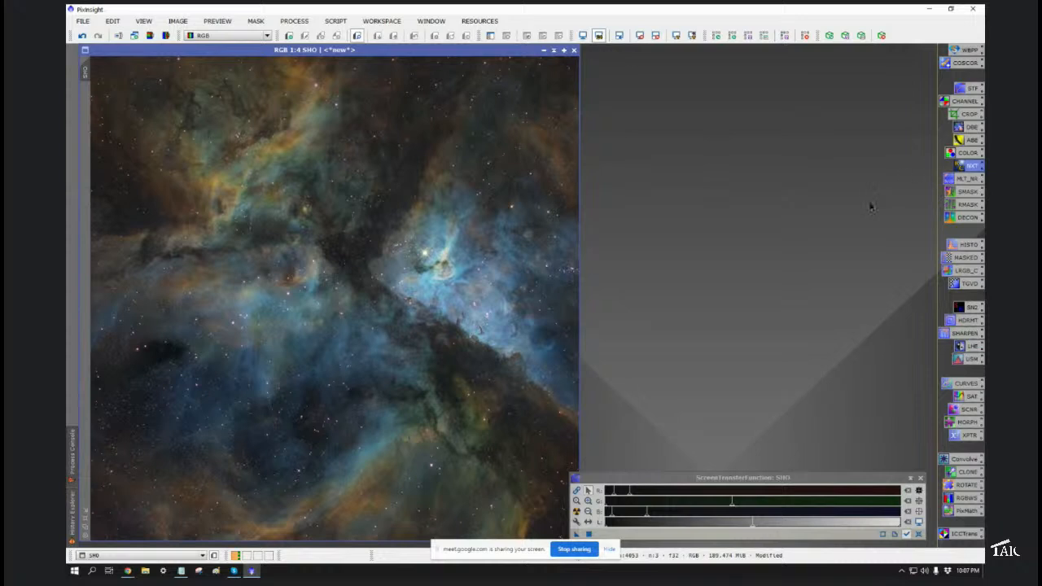
Step: Run StarNet2 on SHO with stride 256 and star mask creation enabled, and place the star mask beside the starless image
{"action": "right_click", "coordinate": [961, 307]}
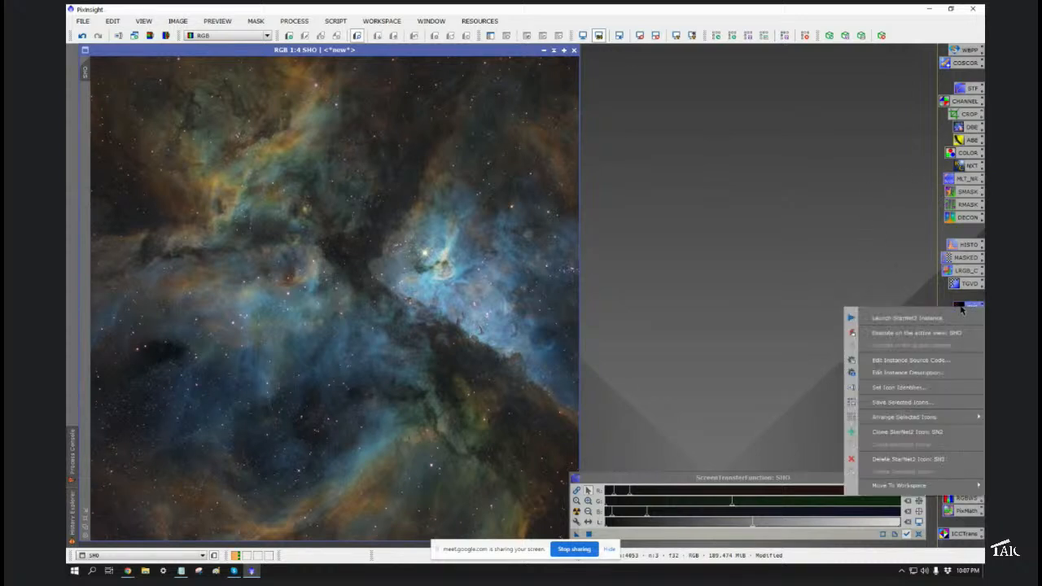
{"action": "left_click", "coordinate": [882, 320]}
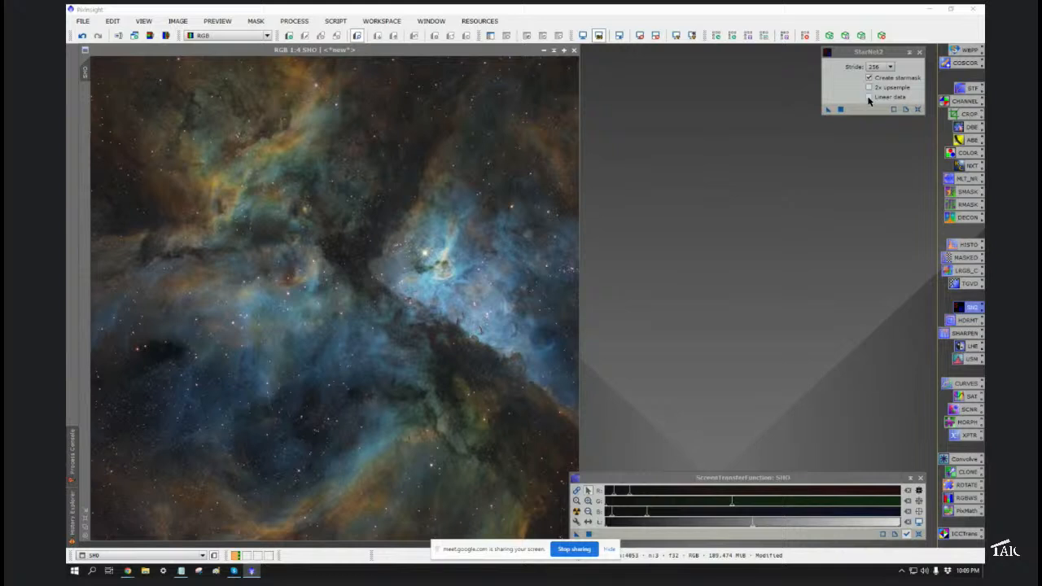
{"action": "left_click_drag", "start_coordinate": [828, 109], "coordinate": [340, 295]}
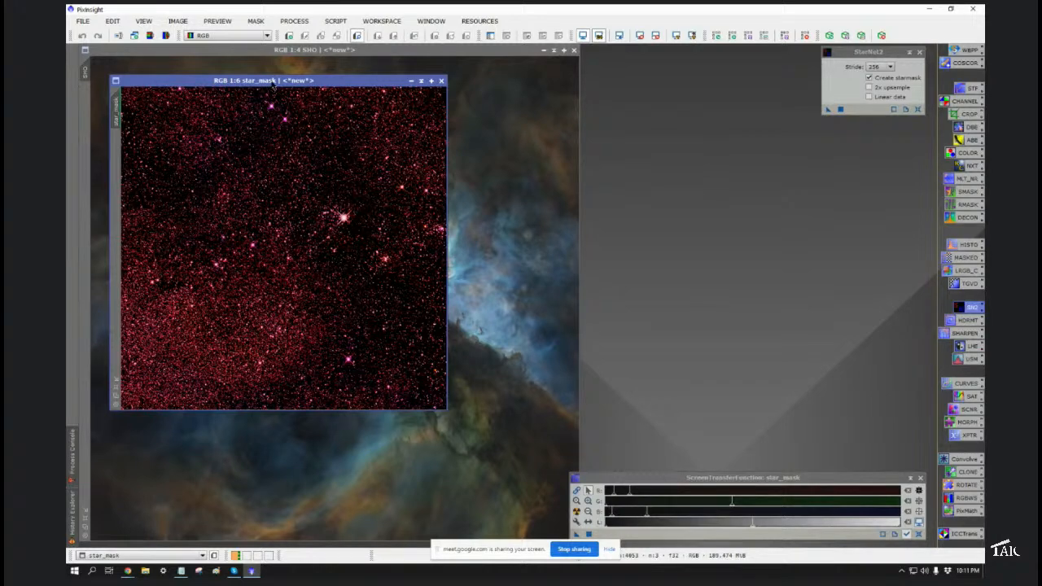
{"action": "left_click_drag", "start_coordinate": [273, 82], "coordinate": [746, 50]}
{"action": "left_click", "coordinate": [919, 52]}
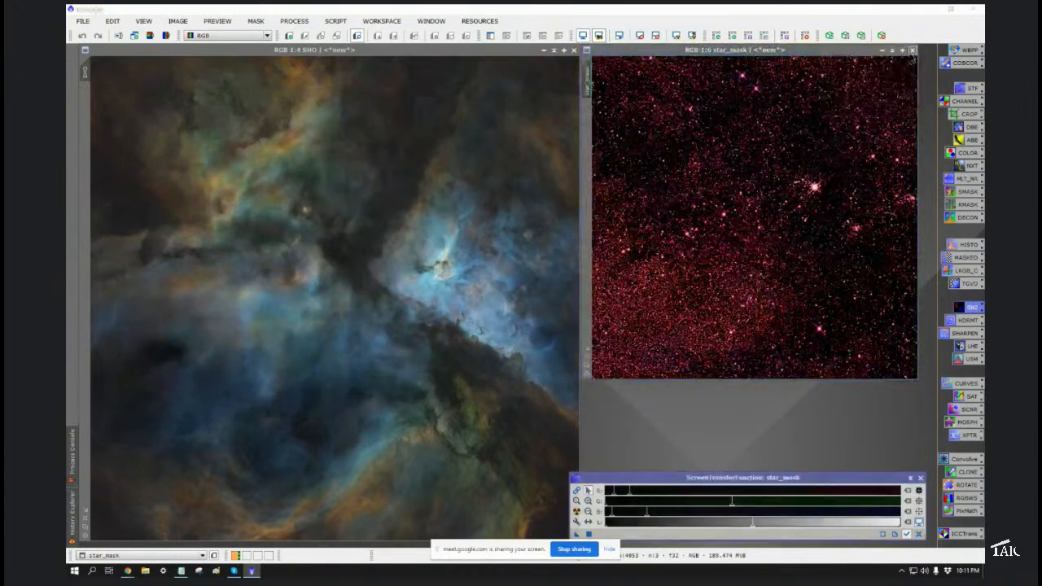
Step: Disable the screen stretch on star_mask and examine the extracted stars at high magnification
{"action": "left_click", "coordinate": [784, 50]}
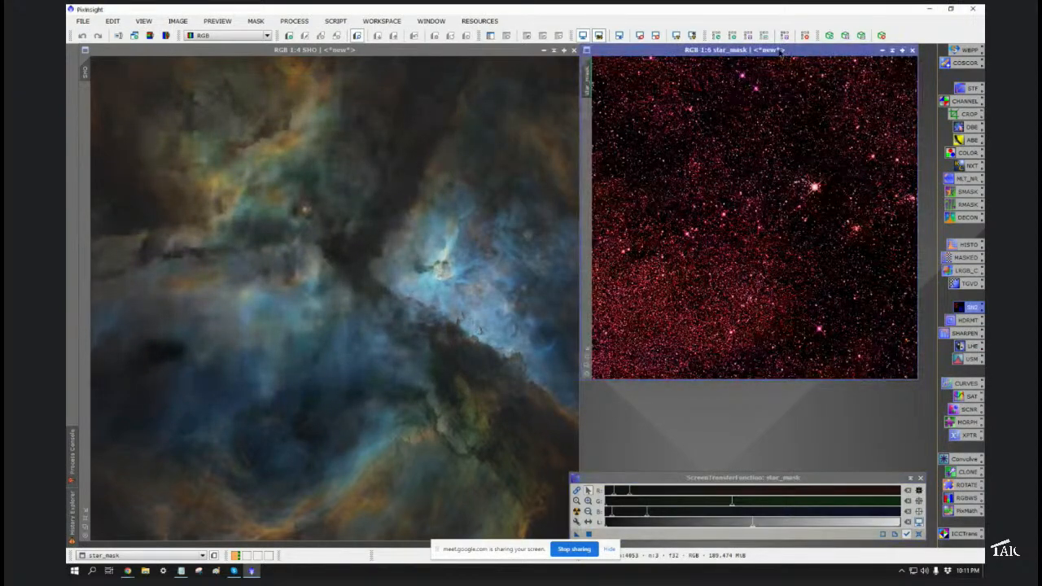
{"action": "key", "text": "ctrl+F12"}
{"action": "mouse_move", "coordinate": [593, 93]}
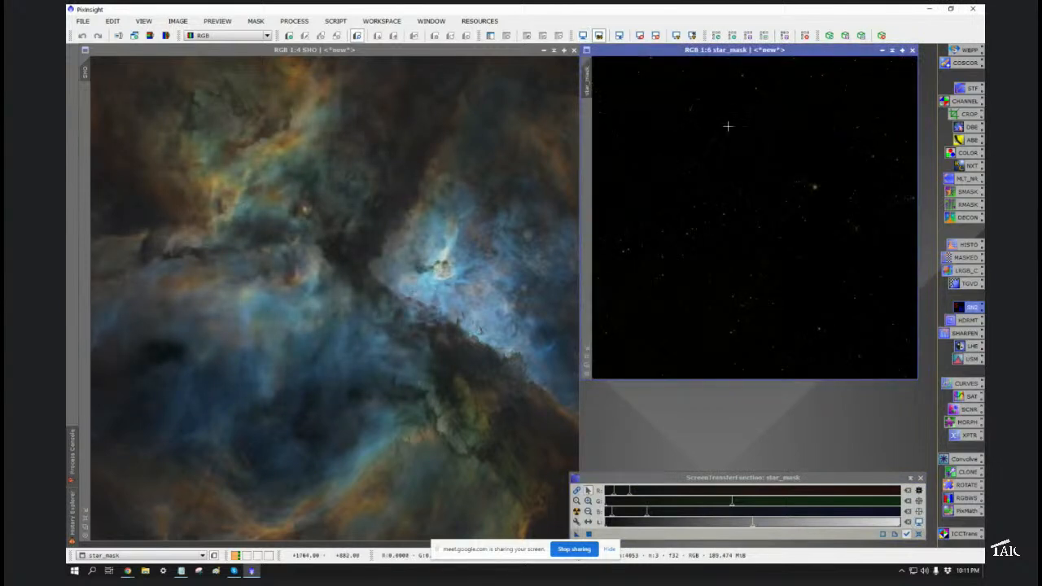
{"action": "scroll", "coordinate": [720, 183], "scroll_direction": "up", "scroll_amount": 6}
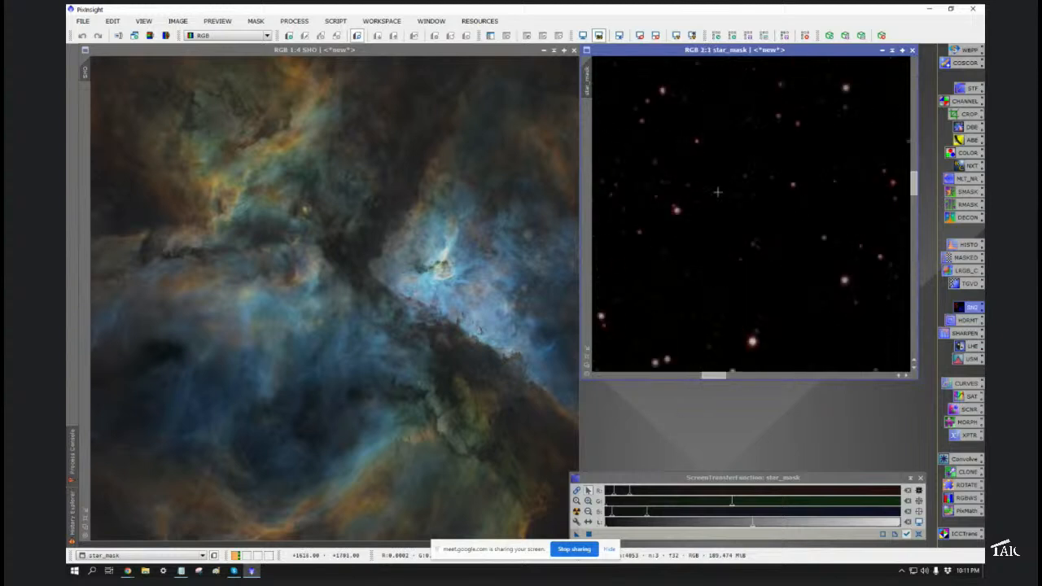
{"action": "scroll", "coordinate": [705, 238], "scroll_direction": "down", "scroll_amount": 4}
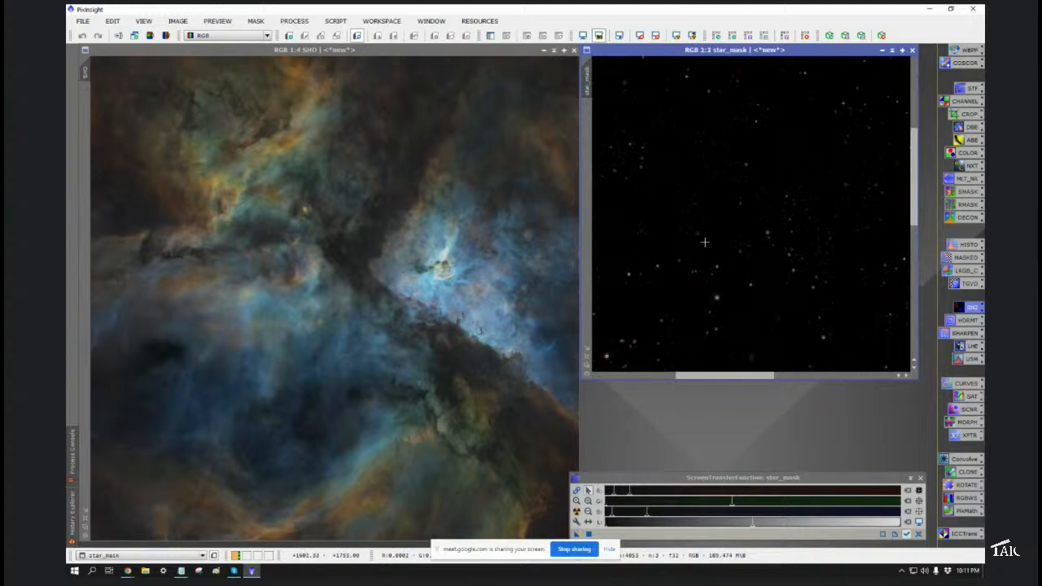
{"action": "scroll", "coordinate": [706, 237], "scroll_direction": "down", "scroll_amount": 2}
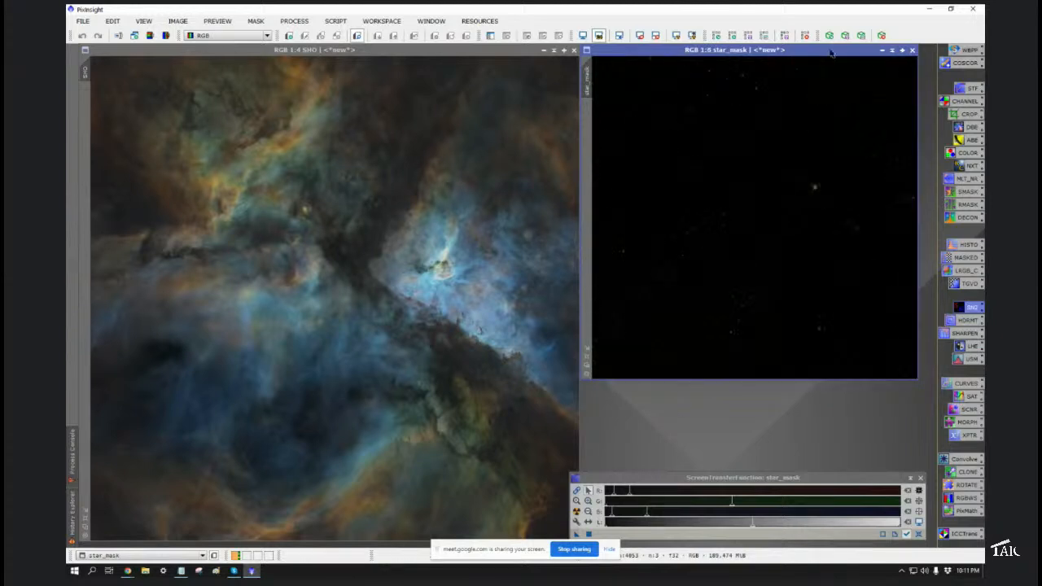
Step: Shade the star_mask window beside the SHO image and make SHO the active view
{"action": "left_click", "coordinate": [892, 51]}
{"action": "left_click_drag", "start_coordinate": [712, 214], "coordinate": [622, 49]}
{"action": "left_click", "coordinate": [502, 50]}
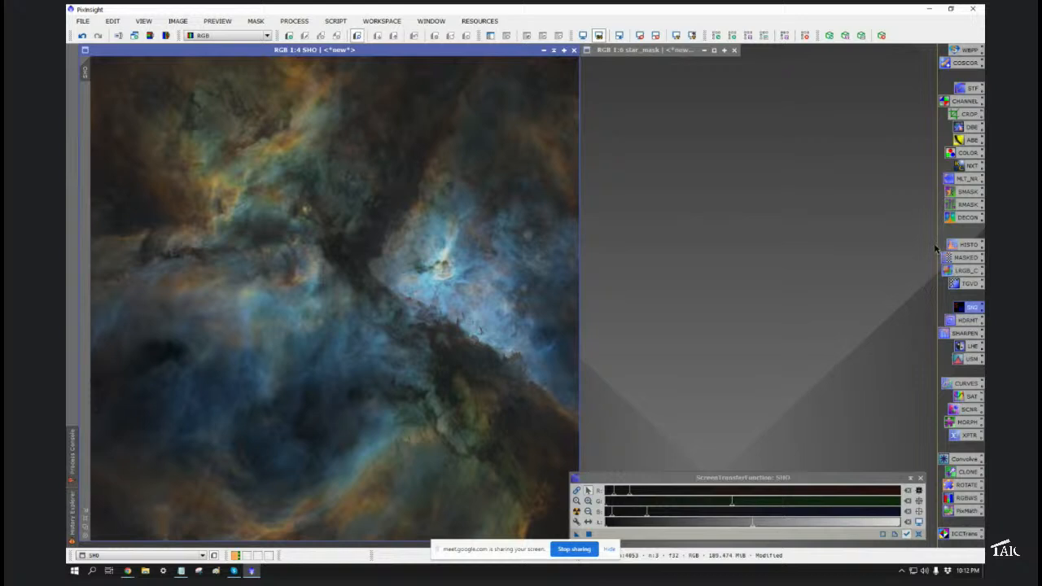
Step: Load the saved CurvesTransformation, display only its saturation curve, and start a real-time preview on SHO
{"action": "right_click", "coordinate": [943, 388]}
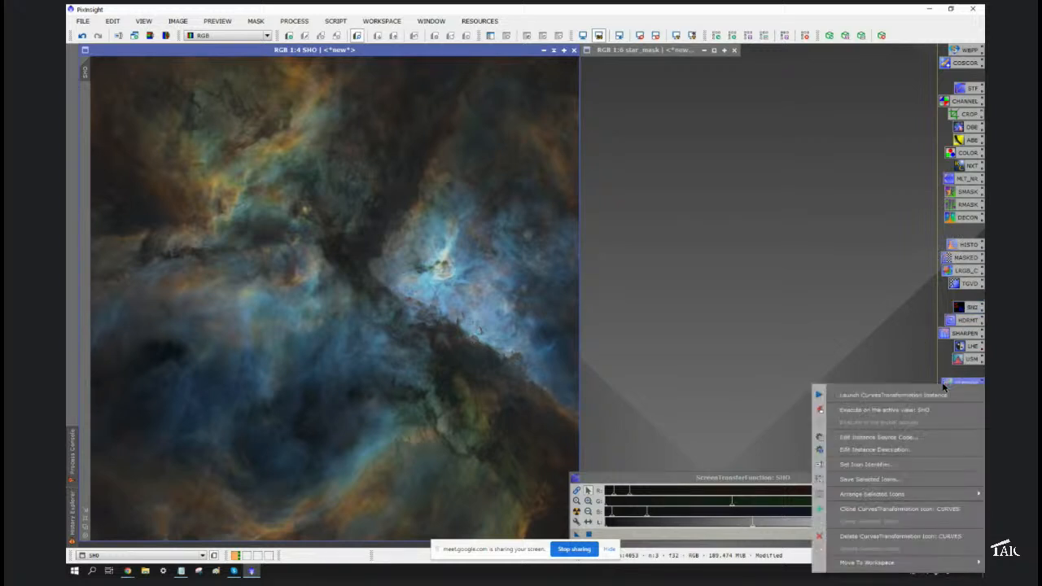
{"action": "left_click", "coordinate": [888, 397]}
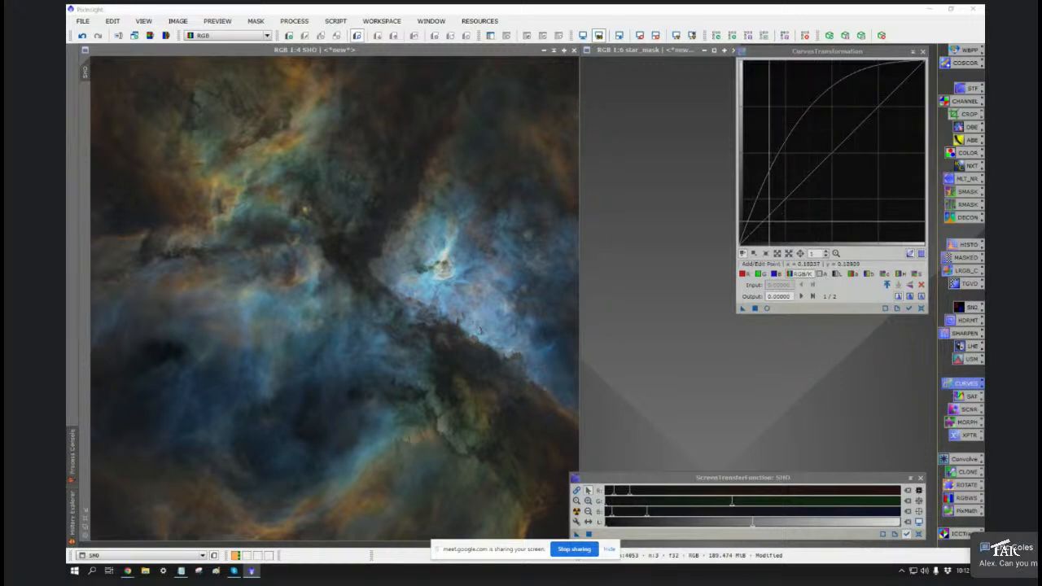
{"action": "left_click", "coordinate": [914, 276]}
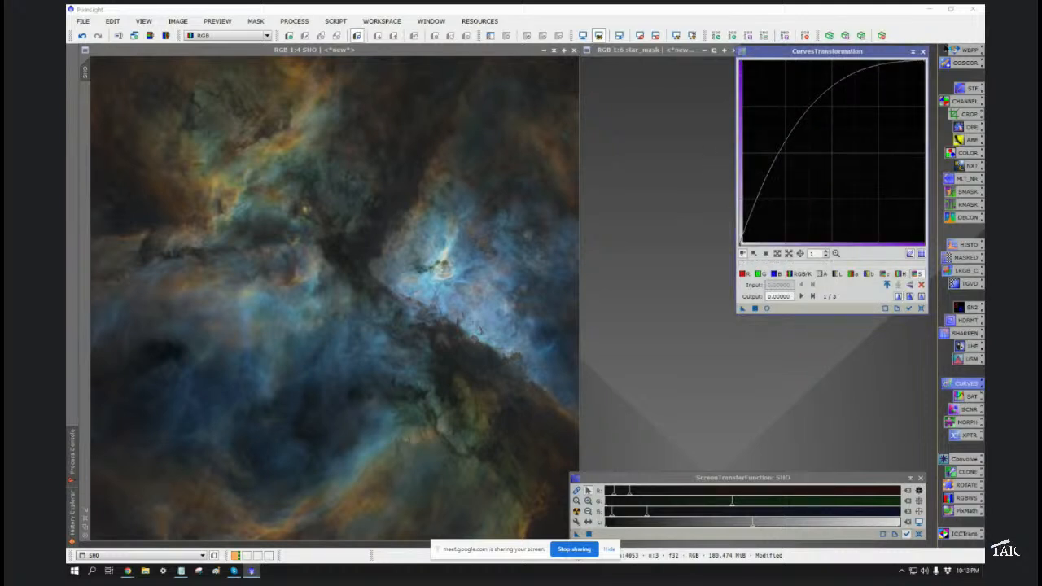
{"action": "left_click", "coordinate": [840, 277]}
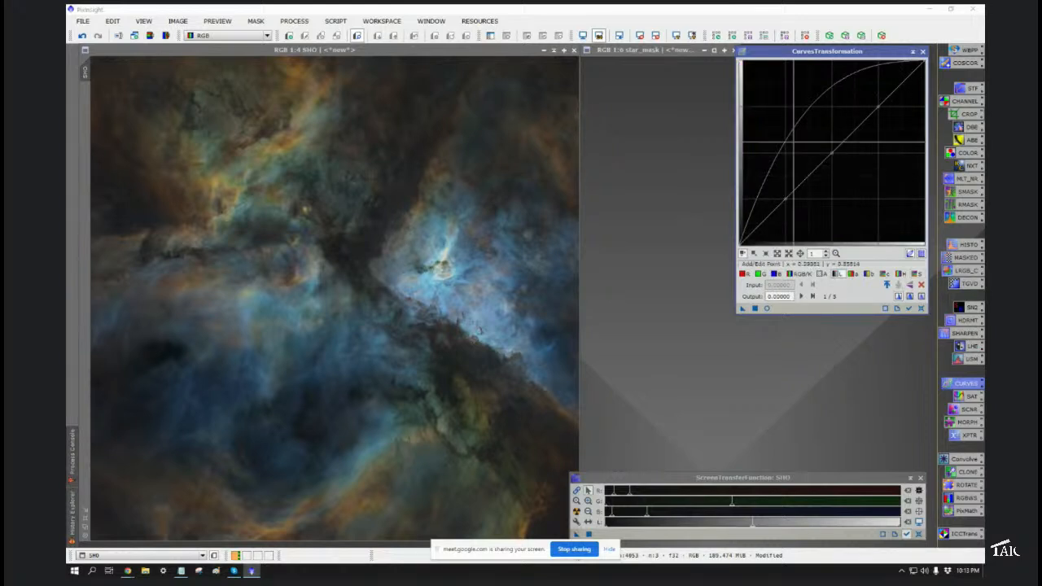
{"action": "left_click", "coordinate": [908, 255]}
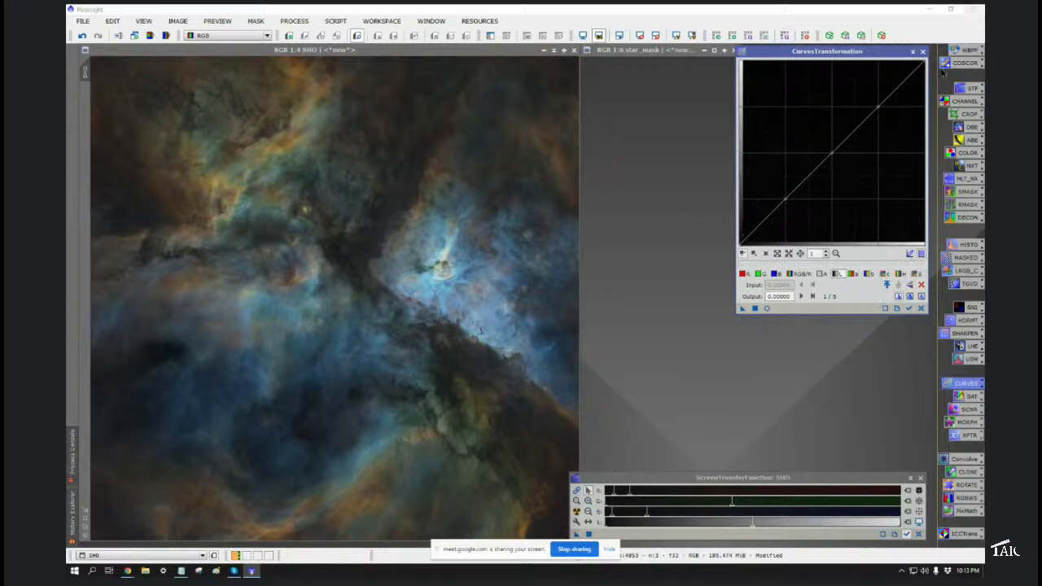
{"action": "left_click", "coordinate": [916, 274]}
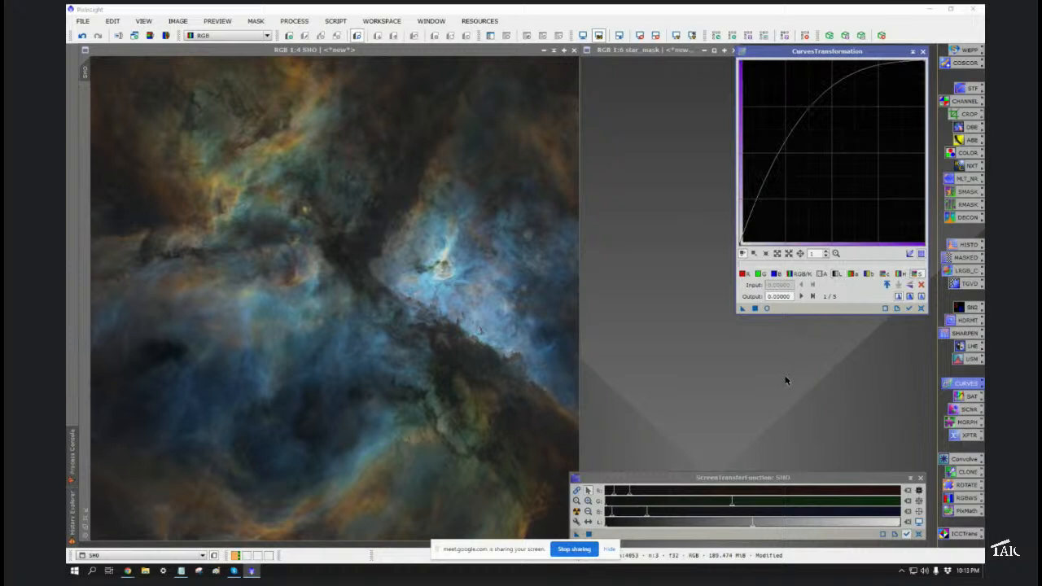
{"action": "left_click", "coordinate": [908, 307]}
{"action": "left_click", "coordinate": [766, 309]}
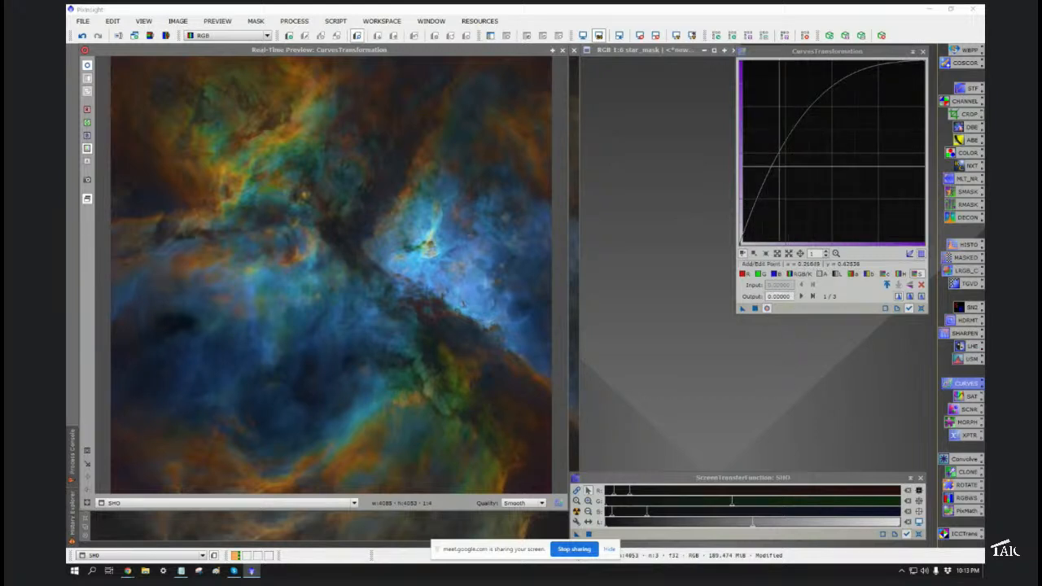
Step: Set the output of the saturation curve's second point to 0.0050 after trying 0.0037
{"action": "left_click", "coordinate": [802, 297]}
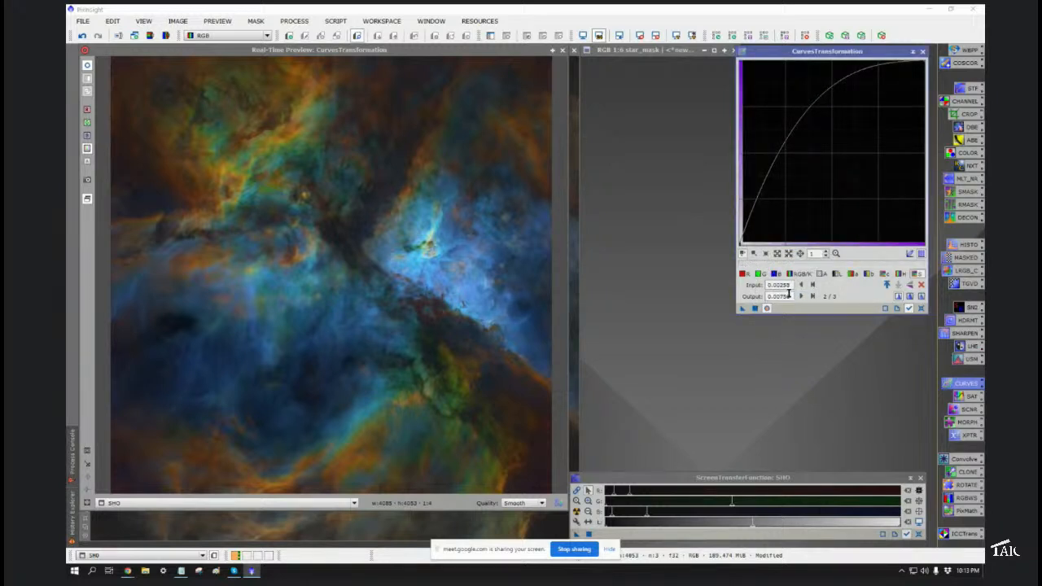
{"action": "left_click_drag", "start_coordinate": [790, 296], "coordinate": [778, 296]}
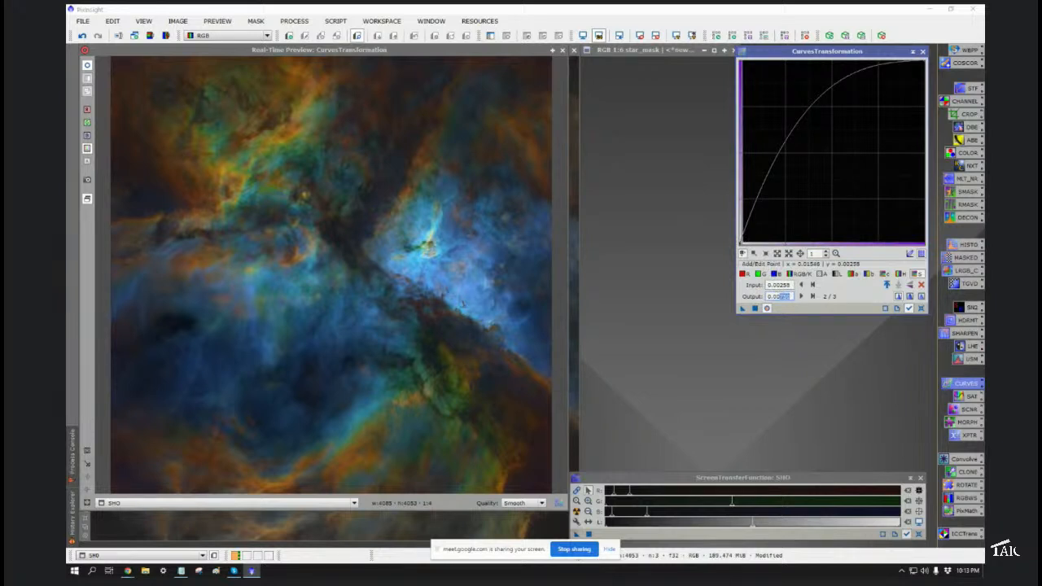
{"action": "left_click_drag", "start_coordinate": [778, 296], "coordinate": [788, 297]}
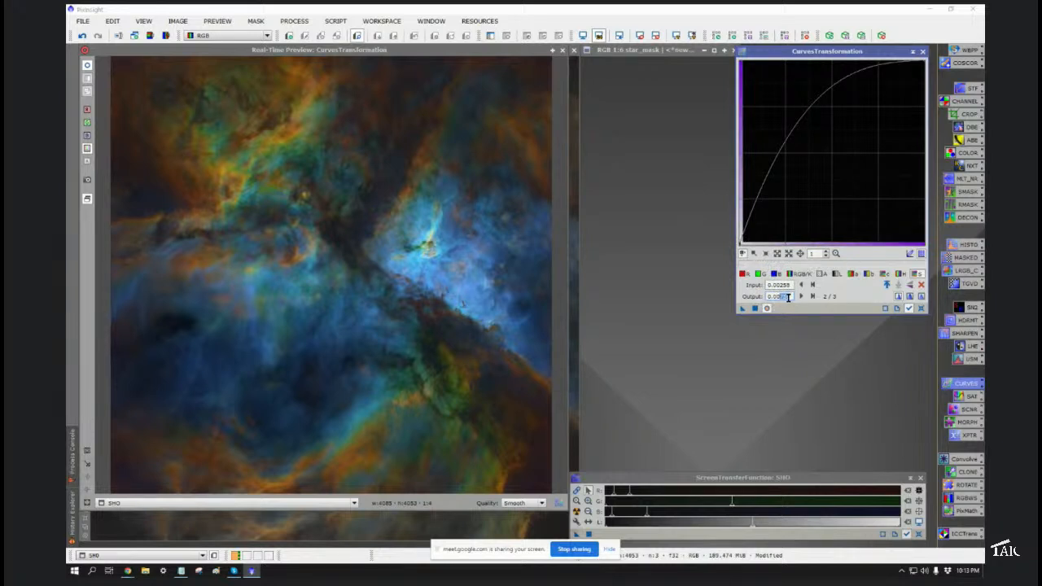
{"action": "type", "text": "37"}
{"action": "key", "text": "Return"}
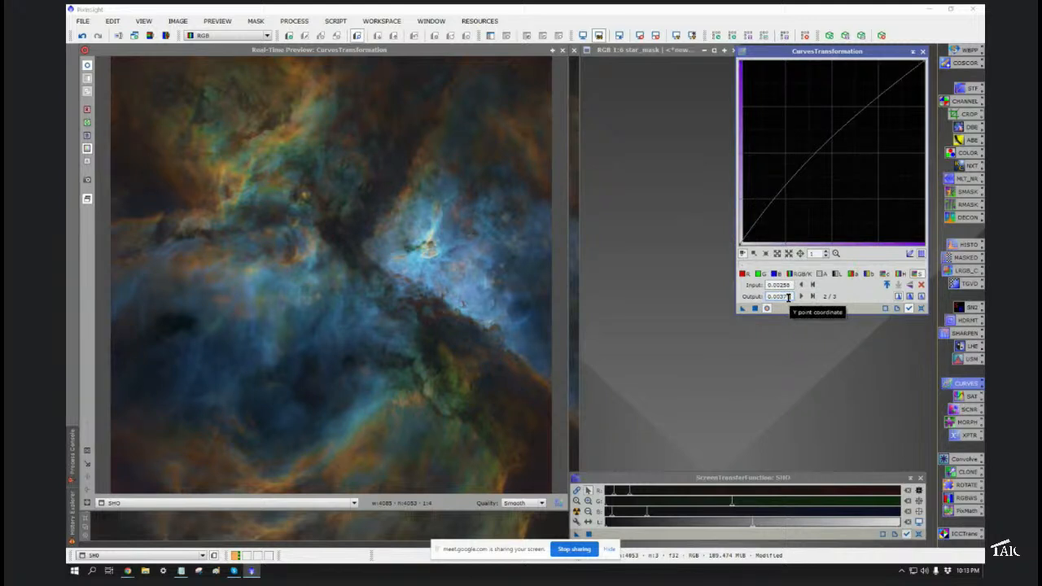
{"action": "type", "text": "50"}
{"action": "key", "text": "Return"}
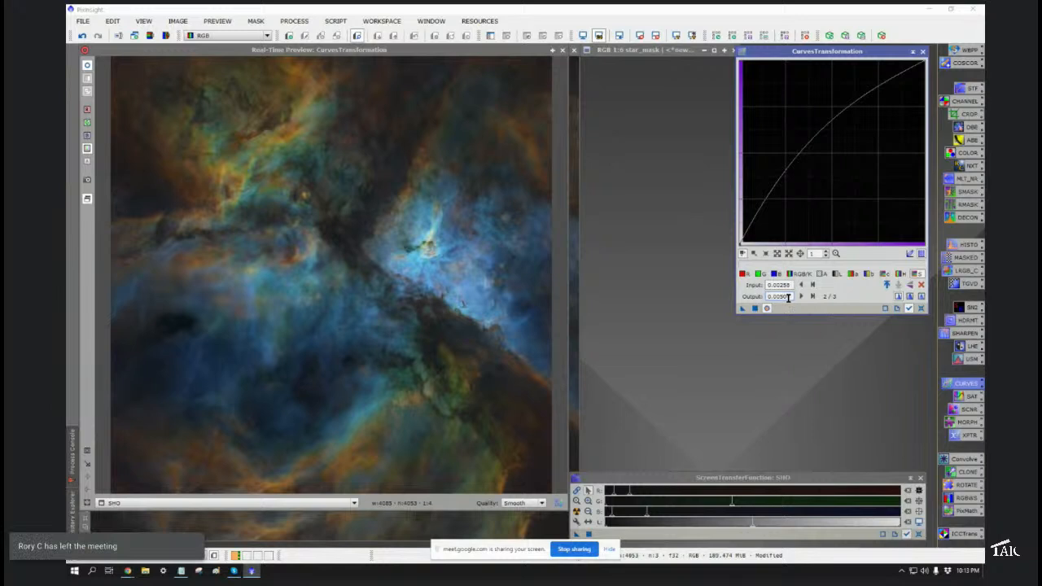
Step: Try an output of 0.0045 for the second saturation point, and return it to 0.00500
{"action": "left_click_drag", "start_coordinate": [798, 298], "coordinate": [778, 297]}
{"action": "type", "text": "4"}
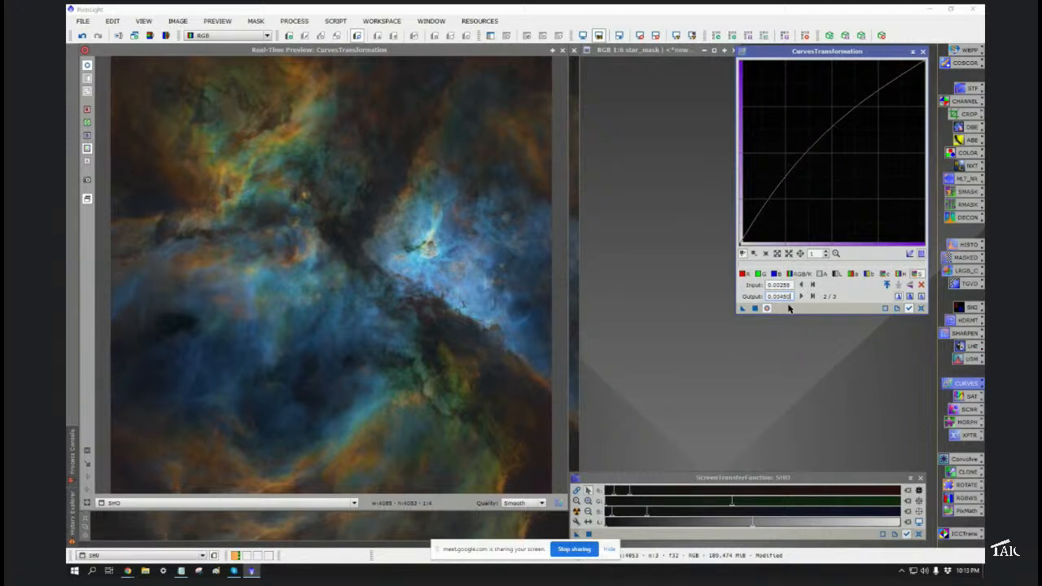
{"action": "key", "text": "BackSpace"}
{"action": "key", "text": "BackSpace"}
{"action": "type", "text": "50"}
{"action": "key", "text": "Return"}
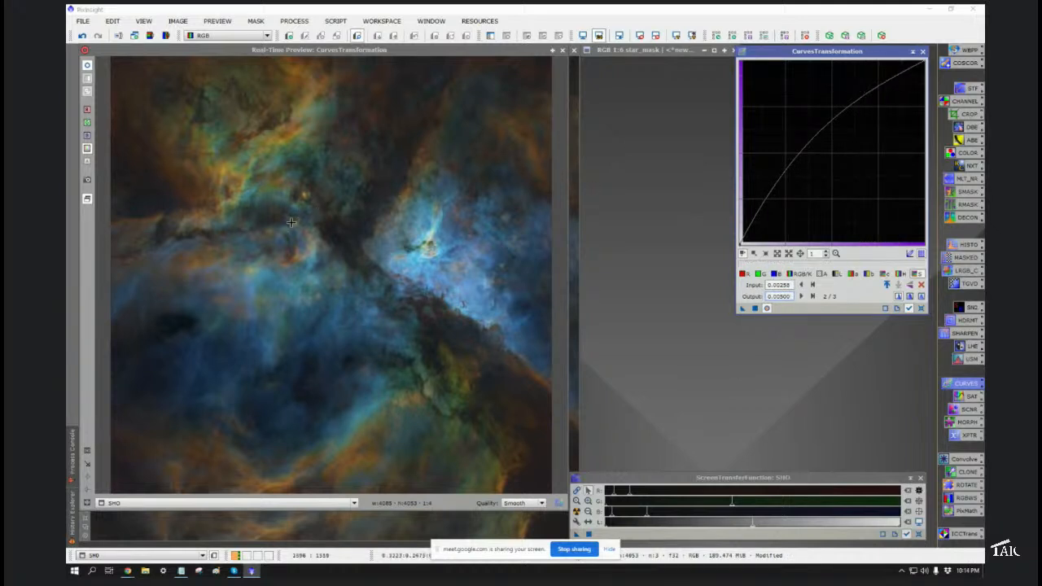
Step: Add a midtone point to the saturation curve at input 0.49227 and output 0.64341
{"action": "left_click", "coordinate": [204, 184]}
{"action": "mouse_move", "coordinate": [202, 184]}
{"action": "left_mouse_down"}
{"action": "mouse_move", "coordinate": [186, 173]}
{"action": "mouse_move", "coordinate": [204, 179]}
{"action": "left_mouse_up"}
{"action": "left_click_drag", "start_coordinate": [257, 451], "coordinate": [275, 446]}
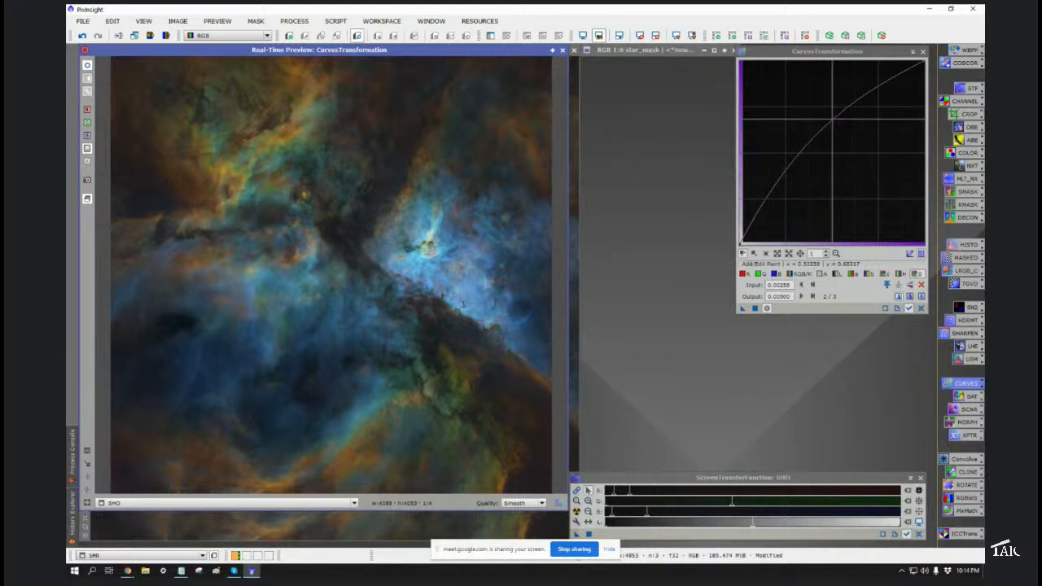
{"action": "left_click_drag", "start_coordinate": [831, 120], "coordinate": [829, 127]}
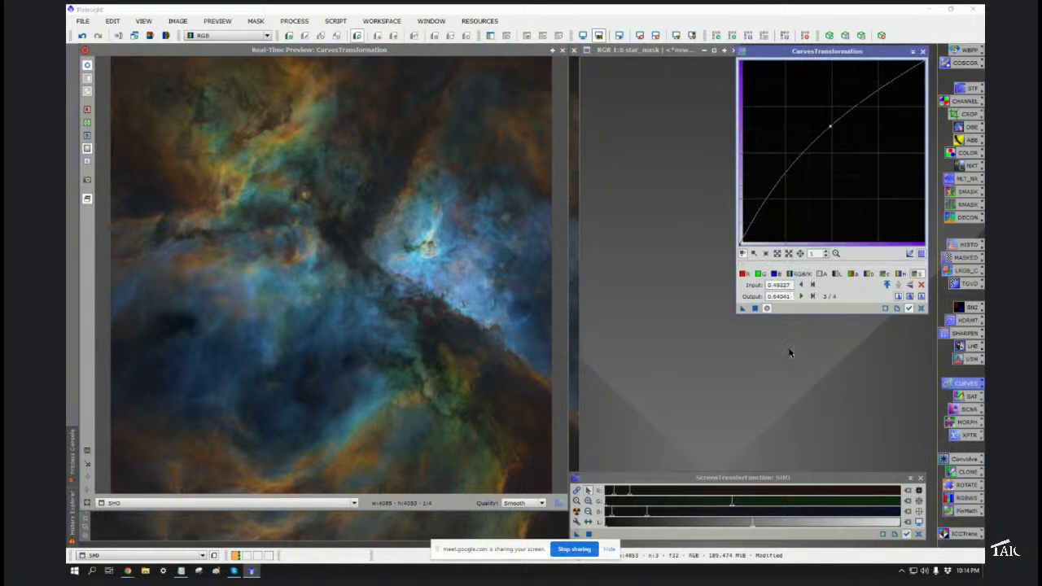
Step: Close the real-time preview, apply the saturation curve to SHO, and close CurvesTransformation
{"action": "left_click", "coordinate": [87, 67]}
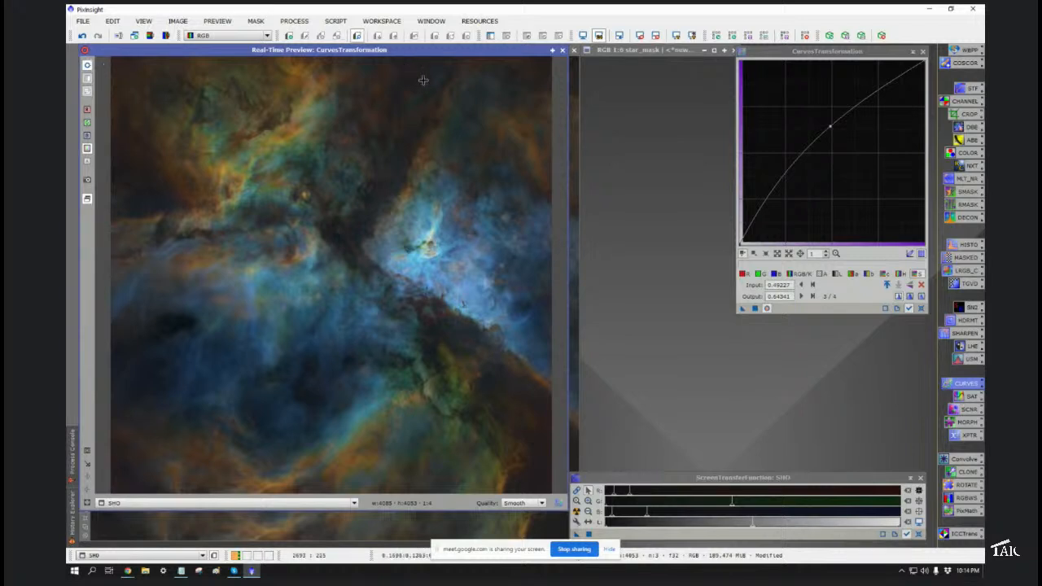
{"action": "left_click", "coordinate": [562, 51]}
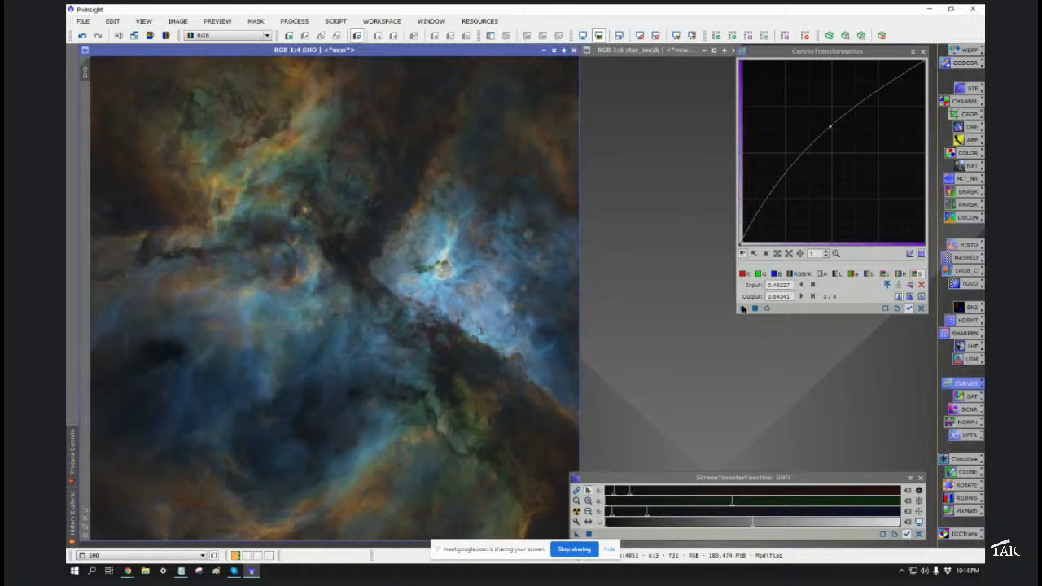
{"action": "left_click_drag", "start_coordinate": [743, 308], "coordinate": [345, 317]}
{"action": "left_click", "coordinate": [922, 52]}
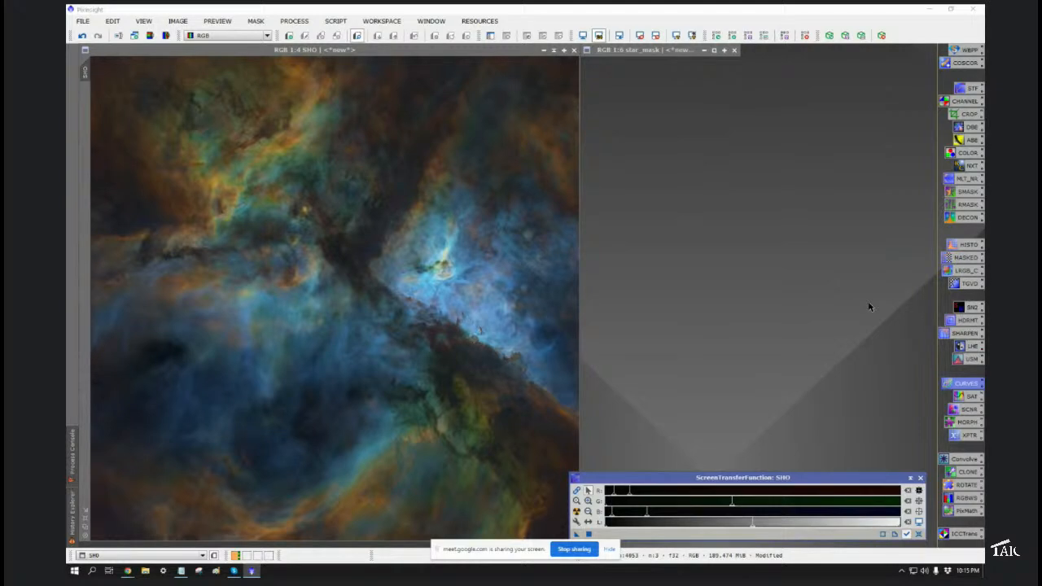
Step: Bring up the Synth_L luminance image, view it whole, and put it away to return to SHO
{"action": "left_click", "coordinate": [152, 558]}
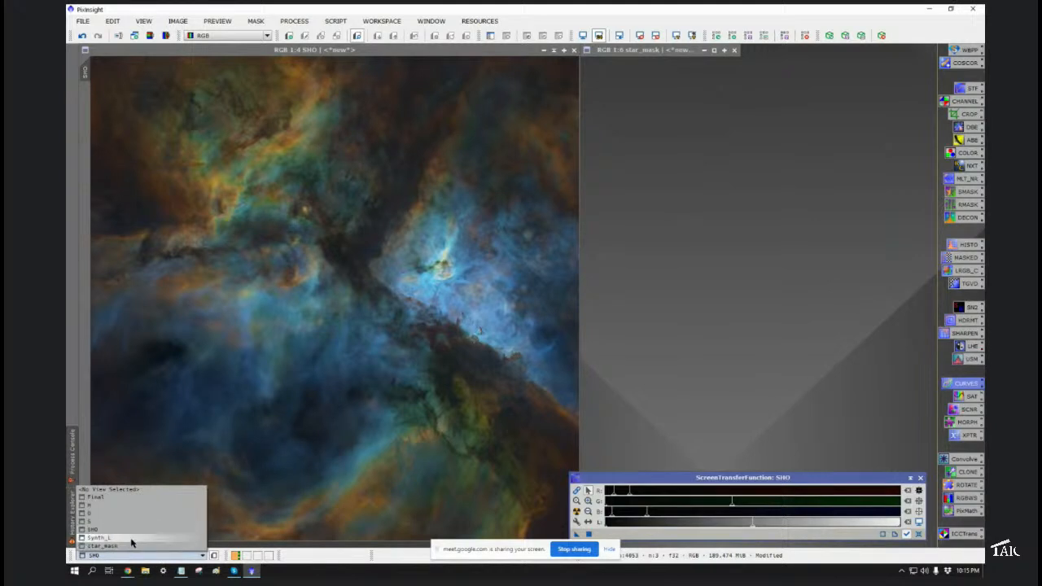
{"action": "left_click", "coordinate": [131, 539]}
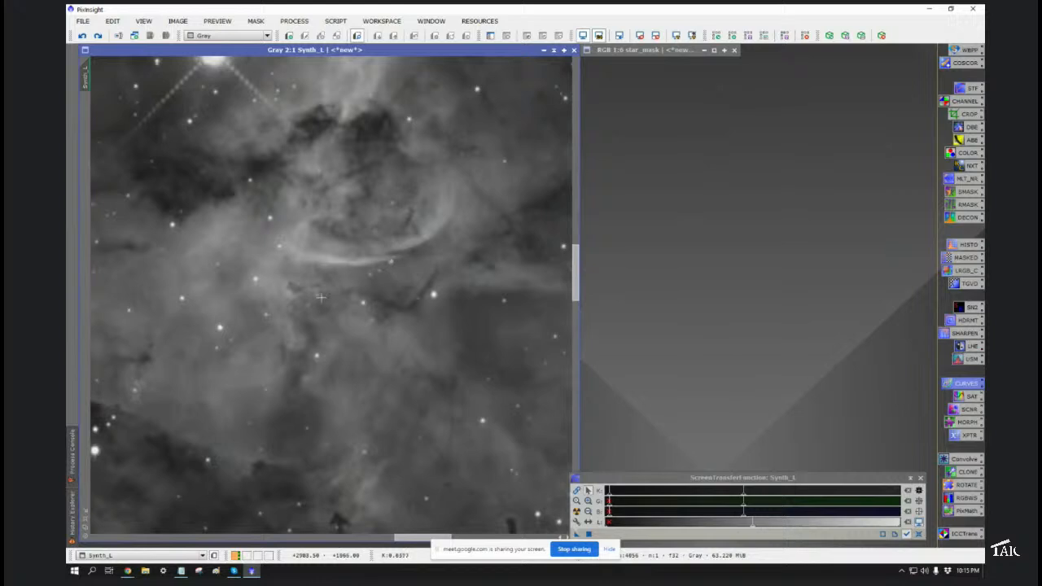
{"action": "scroll", "coordinate": [319, 299], "scroll_direction": "down", "scroll_amount": 1}
{"action": "scroll", "coordinate": [319, 299], "scroll_direction": "down", "scroll_amount": 2}
{"action": "scroll", "coordinate": [320, 299], "scroll_direction": "down", "scroll_amount": 1}
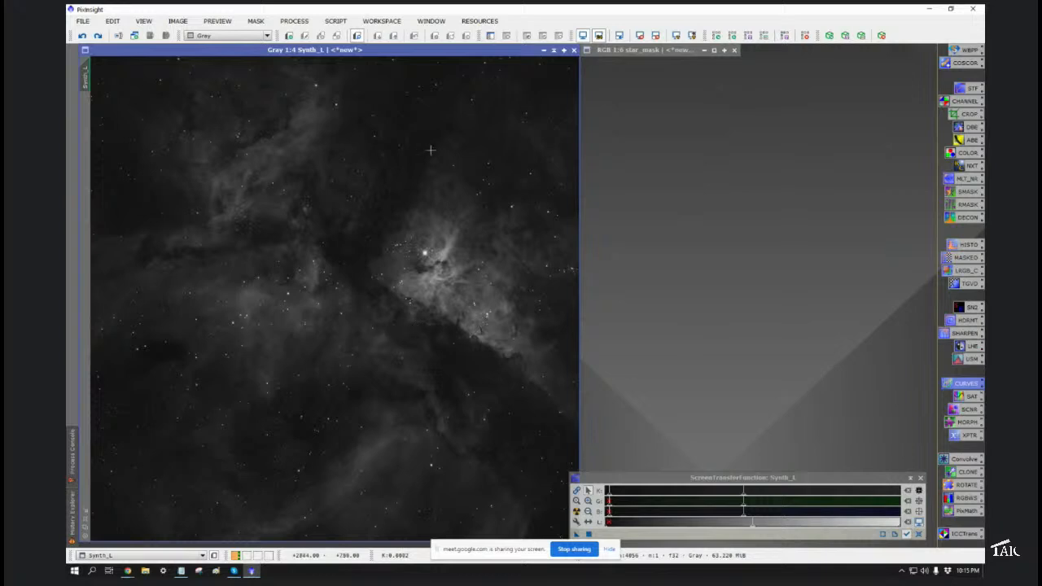
{"action": "left_click", "coordinate": [553, 50]}
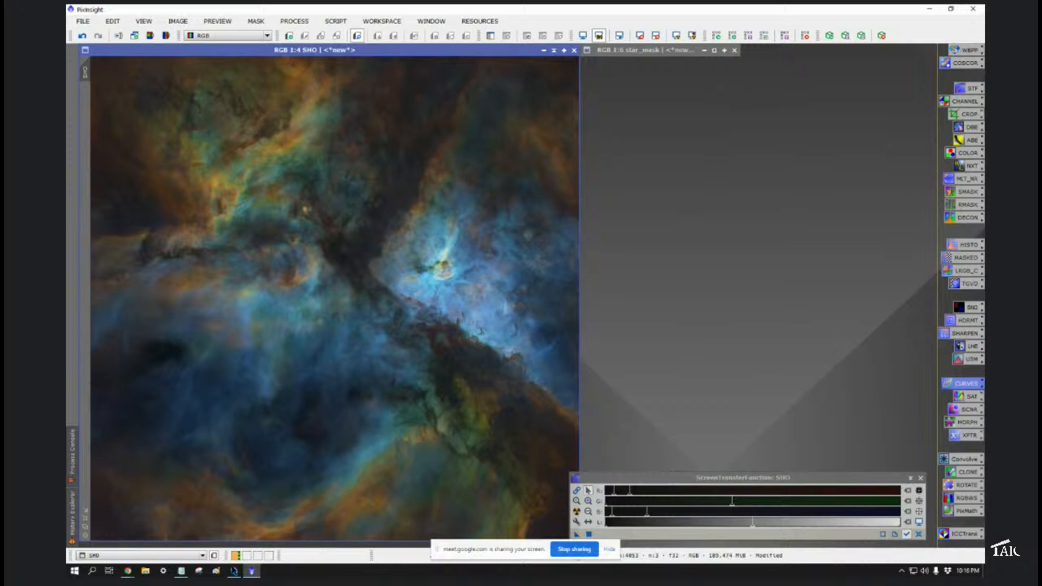
Step: Examine the color and detail of the saturated starless SHO image at several magnifications
{"action": "left_click", "coordinate": [147, 556]}
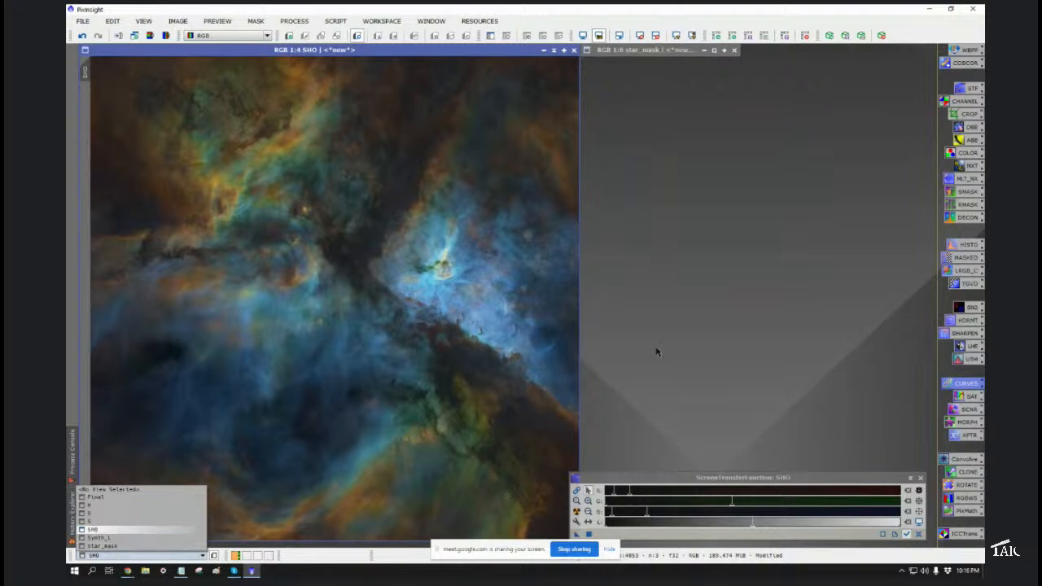
{"action": "left_click", "coordinate": [705, 282]}
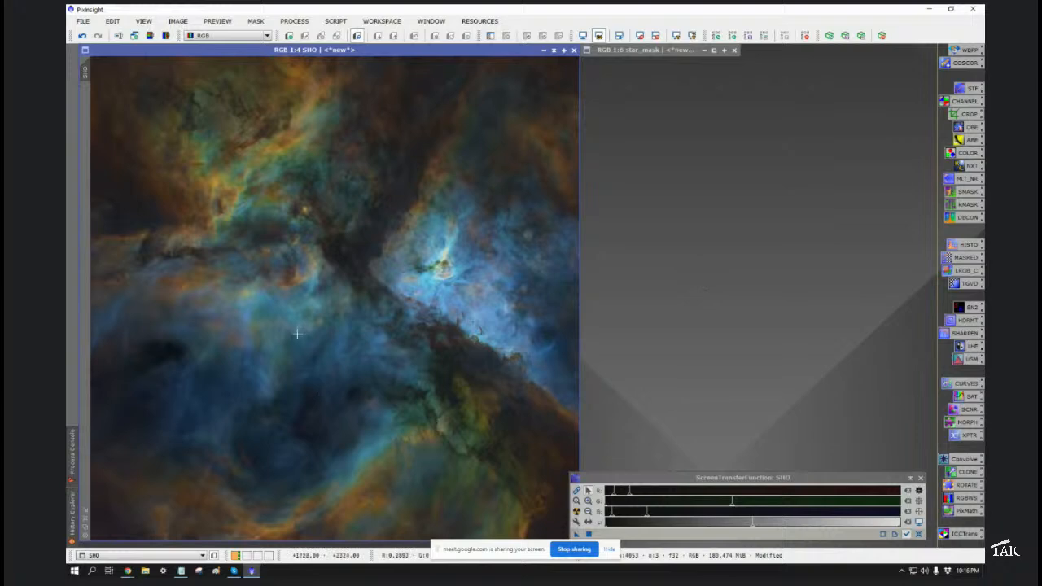
{"action": "scroll", "coordinate": [302, 333], "scroll_direction": "up", "scroll_amount": 1}
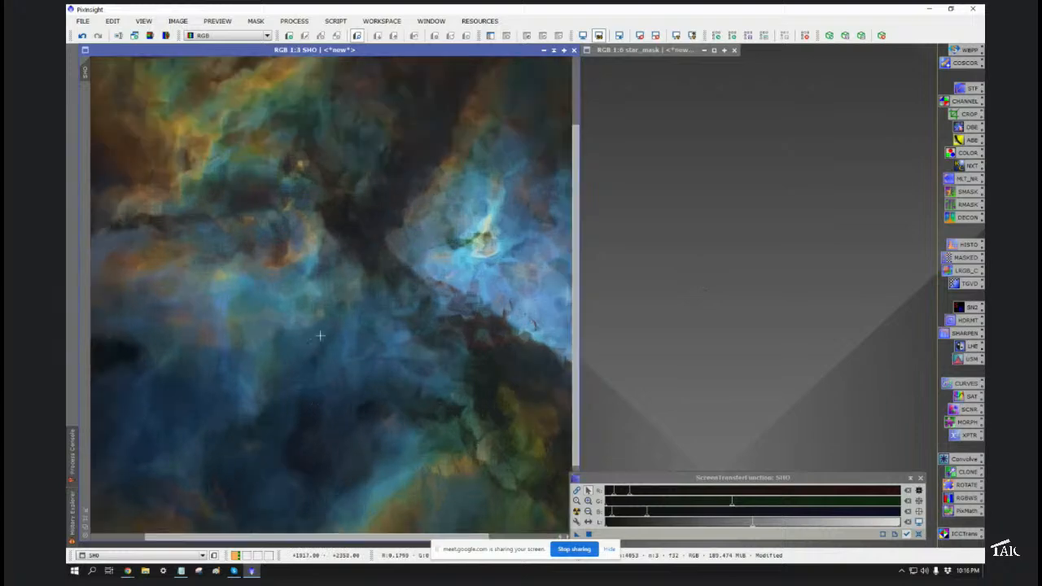
{"action": "scroll", "coordinate": [250, 234], "scroll_direction": "up", "scroll_amount": 3}
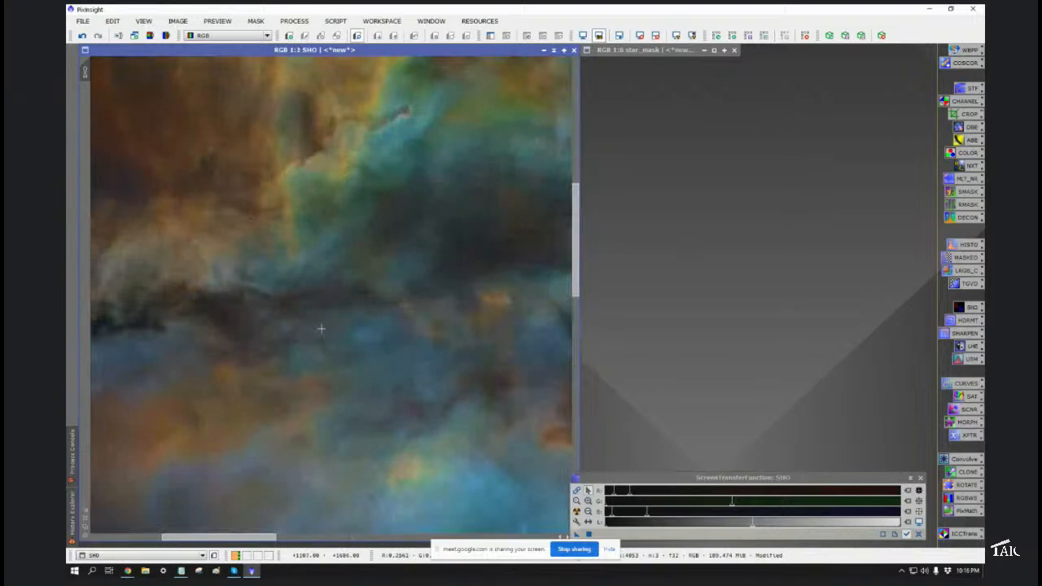
{"action": "scroll", "coordinate": [324, 335], "scroll_direction": "down", "scroll_amount": 1}
{"action": "scroll", "coordinate": [324, 335], "scroll_direction": "down", "scroll_amount": 1}
{"action": "scroll", "coordinate": [323, 334], "scroll_direction": "down", "scroll_amount": 1}
{"action": "scroll", "coordinate": [323, 334], "scroll_direction": "up", "scroll_amount": 1}
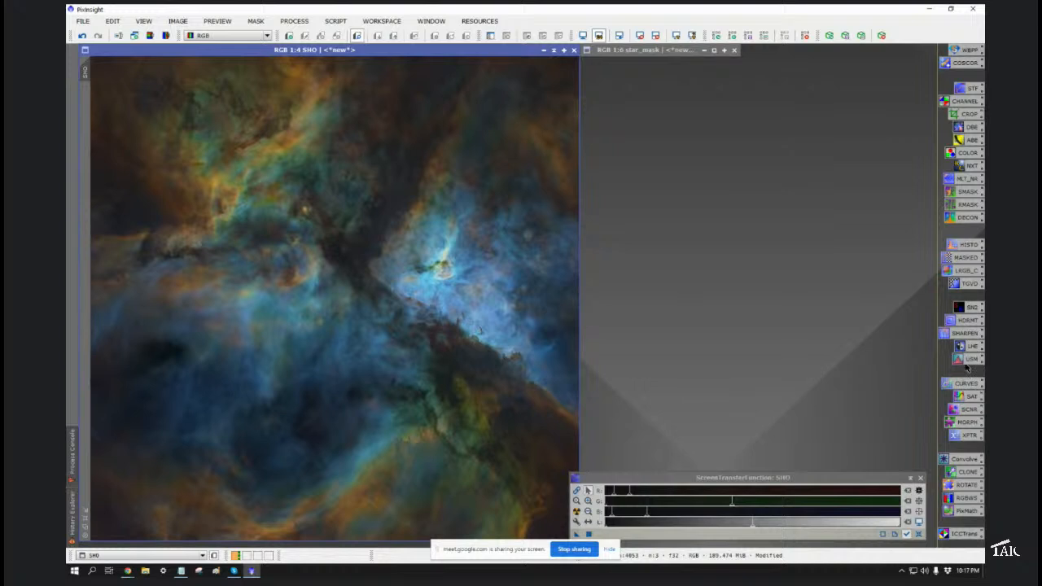
Step: Load the saved MultiscaleMedianTransform sharpening settings and preview them in real time on SHO, enlarged around the dark dust lane
{"action": "right_click", "coordinate": [962, 333]}
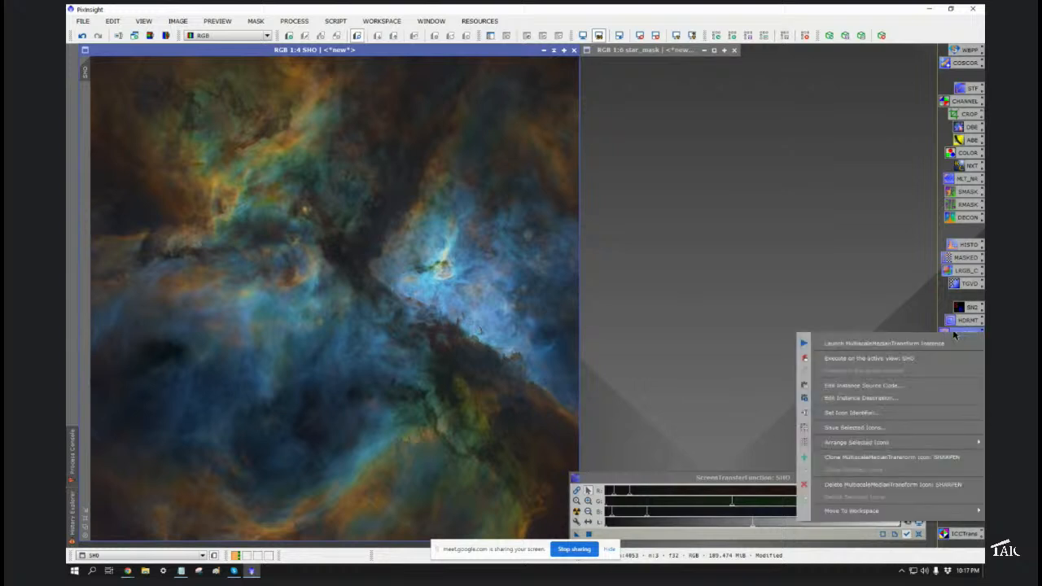
{"action": "left_click", "coordinate": [879, 342]}
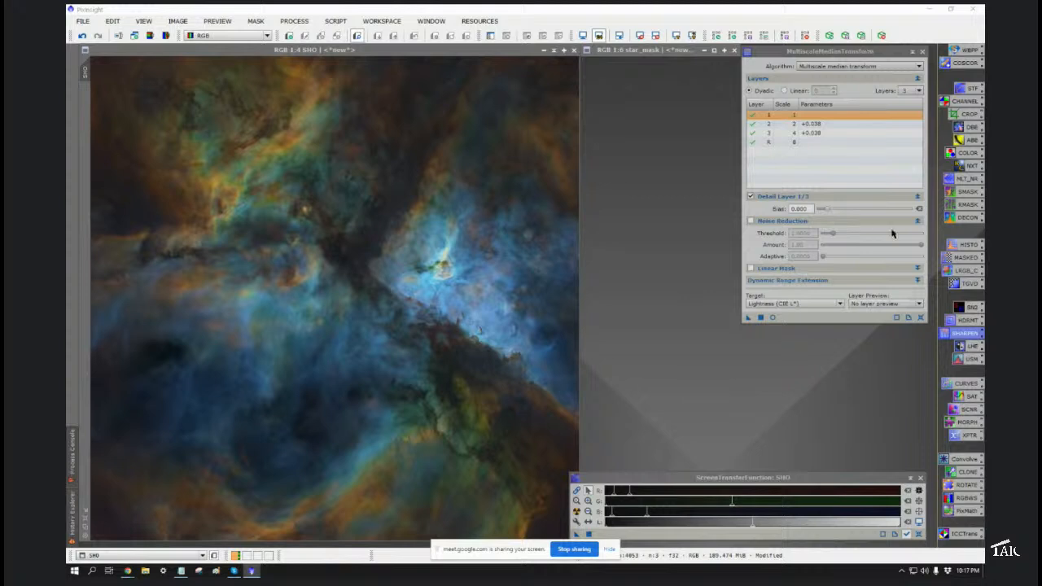
{"action": "left_click", "coordinate": [918, 221]}
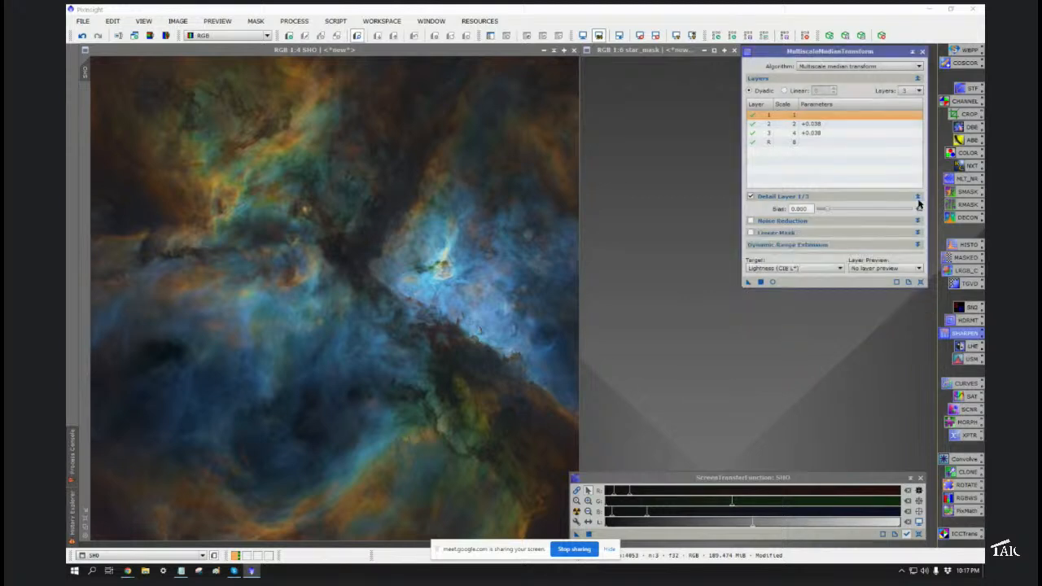
{"action": "left_click", "coordinate": [917, 196]}
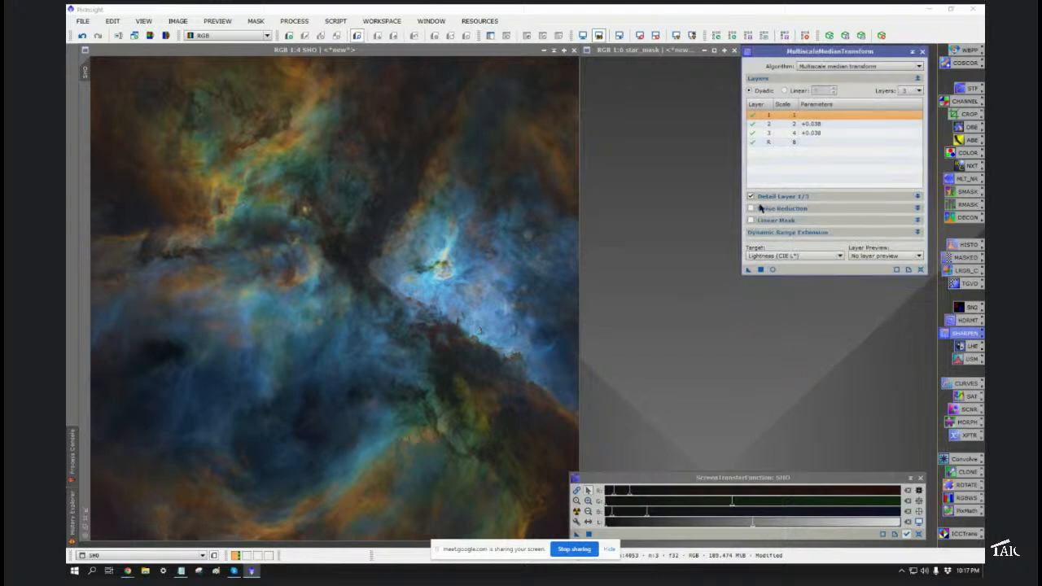
{"action": "left_click", "coordinate": [773, 270]}
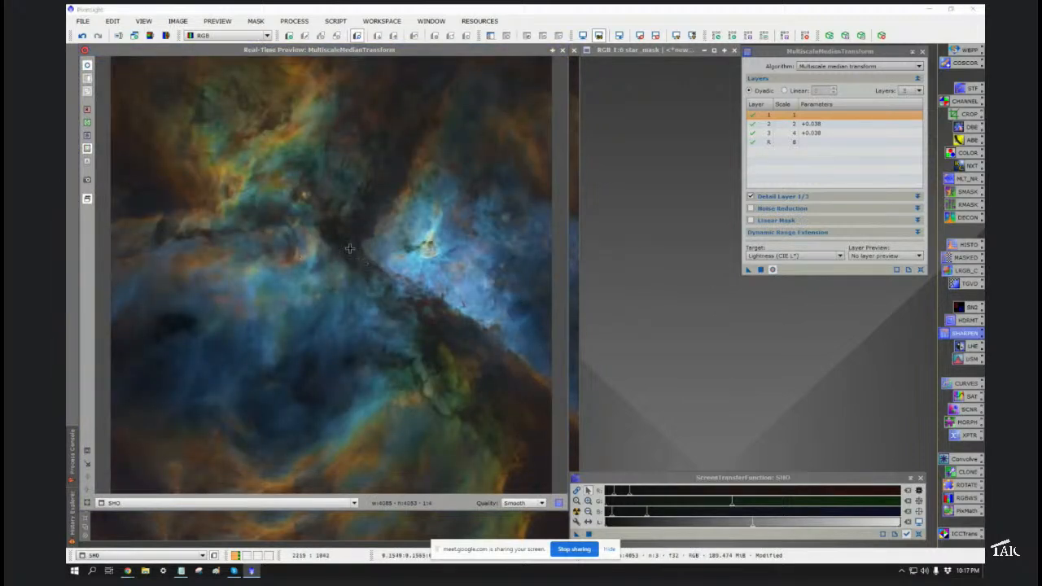
{"action": "left_click_drag", "start_coordinate": [354, 254], "coordinate": [523, 415]}
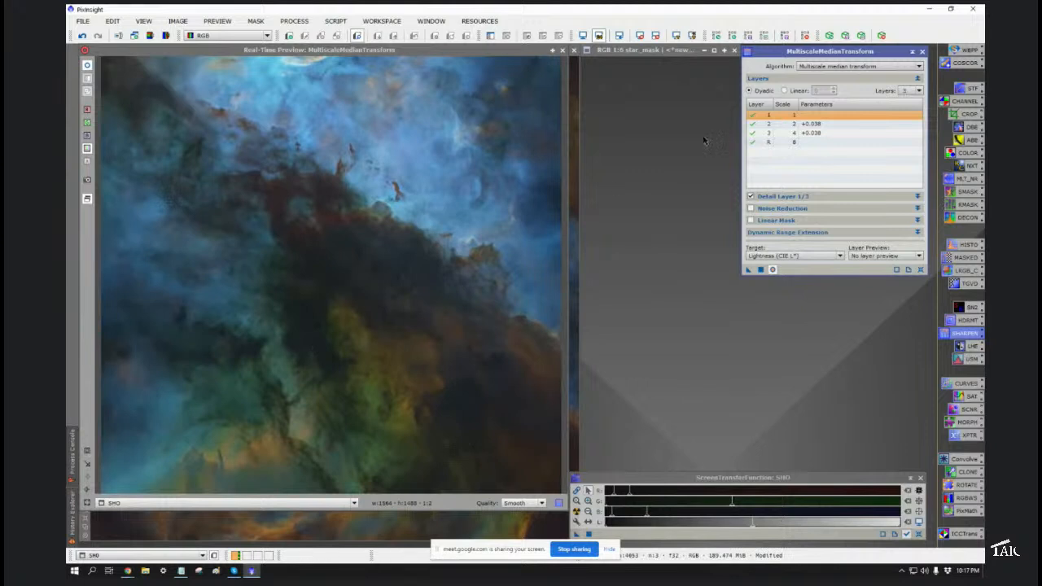
{"action": "left_click", "coordinate": [813, 120]}
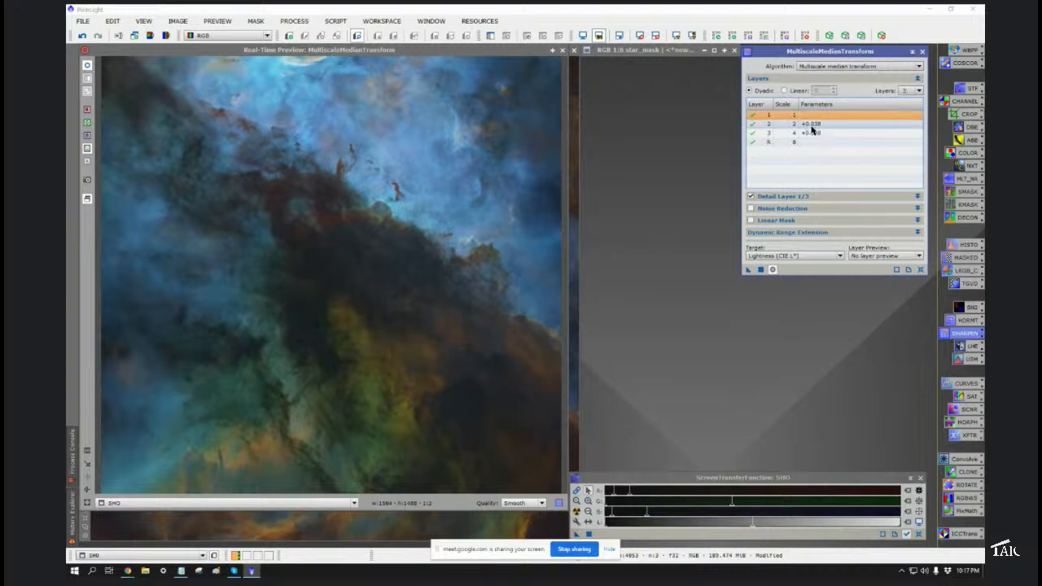
Step: Expand the detail layer settings and review the bias of layers 2 and 3 in MultiscaleMedianTransform
{"action": "left_click", "coordinate": [796, 197]}
{"action": "left_click", "coordinate": [807, 129]}
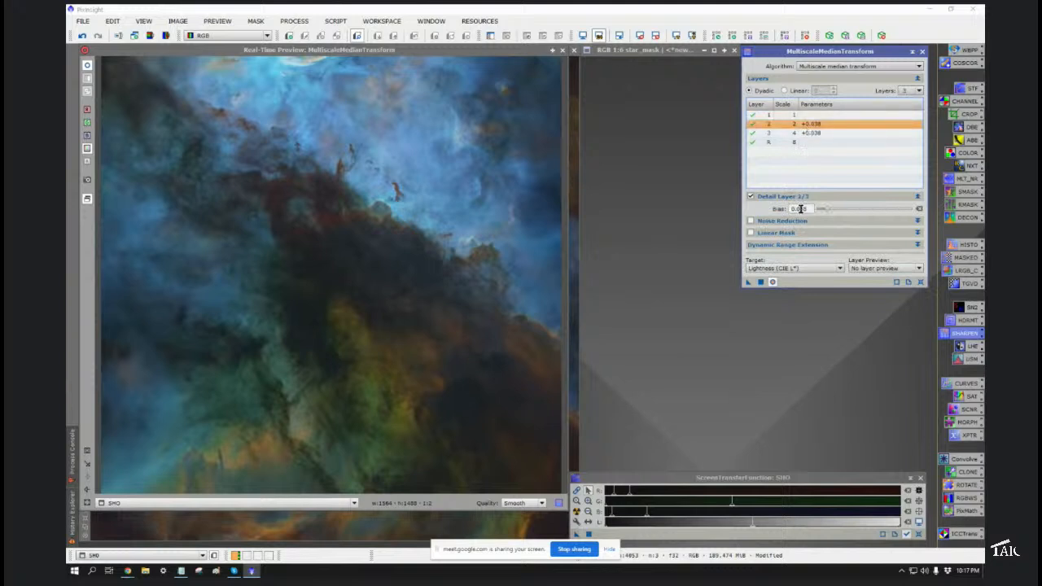
{"action": "left_click", "coordinate": [812, 133]}
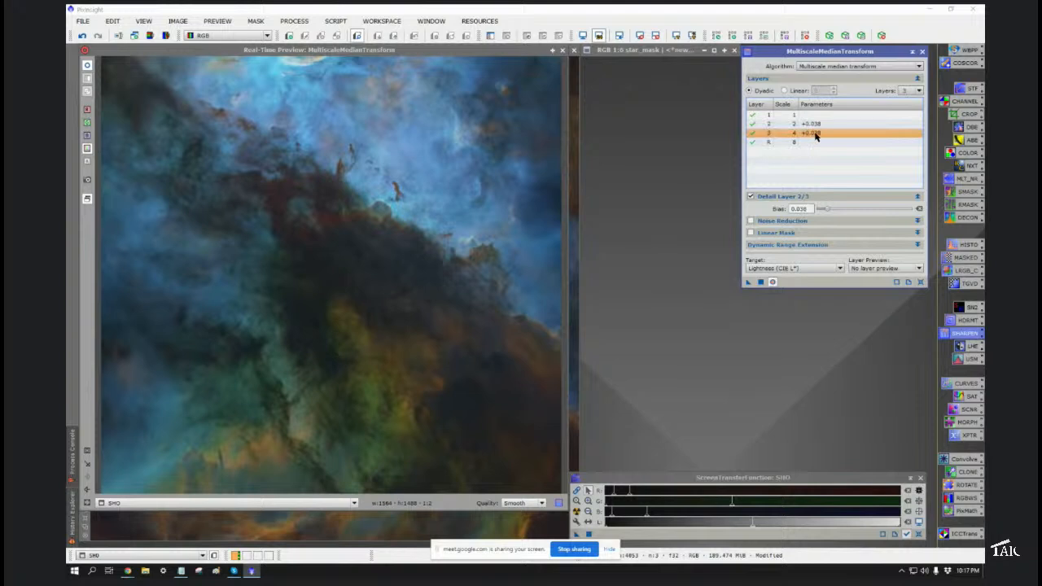
Step: Enlarge the sharpening preview around the dark dust lane's edge and compare SHO repeatedly with and without MultiscaleMedianTransform
{"action": "left_click", "coordinate": [87, 68]}
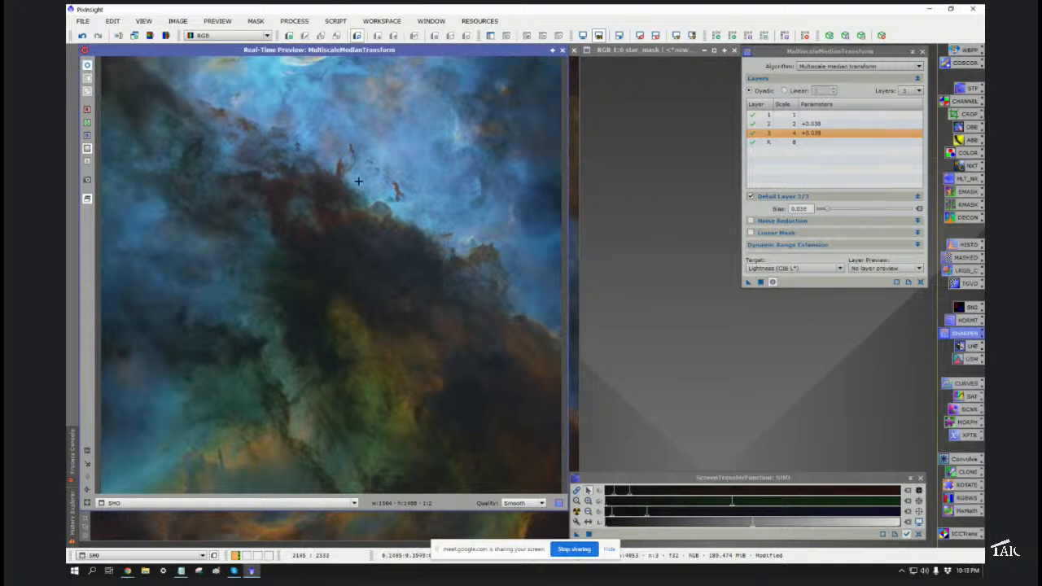
{"action": "left_click_drag", "start_coordinate": [310, 145], "coordinate": [532, 347]}
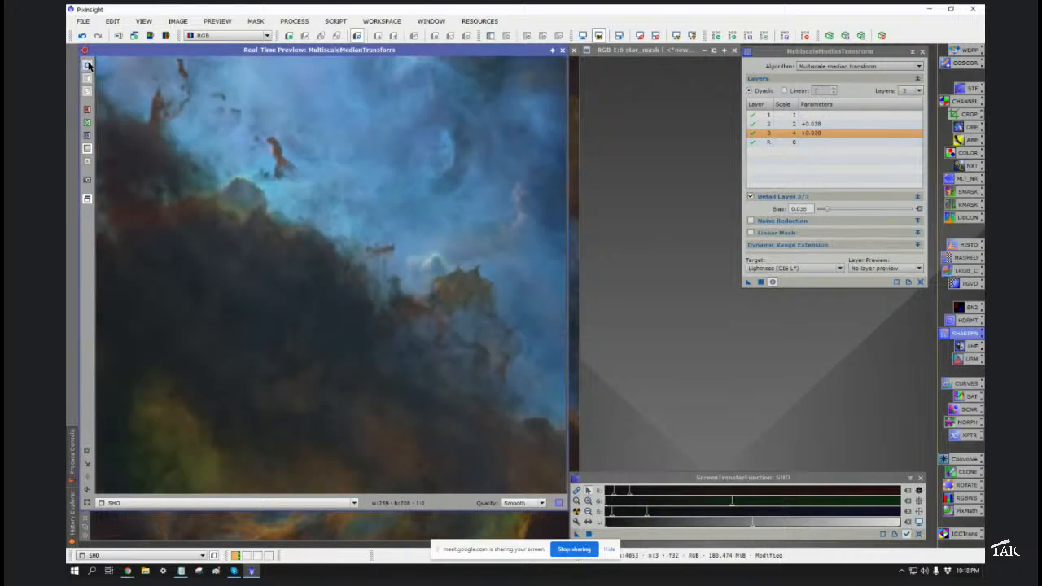
{"action": "left_click", "coordinate": [88, 65]}
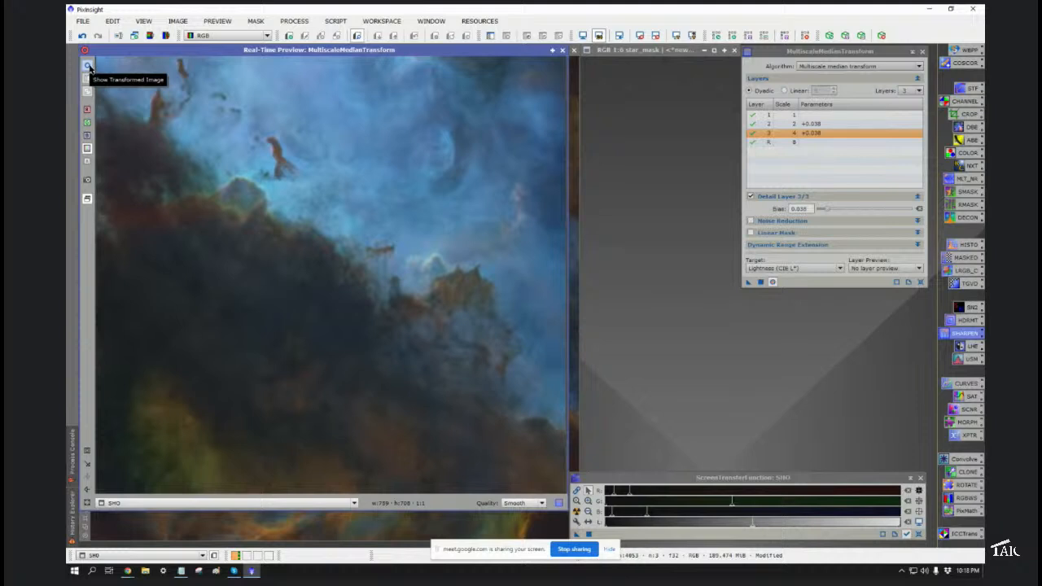
{"action": "left_click", "coordinate": [90, 68]}
{"action": "left_click", "coordinate": [89, 68]}
{"action": "left_click", "coordinate": [90, 68]}
{"action": "left_click", "coordinate": [89, 68]}
{"action": "left_click", "coordinate": [90, 69]}
{"action": "left_click", "coordinate": [89, 68]}
{"action": "left_click", "coordinate": [90, 69]}
{"action": "left_click", "coordinate": [89, 69]}
{"action": "left_click", "coordinate": [89, 69]}
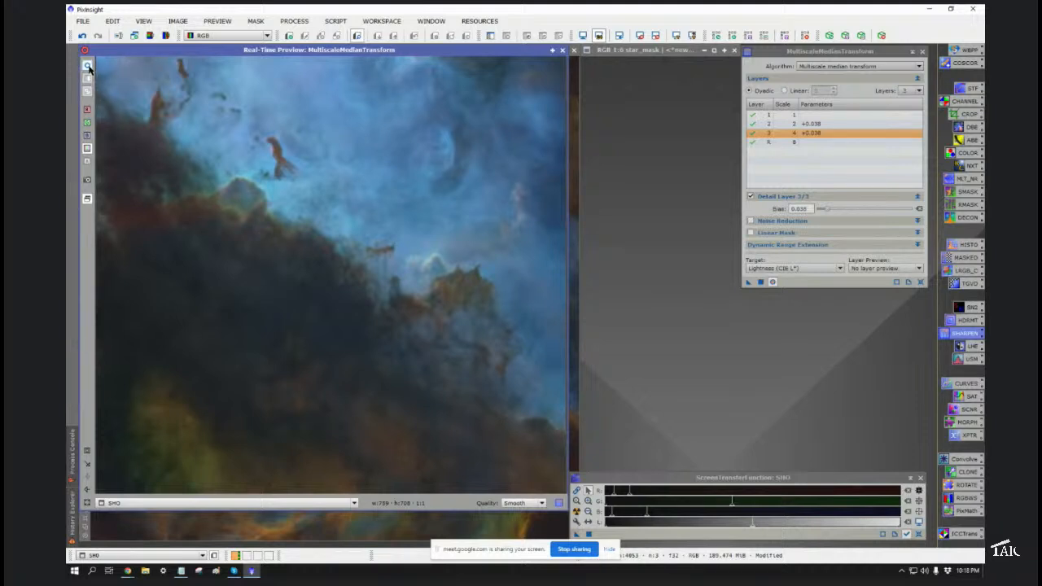
Step: Close the real-time preview, apply the MultiscaleMedianTransform sharpening to SHO, and close the process
{"action": "left_click", "coordinate": [561, 50]}
{"action": "left_click_drag", "start_coordinate": [747, 282], "coordinate": [363, 296]}
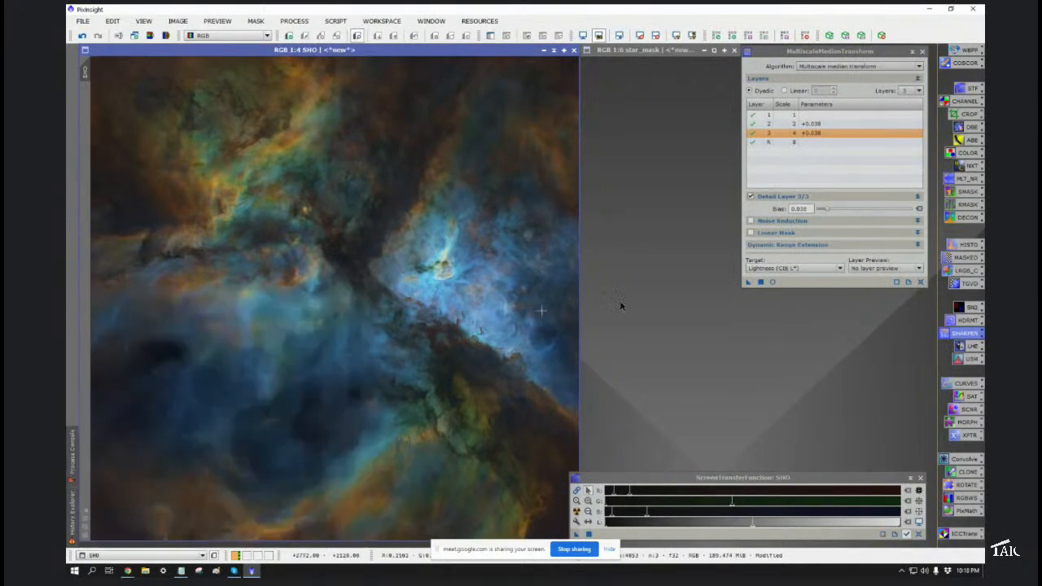
{"action": "left_click", "coordinate": [921, 52]}
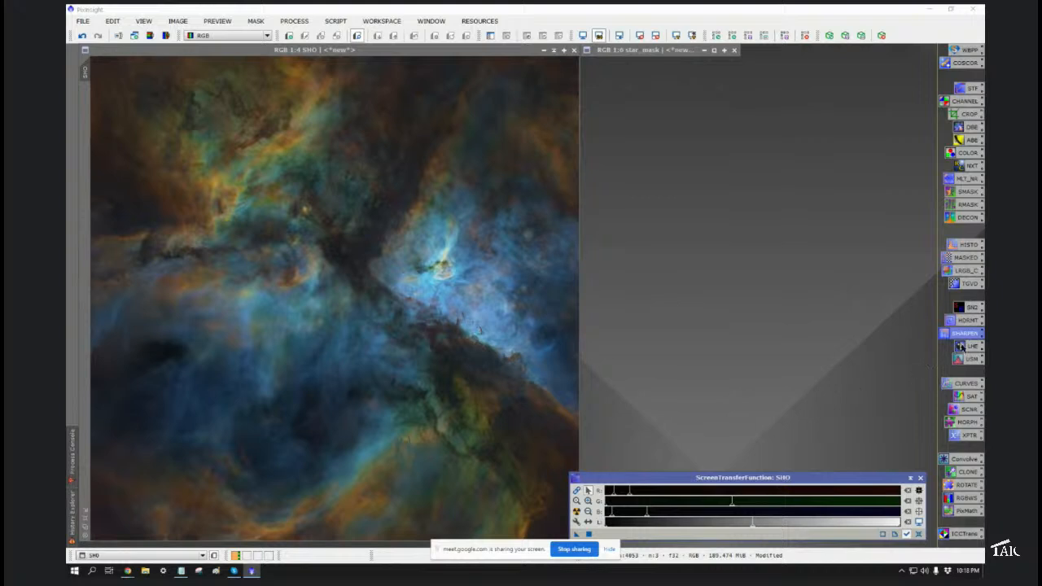
Step: Load the saved LocalHistogramEqualization settings and review the kernel radius, contrast limit and amount
{"action": "right_click", "coordinate": [964, 346]}
{"action": "left_click", "coordinate": [890, 356]}
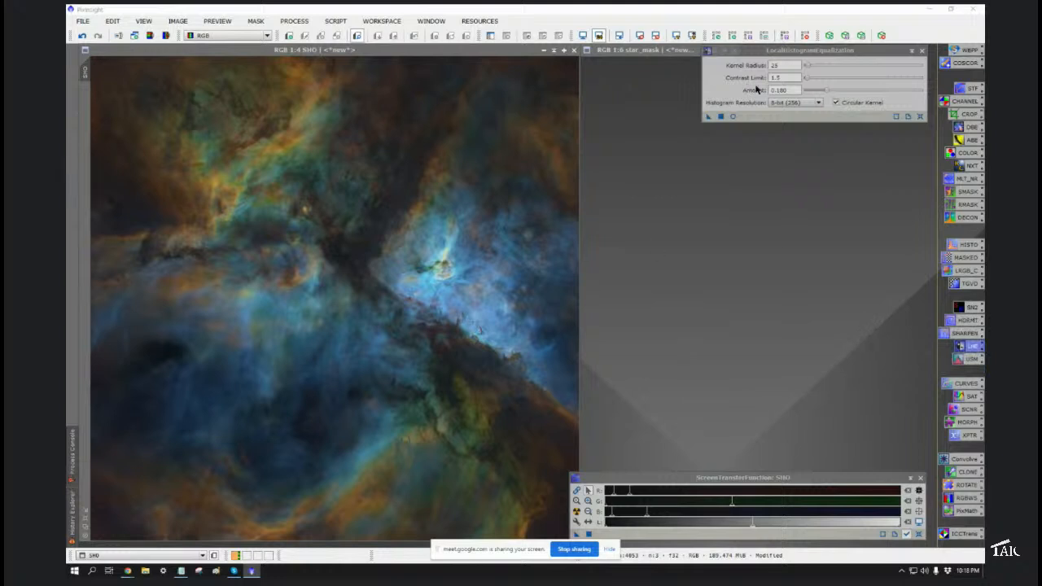
{"action": "left_click_drag", "start_coordinate": [785, 77], "coordinate": [771, 77]}
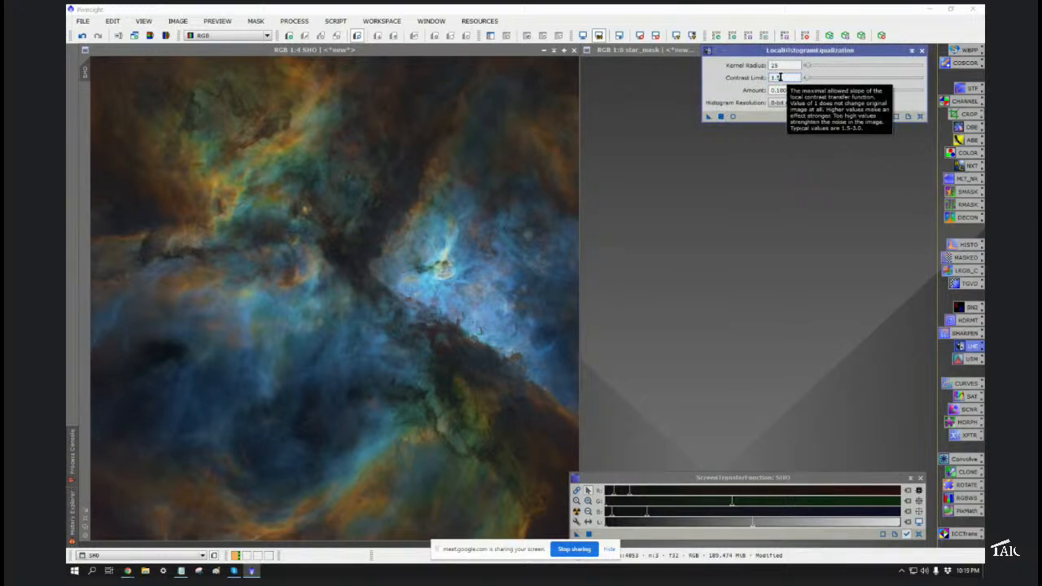
{"action": "double_click", "coordinate": [780, 76]}
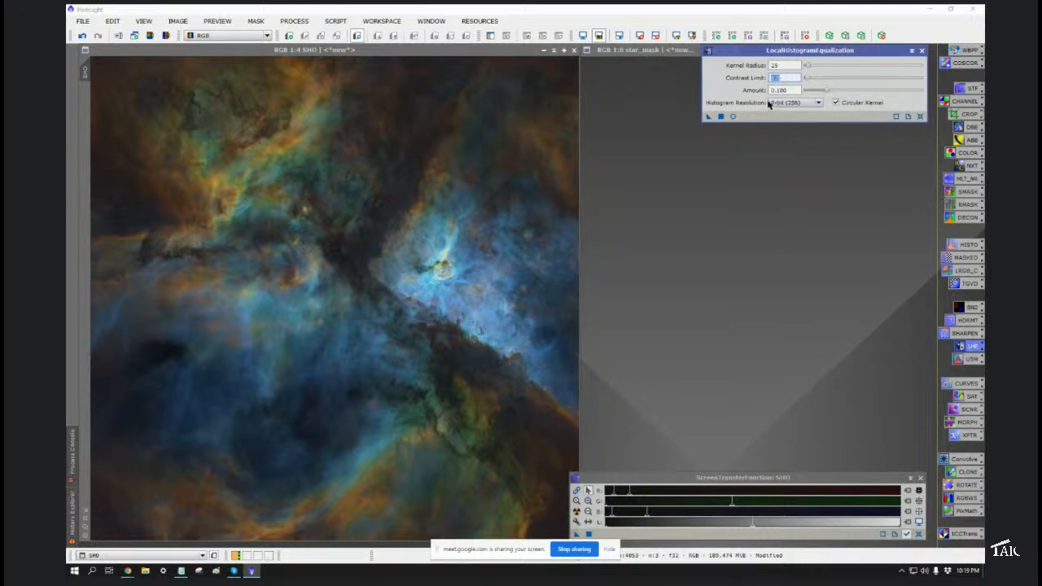
{"action": "double_click", "coordinate": [786, 65]}
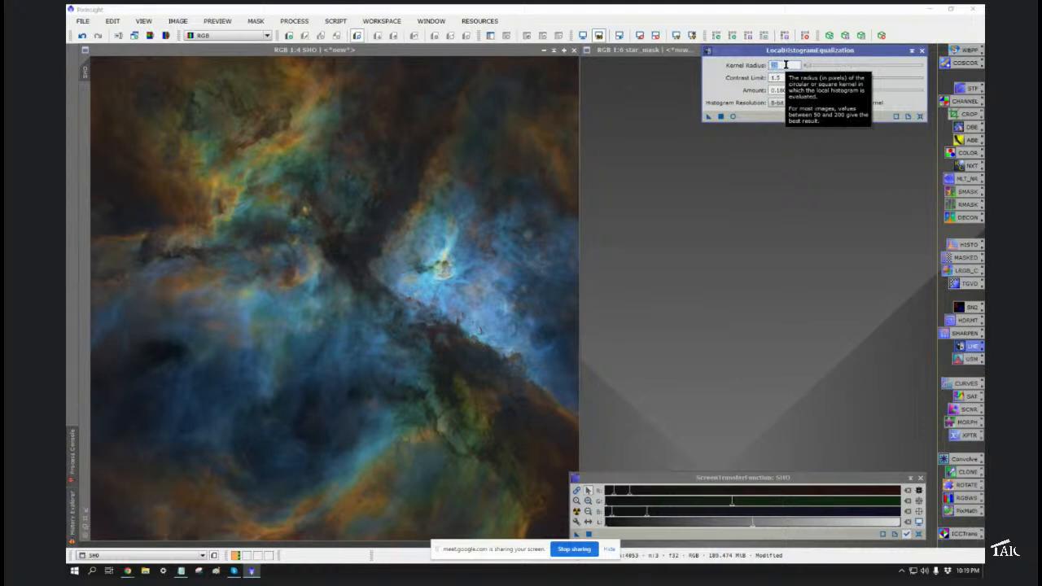
{"action": "left_click", "coordinate": [786, 64]}
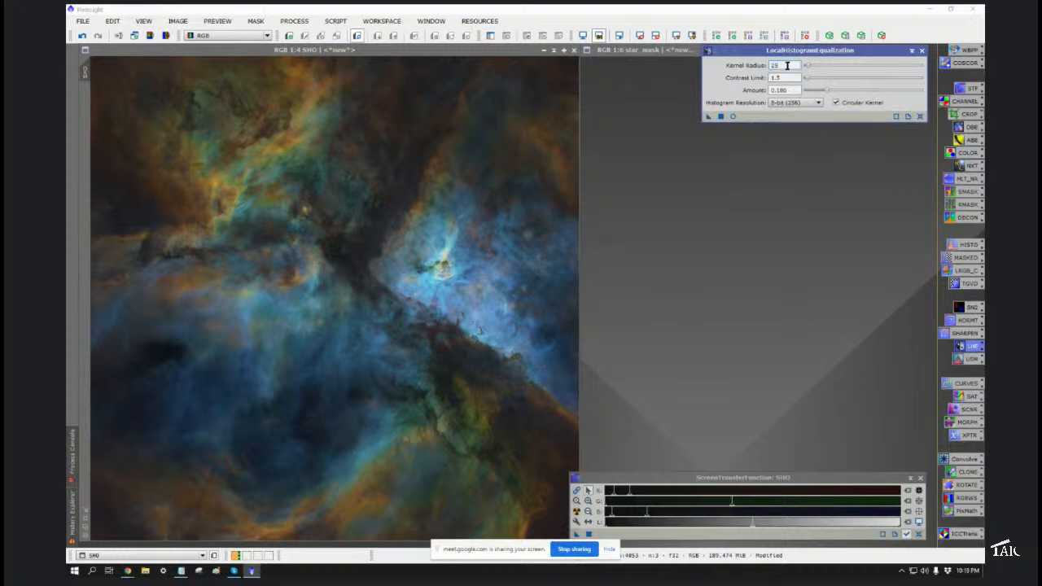
{"action": "double_click", "coordinate": [777, 89]}
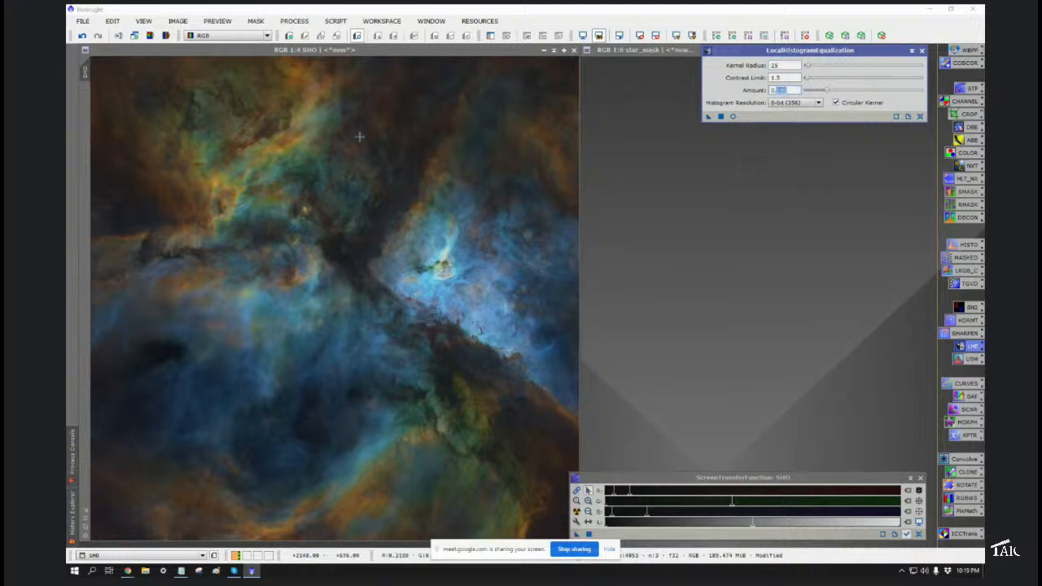
Step: Preview LocalHistogramEqualization on SHO in real time and compare before and after, maximized and enlarged around the central dark lane
{"action": "left_click", "coordinate": [733, 117]}
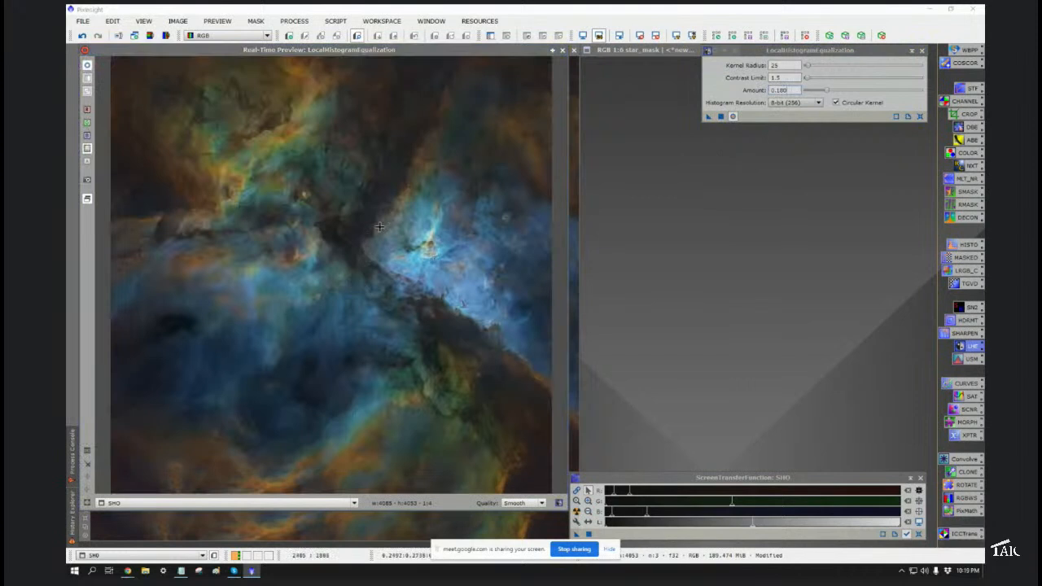
{"action": "left_click", "coordinate": [88, 66]}
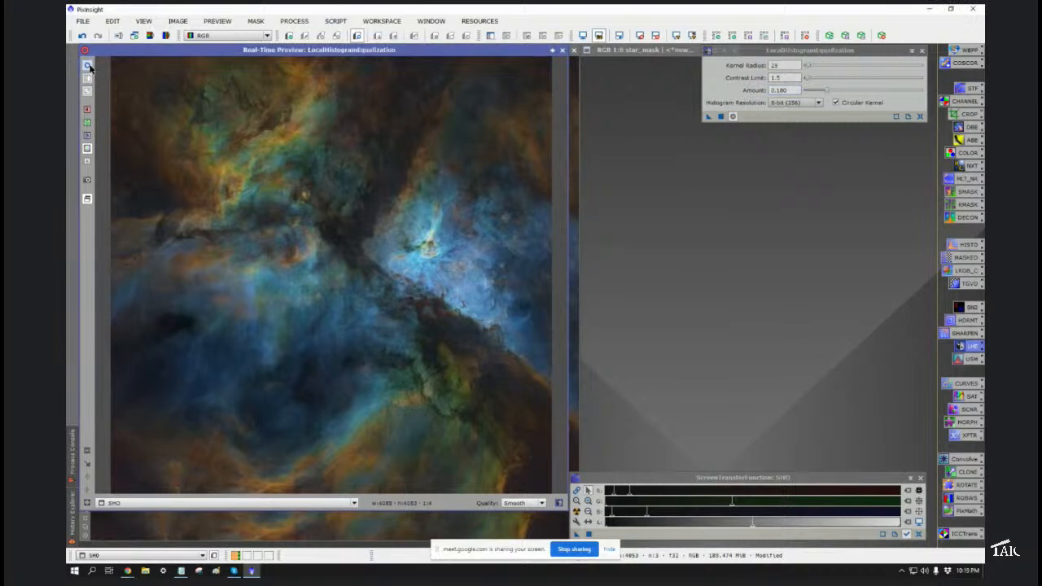
{"action": "left_click", "coordinate": [553, 51]}
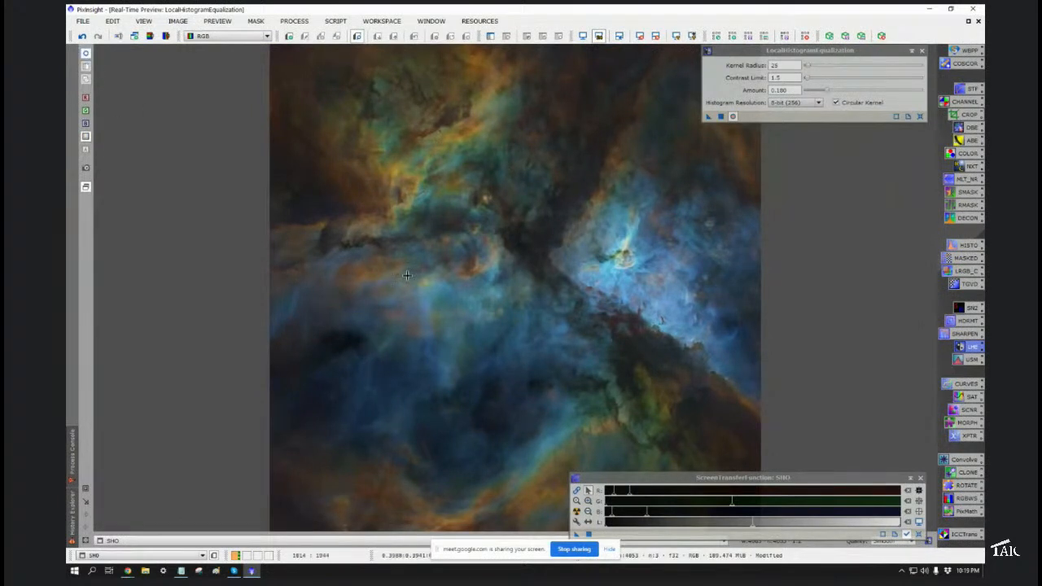
{"action": "left_click_drag", "start_coordinate": [436, 141], "coordinate": [683, 395]}
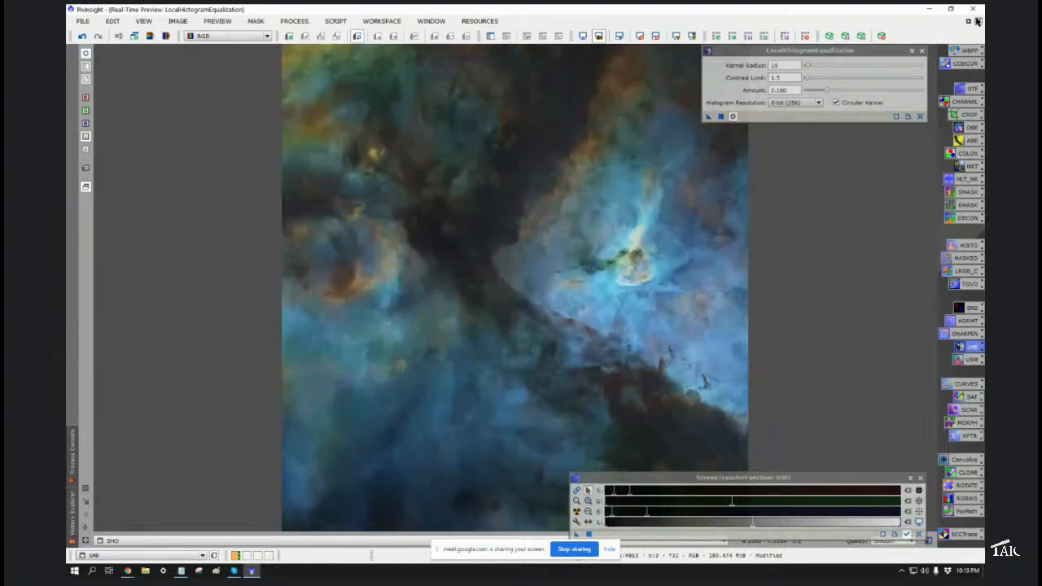
{"action": "left_click", "coordinate": [85, 54]}
{"action": "left_click_drag", "start_coordinate": [322, 181], "coordinate": [640, 451]}
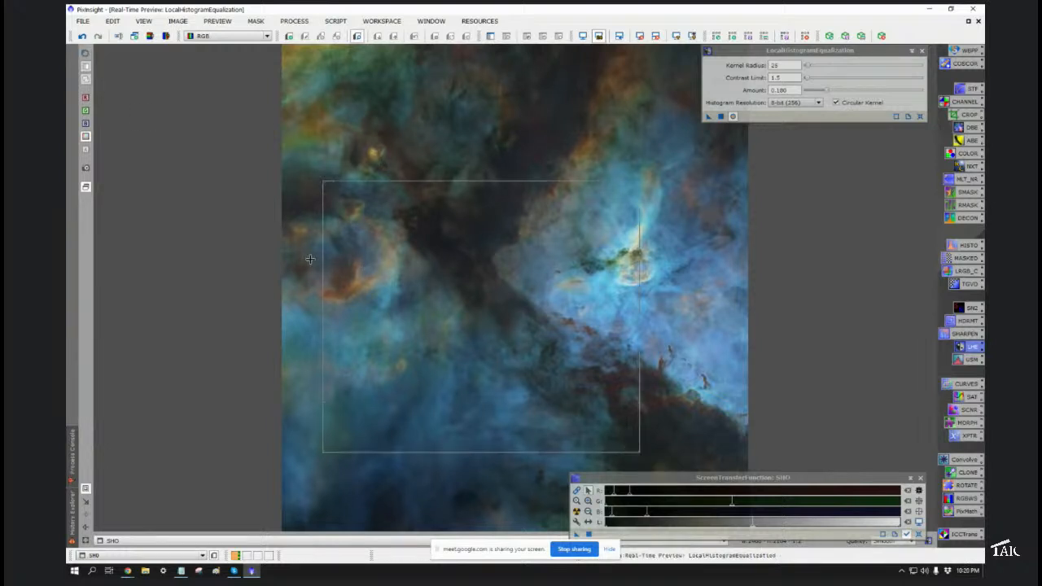
{"action": "left_click", "coordinate": [309, 259]}
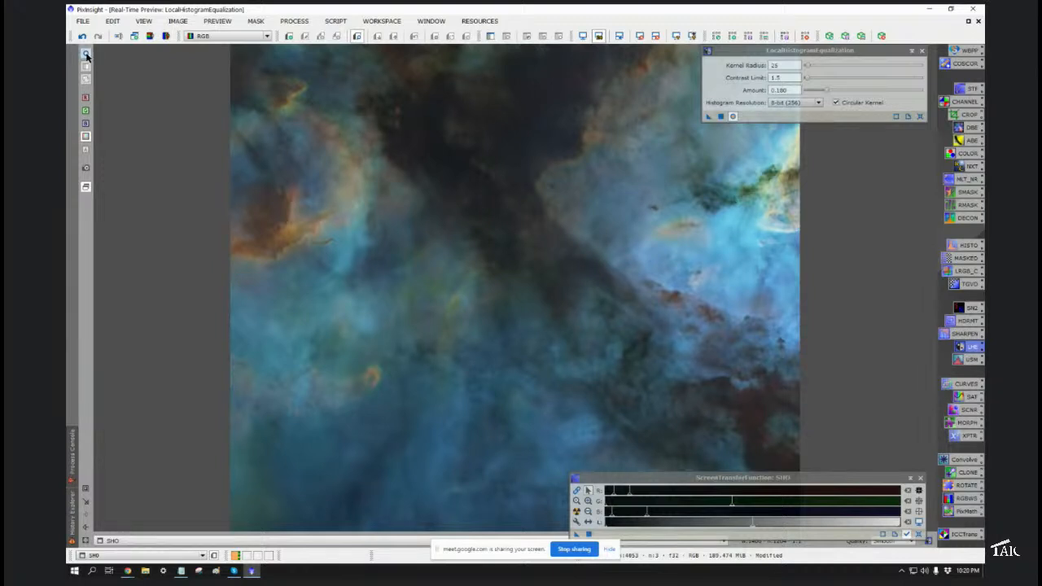
Step: Try a LocalHistogramEqualization amount of 0.25 and compare the preview with the unprocessed image
{"action": "left_click", "coordinate": [781, 89]}
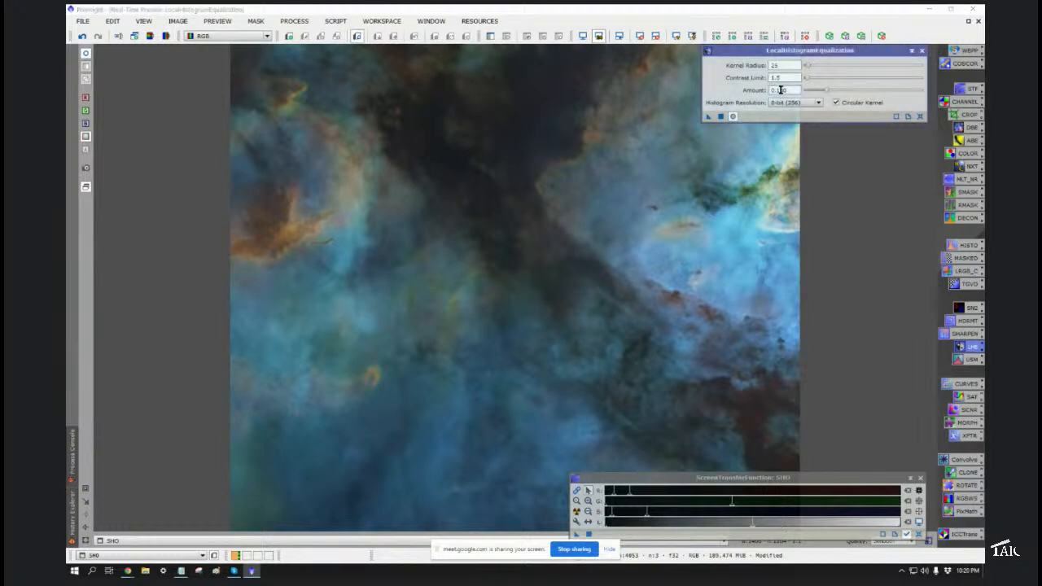
{"action": "left_click_drag", "start_coordinate": [772, 91], "coordinate": [792, 91]}
{"action": "type", "text": "0.25"}
{"action": "left_click", "coordinate": [786, 79]}
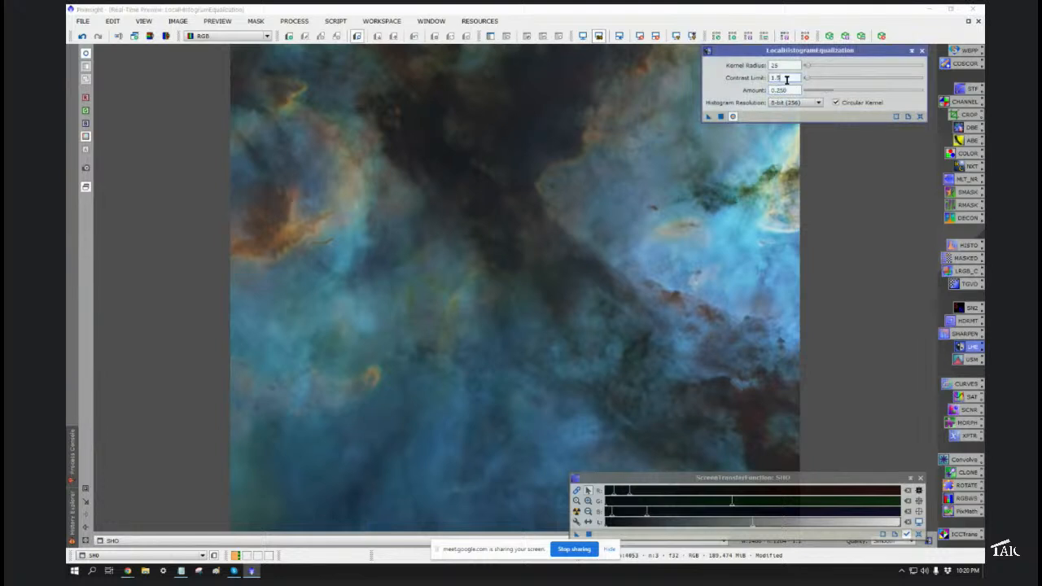
{"action": "left_click", "coordinate": [85, 54]}
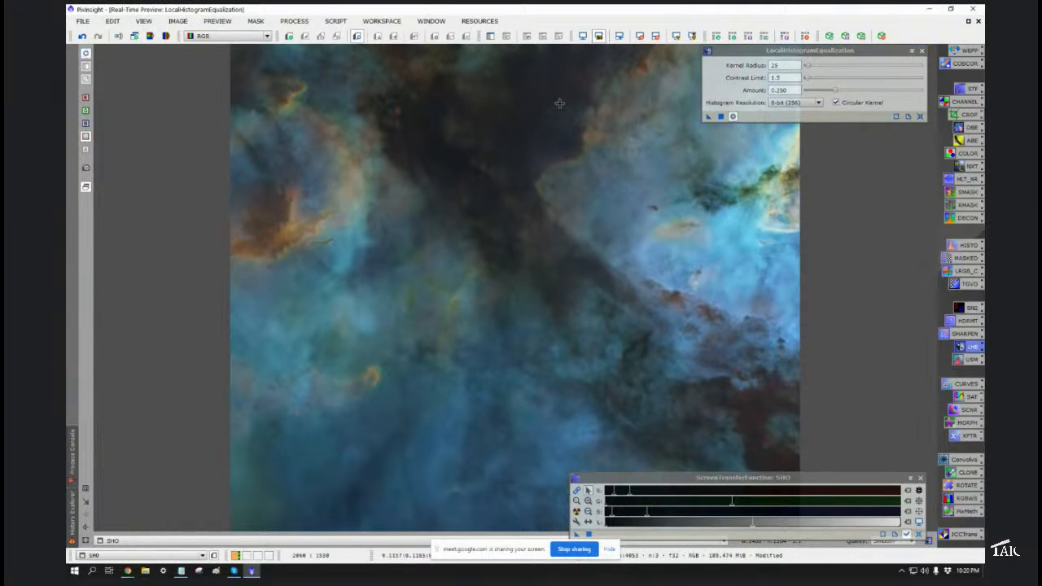
Step: Set the LocalHistogramEqualization amount back to 0.18 and compare the preview with the unprocessed image
{"action": "left_click", "coordinate": [775, 90]}
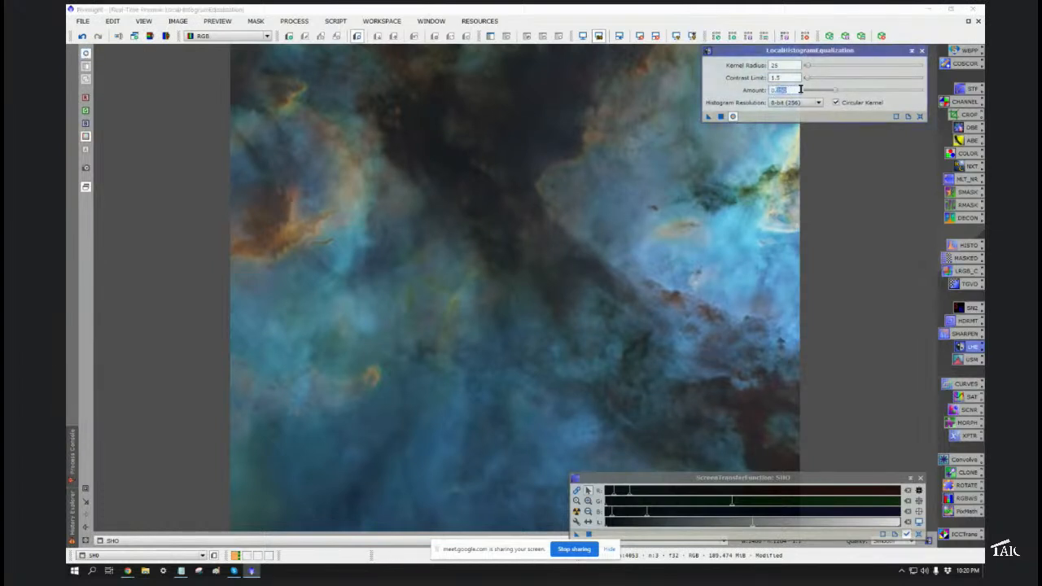
{"action": "type", "text": "0.18"}
{"action": "key", "text": "Return"}
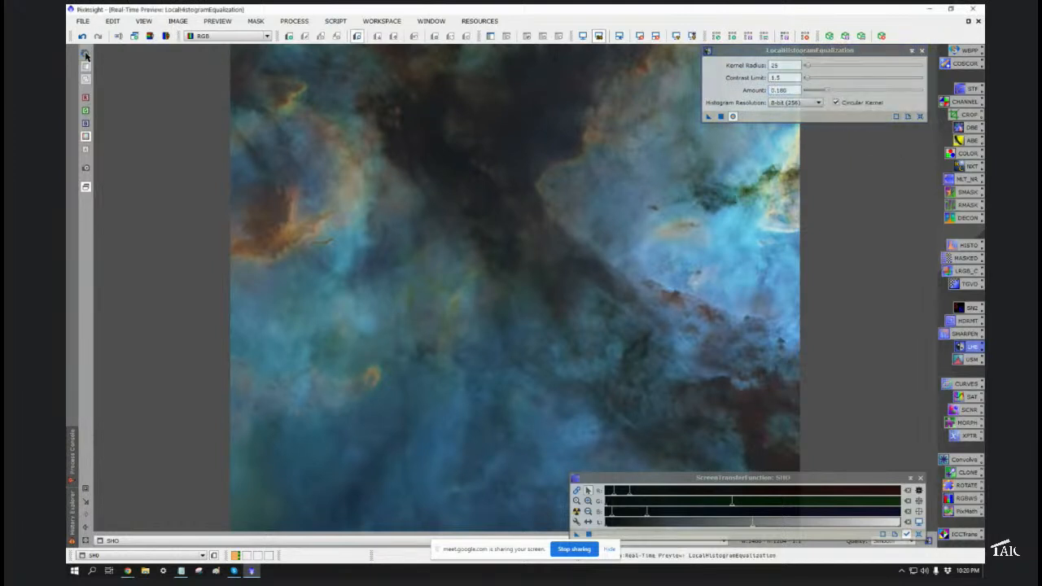
{"action": "left_click", "coordinate": [88, 53]}
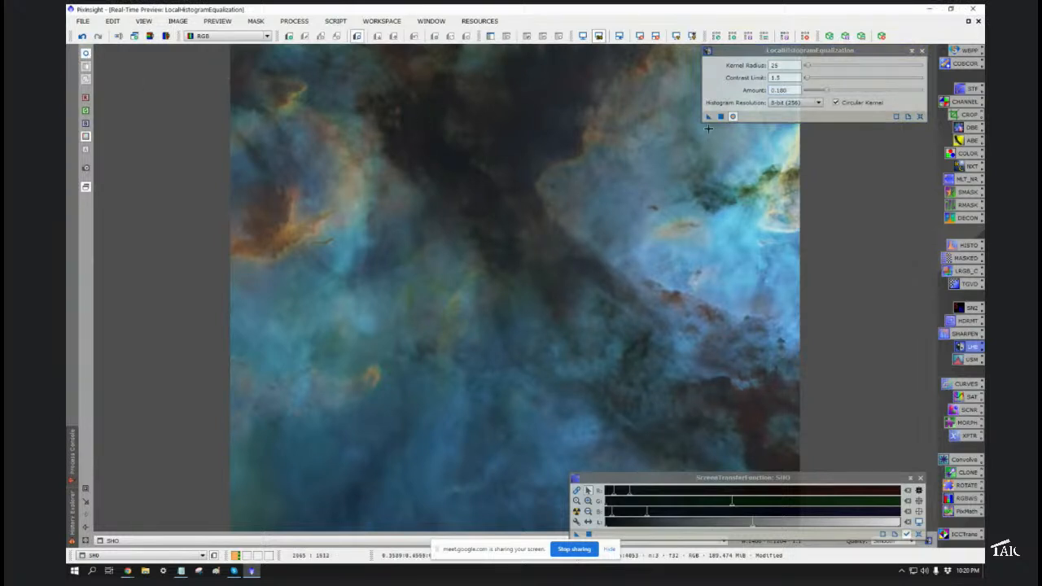
Step: Restore the preview window, show the whole SHO image in it, and apply LocalHistogramEqualization to SHO
{"action": "left_click", "coordinate": [969, 23]}
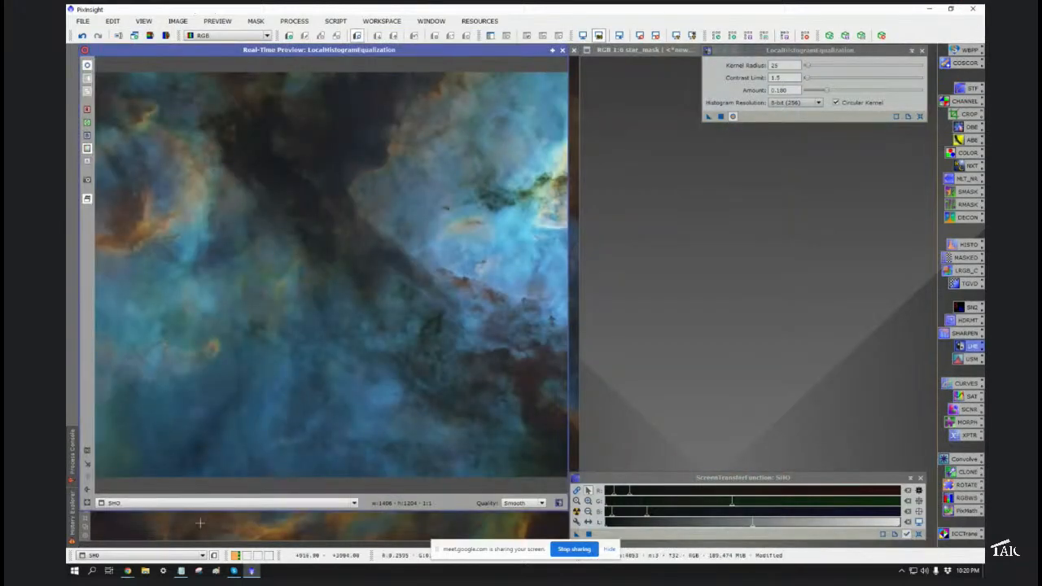
{"action": "left_click", "coordinate": [87, 489]}
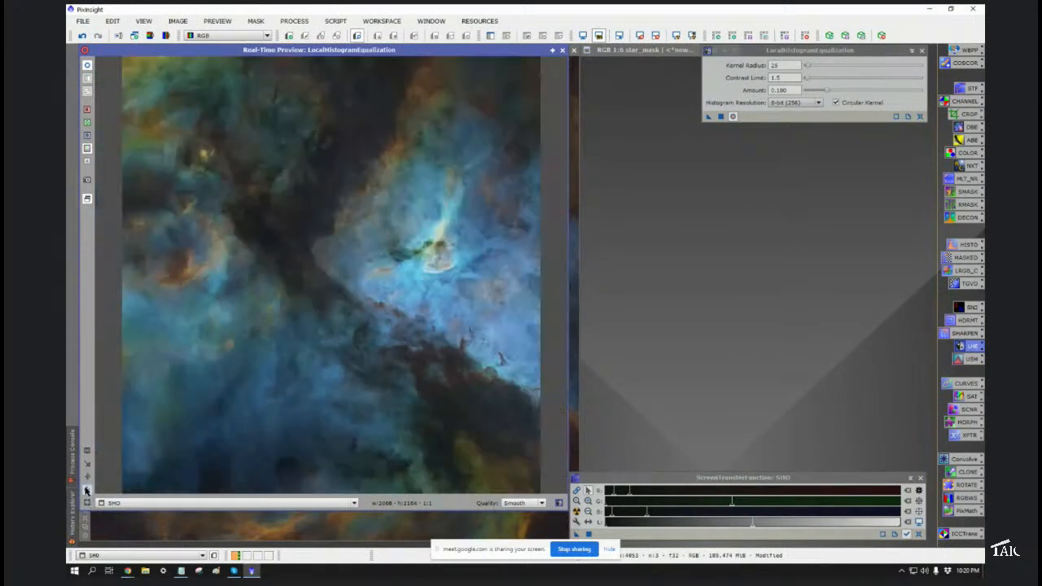
{"action": "left_click", "coordinate": [87, 502]}
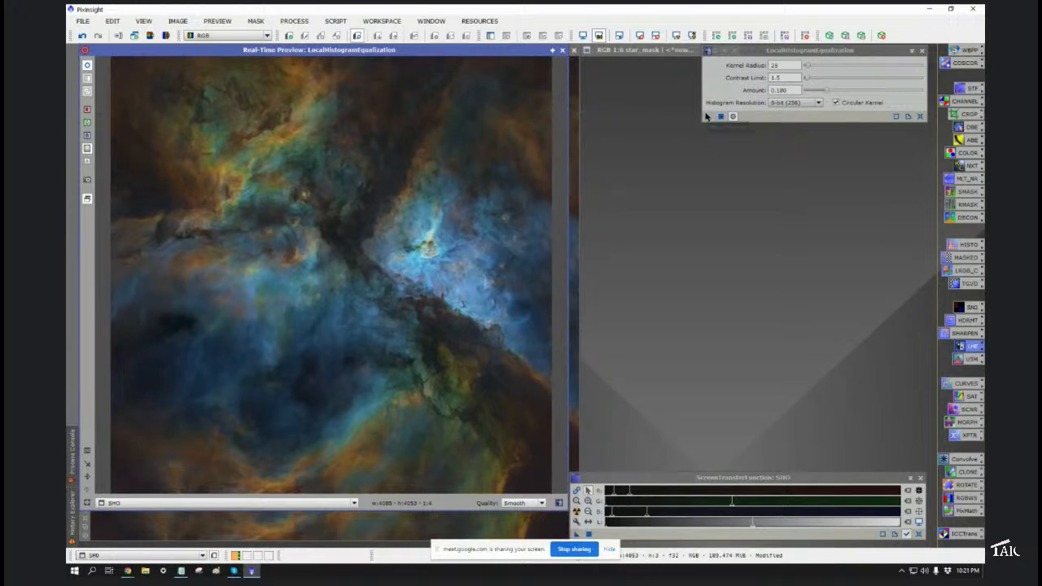
{"action": "left_click_drag", "start_coordinate": [706, 116], "coordinate": [707, 117]}
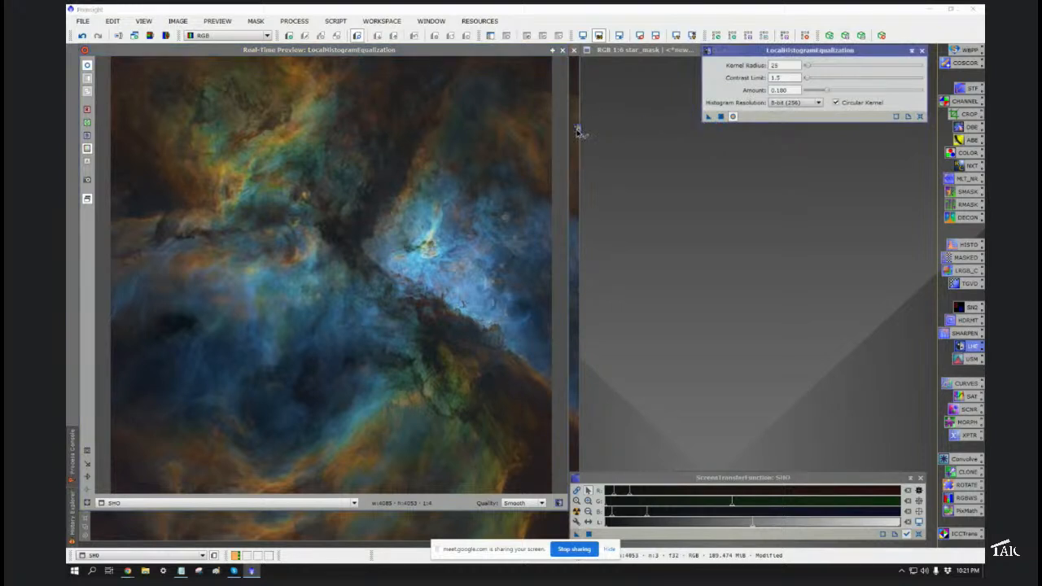
{"action": "left_click_drag", "start_coordinate": [708, 116], "coordinate": [574, 137]}
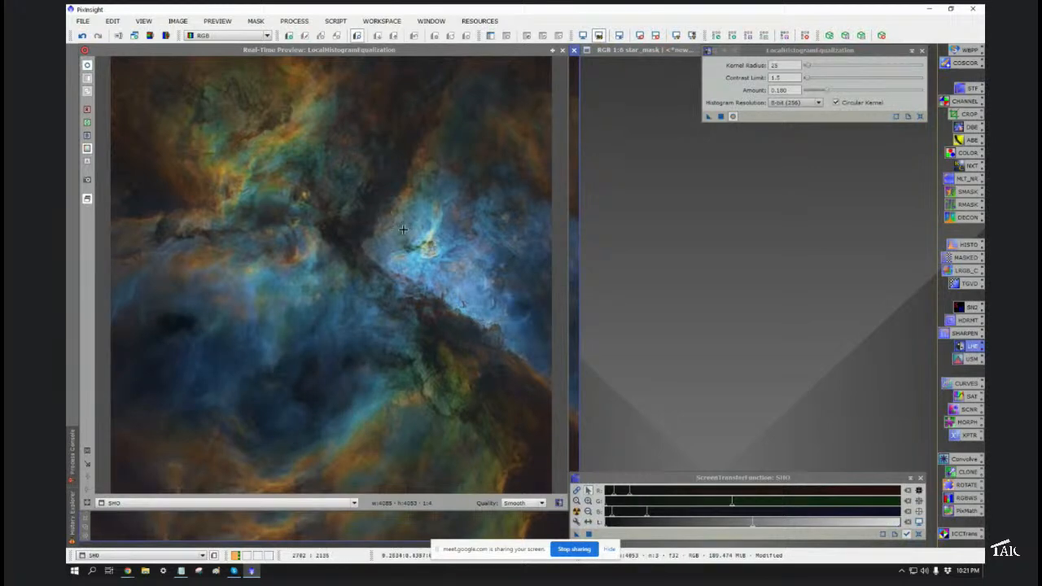
Step: Maximize the real-time preview, set the LocalHistogramEqualization kernel radius to 50, and compare before and after on SHO
{"action": "left_click", "coordinate": [551, 52]}
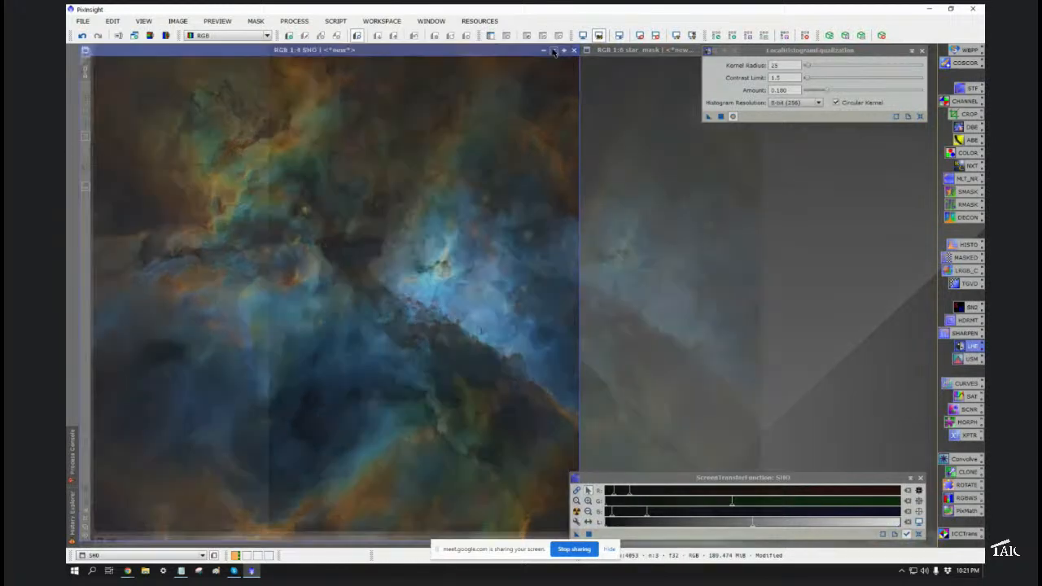
{"action": "left_click", "coordinate": [553, 51]}
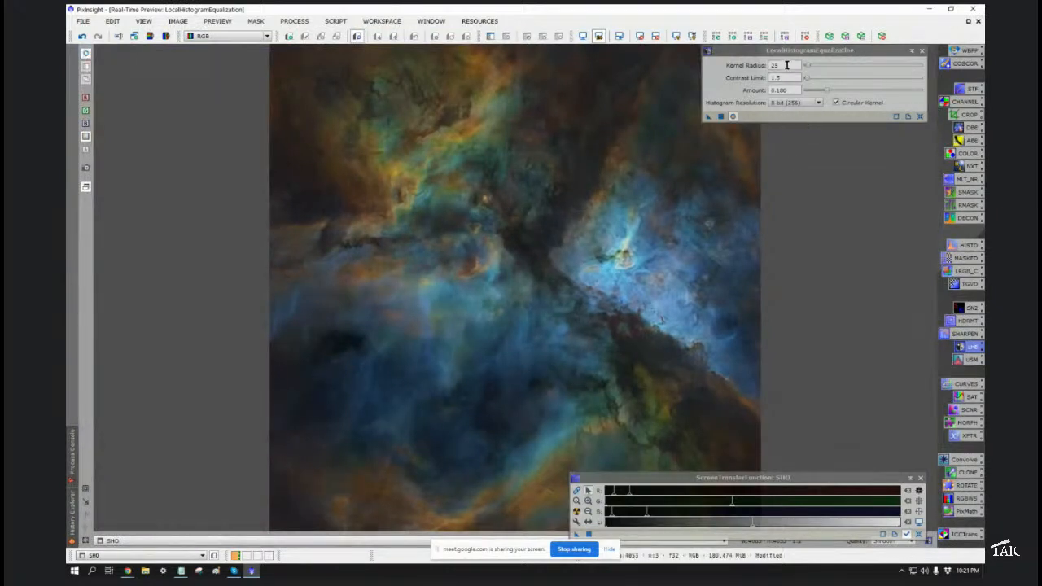
{"action": "double_click", "coordinate": [783, 65]}
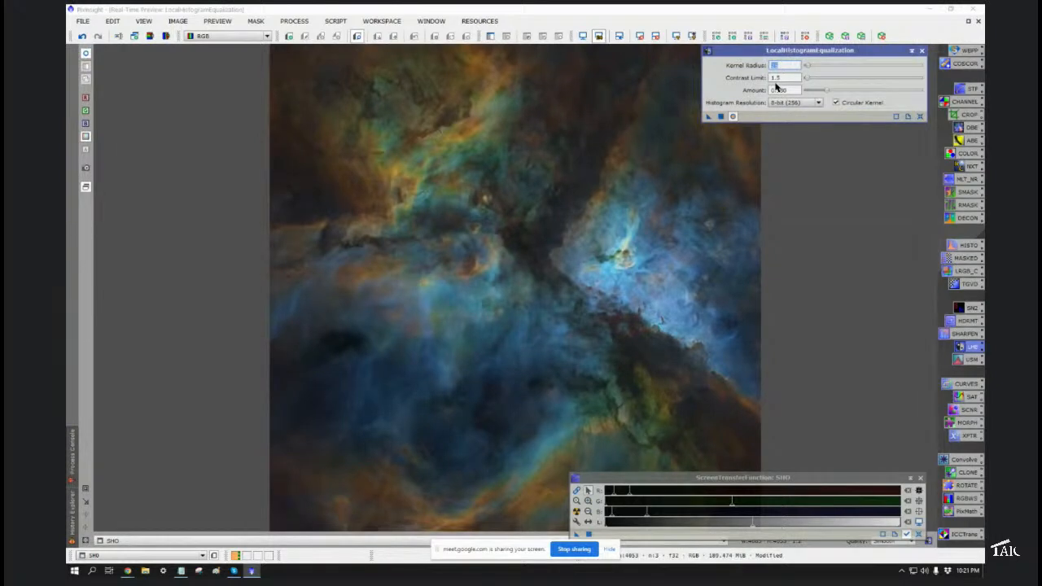
{"action": "type", "text": "50"}
{"action": "key", "text": "Return"}
{"action": "left_click", "coordinate": [86, 55]}
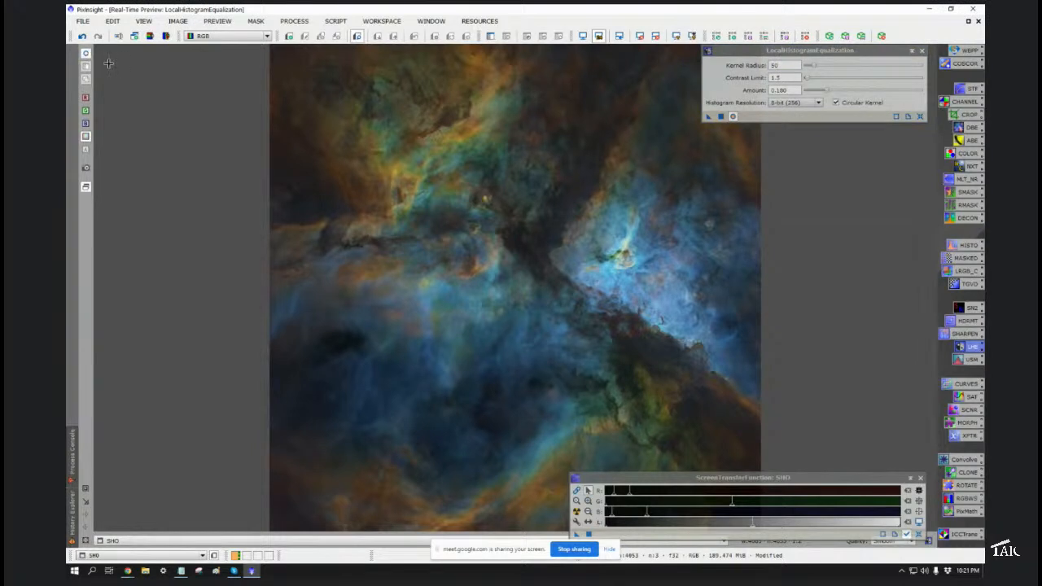
Step: Try a LocalHistogramEqualization amount of 0.12 and compare the enlarged preview with the unprocessed image
{"action": "left_click_drag", "start_coordinate": [323, 57], "coordinate": [585, 303]}
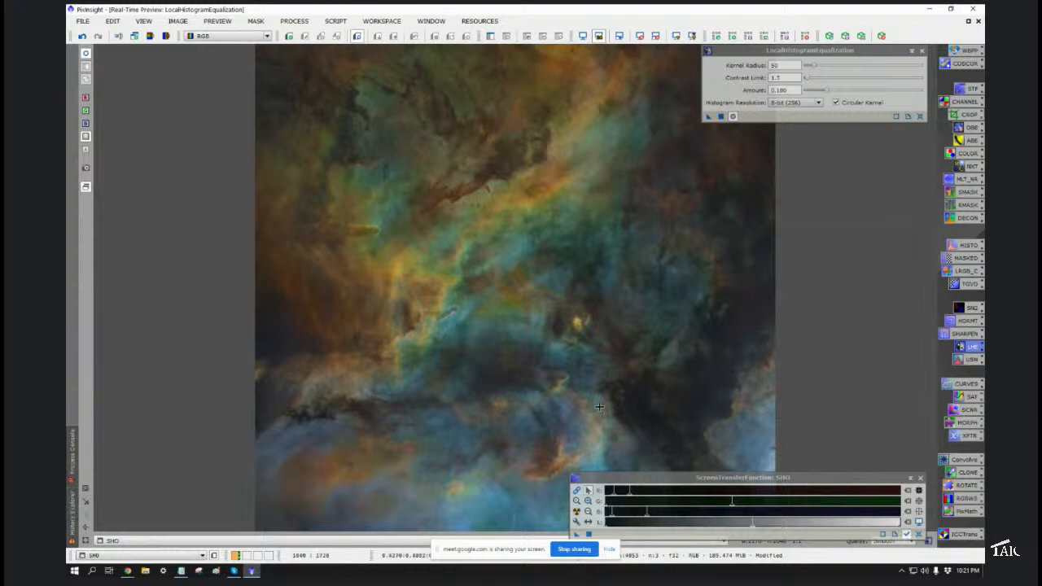
{"action": "left_click", "coordinate": [87, 53]}
{"action": "left_click_drag", "start_coordinate": [779, 89], "coordinate": [800, 89]}
{"action": "type", "text": "2"}
{"action": "key", "text": "Return"}
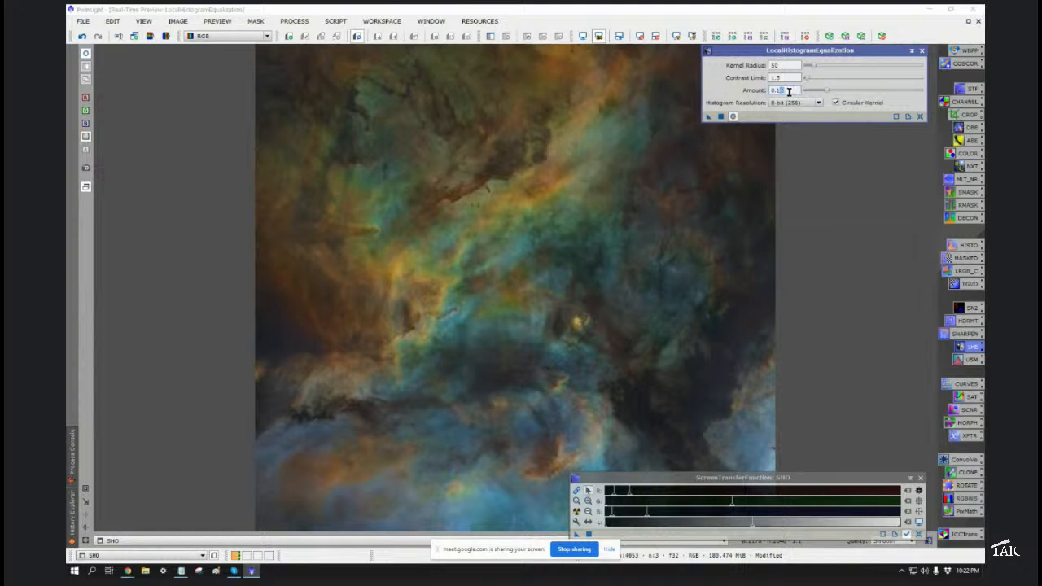
{"action": "left_click", "coordinate": [785, 67]}
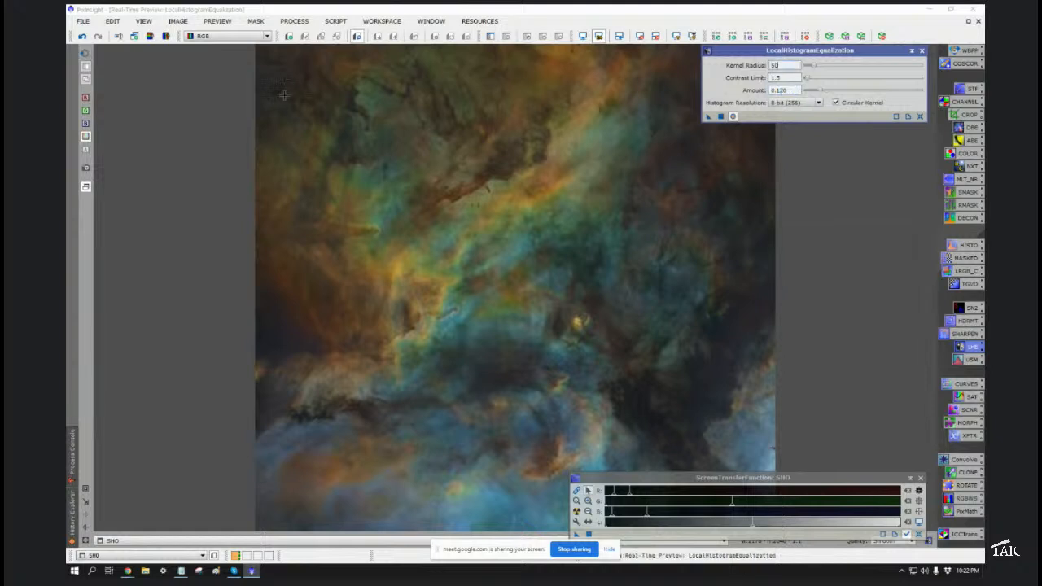
{"action": "left_click", "coordinate": [85, 54]}
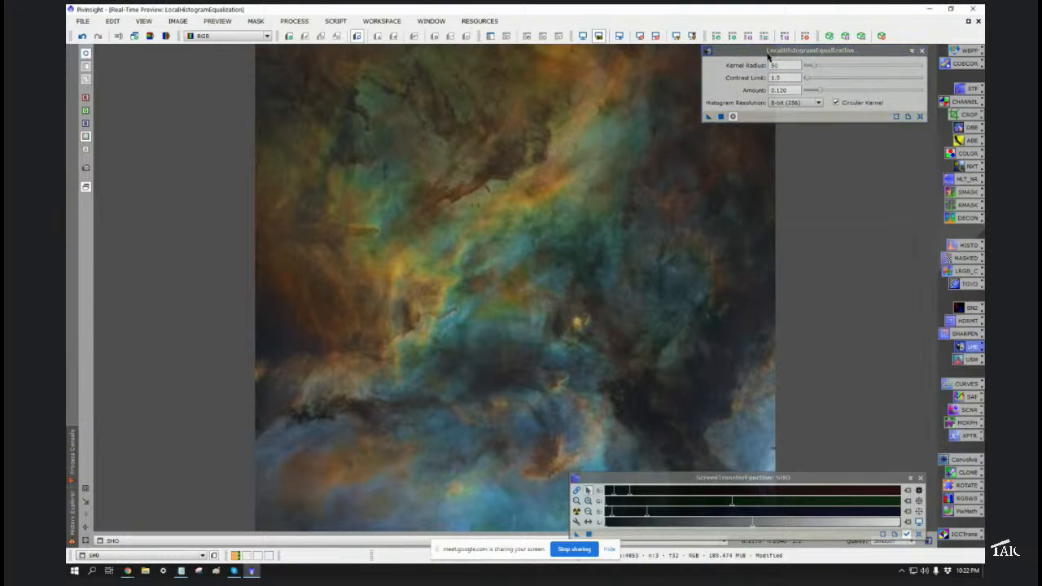
Step: Set the LocalHistogramEqualization amount to 0.15, check the before and after, and apply the process to SHO
{"action": "left_click_drag", "start_coordinate": [777, 90], "coordinate": [787, 91]}
{"action": "type", "text": "5"}
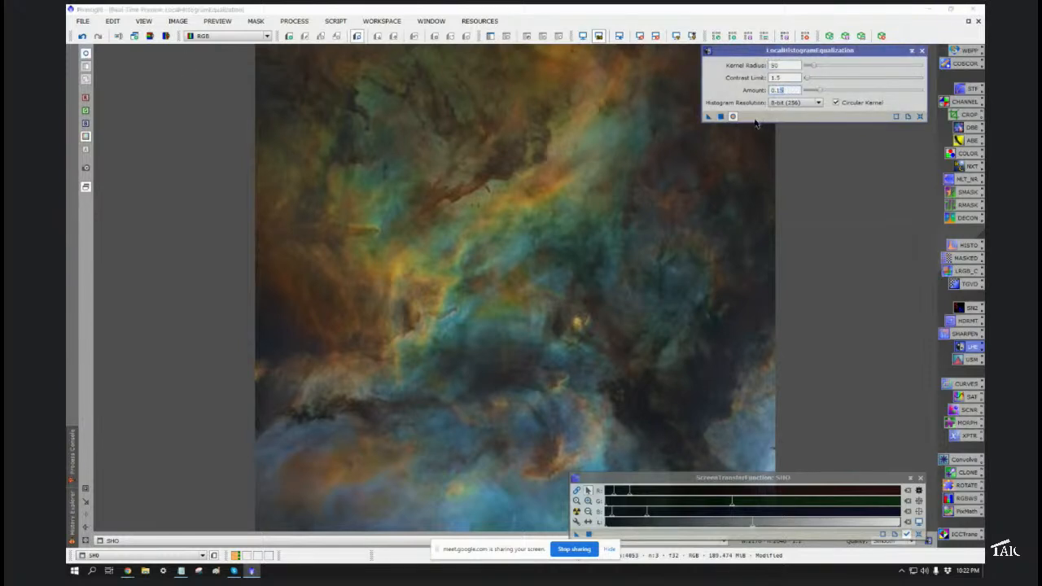
{"action": "left_click", "coordinate": [85, 56]}
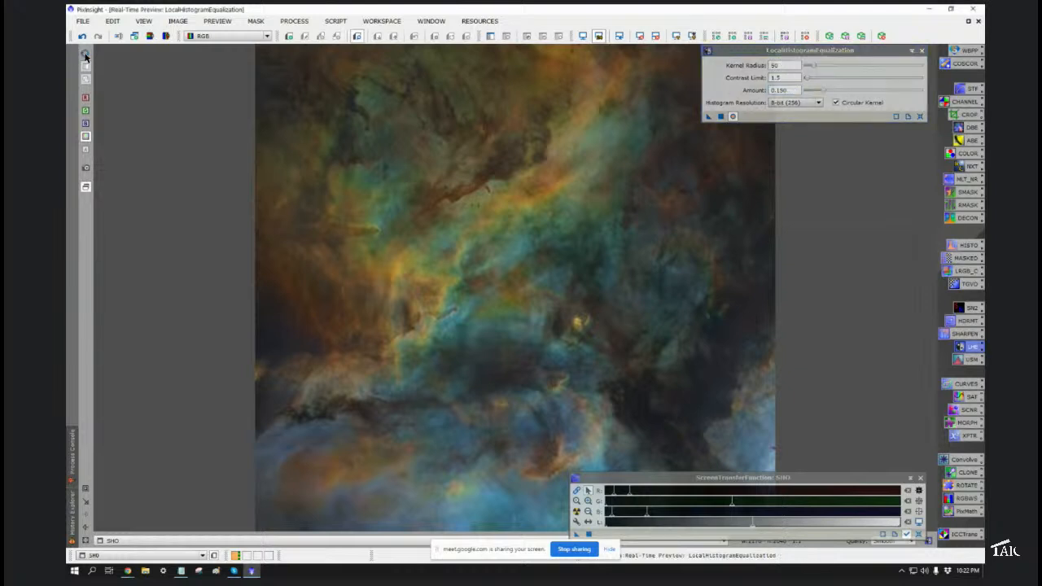
{"action": "left_click", "coordinate": [979, 20]}
{"action": "left_click", "coordinate": [707, 117]}
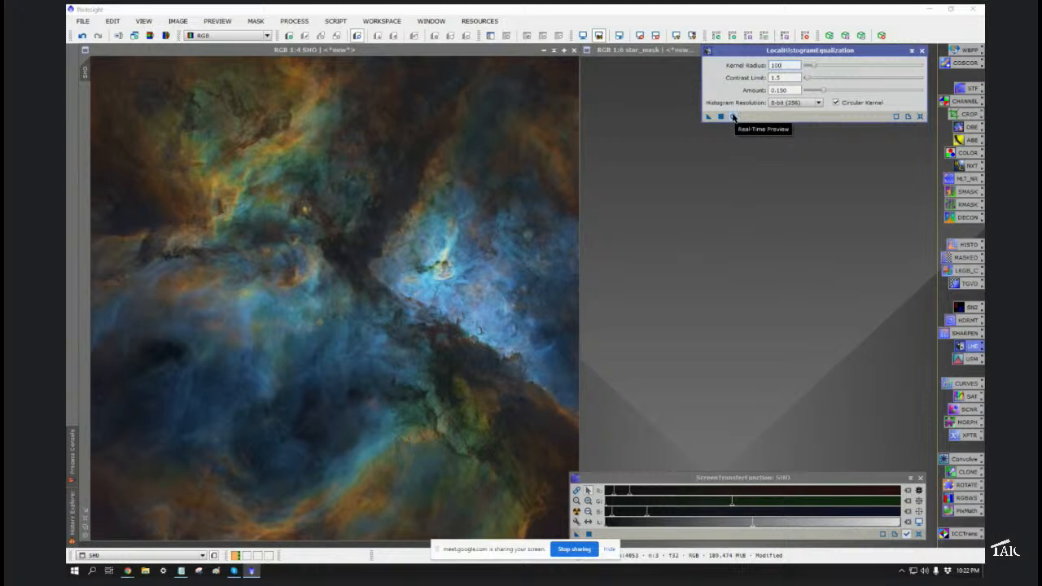
Step: Preview LocalHistogramEqualization on SHO with a kernel radius of 100 and compare before and after, both enlarged and in full view
{"action": "left_click", "coordinate": [732, 117]}
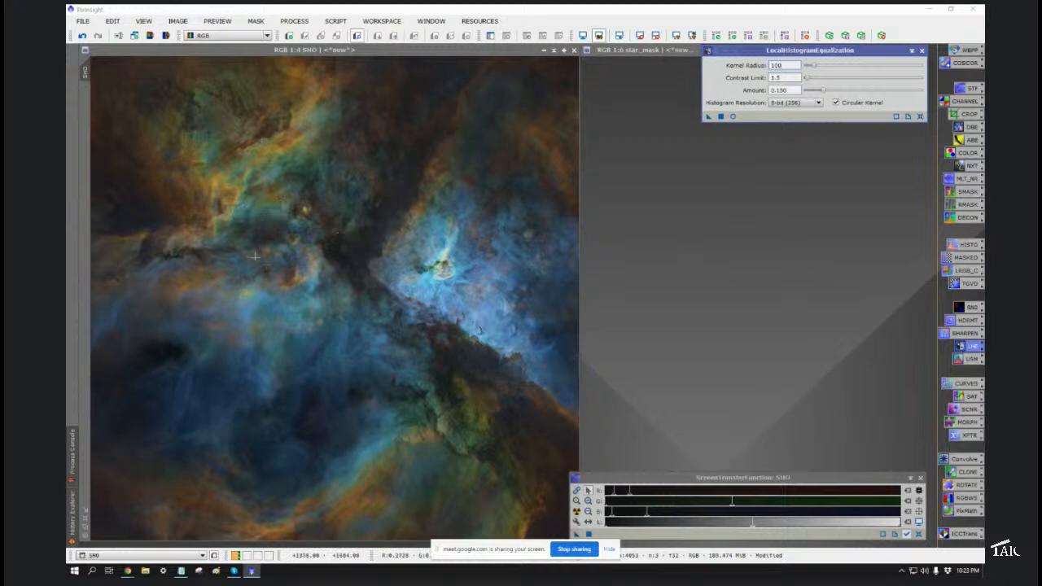
{"action": "left_click", "coordinate": [732, 117]}
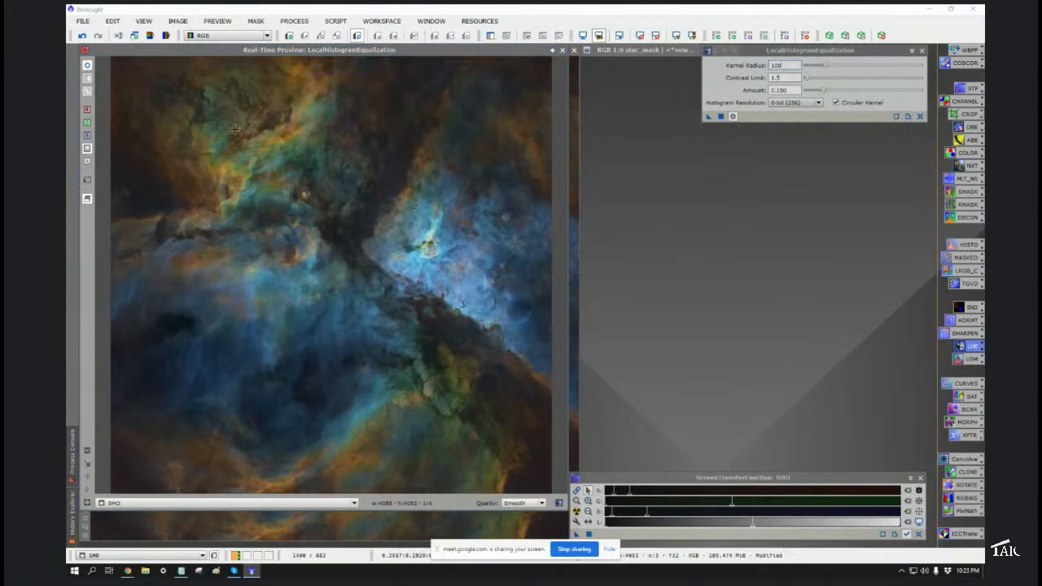
{"action": "left_click_drag", "start_coordinate": [168, 115], "coordinate": [556, 397]}
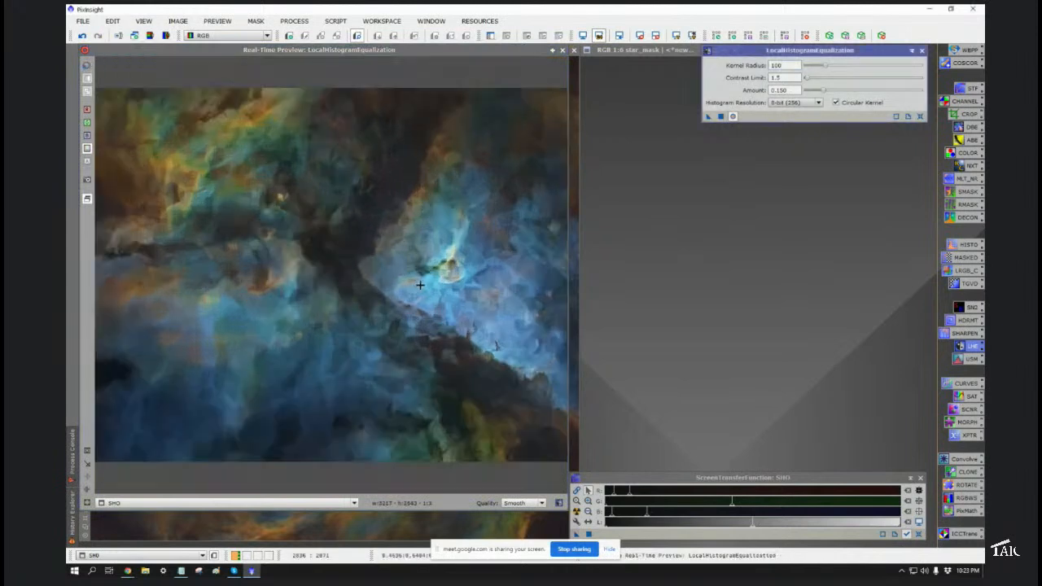
{"action": "left_click", "coordinate": [88, 69]}
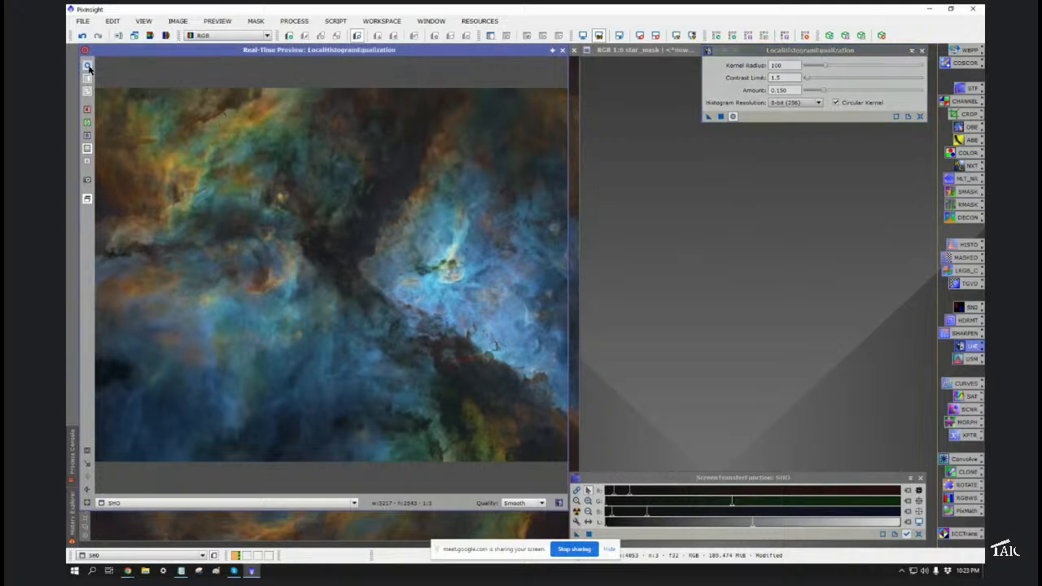
{"action": "left_click", "coordinate": [88, 492]}
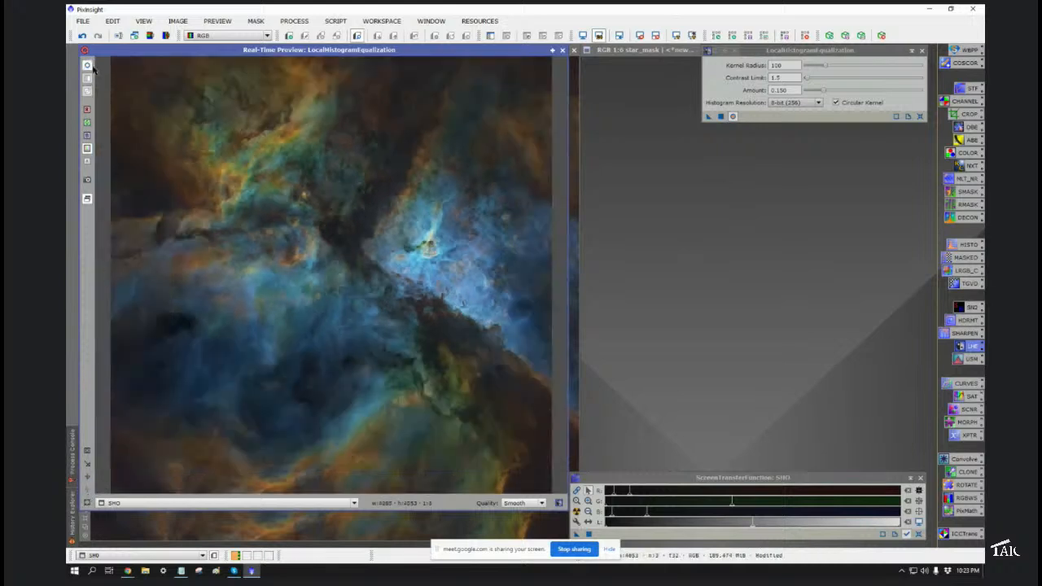
{"action": "left_click", "coordinate": [87, 67]}
Step: Close the real-time preview, apply LocalHistogramEqualization to SHO, and close the process
{"action": "left_click", "coordinate": [733, 116]}
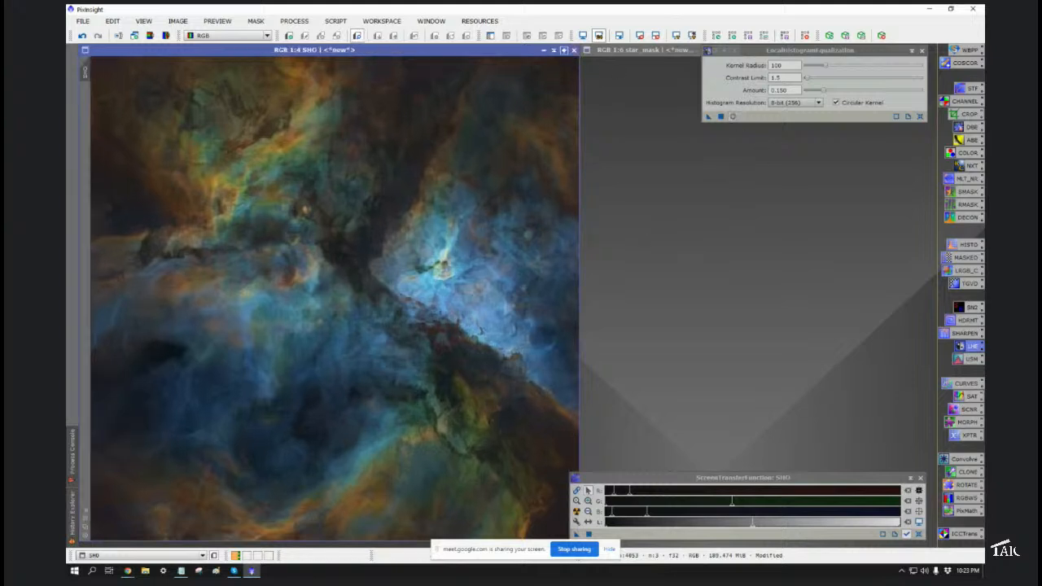
{"action": "left_click_drag", "start_coordinate": [707, 117], "coordinate": [370, 272]}
{"action": "left_click", "coordinate": [921, 51]}
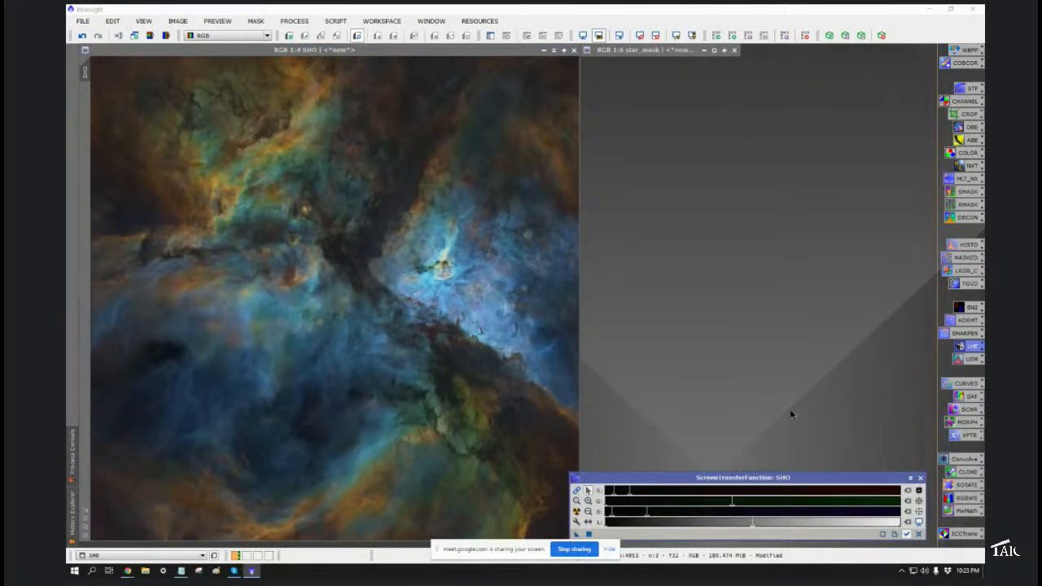
Step: Launch the saved CURVES instance of CurvesTransformation and briefly show all its channel curves together
{"action": "right_click", "coordinate": [944, 383]}
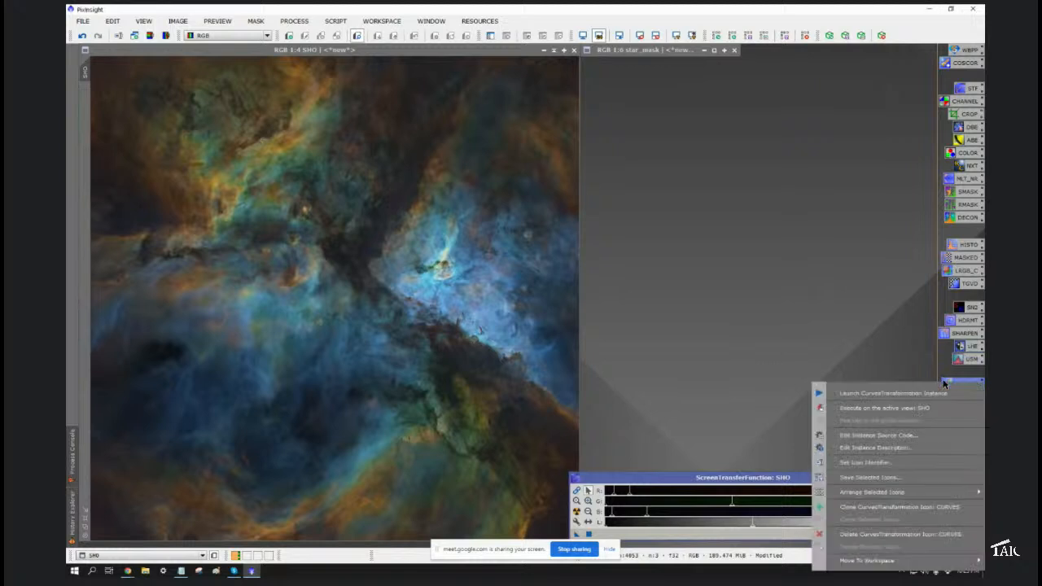
{"action": "left_click", "coordinate": [864, 394]}
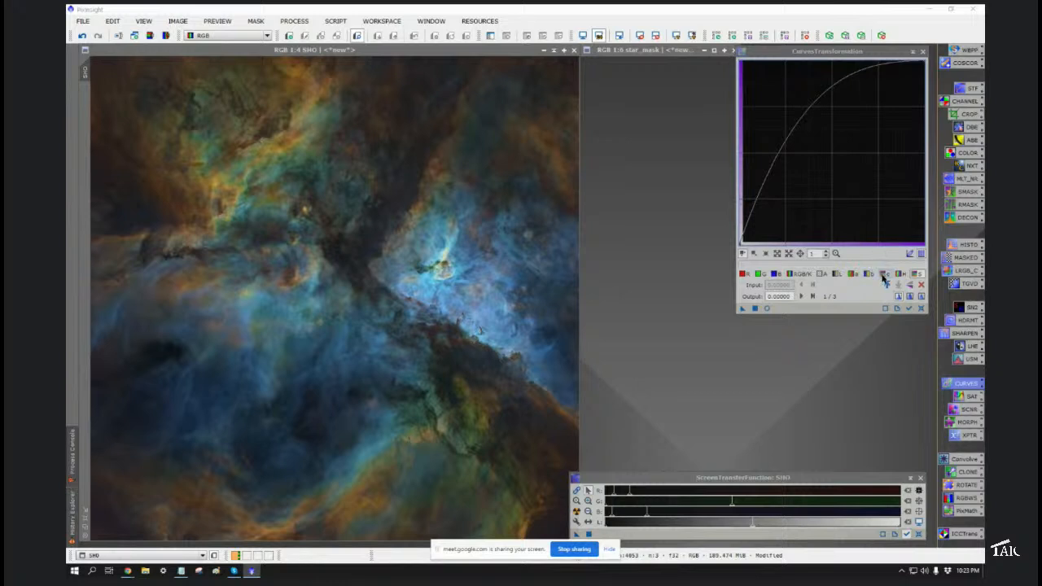
{"action": "left_click", "coordinate": [912, 254]}
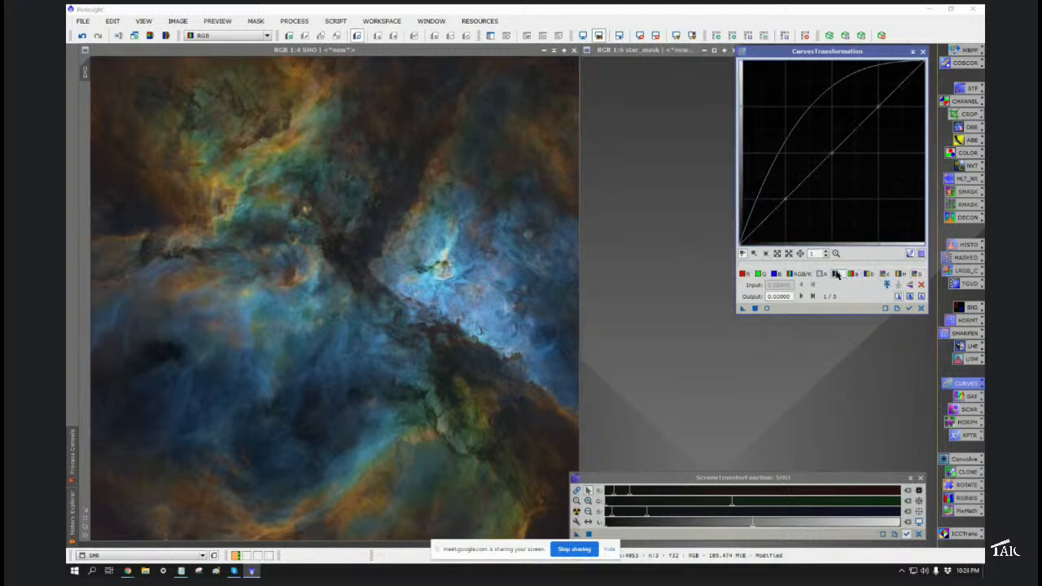
{"action": "left_click", "coordinate": [910, 254]}
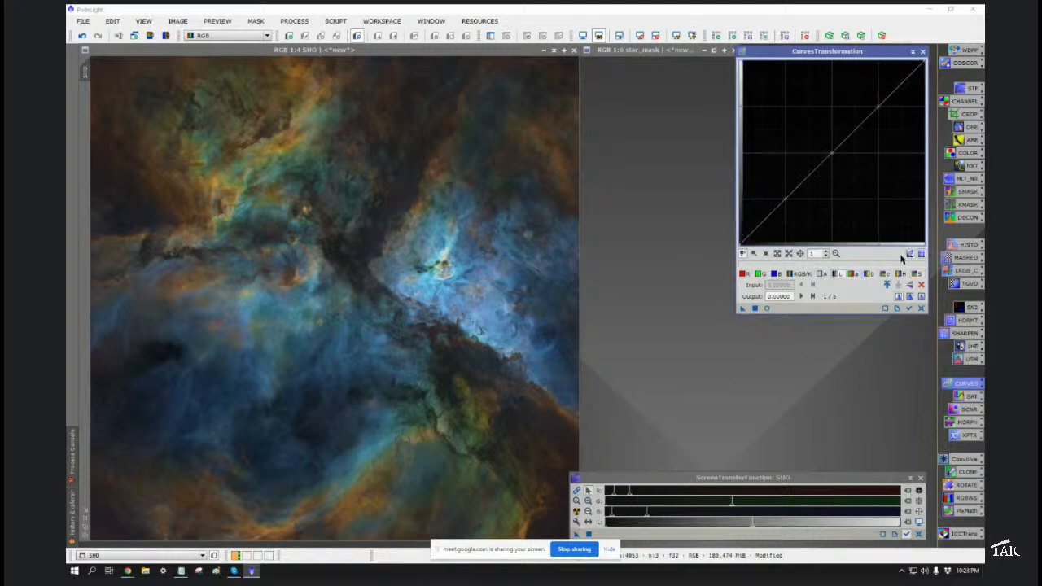
Step: Look through the saturation, red, green, blue and lightness curves in CurvesTransformation
{"action": "left_click", "coordinate": [916, 275]}
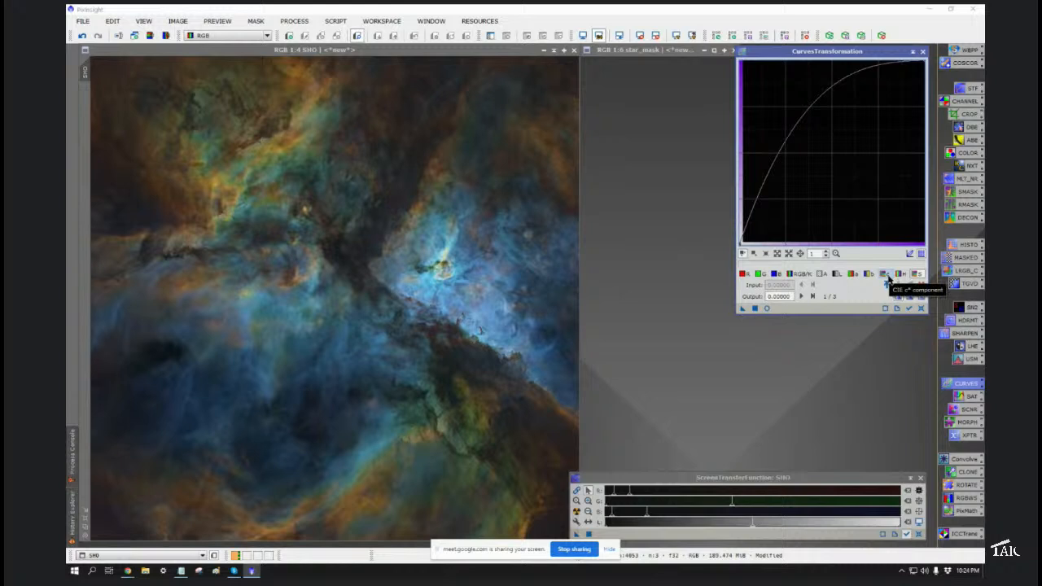
{"action": "left_click", "coordinate": [747, 277]}
{"action": "left_click", "coordinate": [759, 274]}
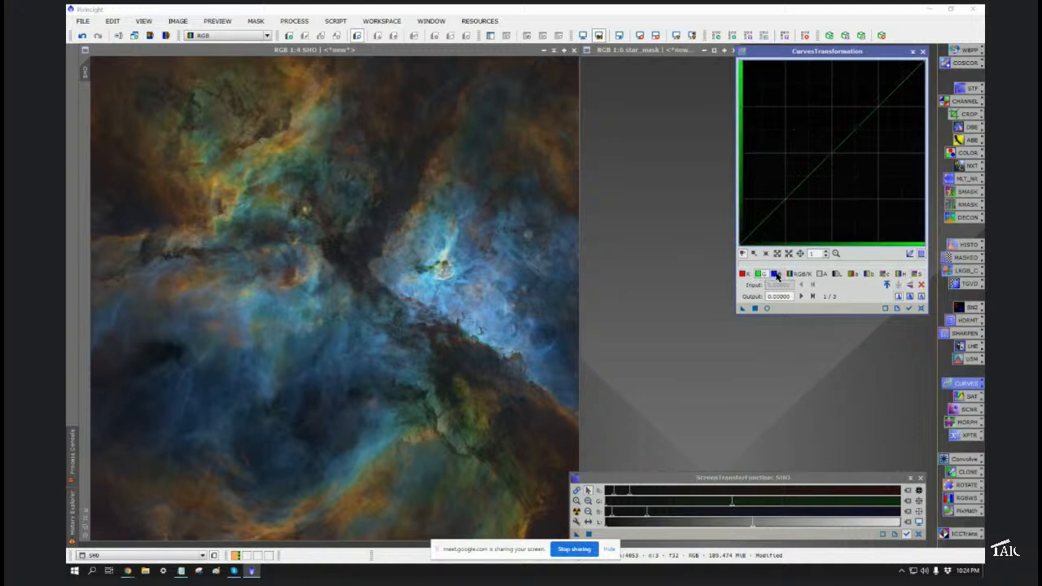
{"action": "left_click", "coordinate": [776, 275]}
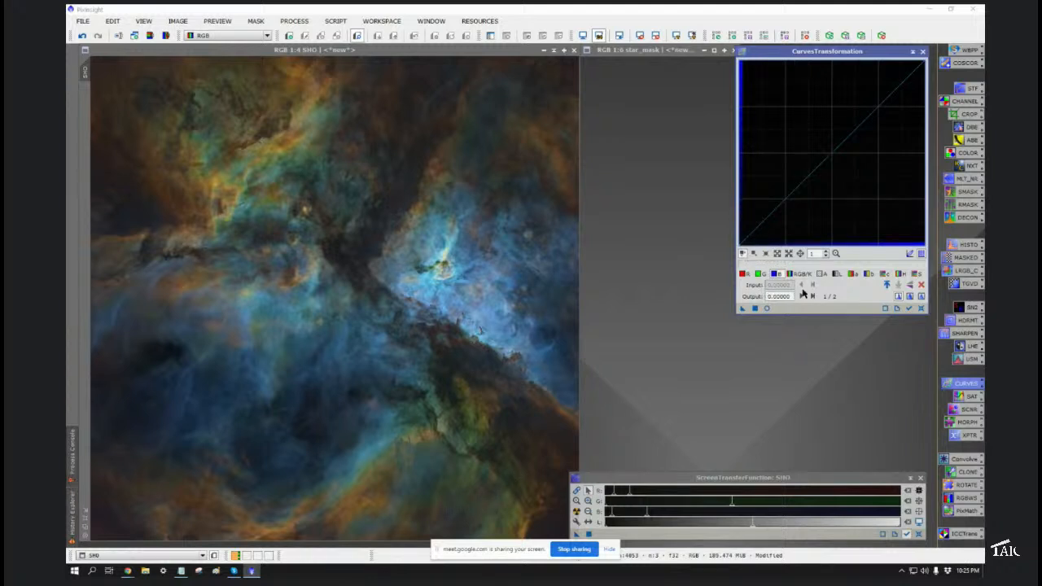
{"action": "left_click", "coordinate": [916, 275]}
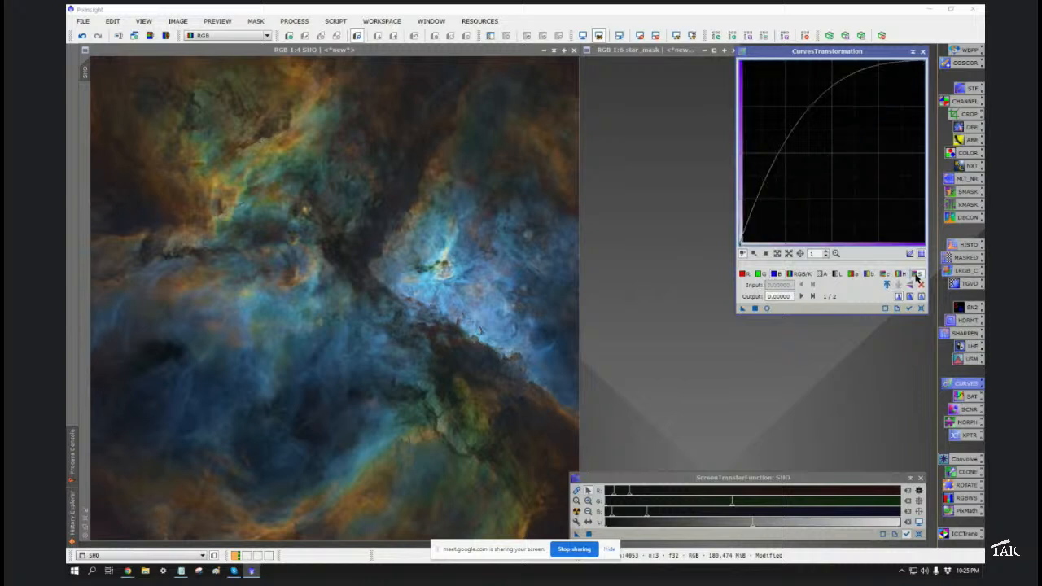
{"action": "left_click", "coordinate": [841, 276]}
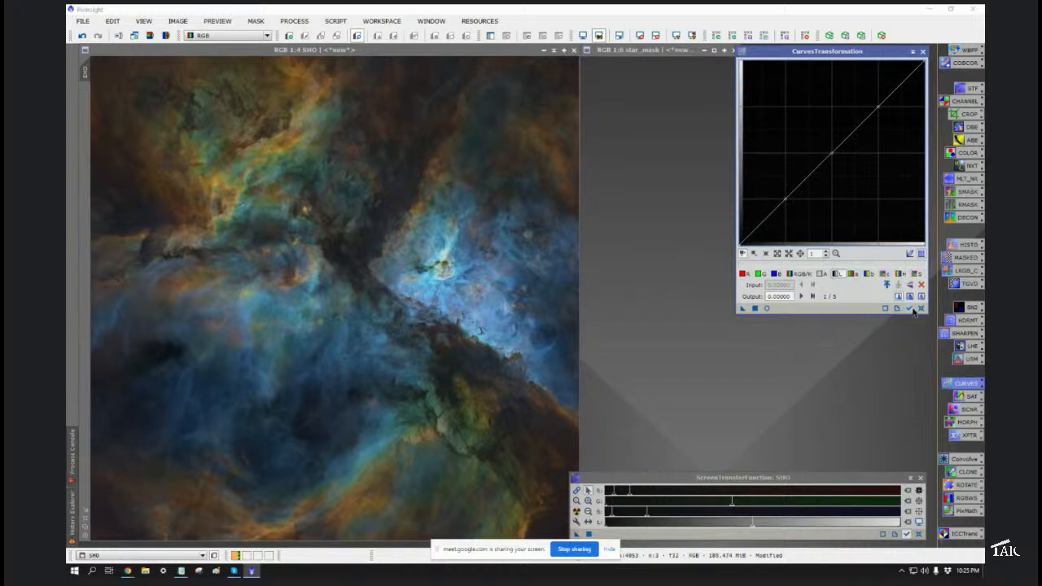
Step: Start a real-time preview of CurvesTransformation on SHO, reset the curves, and reload the saved CURVES instance
{"action": "left_click", "coordinate": [766, 309]}
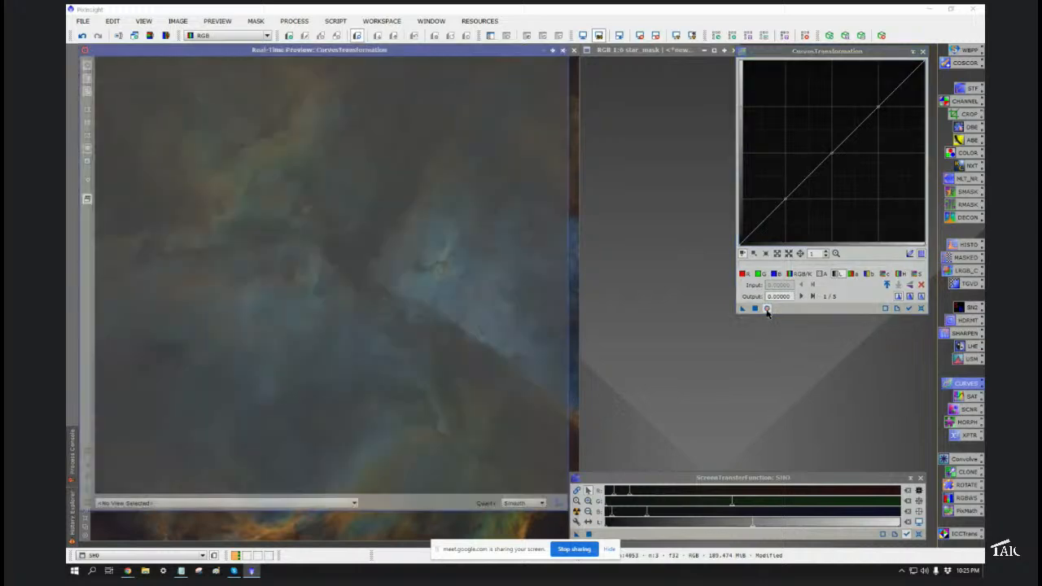
{"action": "left_click", "coordinate": [922, 309]}
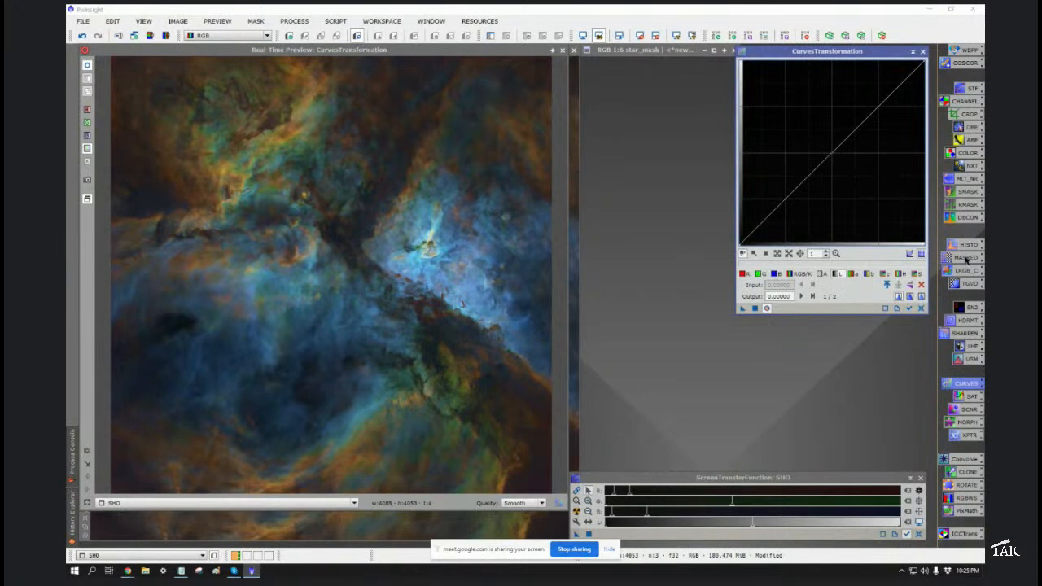
{"action": "right_click", "coordinate": [956, 383]}
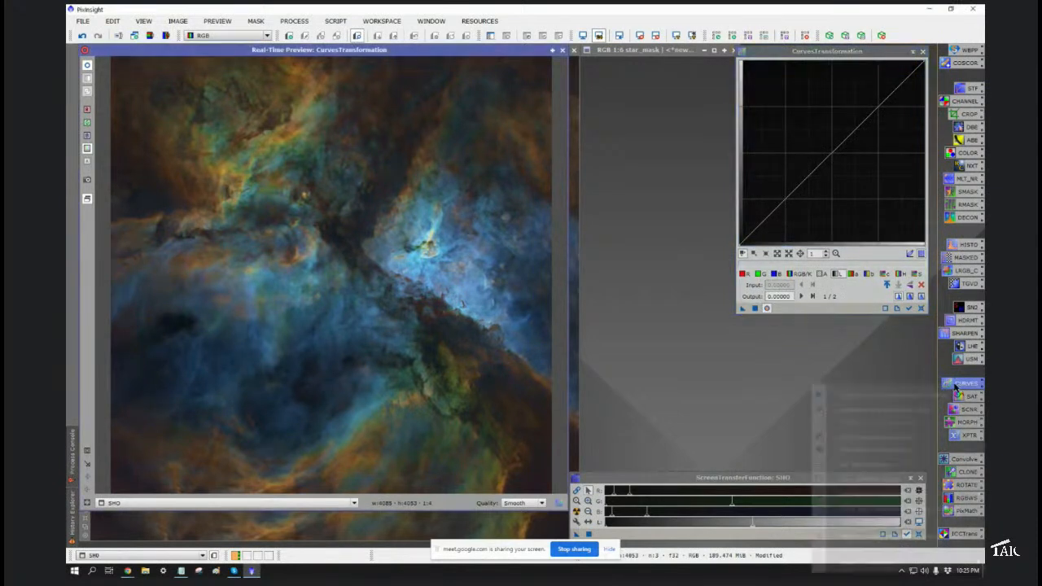
{"action": "left_click", "coordinate": [891, 395]}
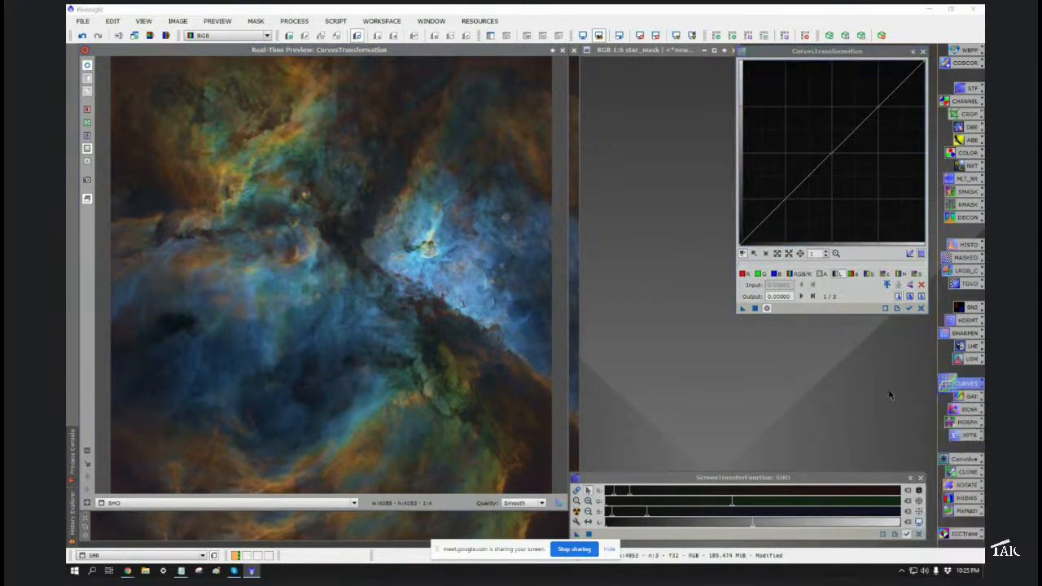
Step: Delete the points of the saturation curve in CurvesTransformation
{"action": "left_click", "coordinate": [918, 275]}
{"action": "left_click", "coordinate": [923, 286]}
{"action": "left_click", "coordinate": [923, 287]}
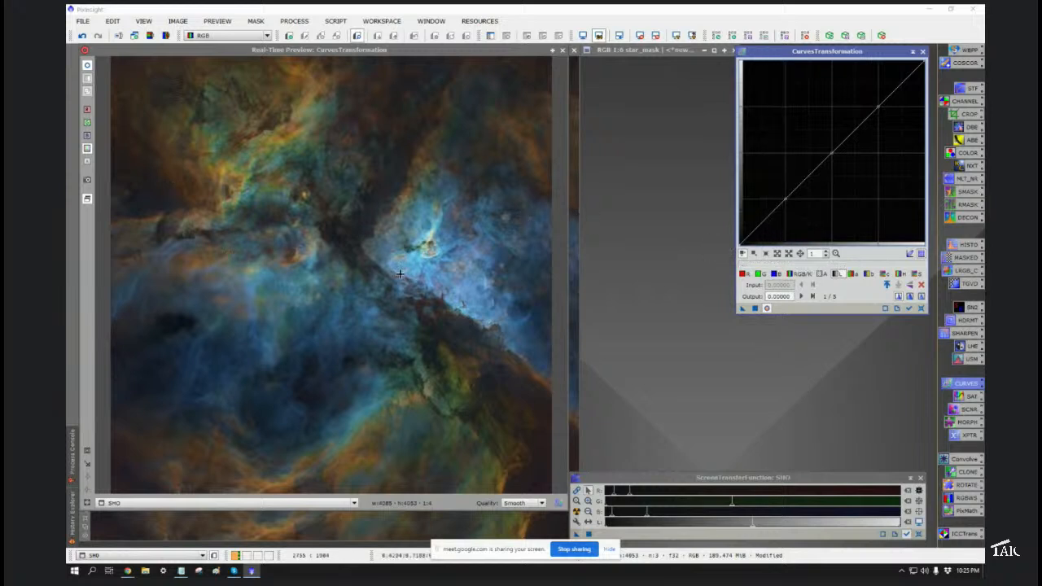
Step: Sample a dark nebula area, pull the lightness curve's shadows down at input about 0.08, output about 0.065, and compare before and after
{"action": "left_click", "coordinate": [173, 326]}
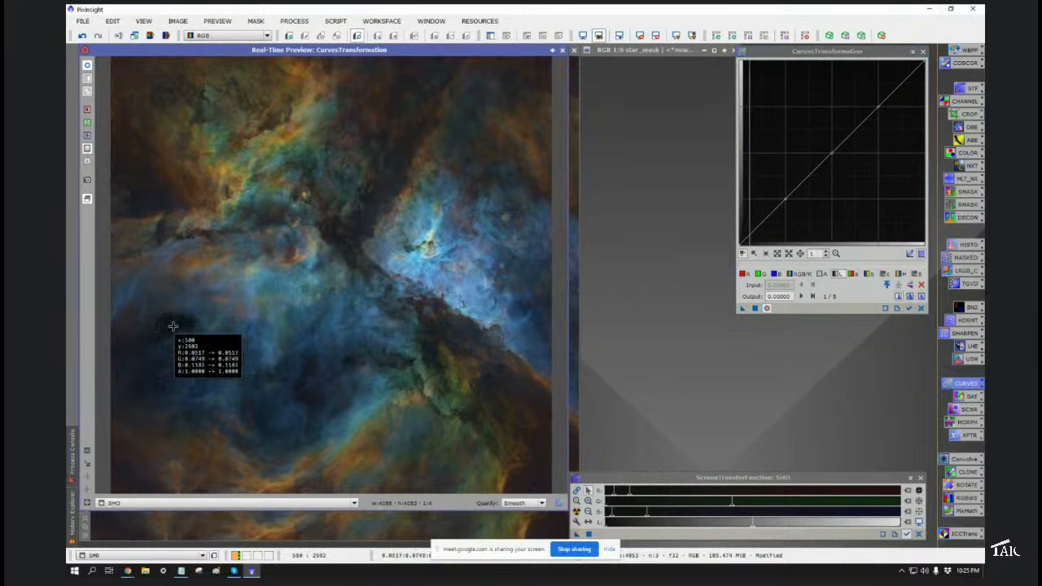
{"action": "left_click", "coordinate": [752, 232]}
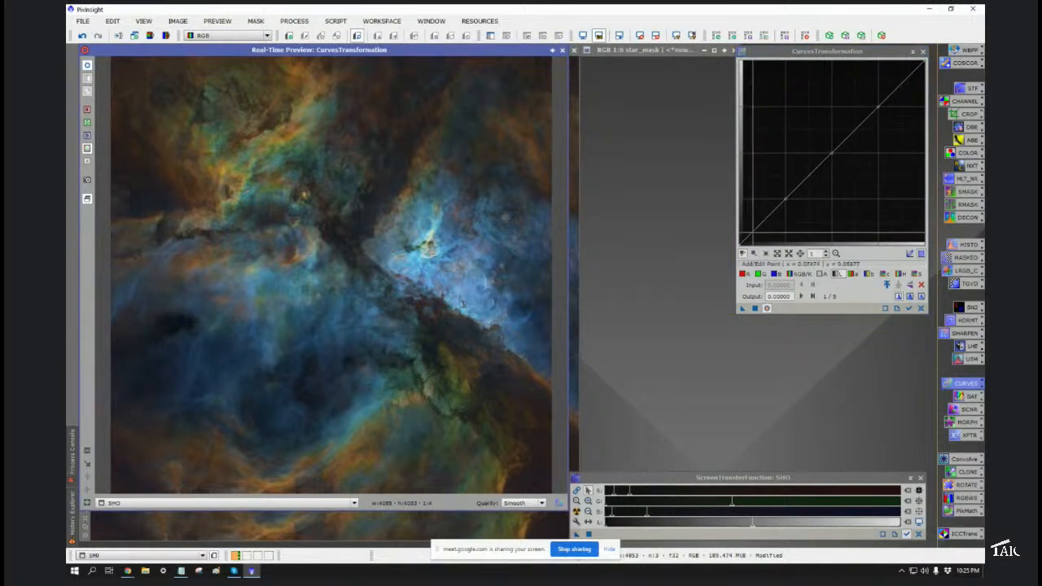
{"action": "left_click_drag", "start_coordinate": [753, 232], "coordinate": [754, 233]}
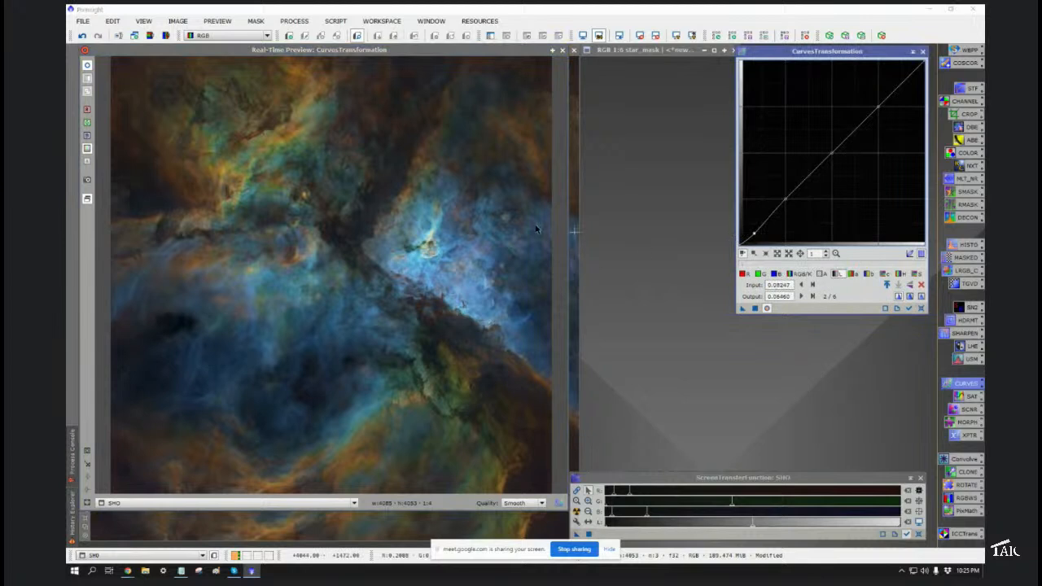
{"action": "left_click", "coordinate": [88, 68]}
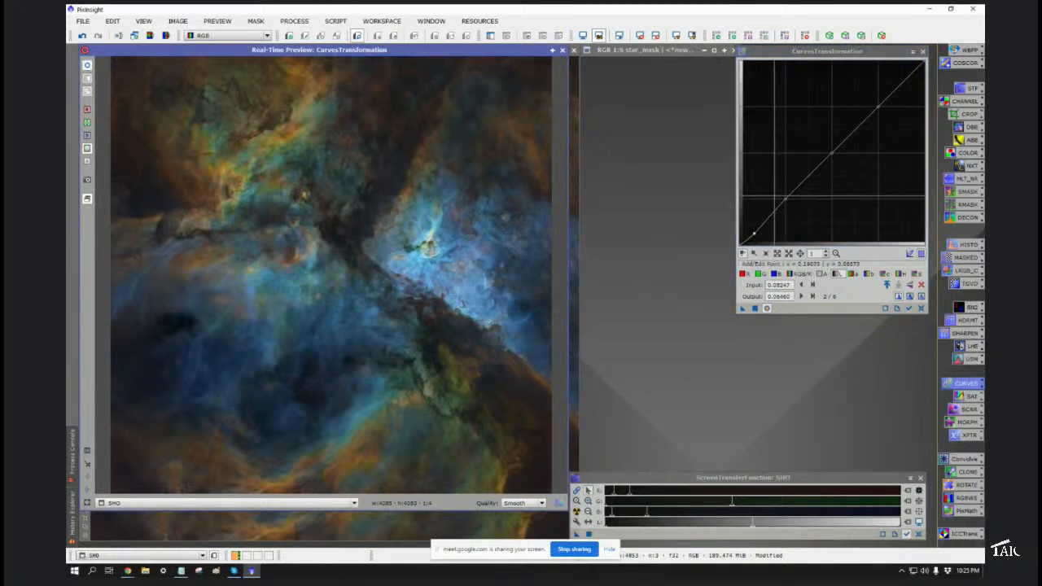
Step: Raise the lightness curve slightly, moving its lower-quarter point to about 0.247 in, 0.253 out and its midpoint to about 0.479 in, 0.496 out
{"action": "left_click", "coordinate": [784, 199]}
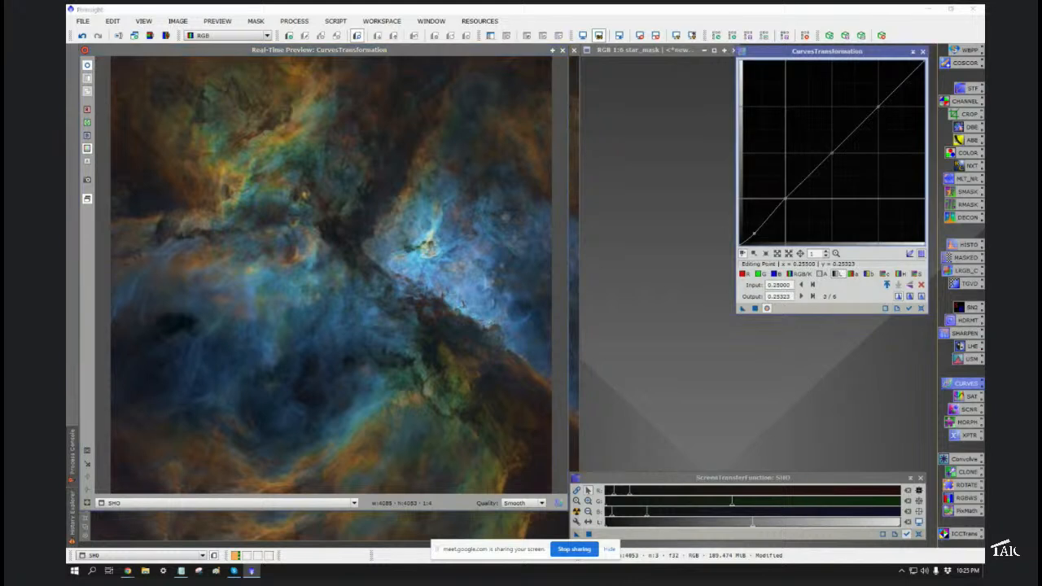
{"action": "left_click_drag", "start_coordinate": [784, 198], "coordinate": [784, 197]}
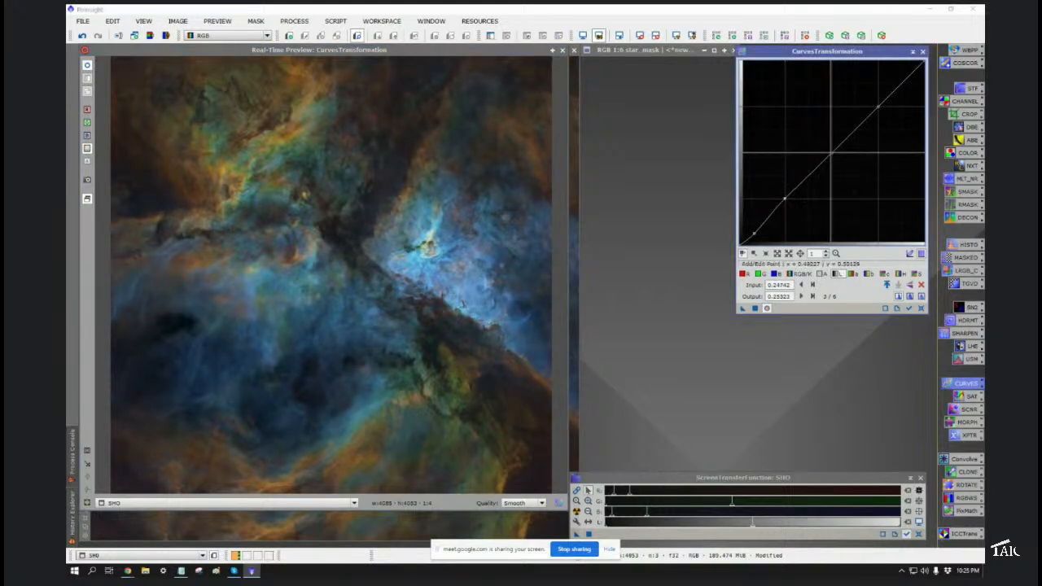
{"action": "left_click_drag", "start_coordinate": [830, 153], "coordinate": [827, 154]}
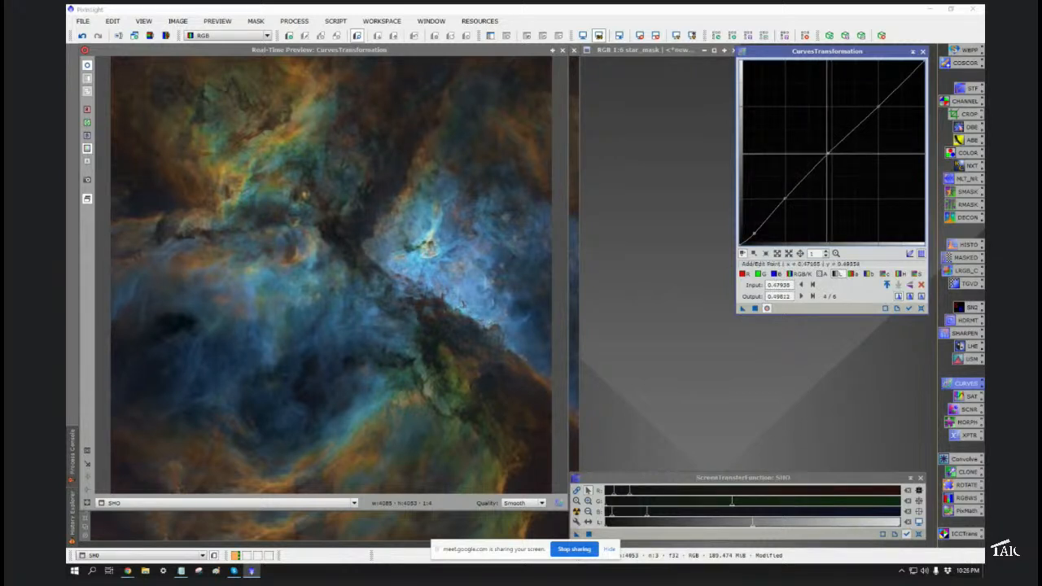
Step: Compare before and after, and move the lightness curve's lower-quarter point to about 0.255 in, 0.248 out
{"action": "left_click", "coordinate": [88, 67]}
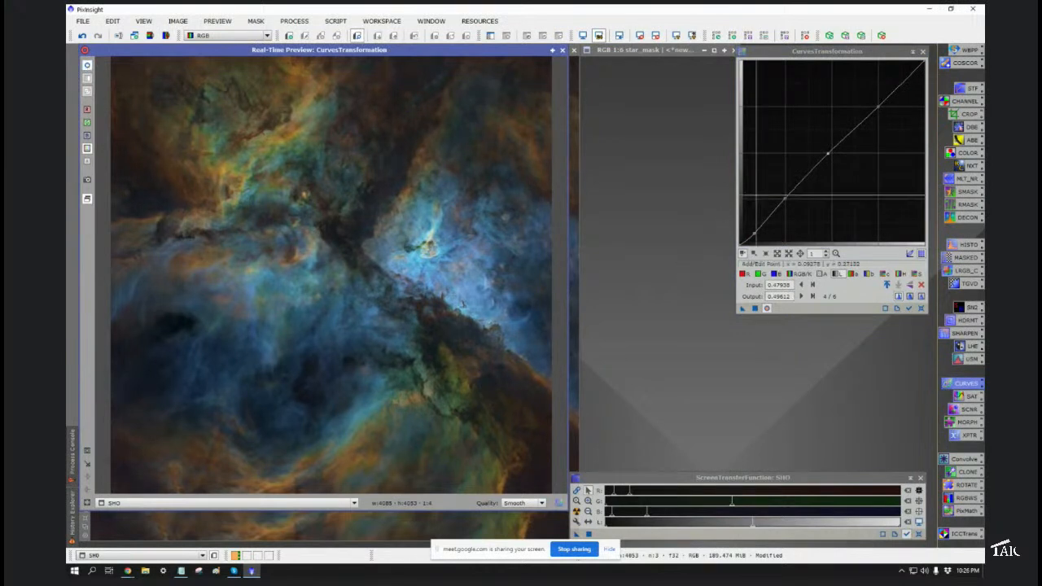
{"action": "left_click", "coordinate": [786, 198]}
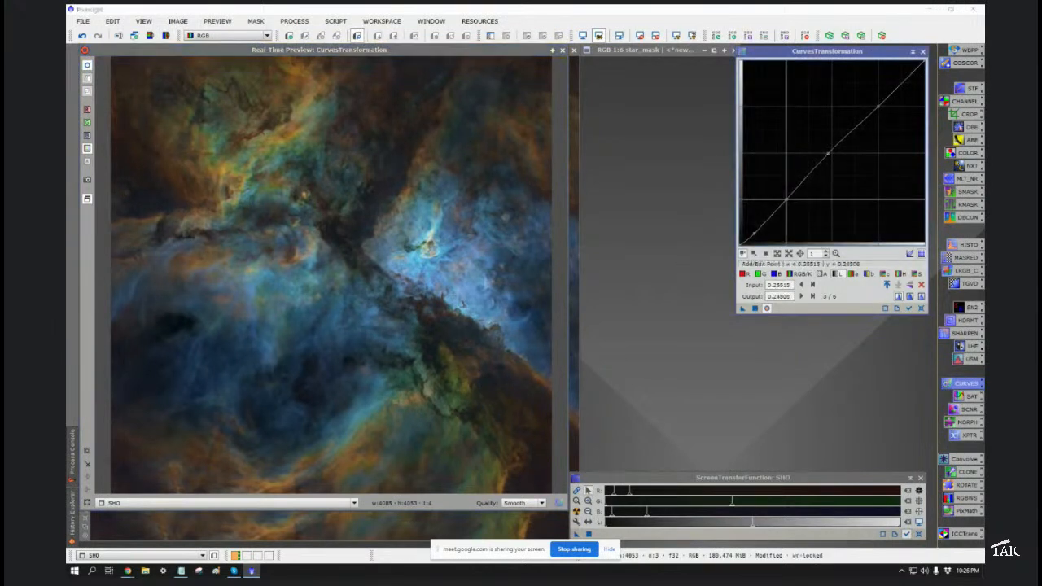
Step: Anchor the hue curve at about 0.25, 0.50 and 0.74, pull its low end to about 0.137 in, 0.101 out, and compare before and after
{"action": "left_click", "coordinate": [917, 276]}
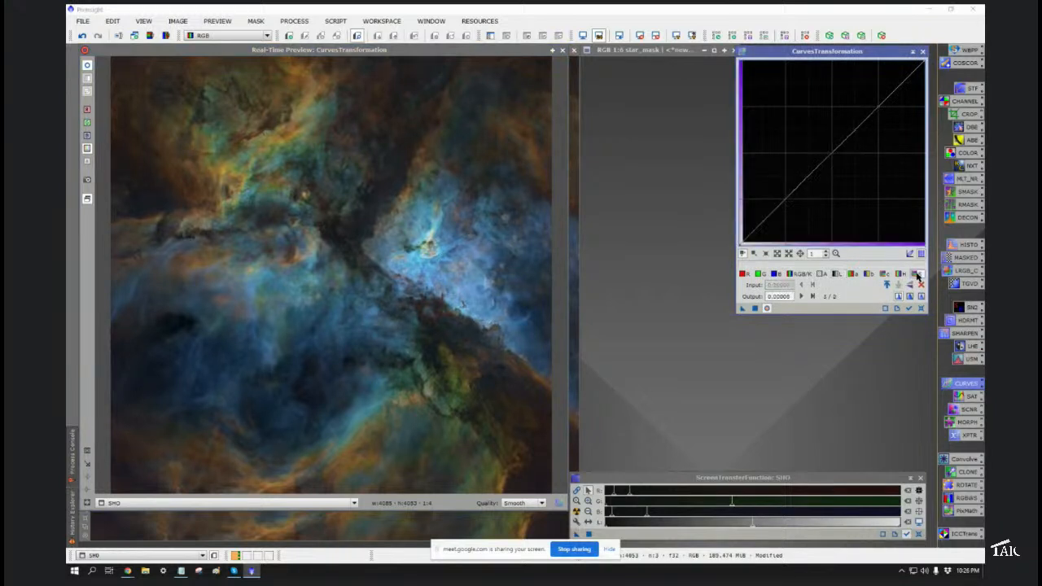
{"action": "left_click", "coordinate": [899, 275]}
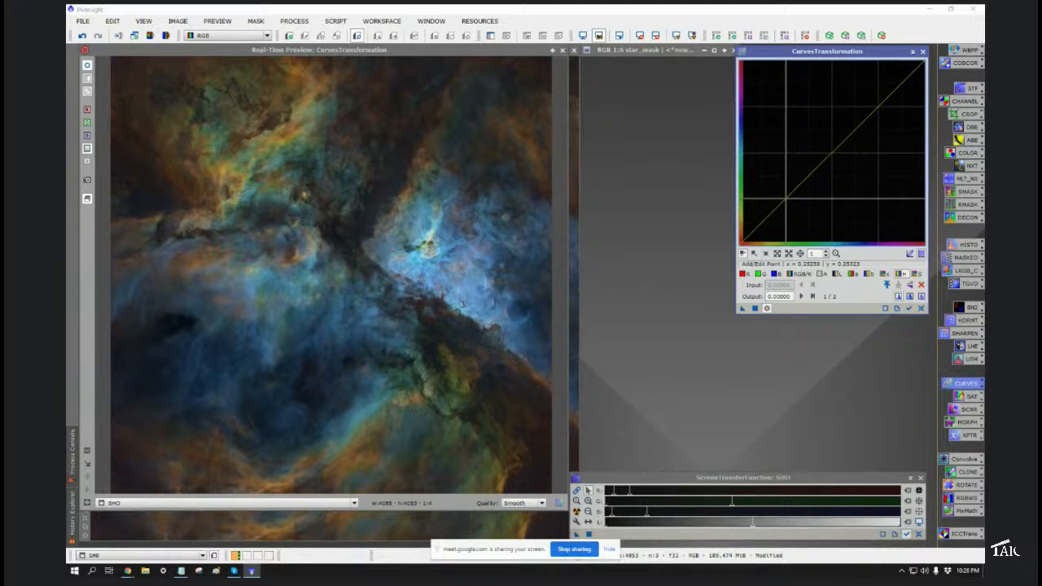
{"action": "left_click", "coordinate": [785, 198]}
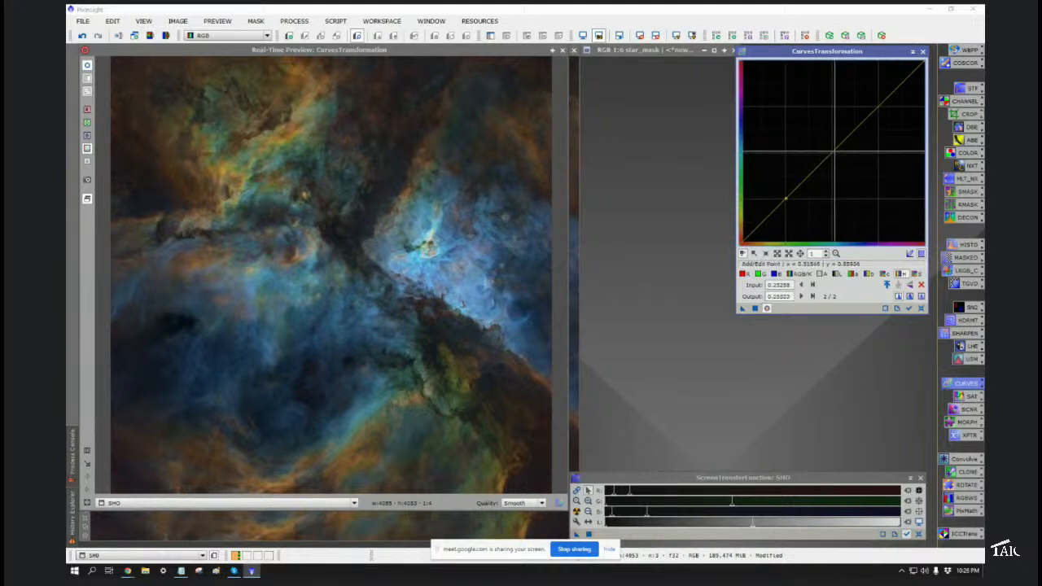
{"action": "left_click", "coordinate": [833, 153]}
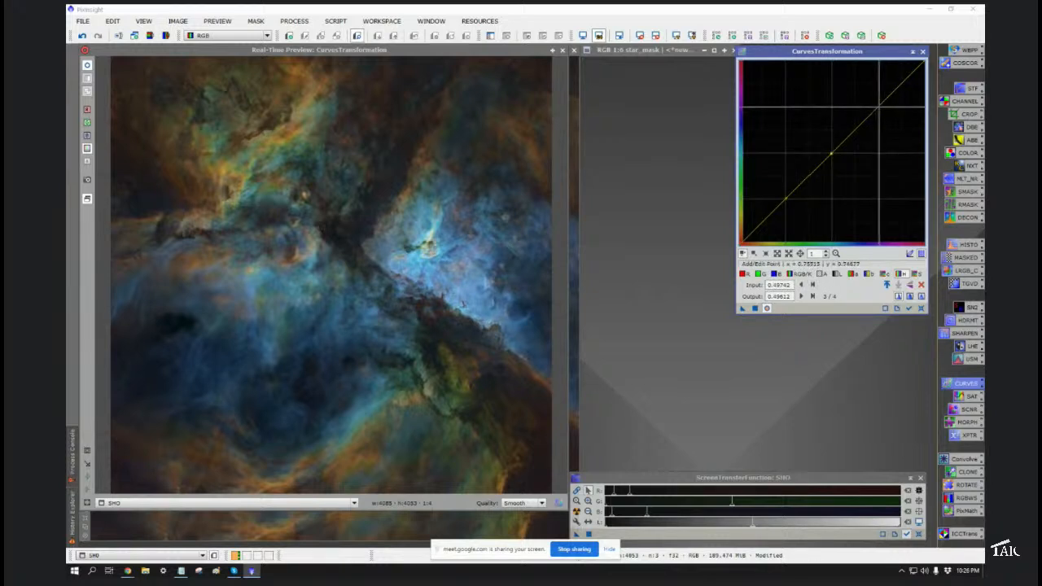
{"action": "left_click", "coordinate": [877, 107]}
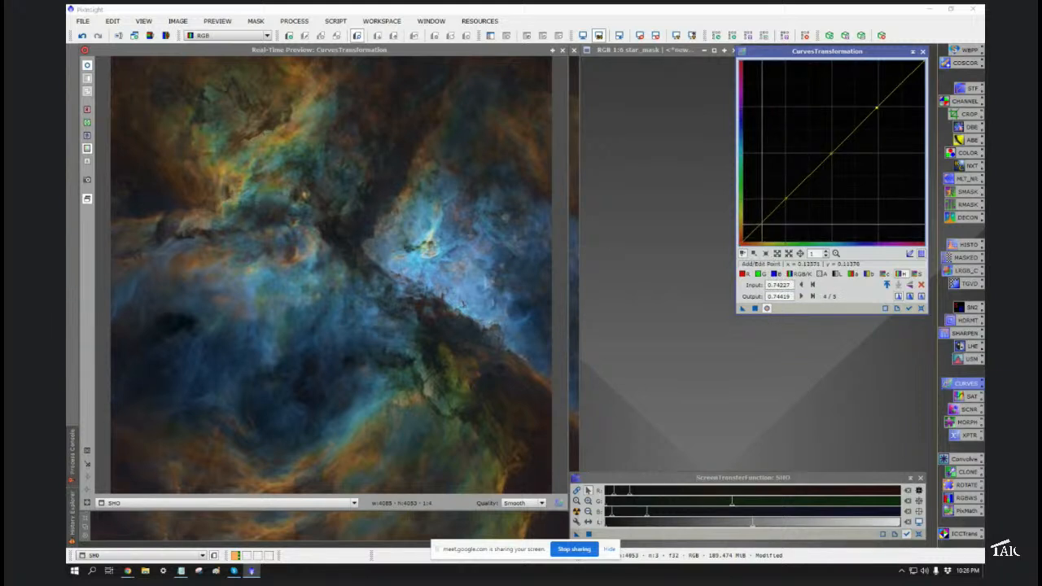
{"action": "left_click_drag", "start_coordinate": [765, 222], "coordinate": [764, 226]}
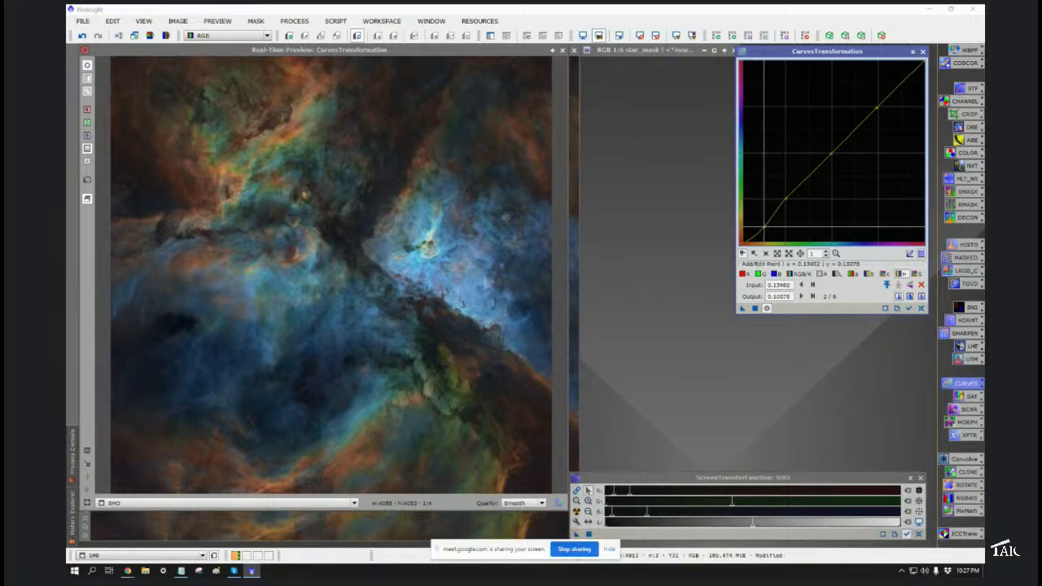
{"action": "left_click", "coordinate": [87, 66]}
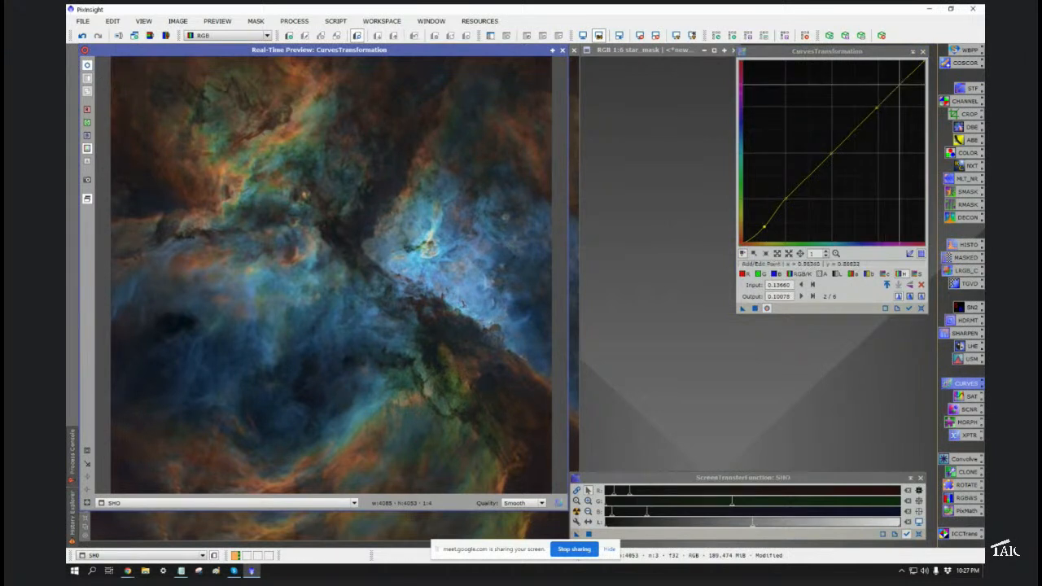
{"action": "left_click", "coordinate": [898, 85]}
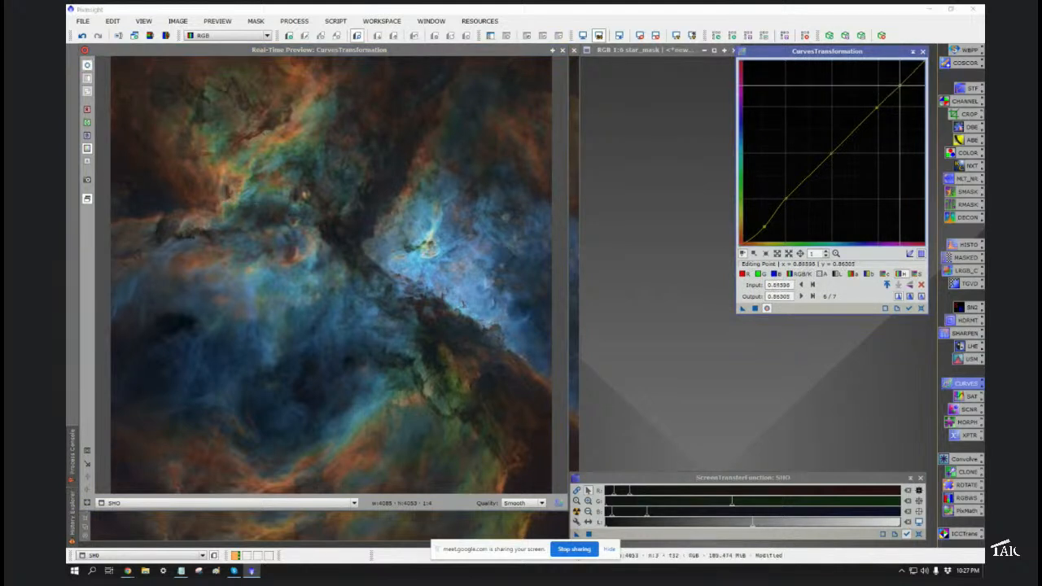
{"action": "left_click", "coordinate": [855, 125]}
{"action": "left_click_drag", "start_coordinate": [855, 124], "coordinate": [849, 132]}
{"action": "right_click", "coordinate": [853, 131]}
{"action": "left_click", "coordinate": [848, 131], "text": "ctrl"}
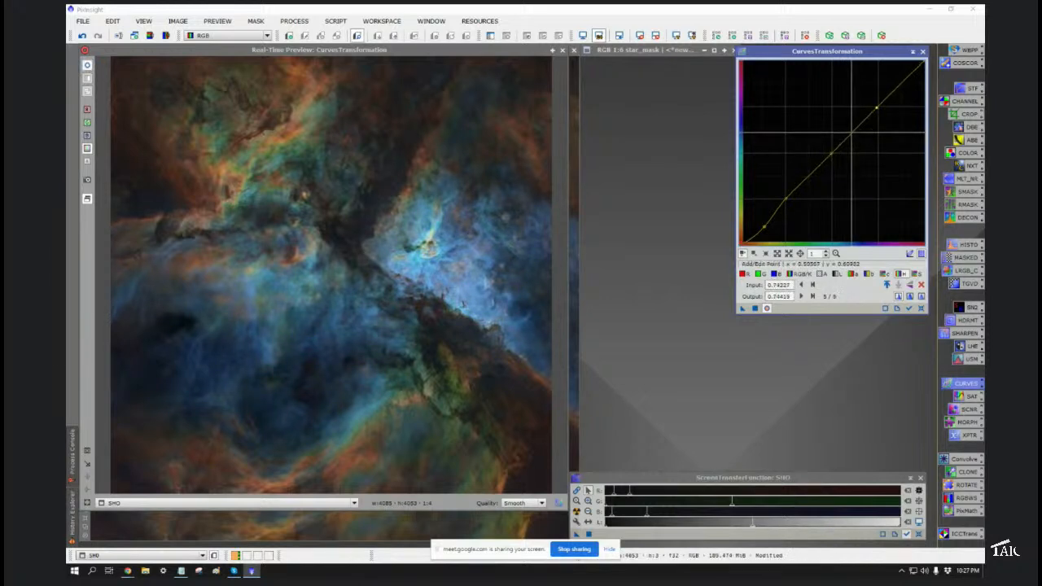
Step: Add a hue curve point at about 0.598 in, 0.610 out and compare before and after
{"action": "left_click", "coordinate": [850, 132]}
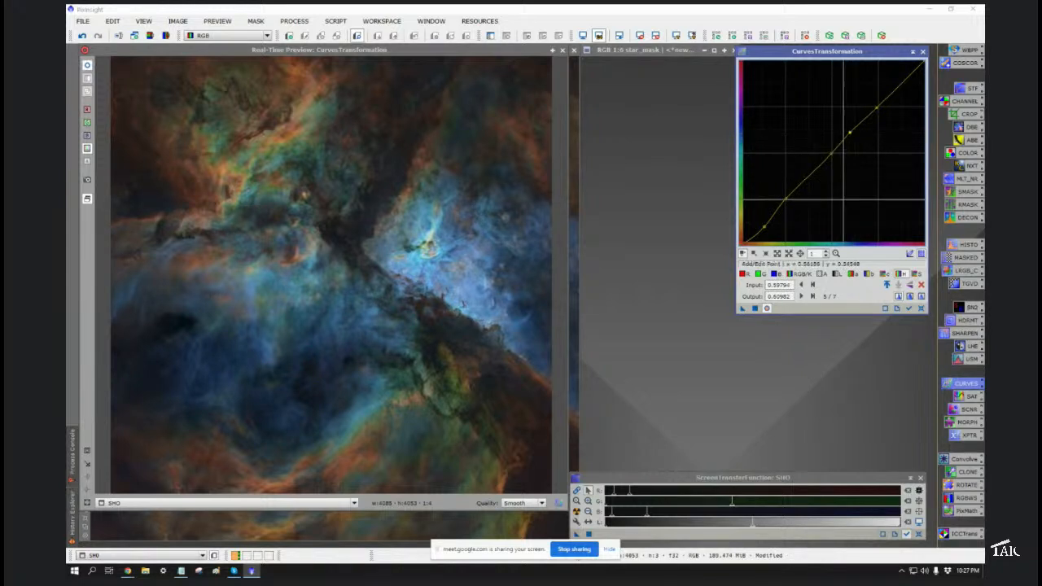
{"action": "left_click", "coordinate": [87, 67]}
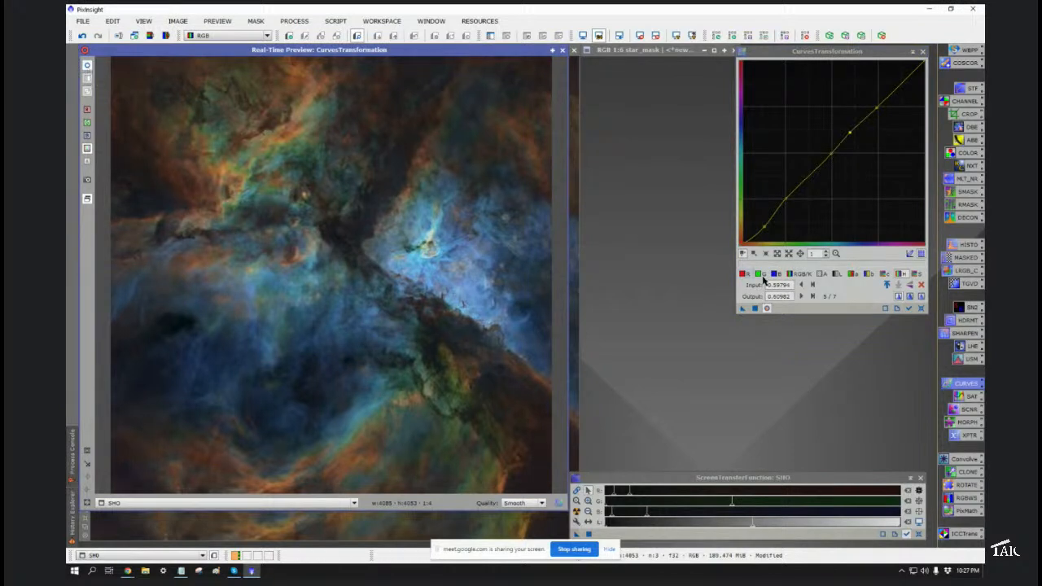
Step: Raise the lightness curve's midpoint to about 0.485 in, 0.501 out and compare the preview with the original
{"action": "left_click", "coordinate": [837, 274]}
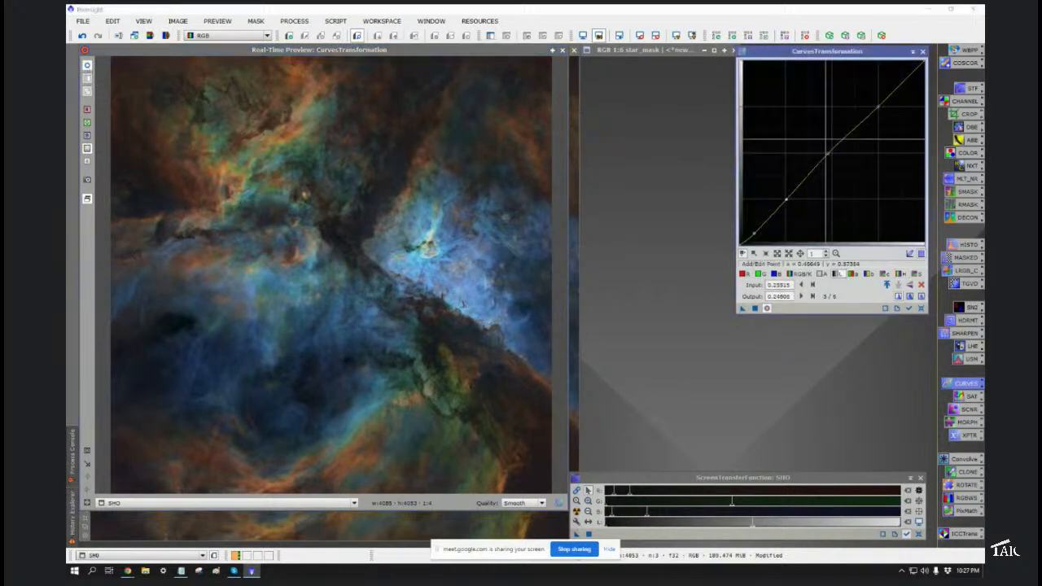
{"action": "left_click_drag", "start_coordinate": [829, 153], "coordinate": [829, 152]}
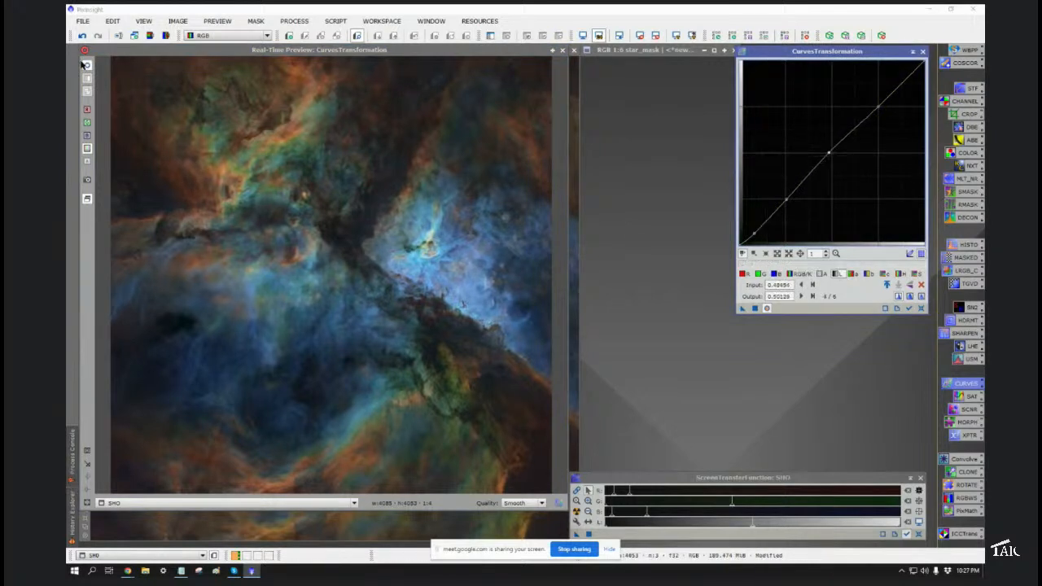
{"action": "left_click", "coordinate": [87, 66]}
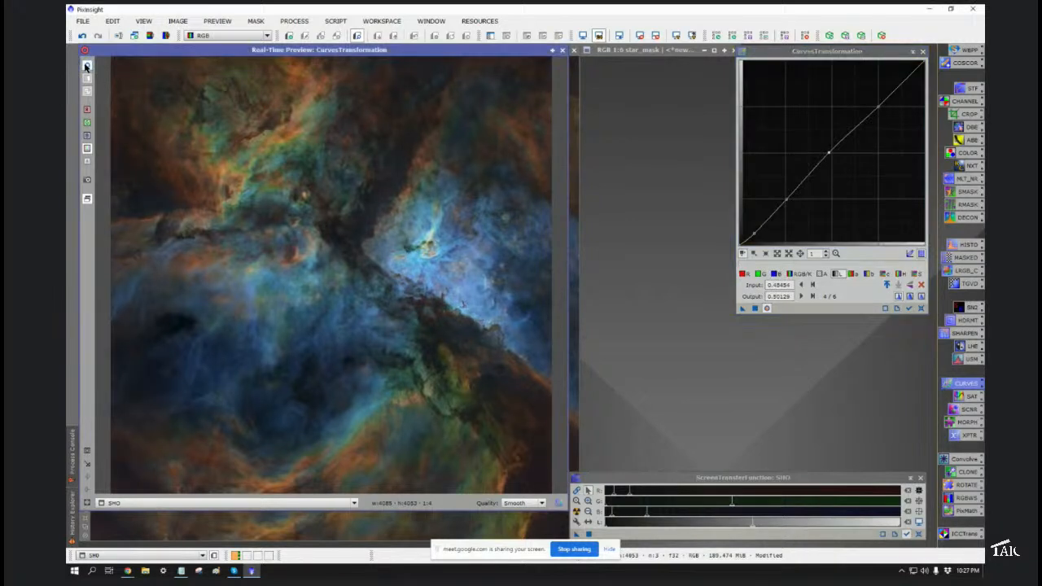
Step: End the real-time preview, show all curves together, apply CurvesTransformation to the SHO image and close the process
{"action": "left_click", "coordinate": [561, 51]}
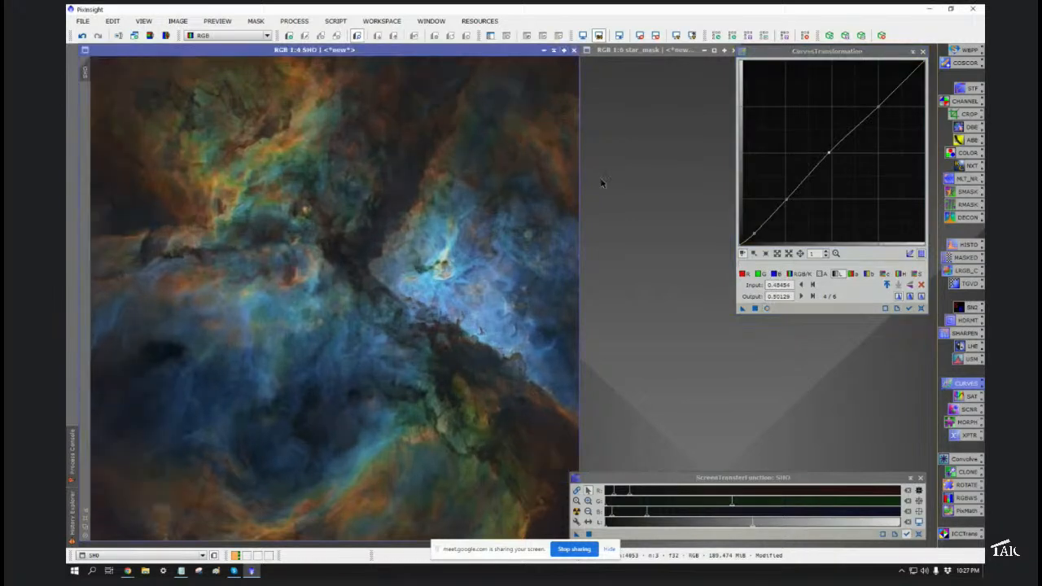
{"action": "left_click", "coordinate": [913, 254]}
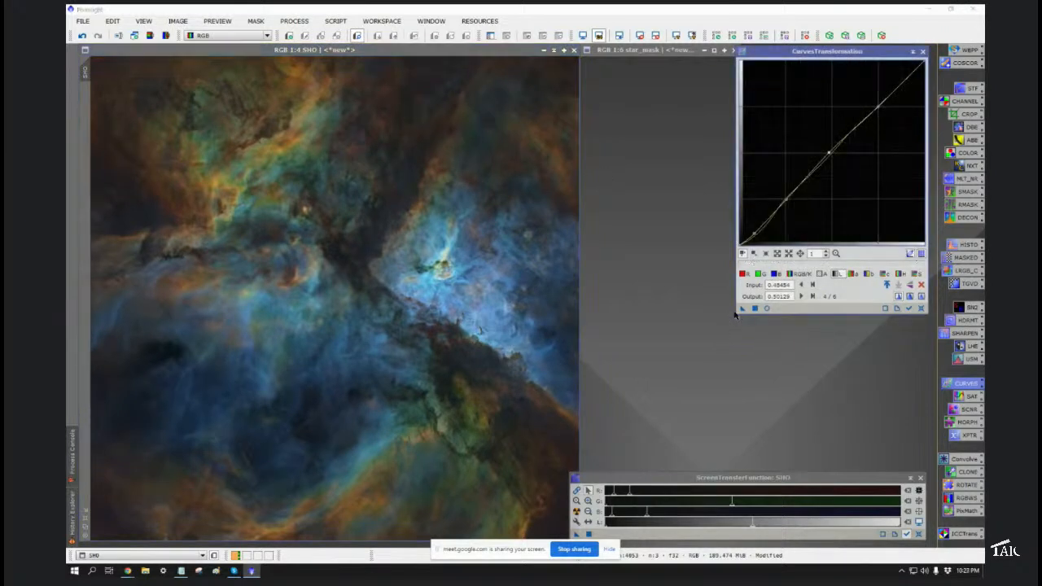
{"action": "left_click_drag", "start_coordinate": [742, 309], "coordinate": [475, 303]}
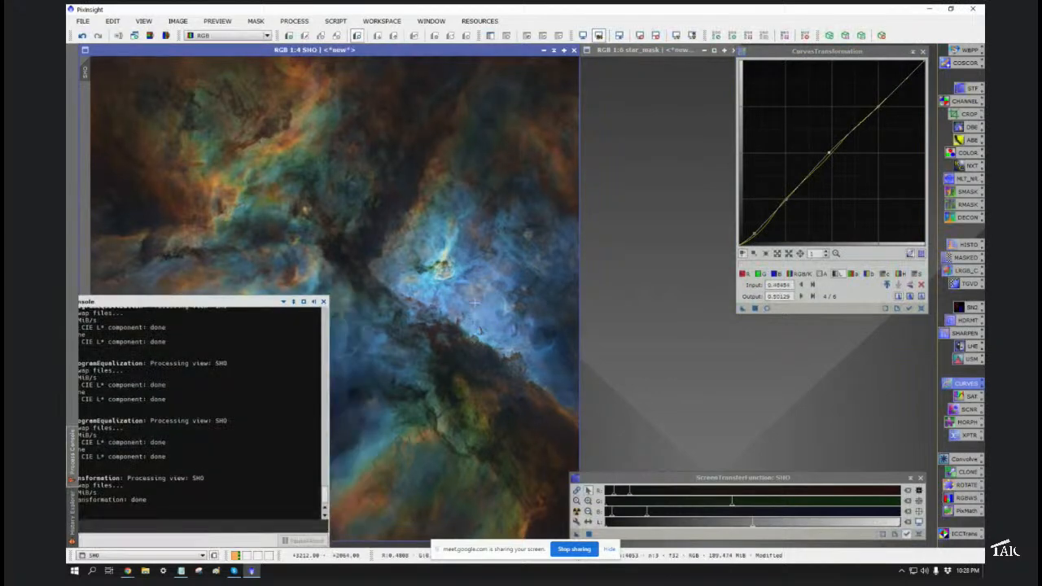
{"action": "left_click", "coordinate": [922, 53]}
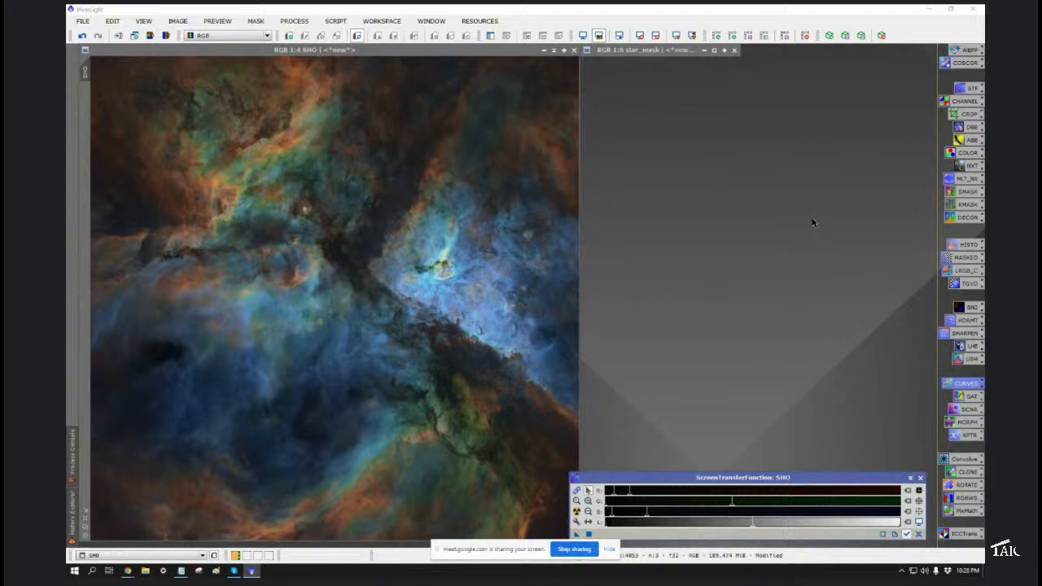
Step: Start the DarkStructureEnhance script on SHO with the 3x3 Linear Interpolation scaling function
{"action": "left_click", "coordinate": [337, 22]}
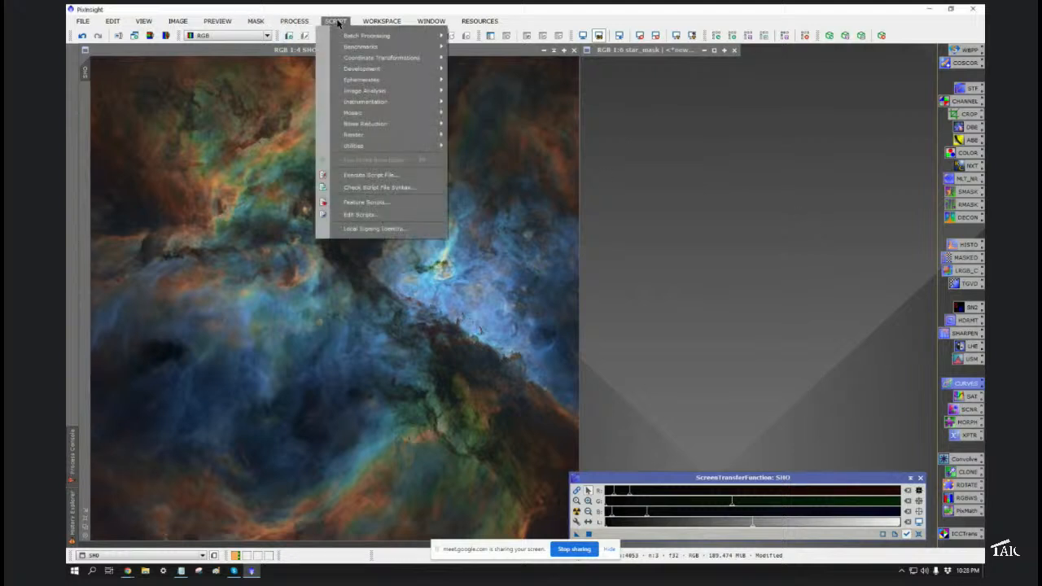
{"action": "mouse_move", "coordinate": [349, 147]}
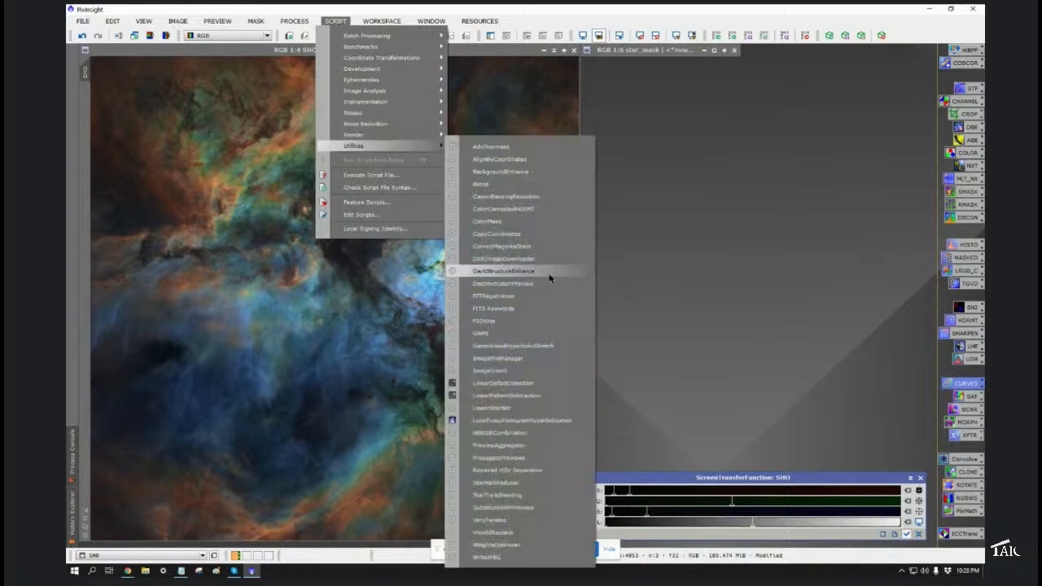
{"action": "left_click", "coordinate": [505, 271]}
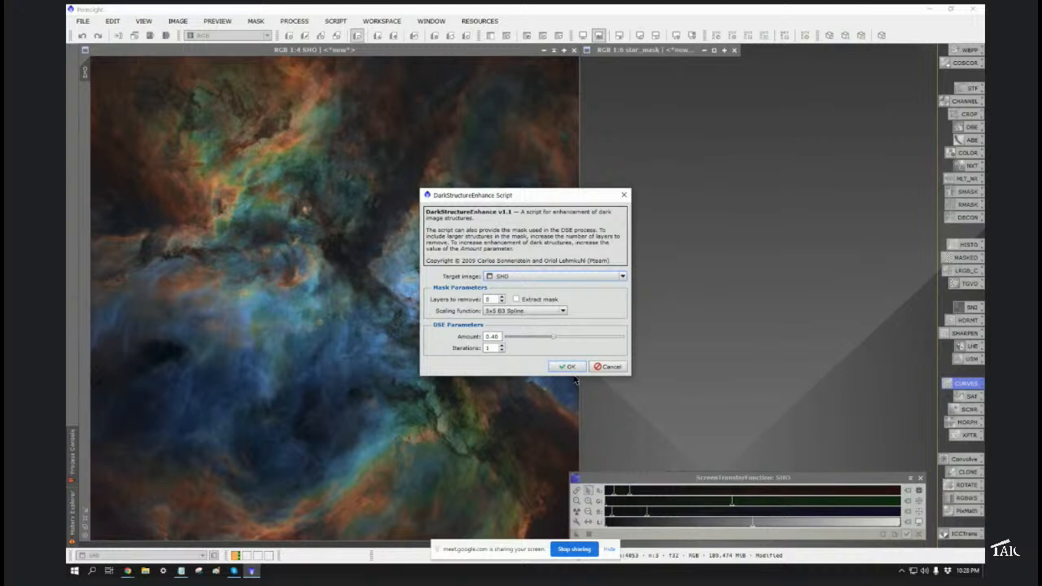
{"action": "left_click", "coordinate": [523, 312]}
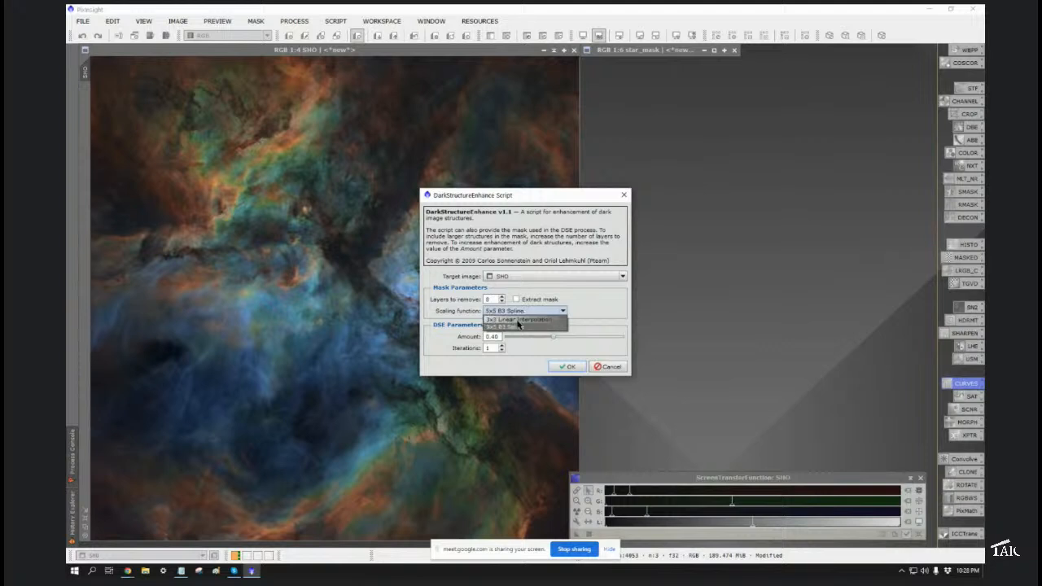
{"action": "left_click", "coordinate": [518, 319]}
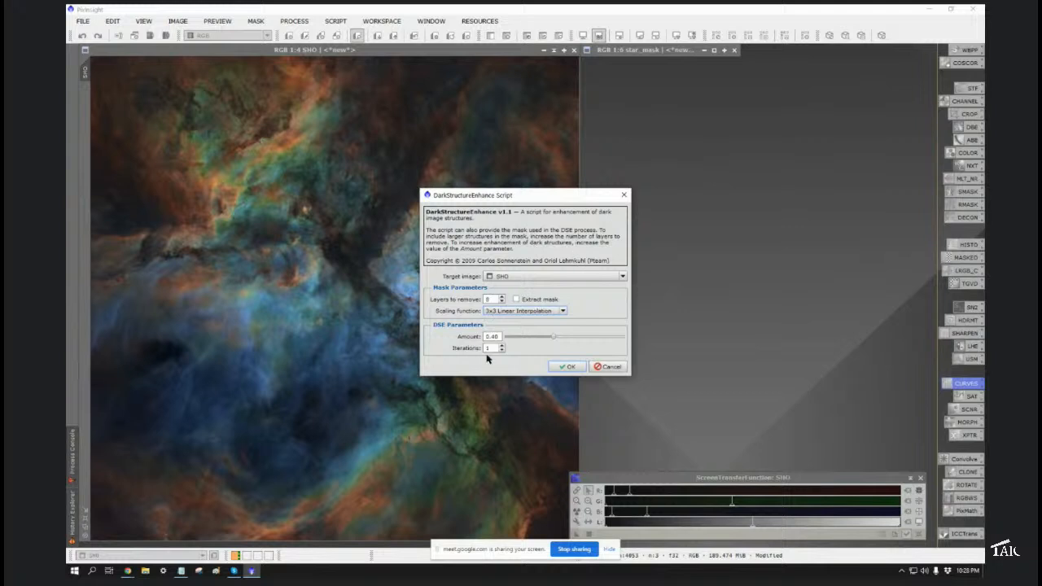
Step: Run DarkStructureEnhance on SHO with an amount of 0.20, and compare before and after by undoing and redoing it
{"action": "left_click", "coordinate": [517, 300]}
{"action": "double_click", "coordinate": [493, 336]}
{"action": "type", "text": "20"}
{"action": "double_click", "coordinate": [487, 348]}
{"action": "left_click", "coordinate": [570, 367]}
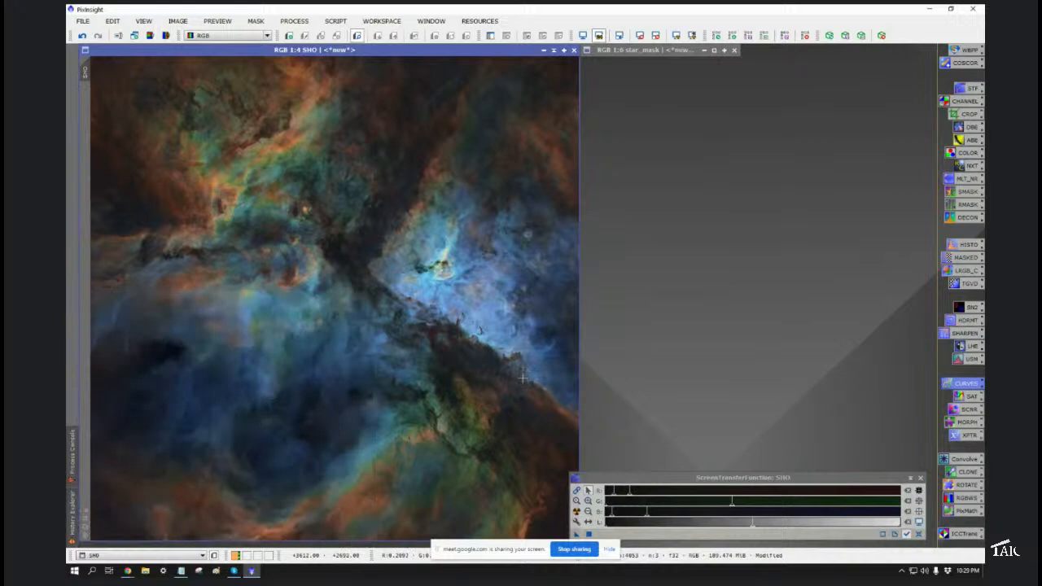
{"action": "key", "text": "ctrl+z"}
{"action": "key", "text": "ctrl+y"}
Step: Launch PixelMath, build the RGB/K expression SHO + star_mask from the image list, and review the destination options
{"action": "right_click", "coordinate": [960, 512]}
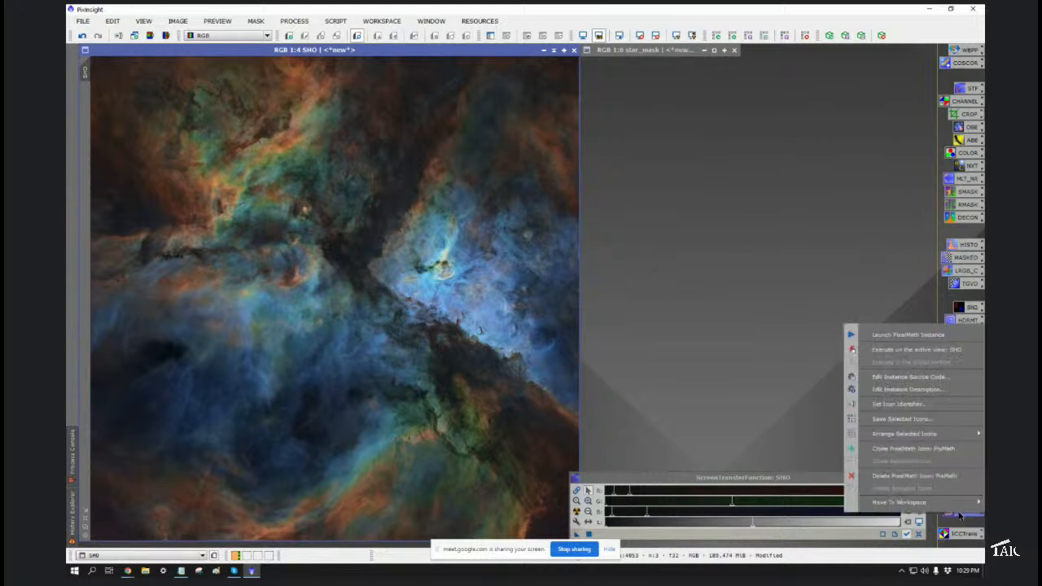
{"action": "left_click", "coordinate": [875, 335]}
{"action": "left_click_drag", "start_coordinate": [674, 270], "coordinate": [829, 55]}
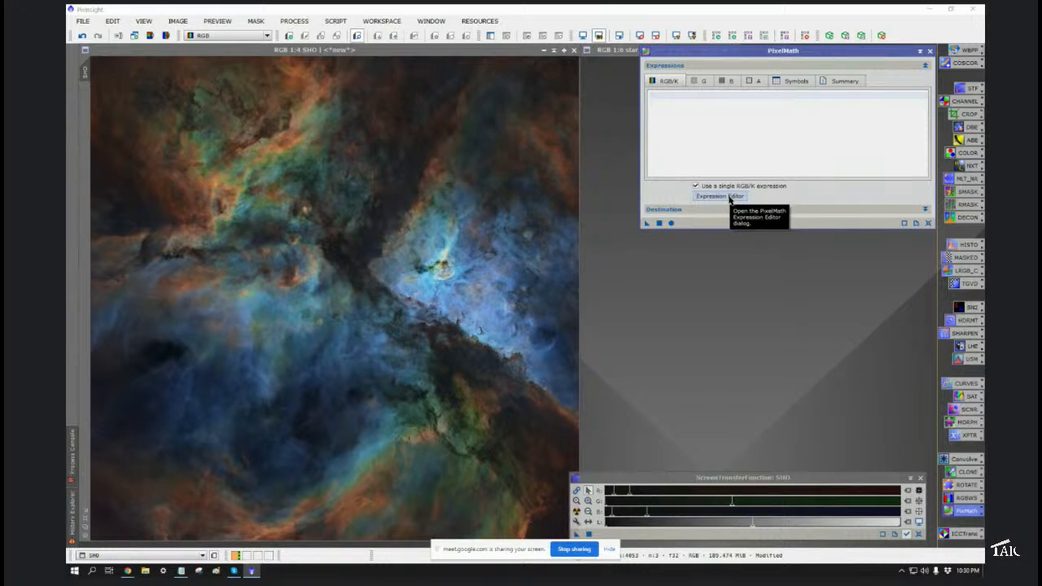
{"action": "left_click", "coordinate": [729, 199]}
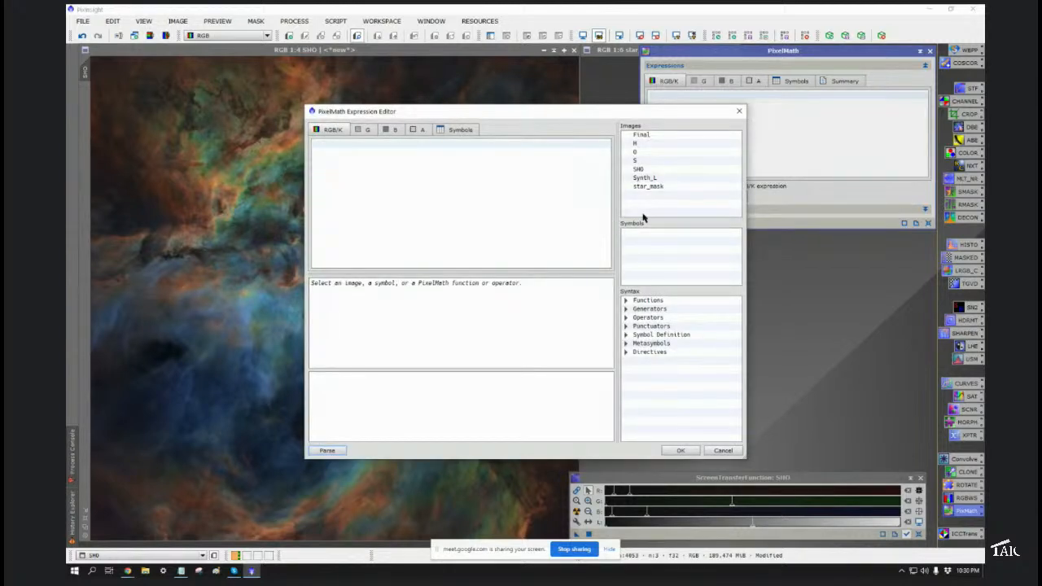
{"action": "double_click", "coordinate": [640, 169]}
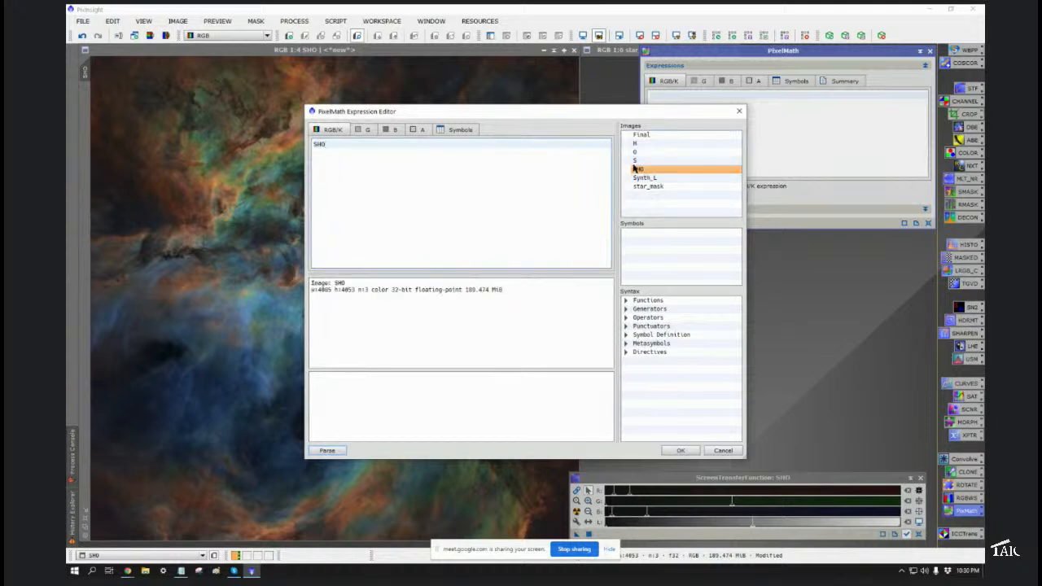
{"action": "type", "text": "+"}
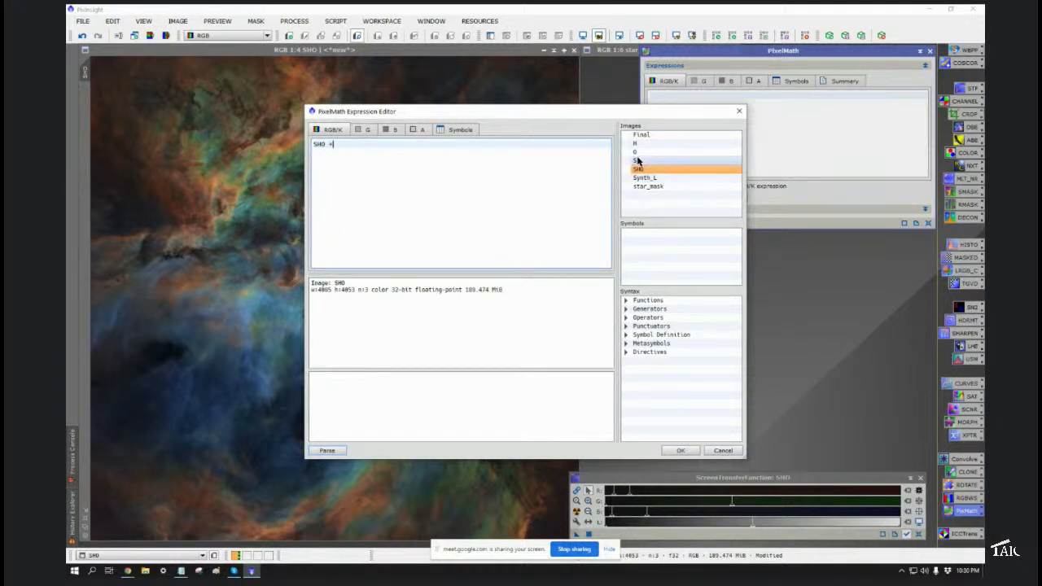
{"action": "double_click", "coordinate": [670, 189]}
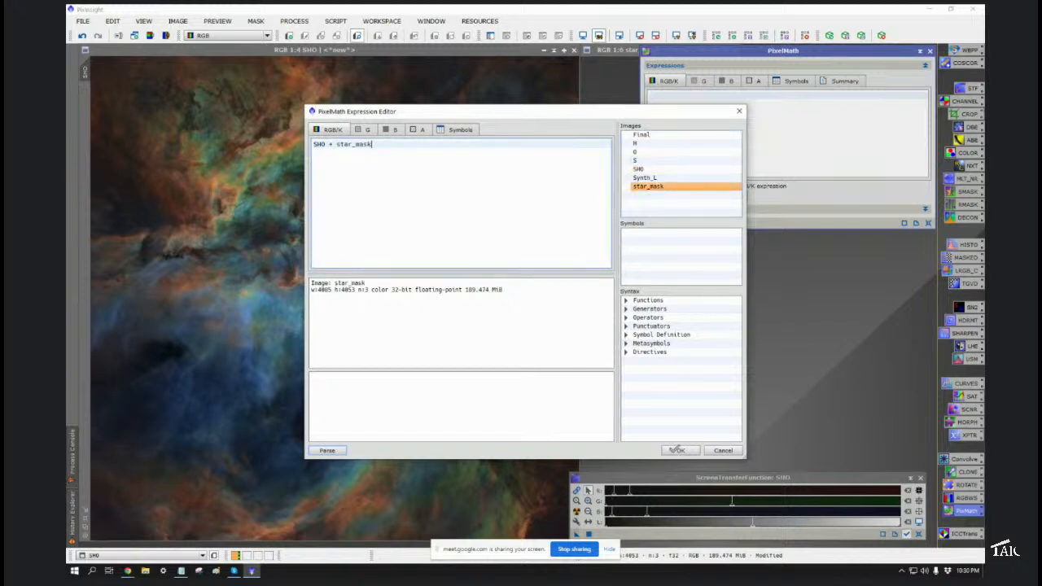
{"action": "left_click", "coordinate": [680, 451]}
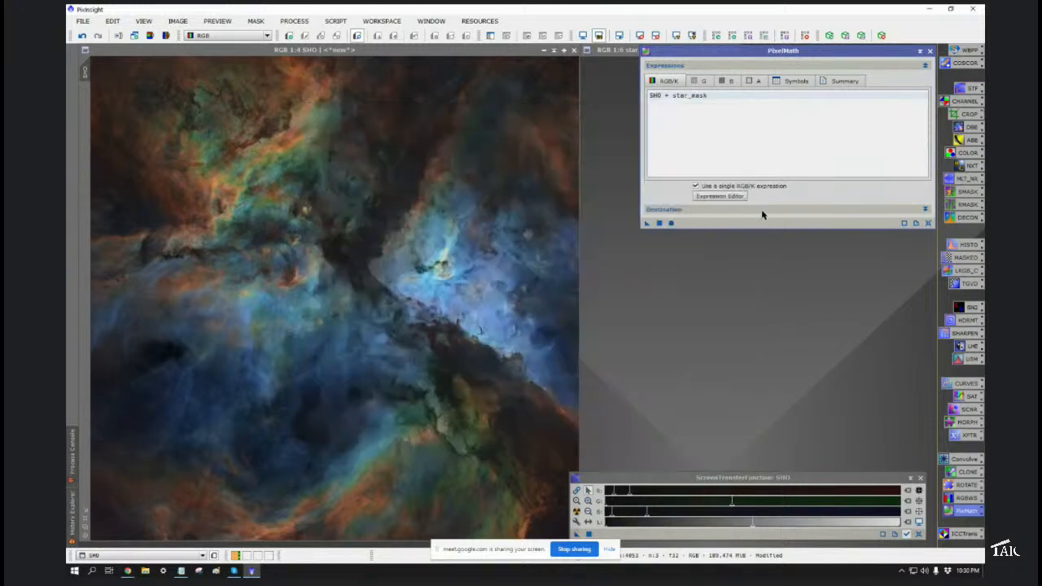
{"action": "left_click", "coordinate": [760, 212]}
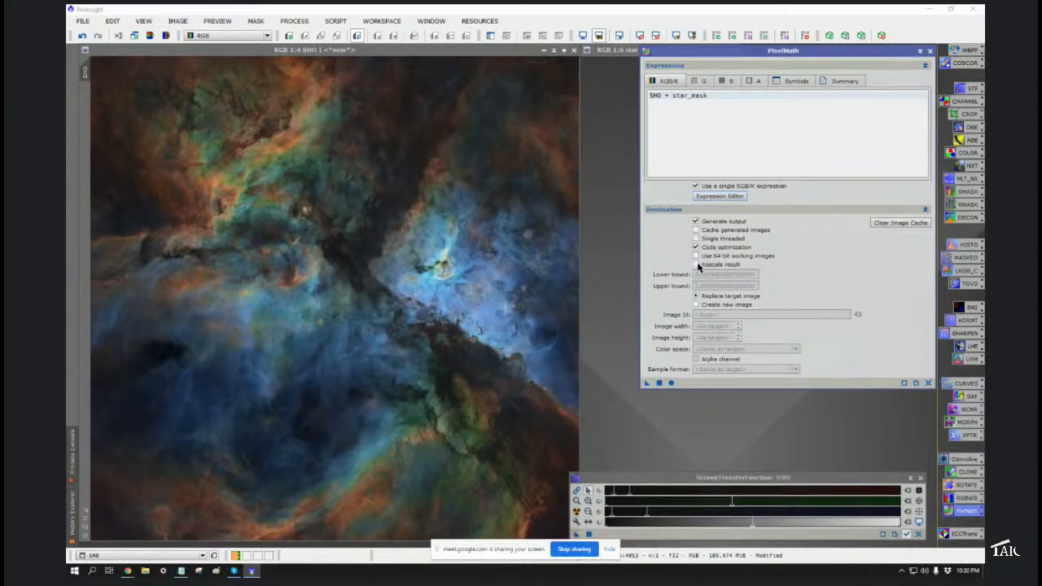
{"action": "mouse_move", "coordinate": [698, 266]}
{"action": "left_click", "coordinate": [924, 209]}
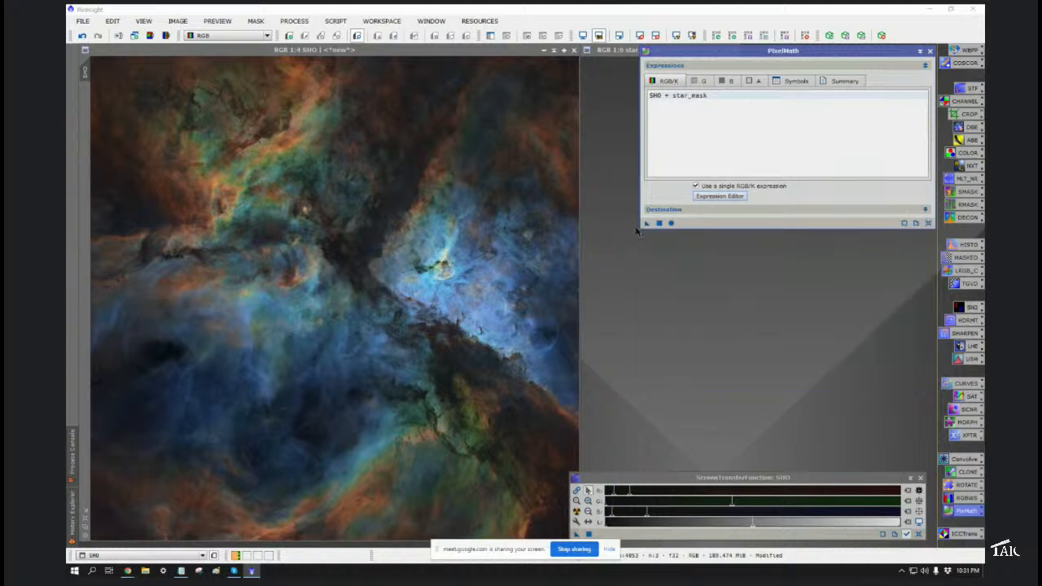
Step: Weight the star mask by changing the expression to SHO + 0.75*star_mask, try PixelMath on SHO and inspect the added stars
{"action": "left_click", "coordinate": [404, 311]}
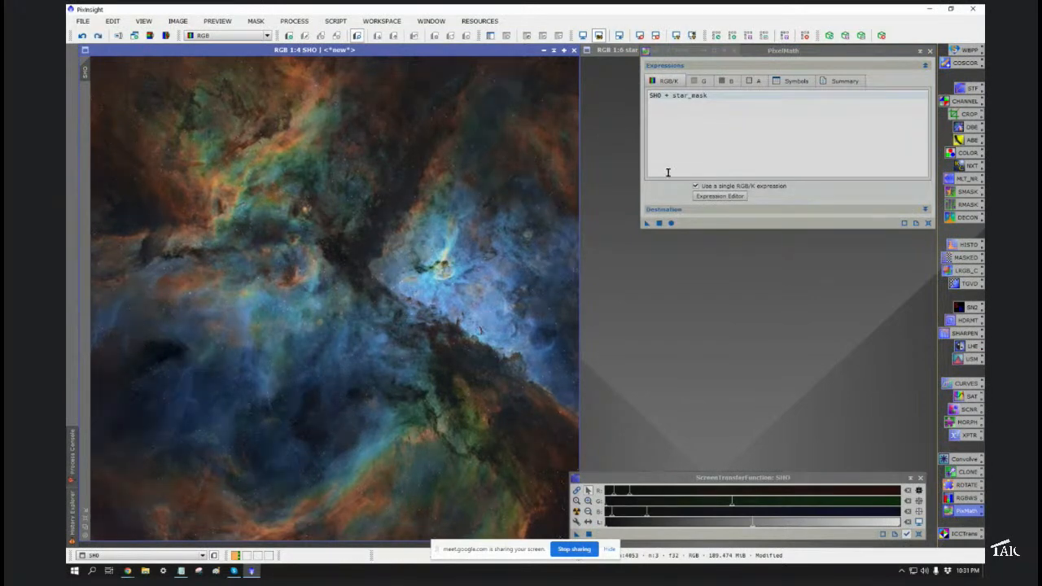
{"action": "left_click", "coordinate": [670, 94]}
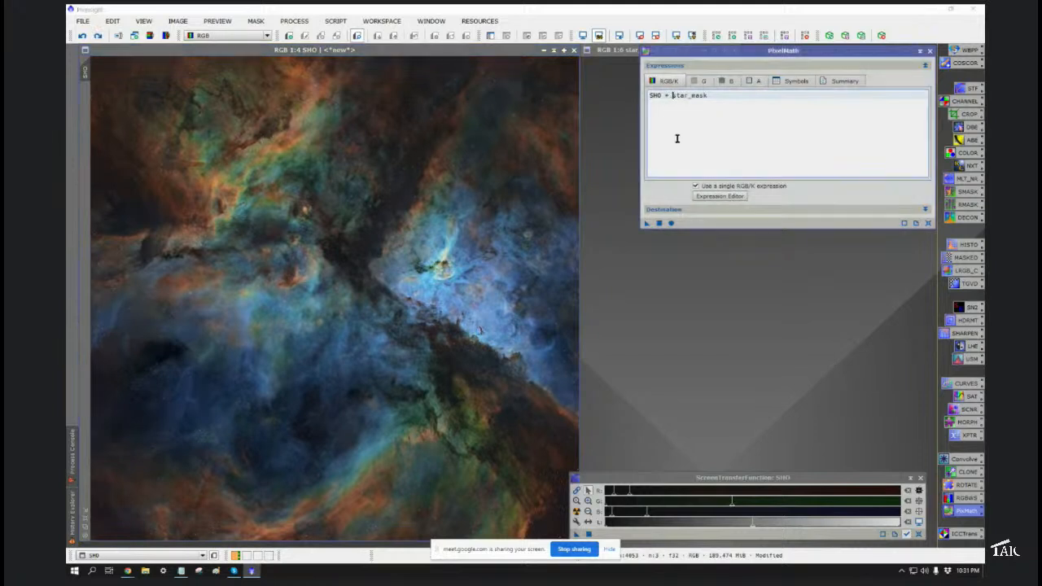
{"action": "type", "text": "@"}
{"action": "type", "text": "."}
{"action": "type", "text": "75"}
{"action": "type", "text": "*"}
{"action": "left_click", "coordinate": [495, 312]}
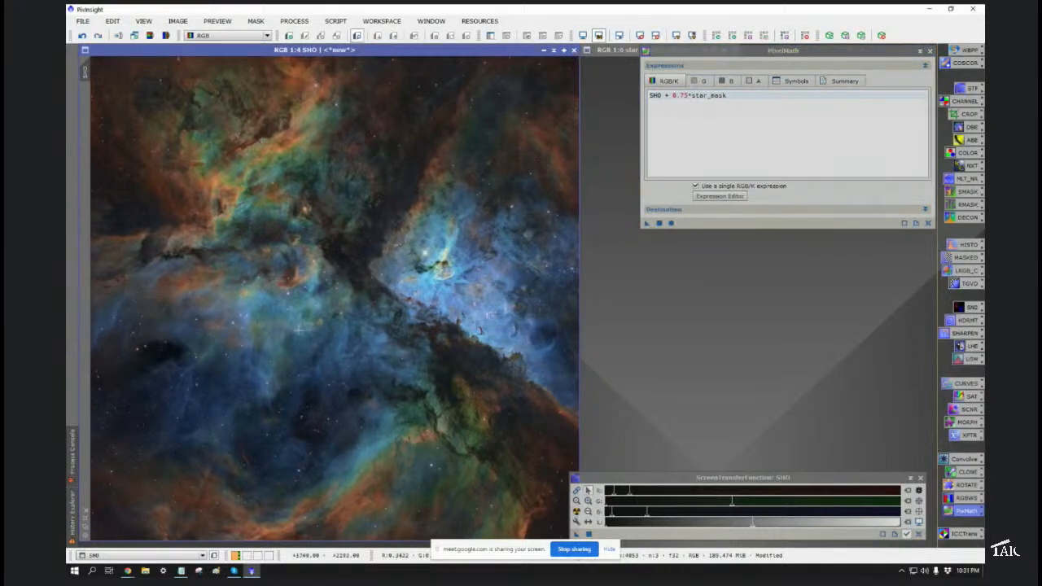
{"action": "scroll", "coordinate": [298, 330], "scroll_direction": "up", "scroll_amount": 2}
{"action": "scroll", "coordinate": [342, 319], "scroll_direction": "down", "scroll_amount": 2}
Step: Set the star_mask factor in the expression to 0.8, apply PixelMath to the SHO image and close the process
{"action": "left_click", "coordinate": [684, 96]}
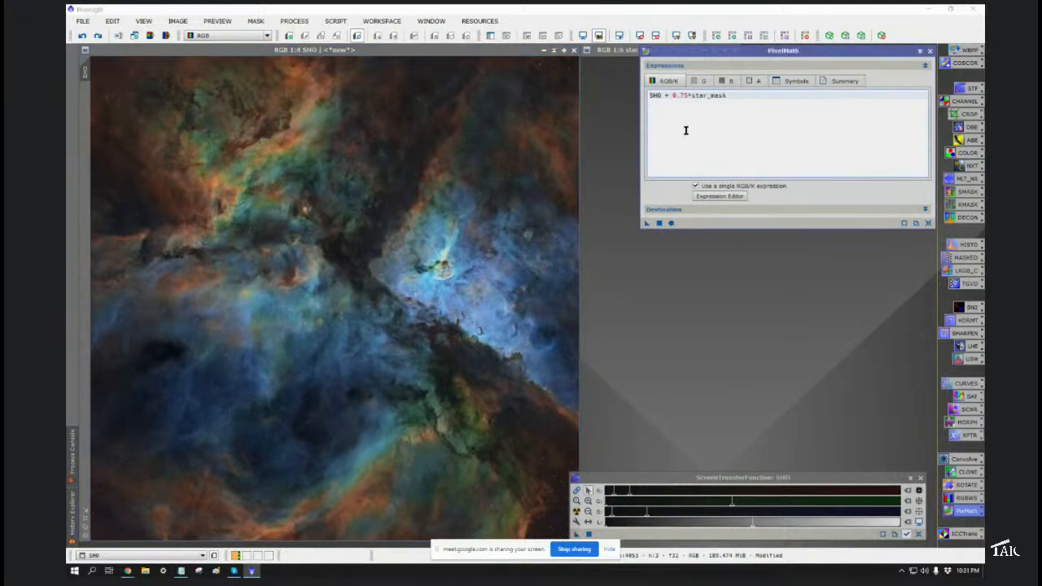
{"action": "key", "text": "BackSpace"}
{"action": "key", "text": "BackSpace"}
{"action": "type", "text": "8"}
{"action": "left_click_drag", "start_coordinate": [648, 223], "coordinate": [332, 343]}
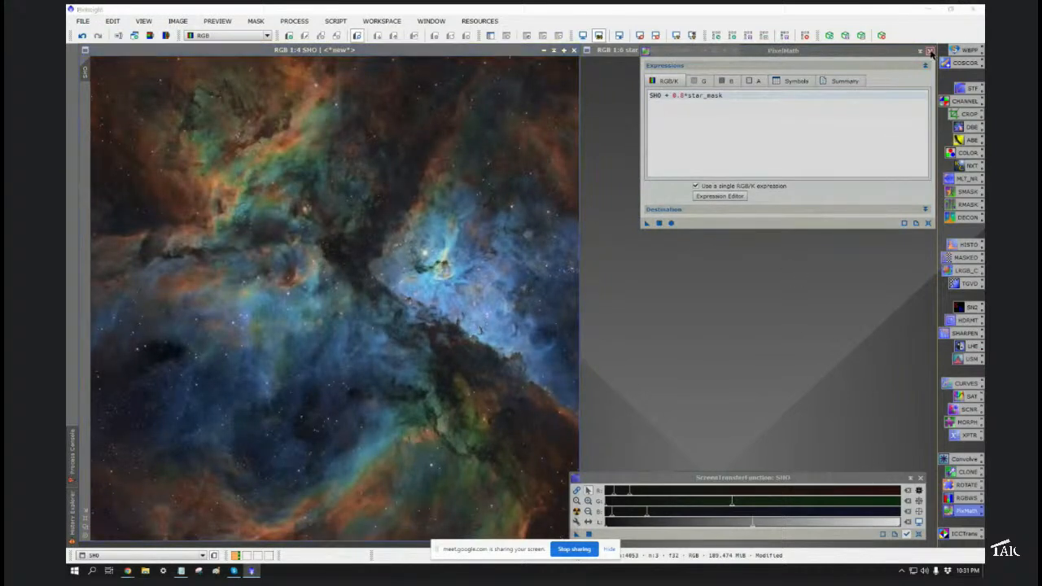
{"action": "left_click", "coordinate": [930, 52]}
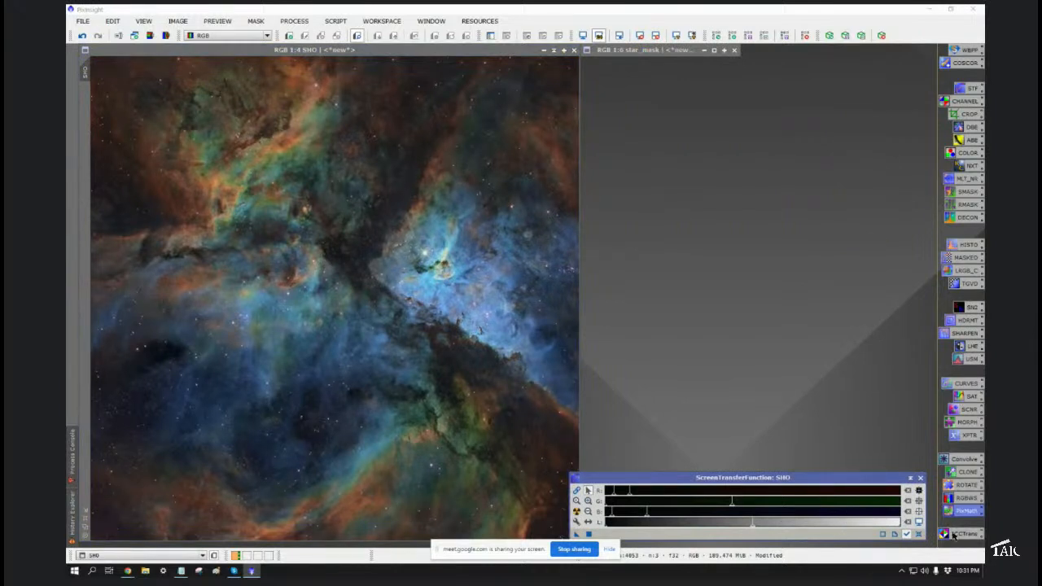
Step: Convert the SHO image to the sRGB IEC61966-2.1 profile with ICCProfileTransformation, and close that process and ScreenTransferFunction
{"action": "right_click", "coordinate": [953, 534]}
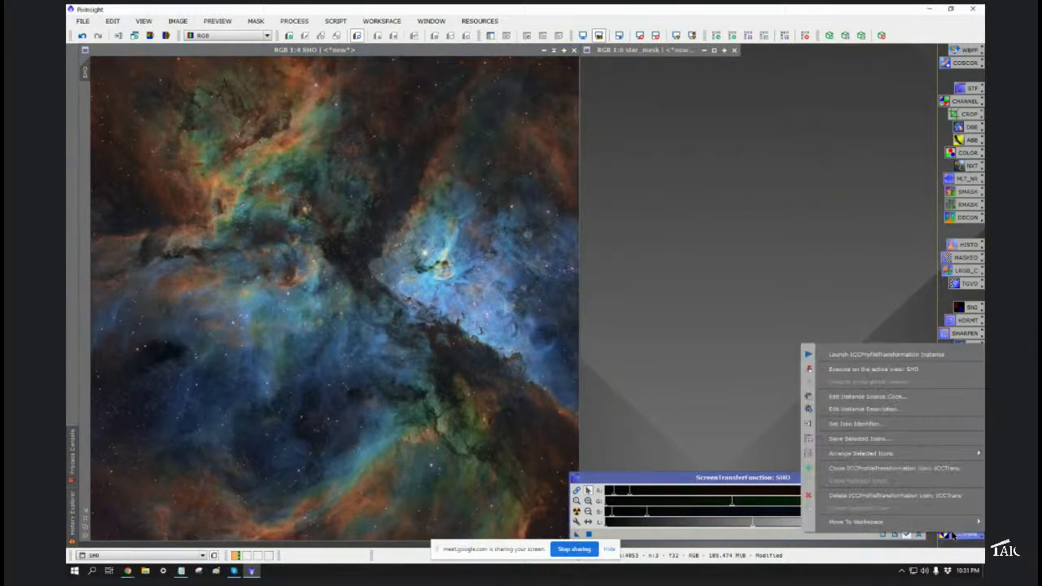
{"action": "left_click", "coordinate": [891, 356]}
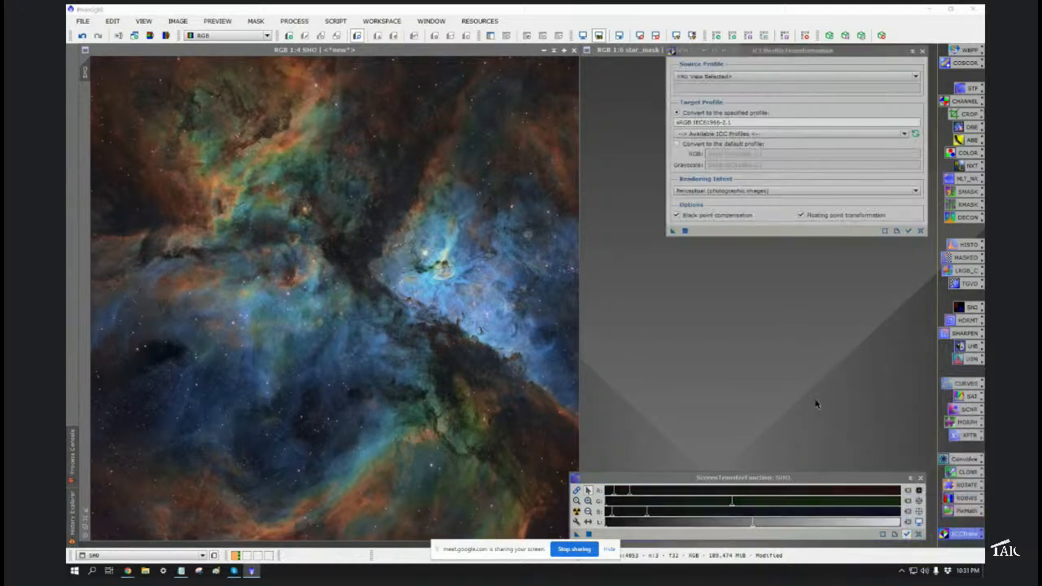
{"action": "left_click", "coordinate": [738, 76]}
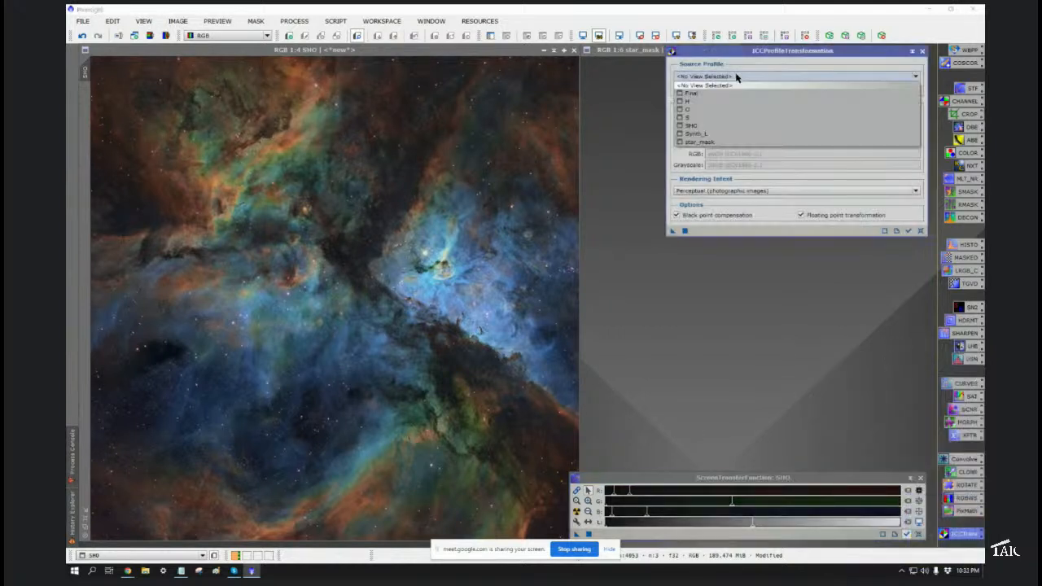
{"action": "left_click", "coordinate": [691, 125]}
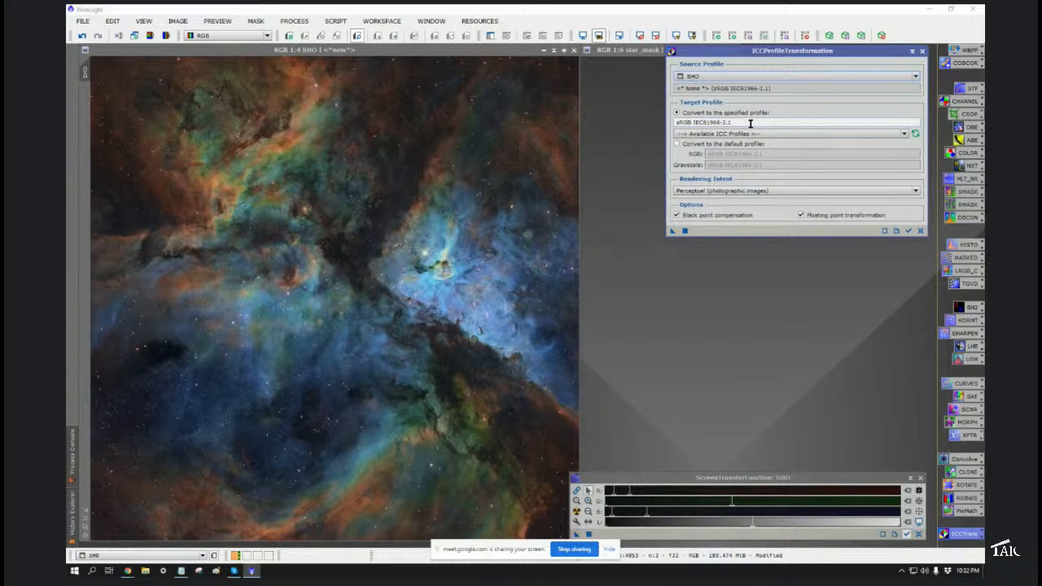
{"action": "left_click_drag", "start_coordinate": [750, 123], "coordinate": [667, 122]}
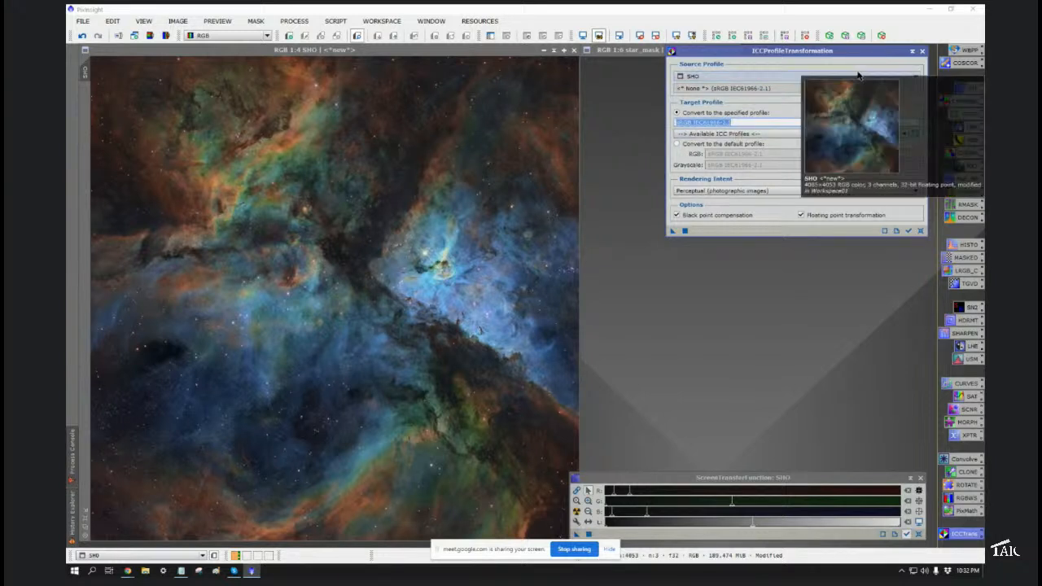
{"action": "left_click_drag", "start_coordinate": [673, 231], "coordinate": [523, 227]}
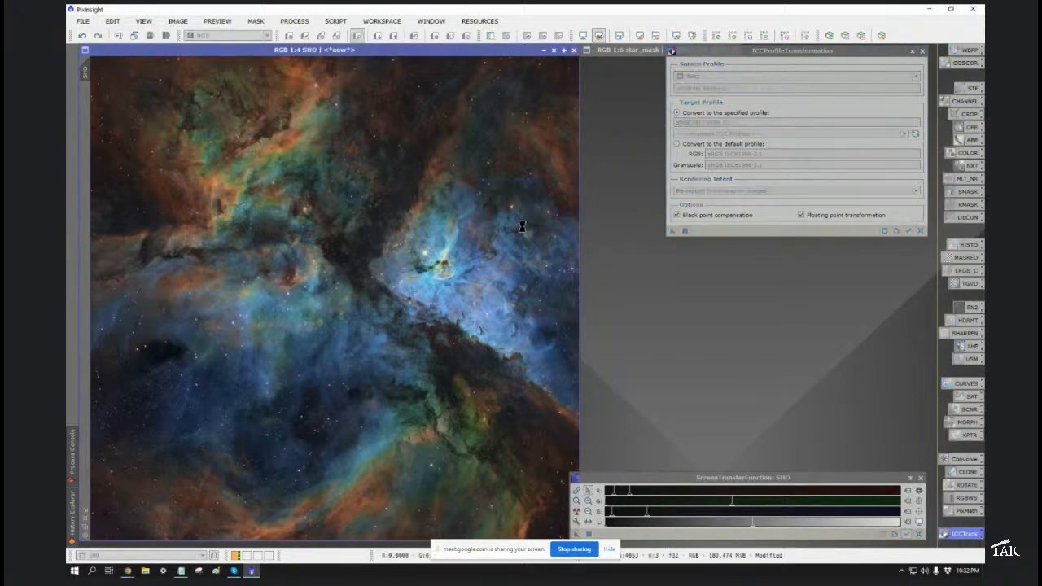
{"action": "left_click", "coordinate": [922, 52]}
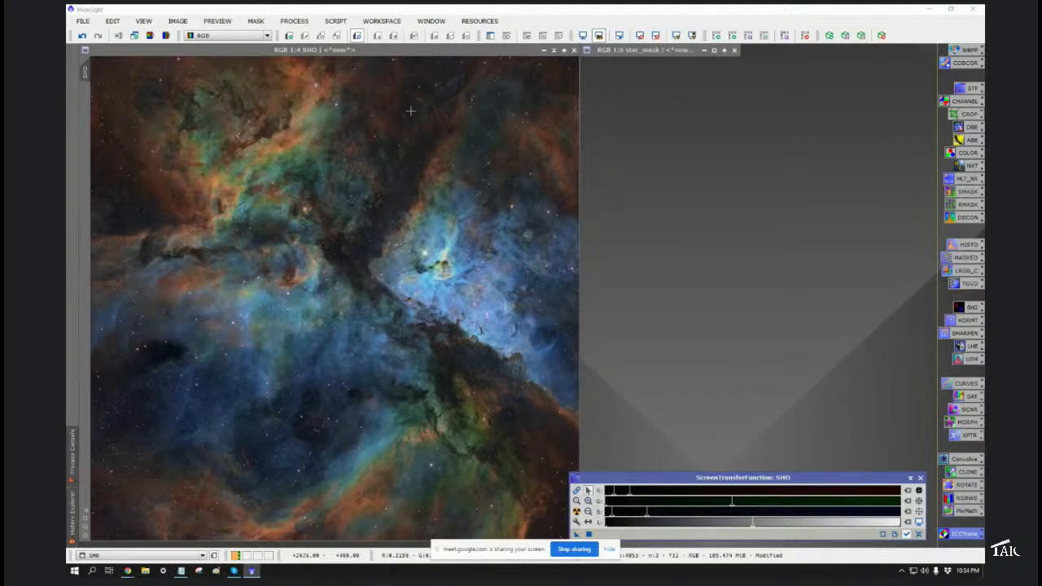
{"action": "left_click", "coordinate": [920, 478]}
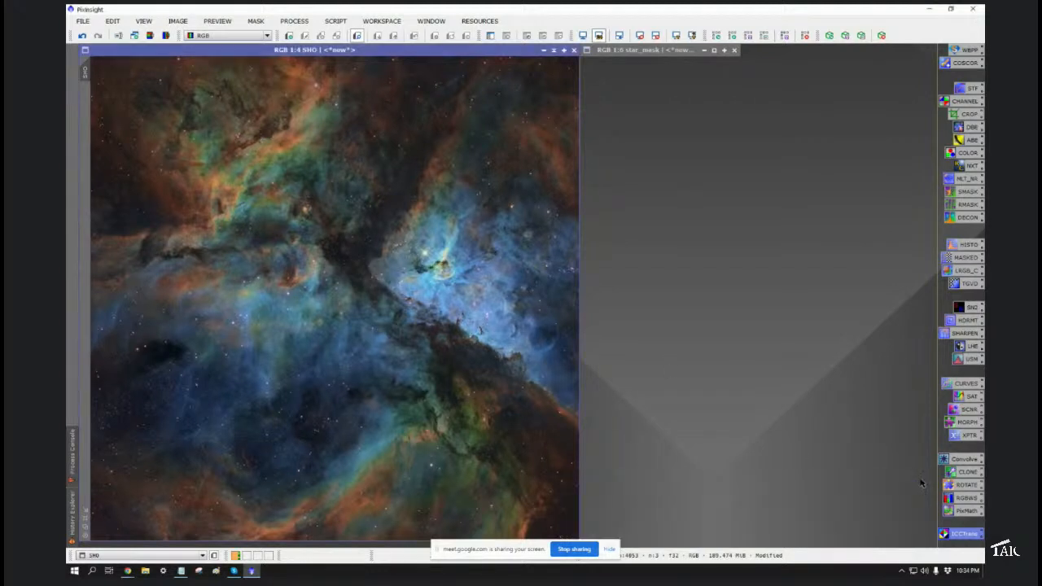